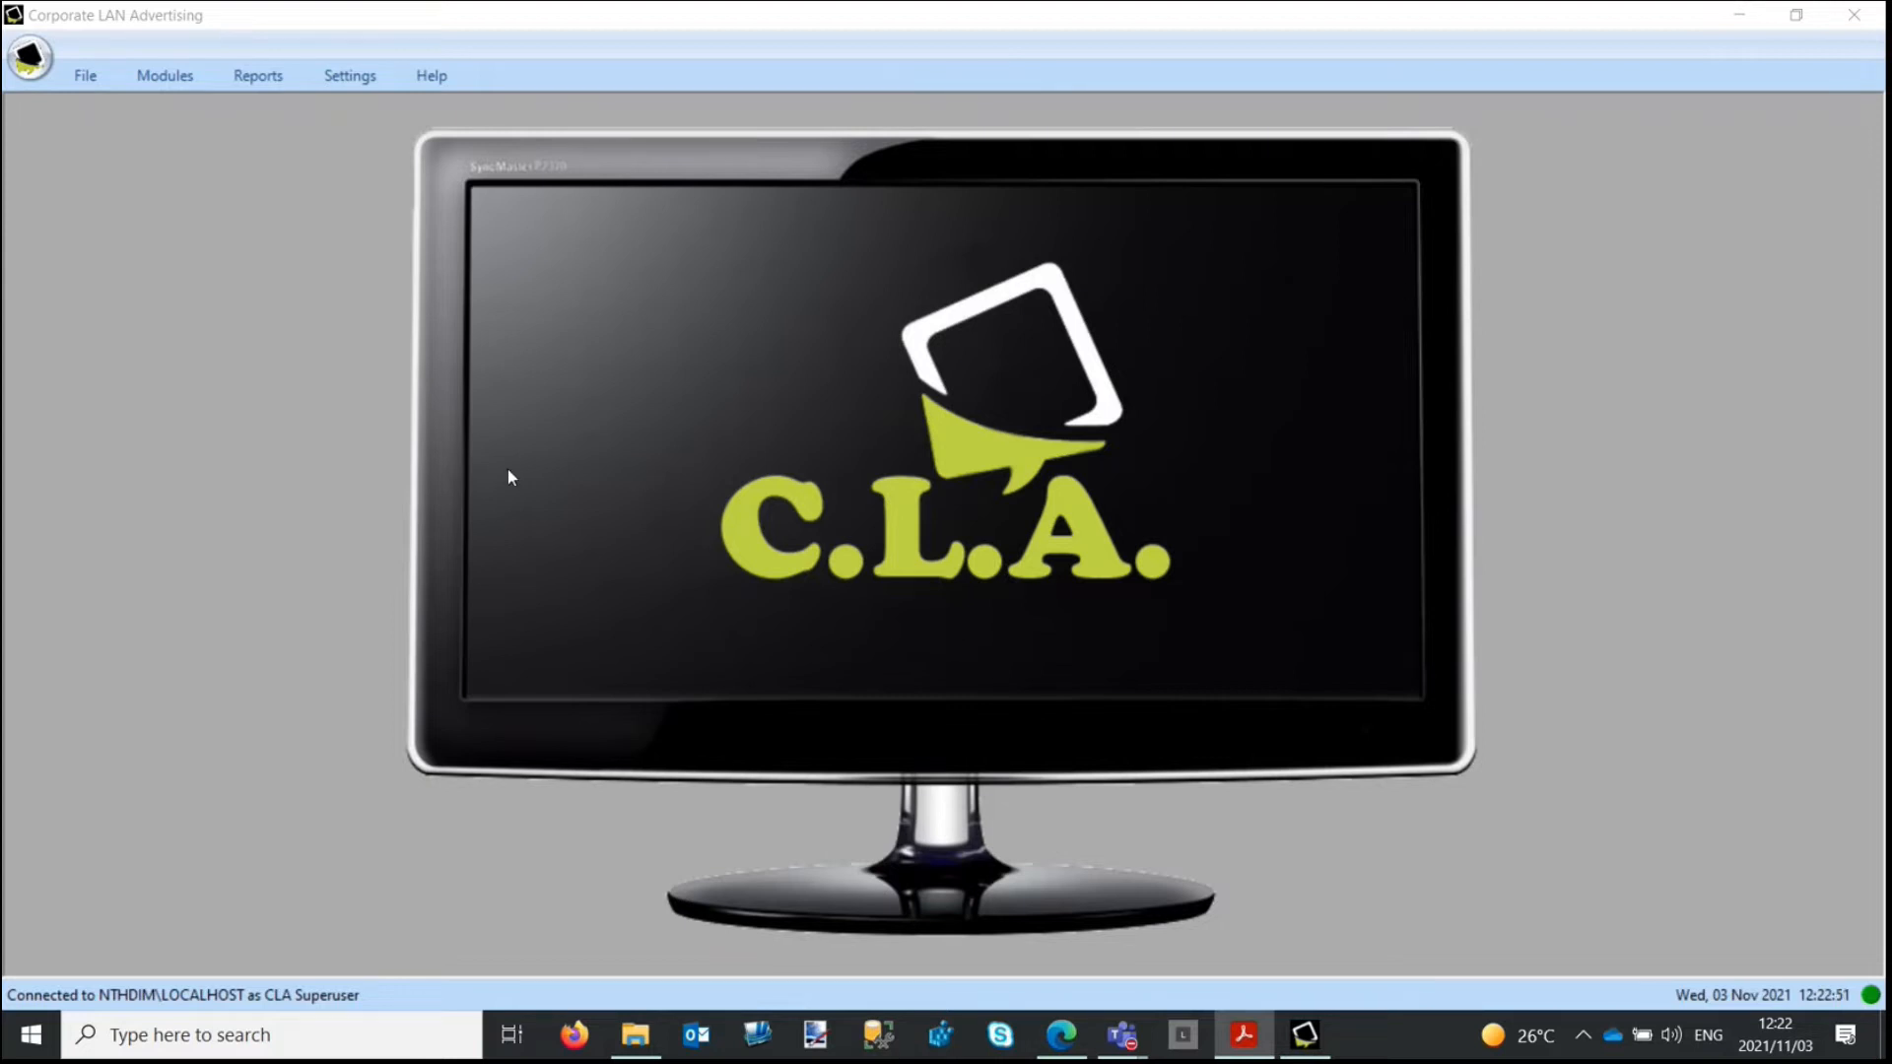
Step: Open the Popups module and start the creation wizard for a new pop-up
left_click(165, 78)
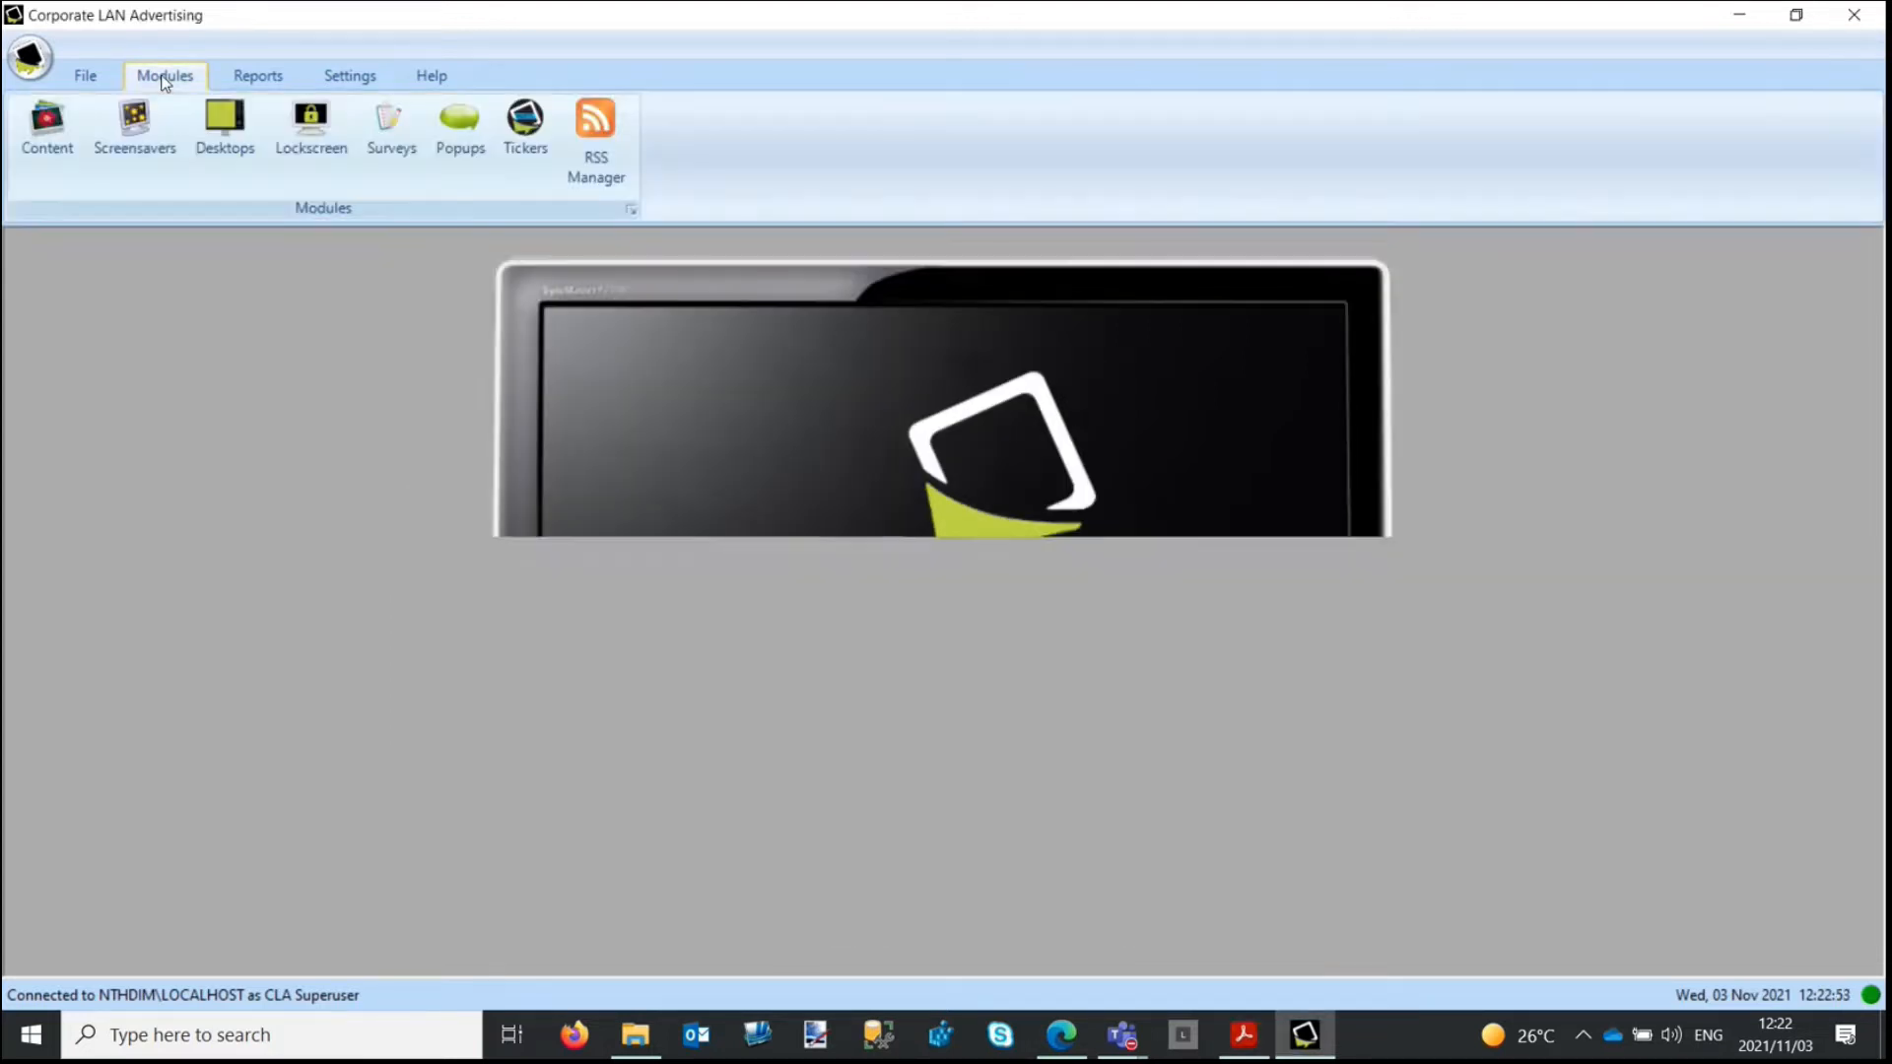
left_click(468, 144)
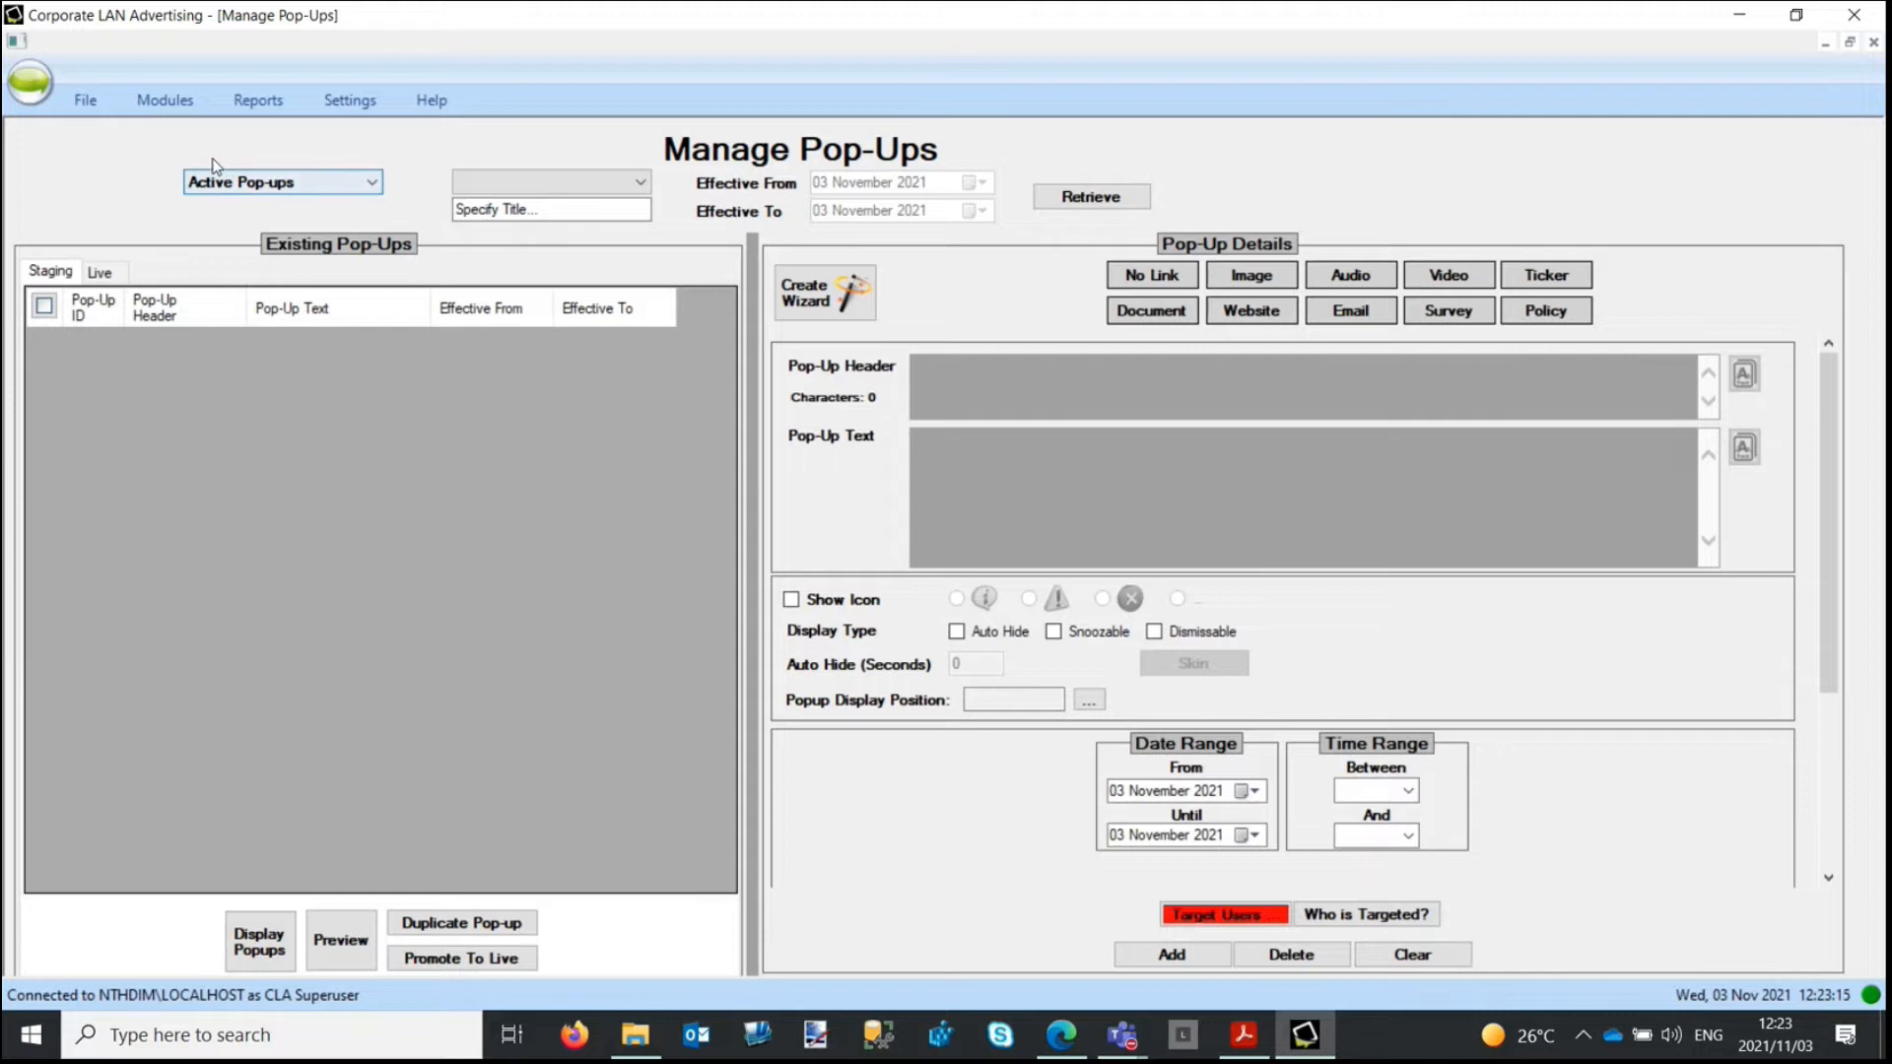
left_click(371, 187)
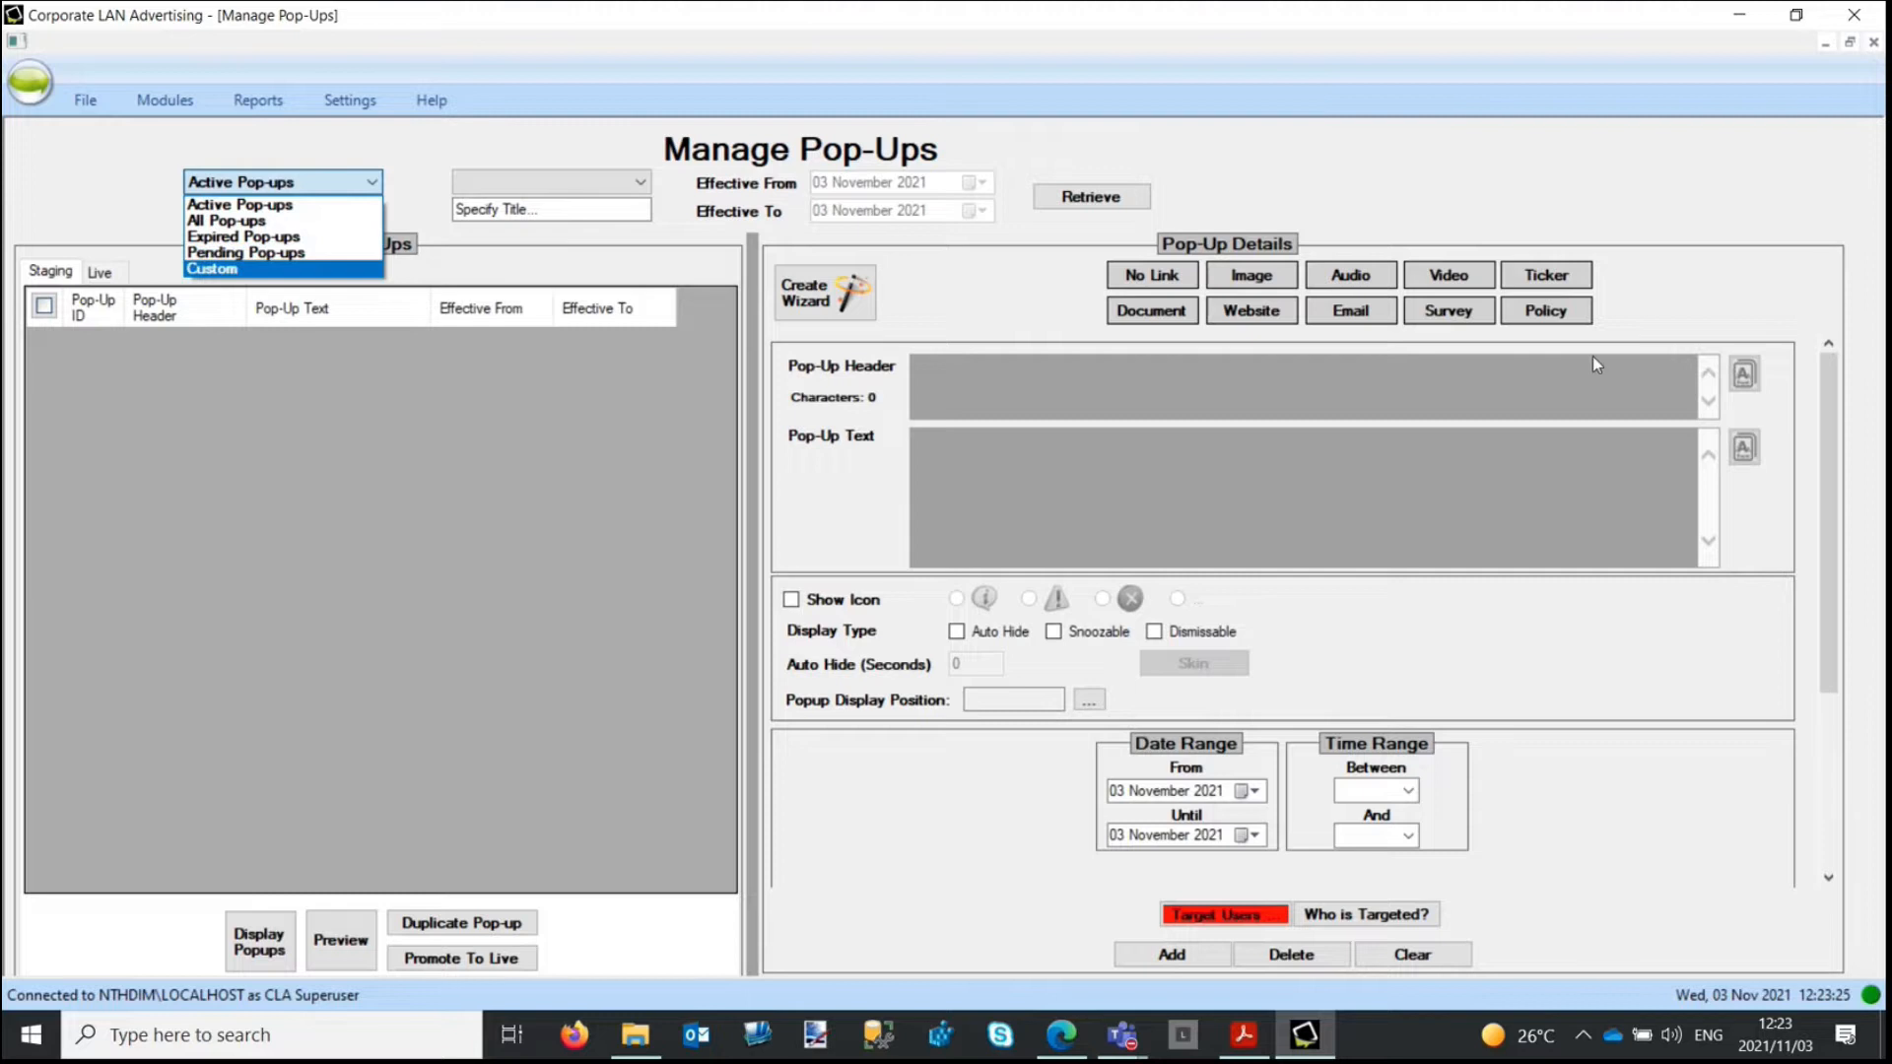
left_click(1079, 290)
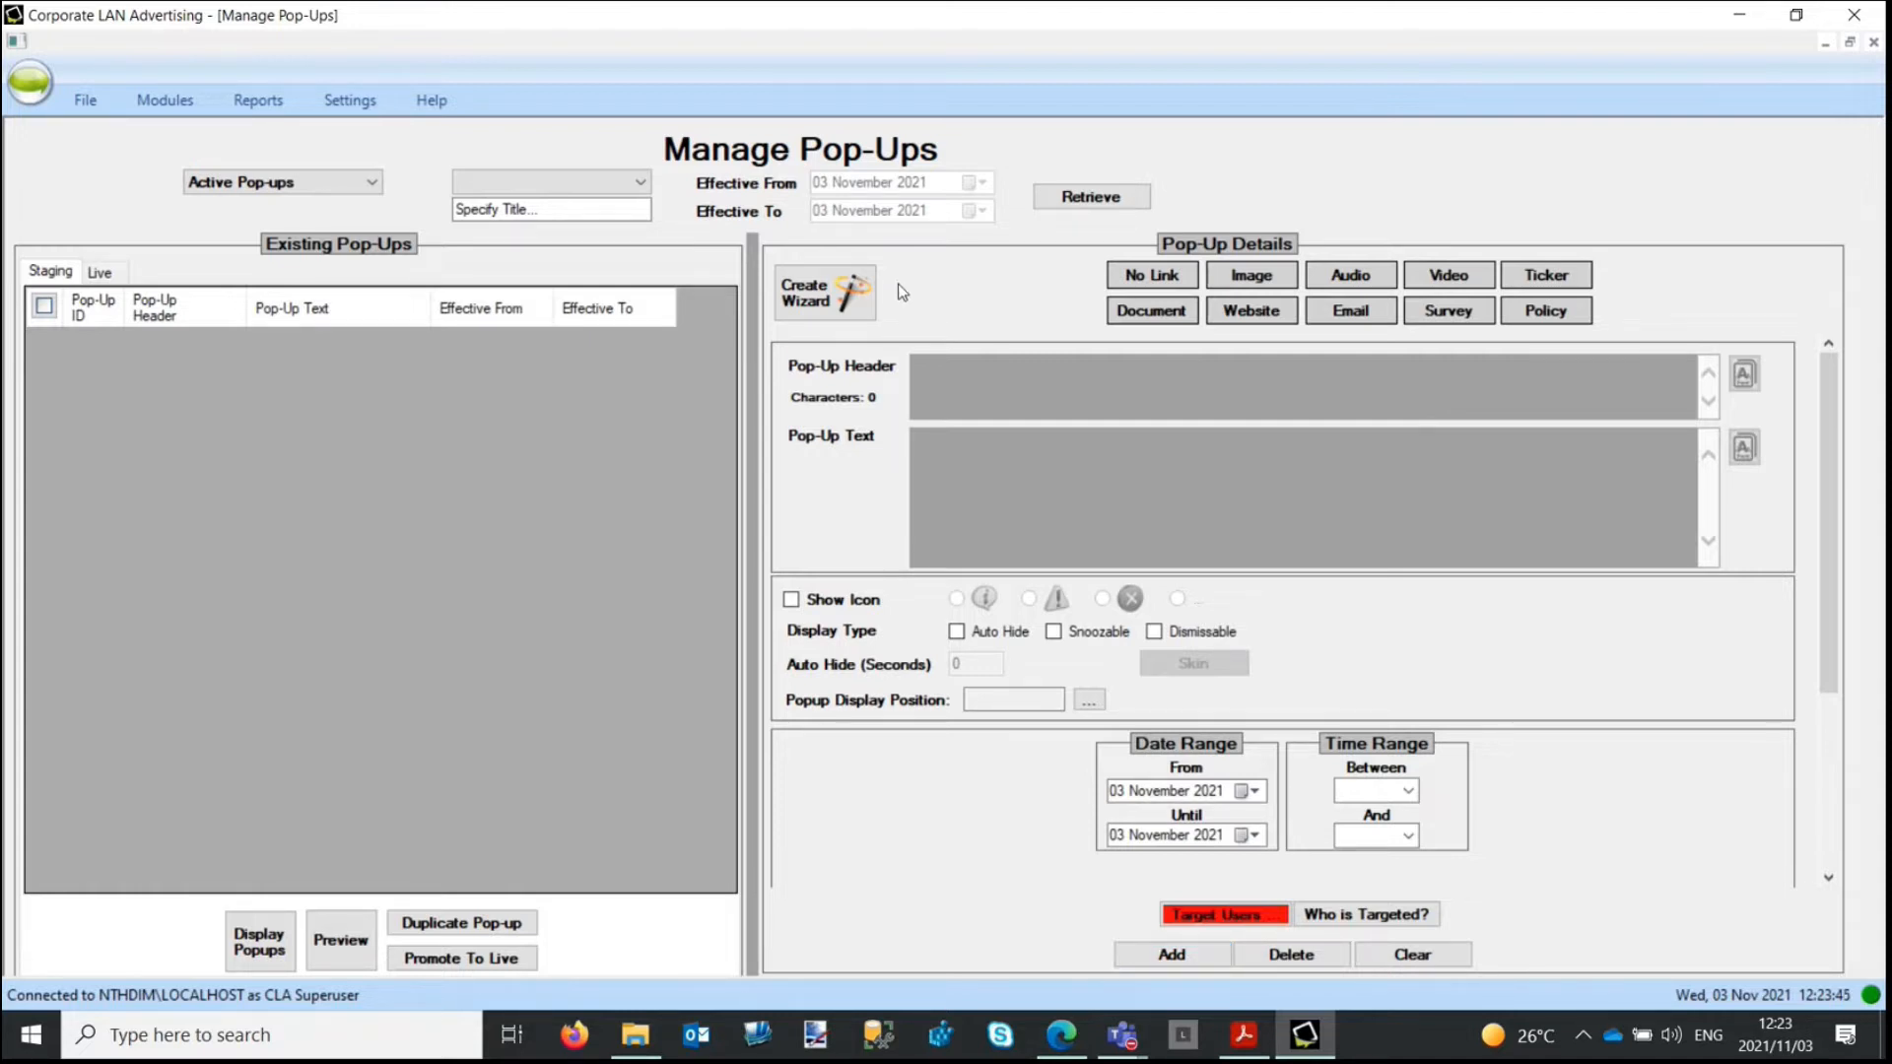
left_click(800, 292)
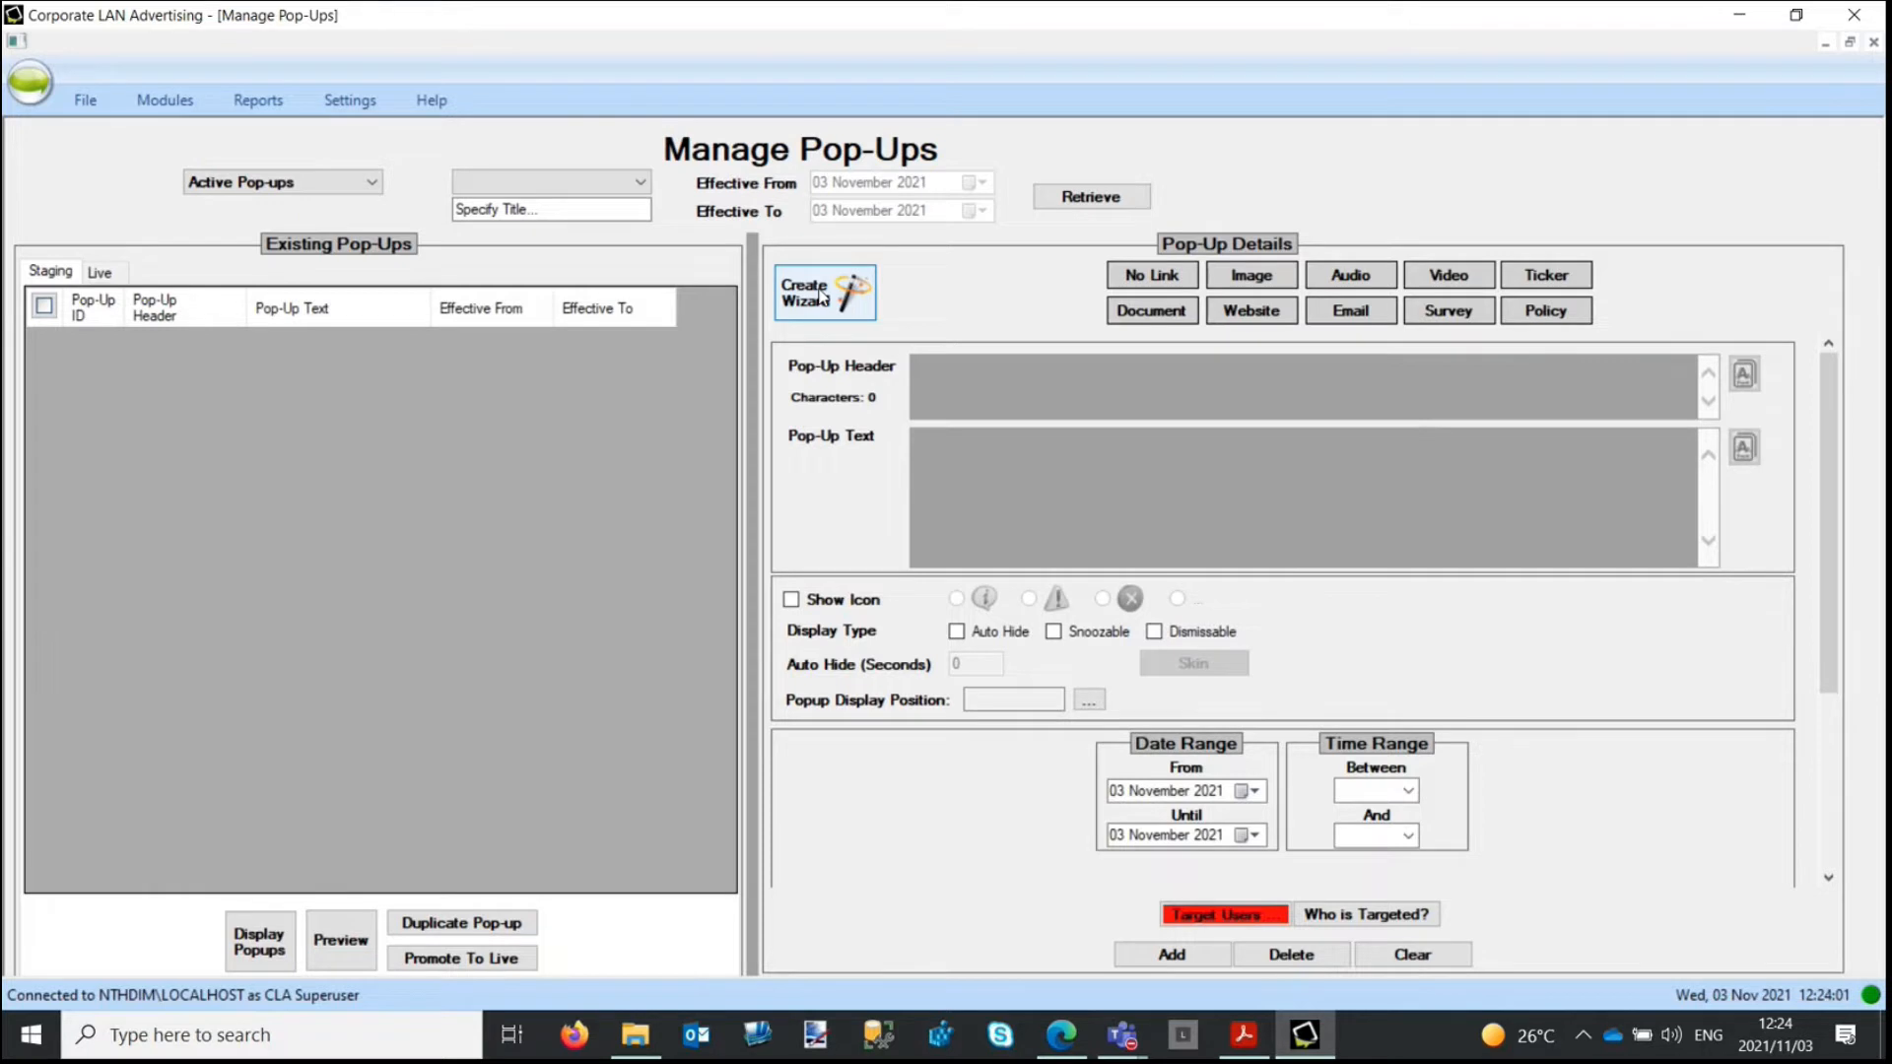
left_click(822, 296)
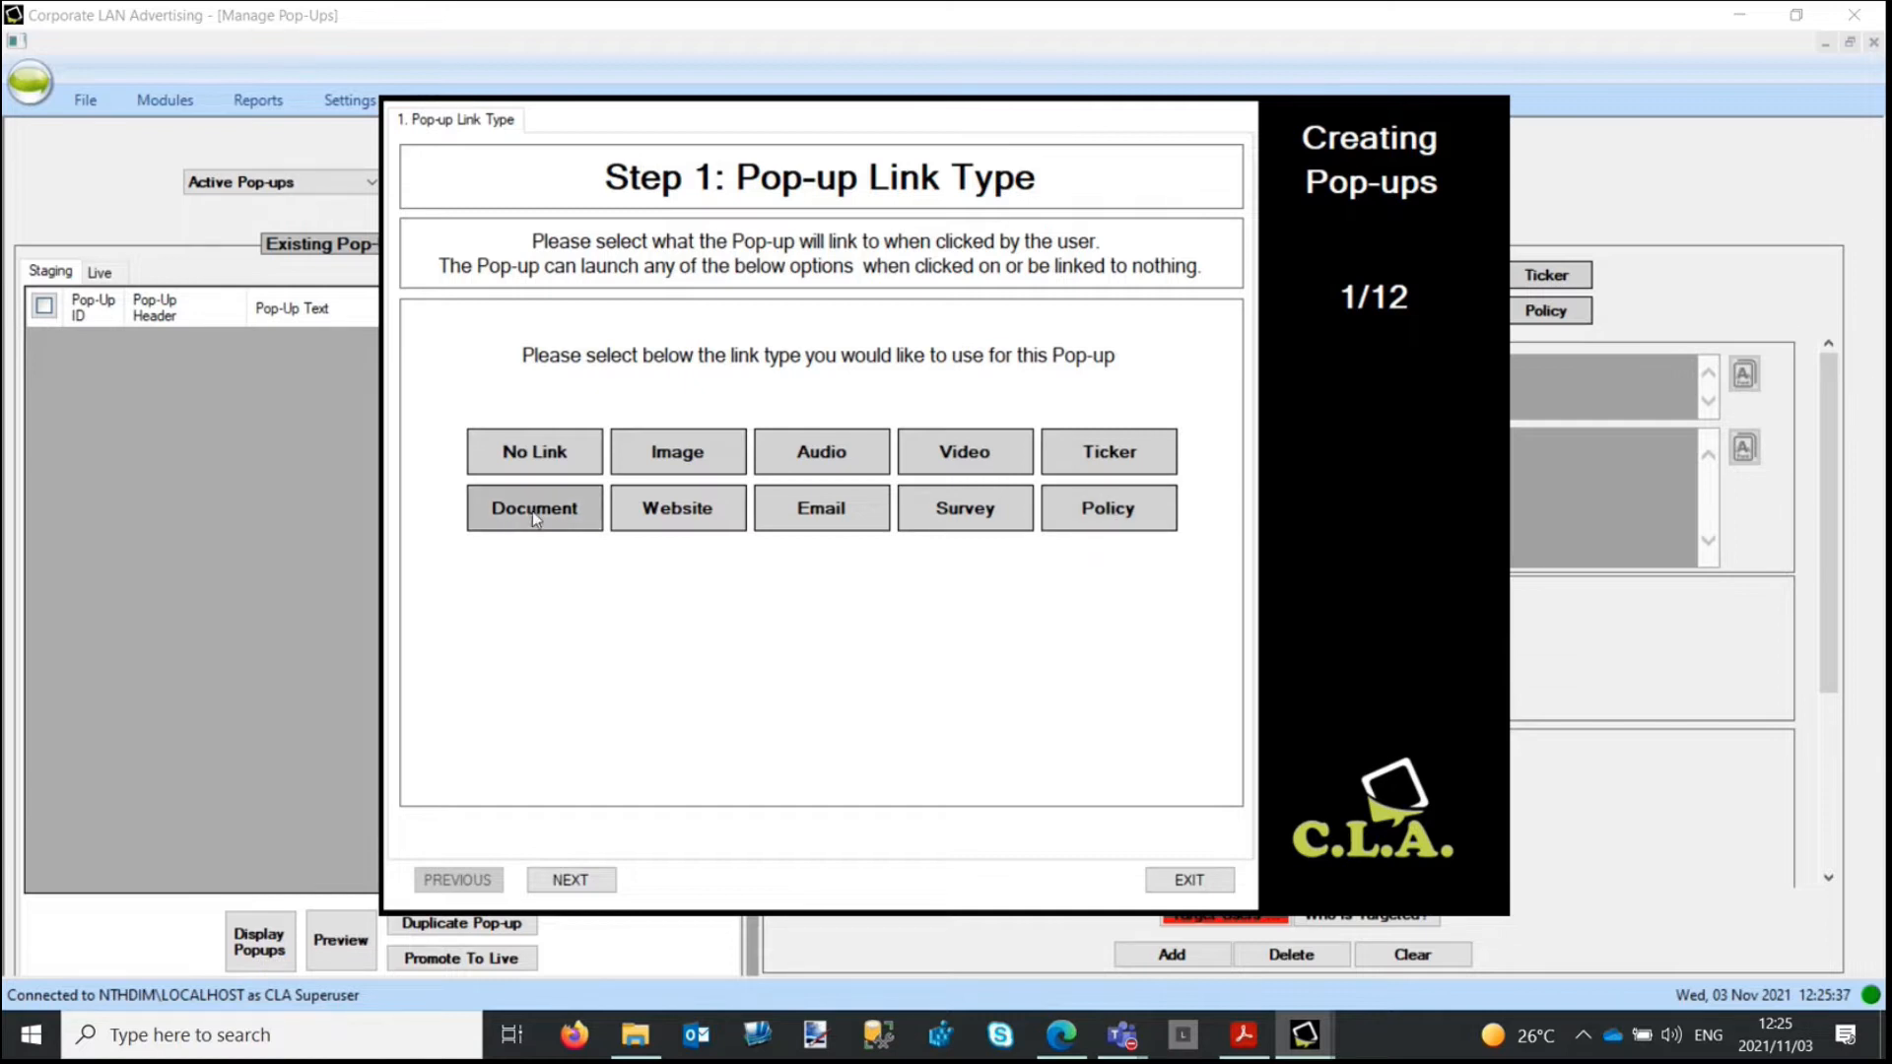
Step: Link the pop-up to the document CLA Newsletter.pdf from Desktop > Training Content 2 > Documents, accepting its large file size
left_click(539, 519)
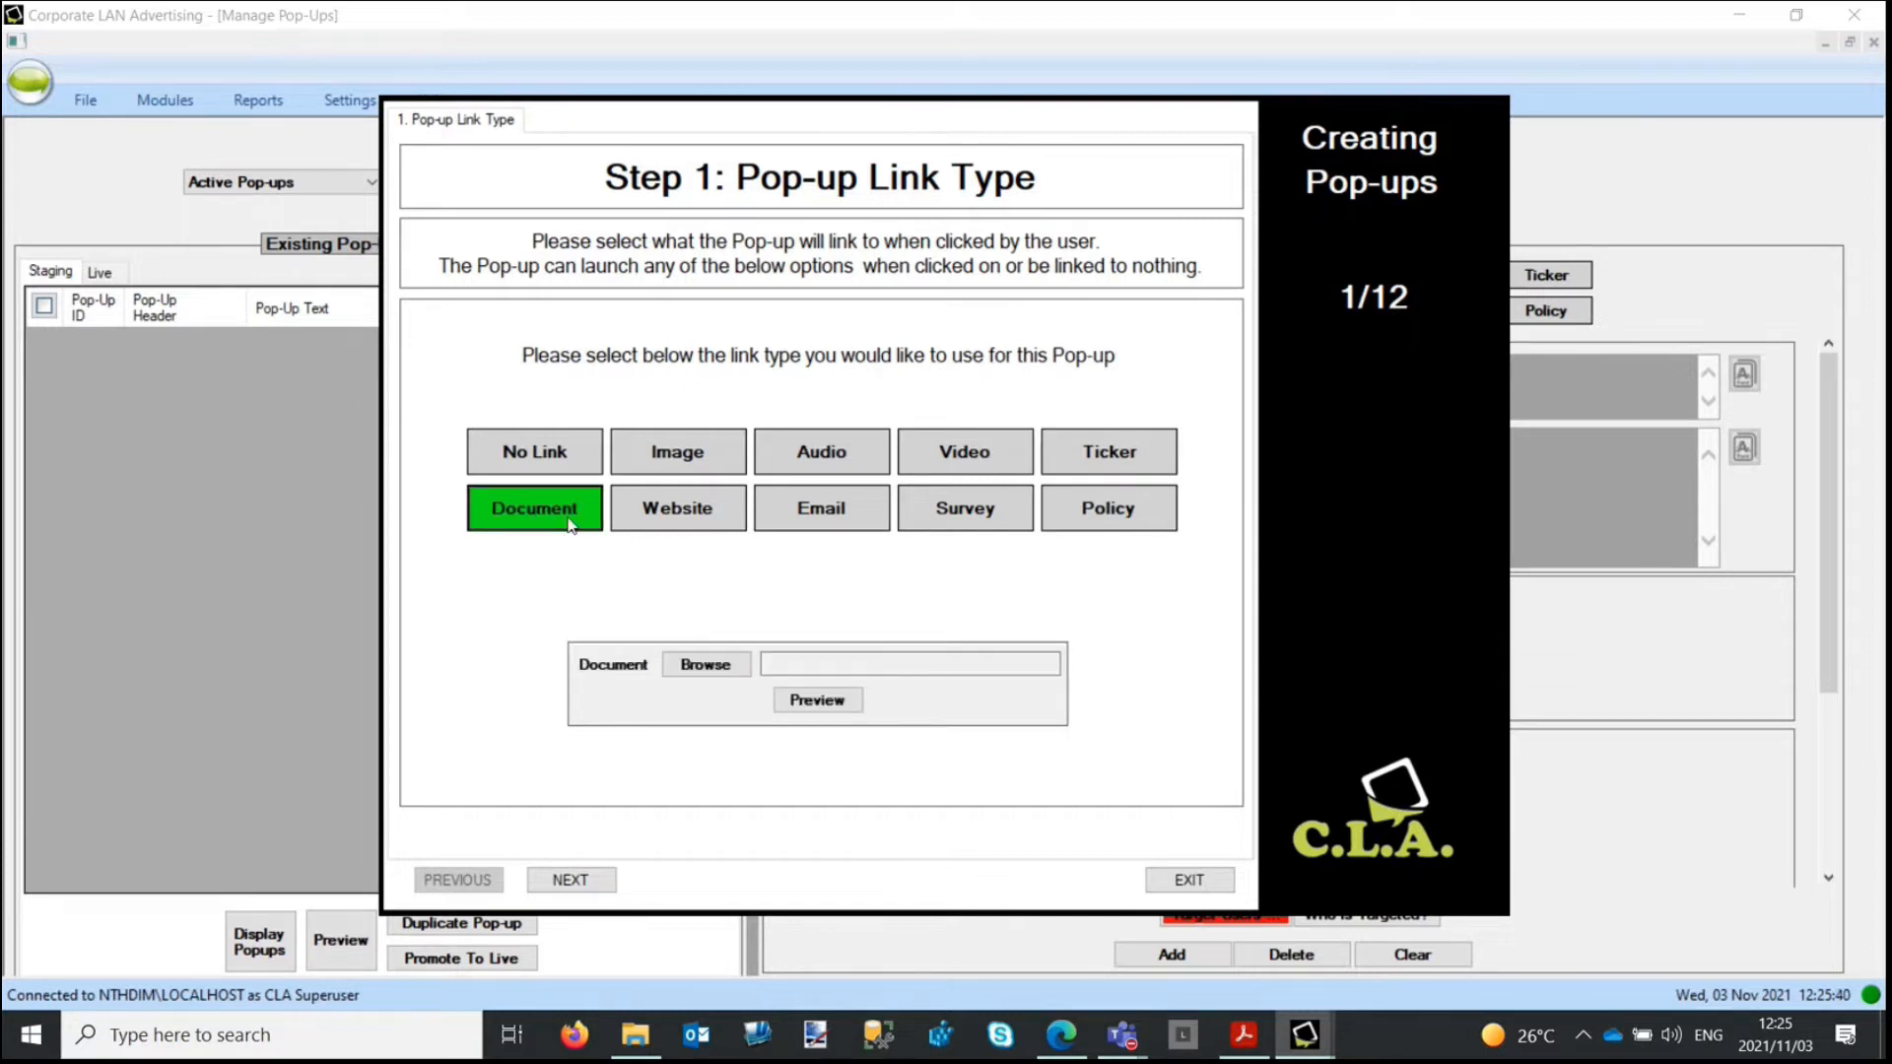
left_click(708, 665)
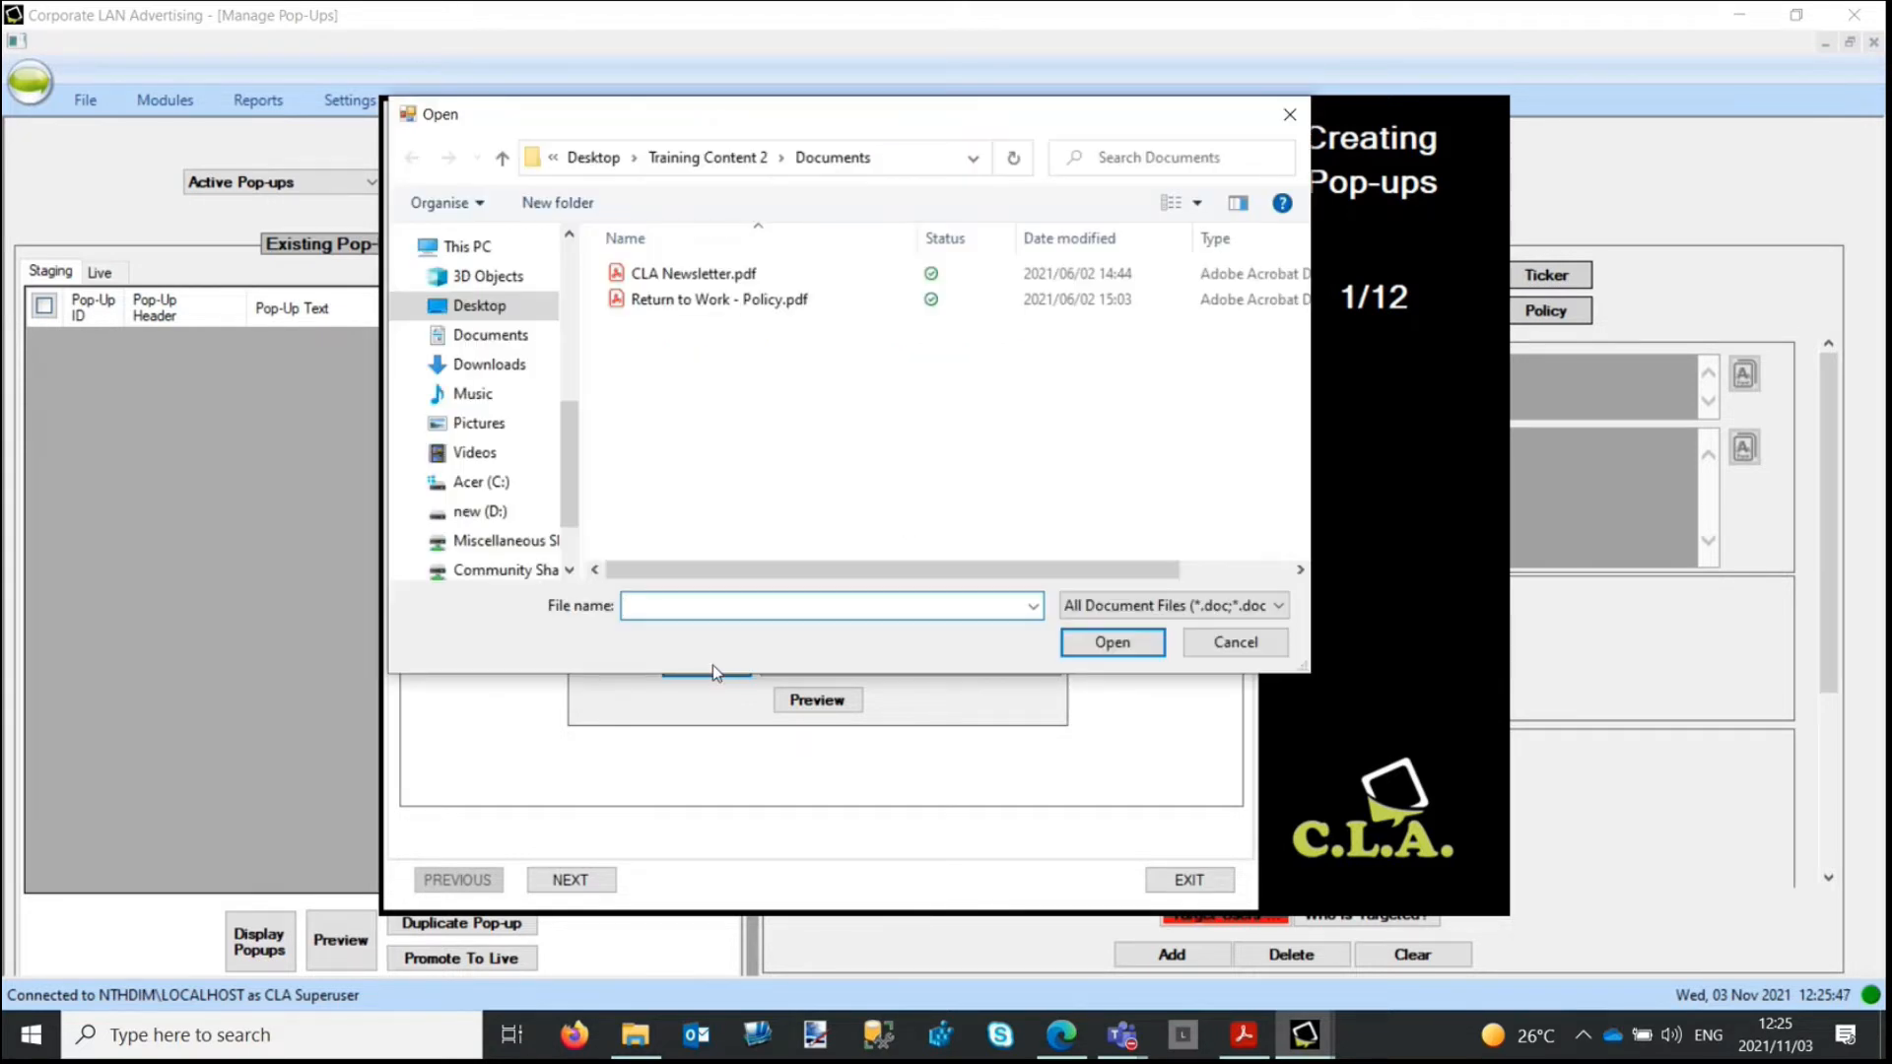
left_click(476, 308)
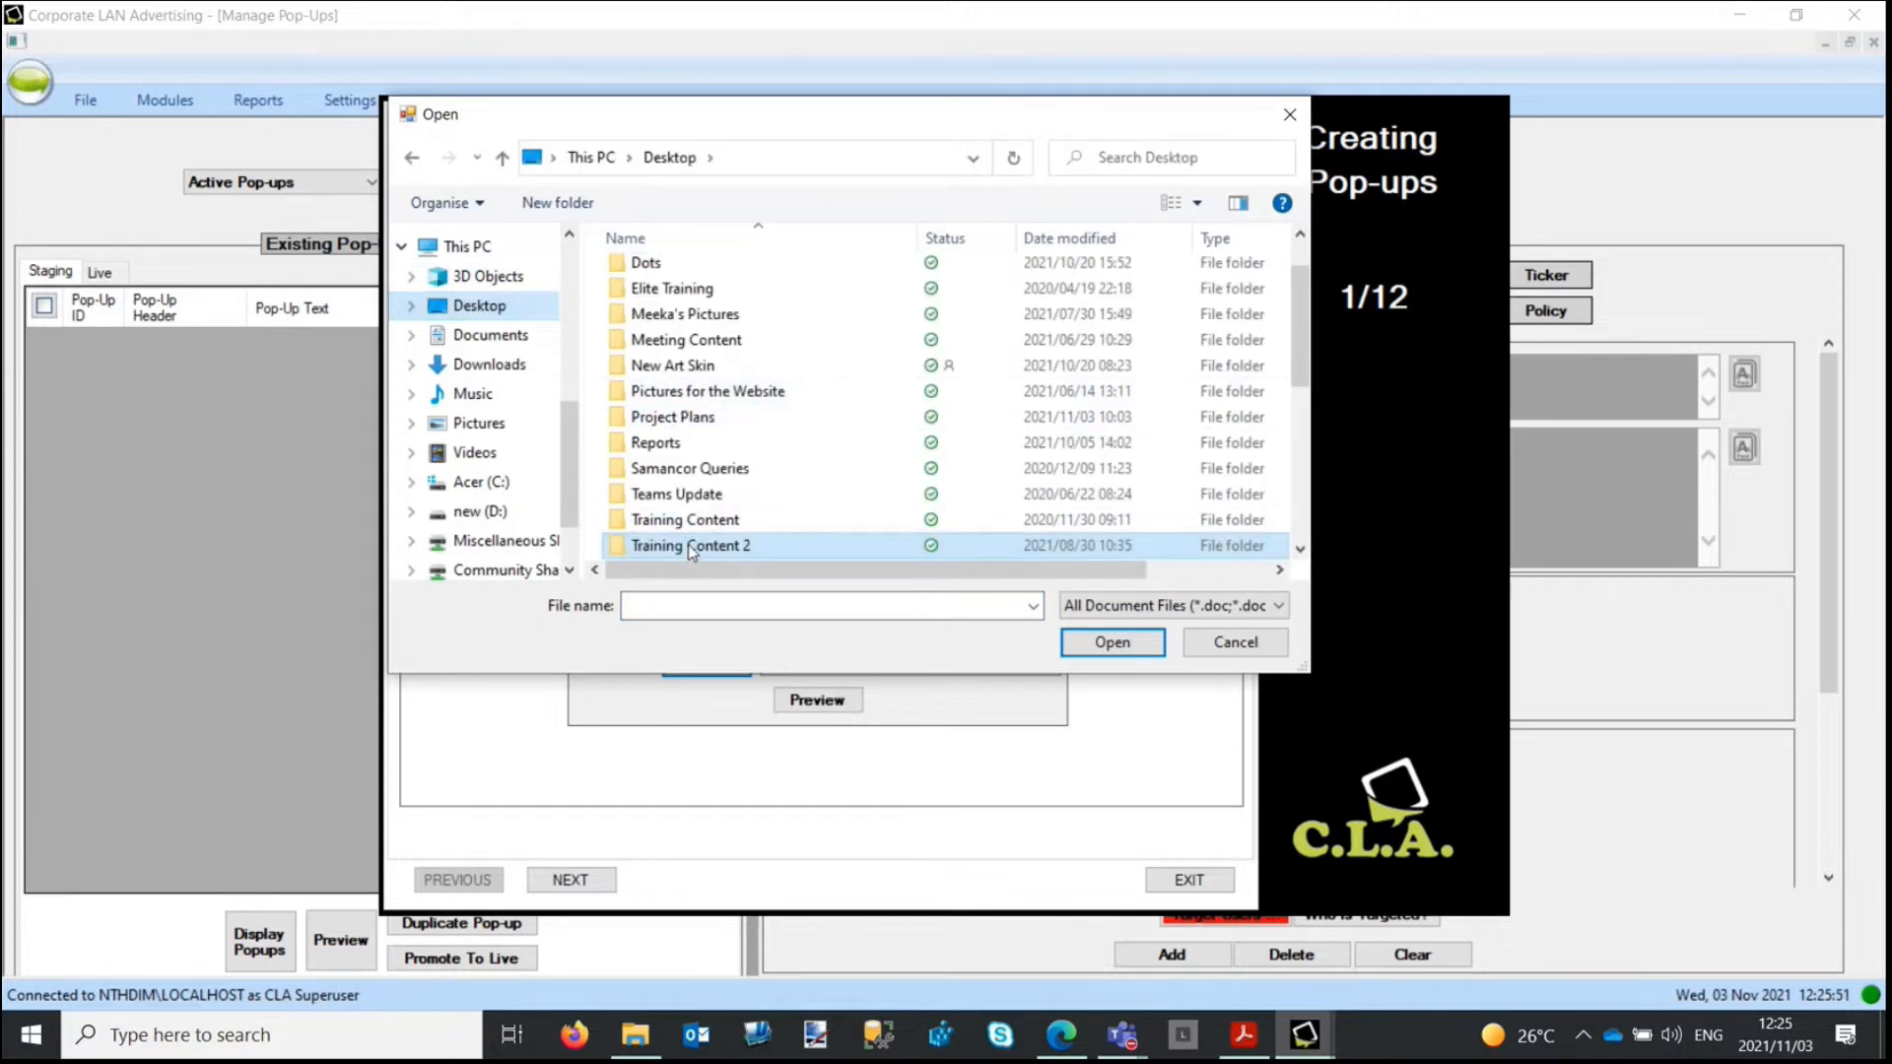
double_click(687, 544)
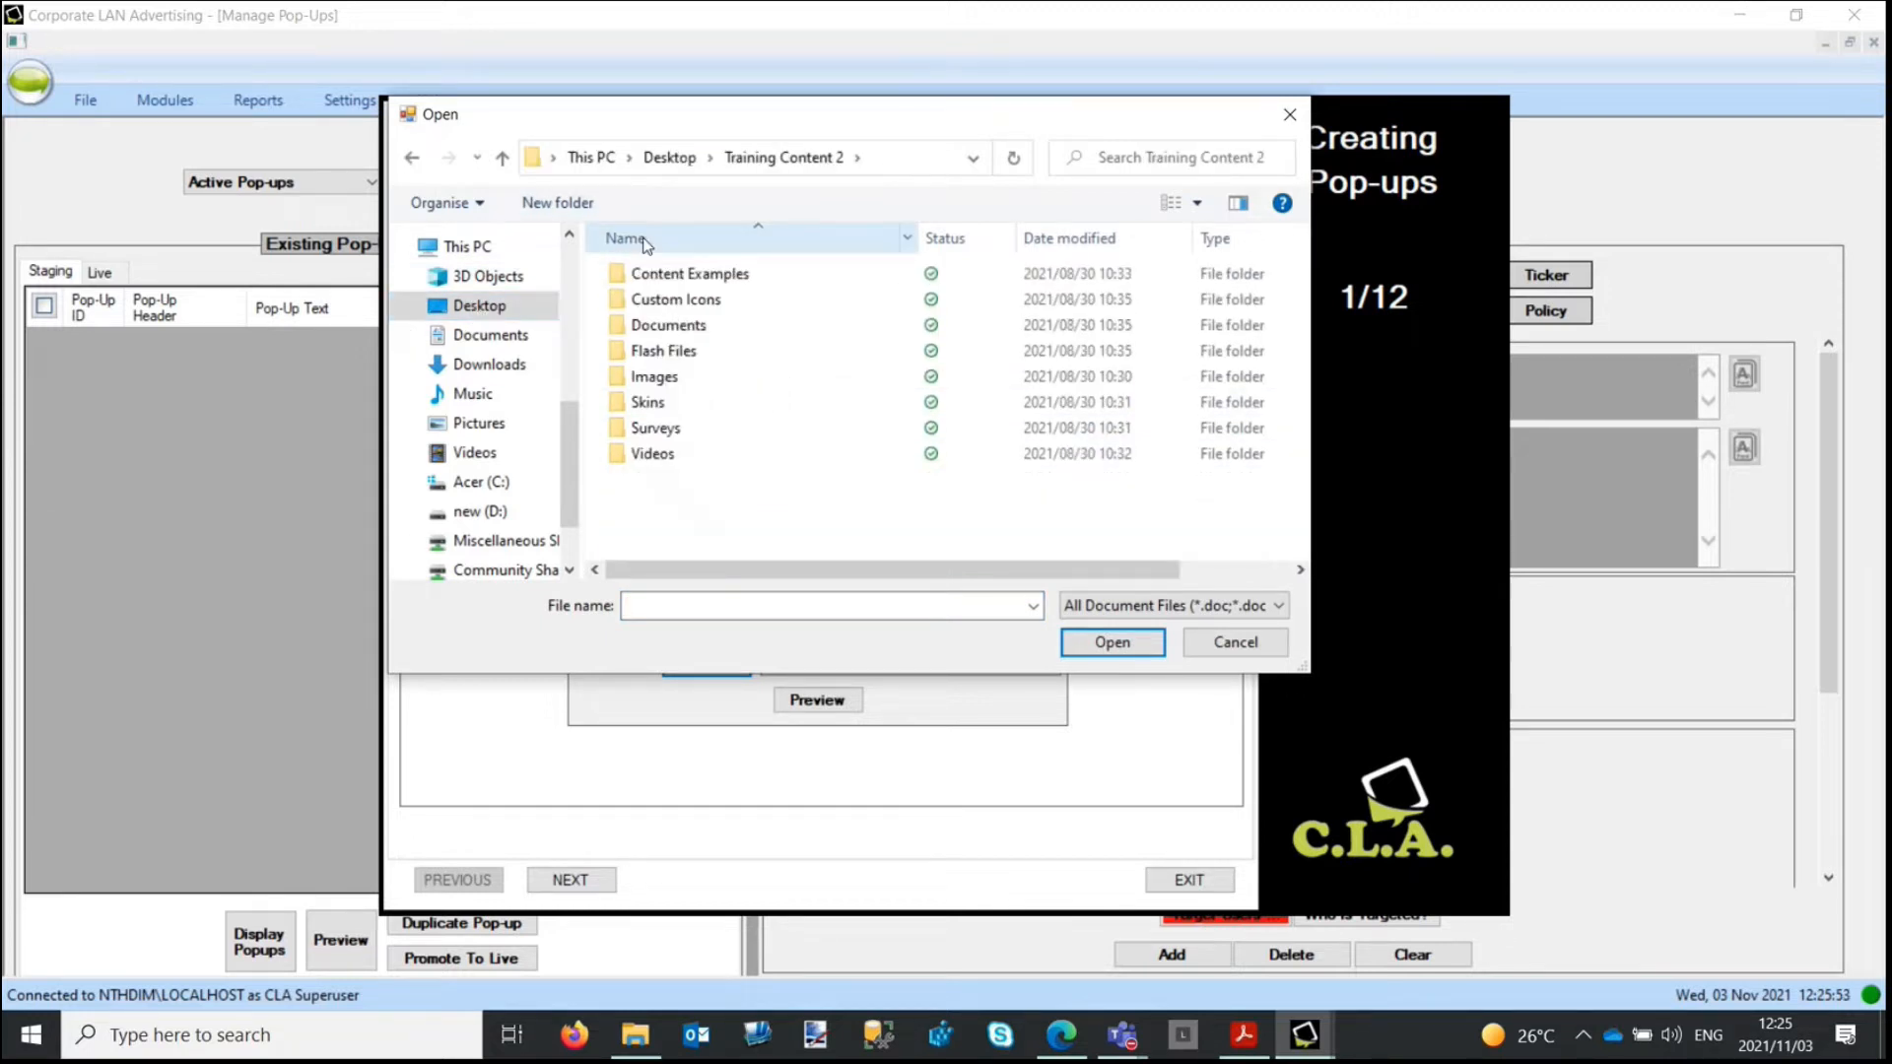
double_click(676, 330)
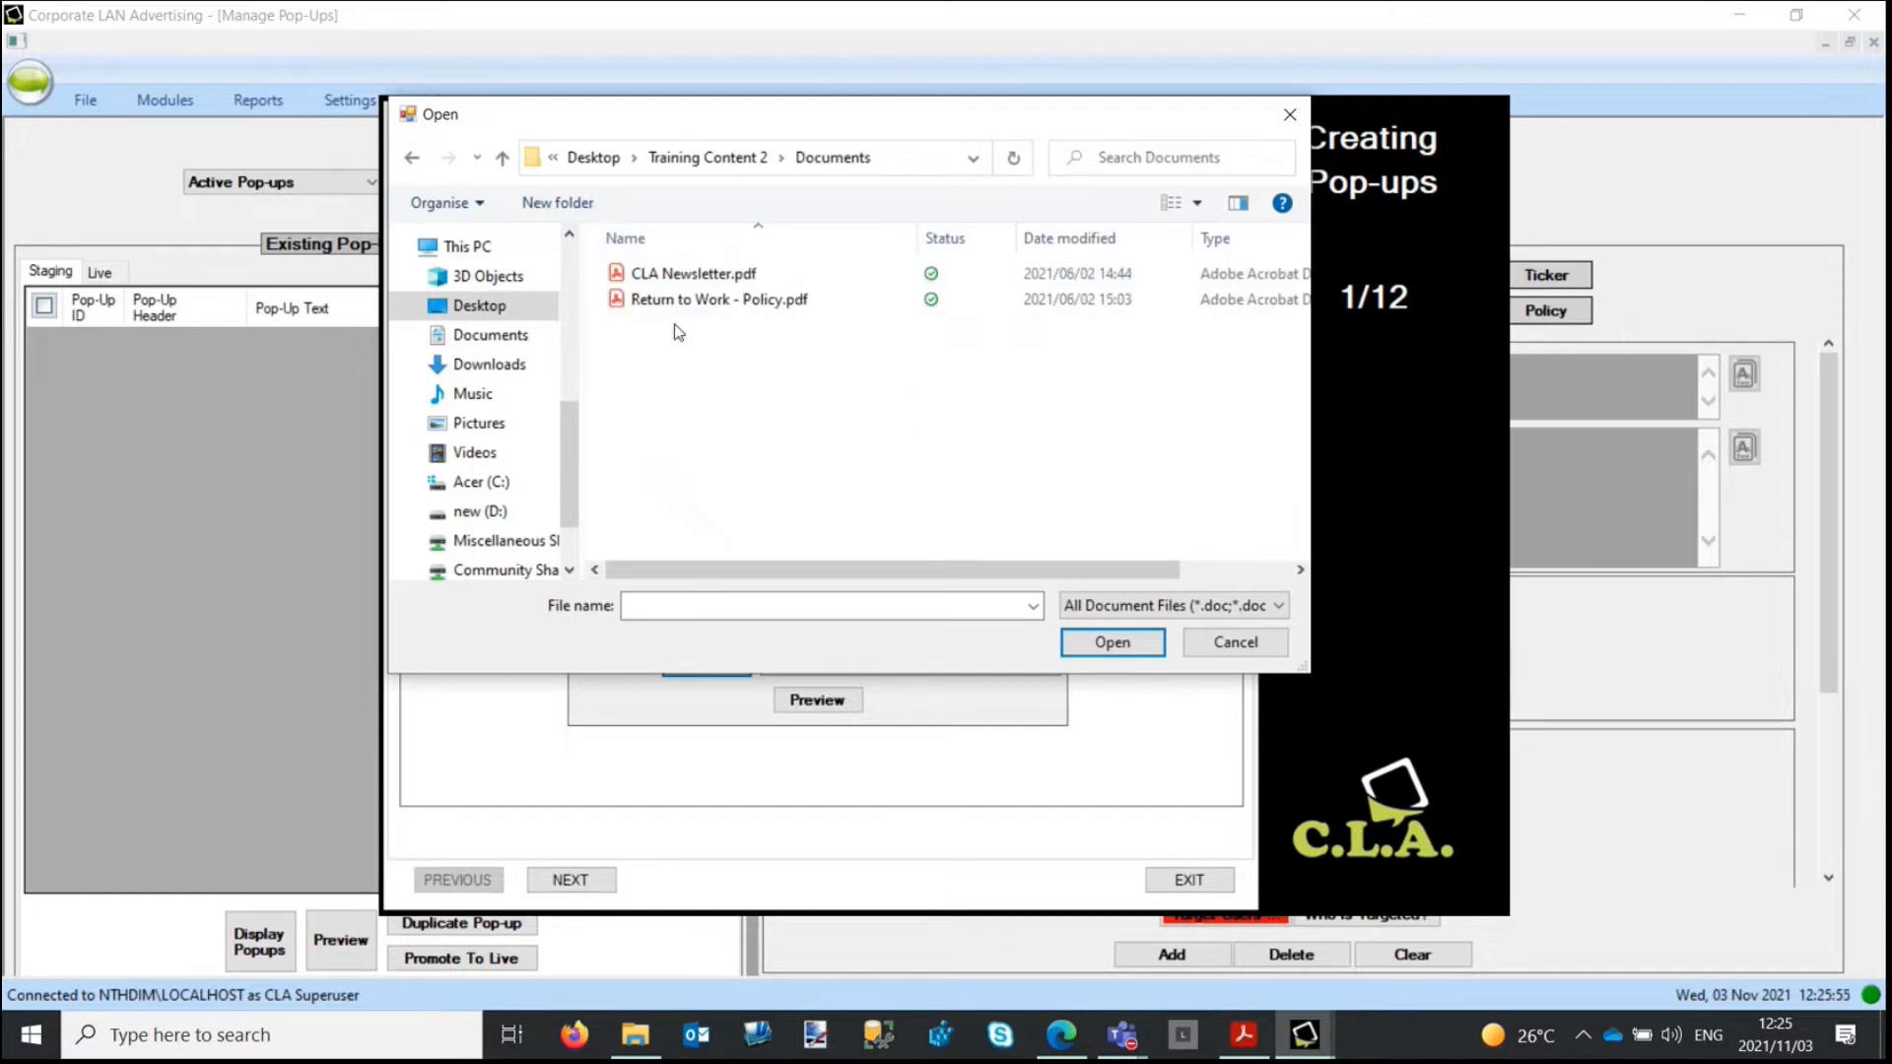
double_click(729, 281)
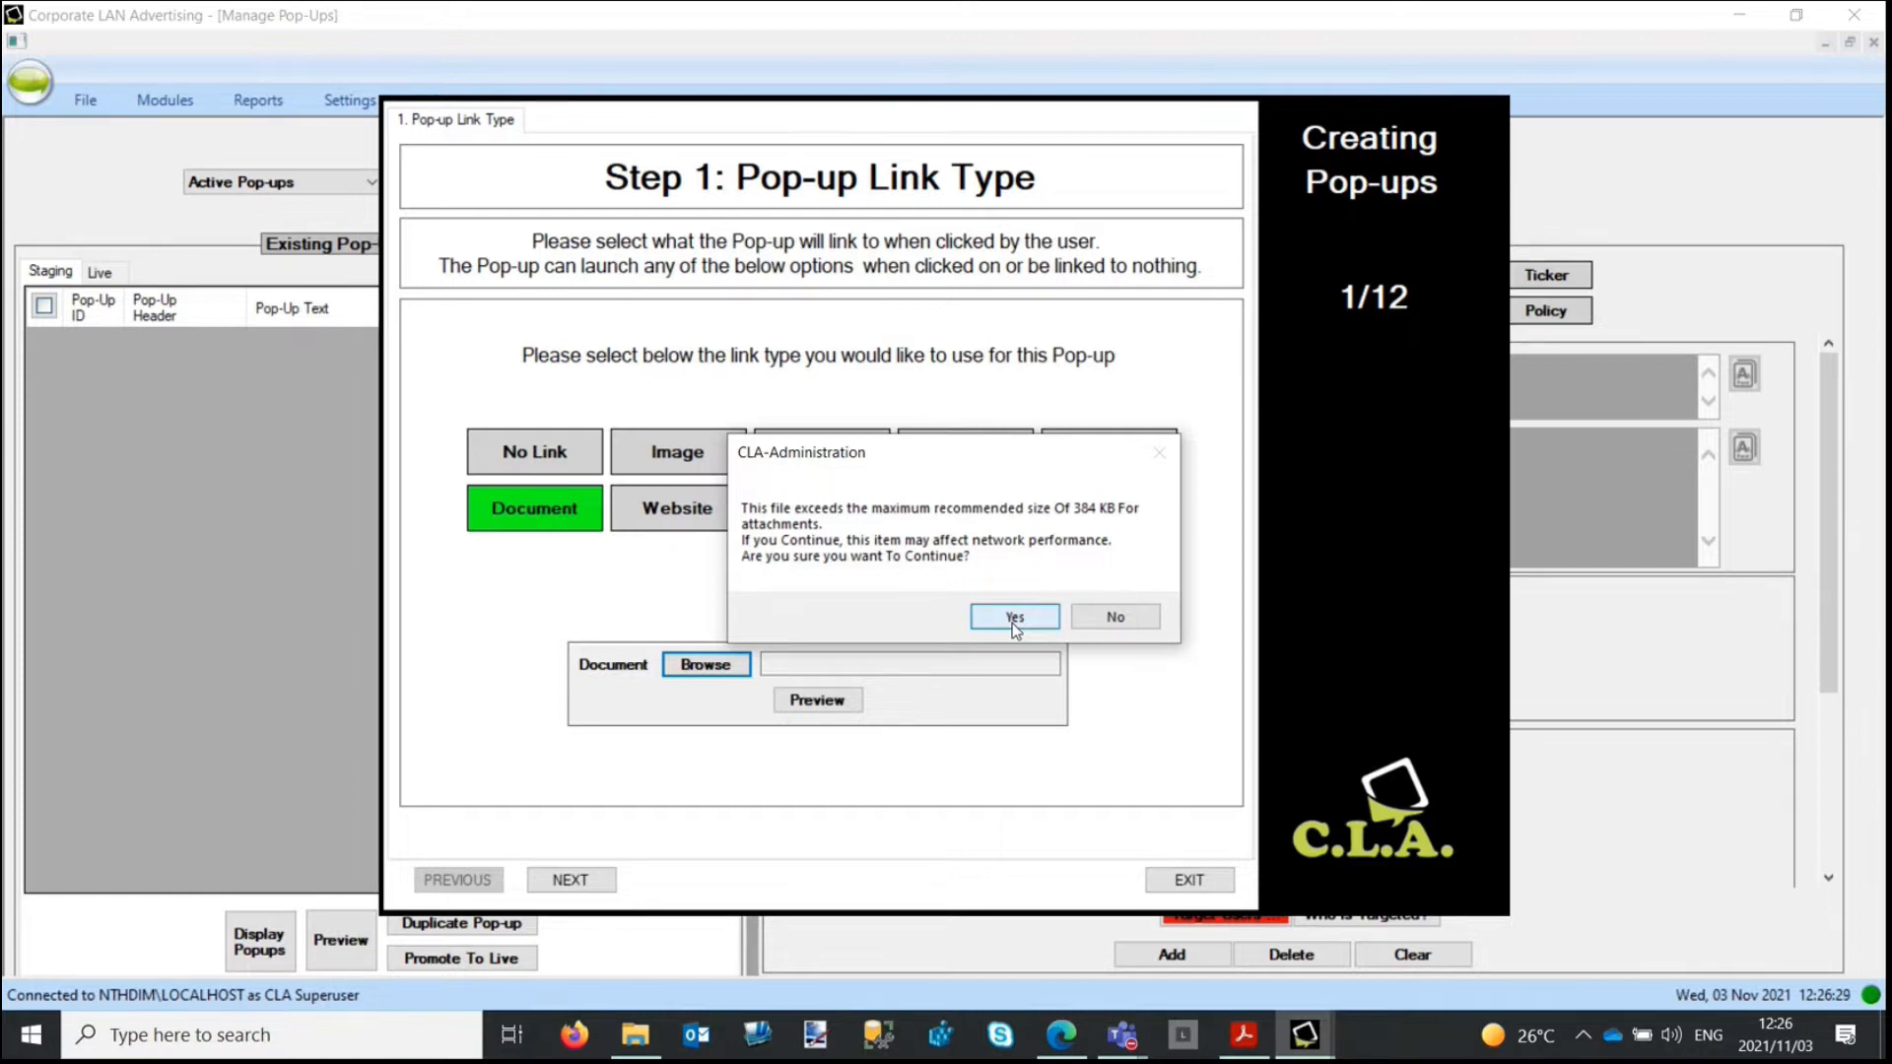
left_click(1014, 617)
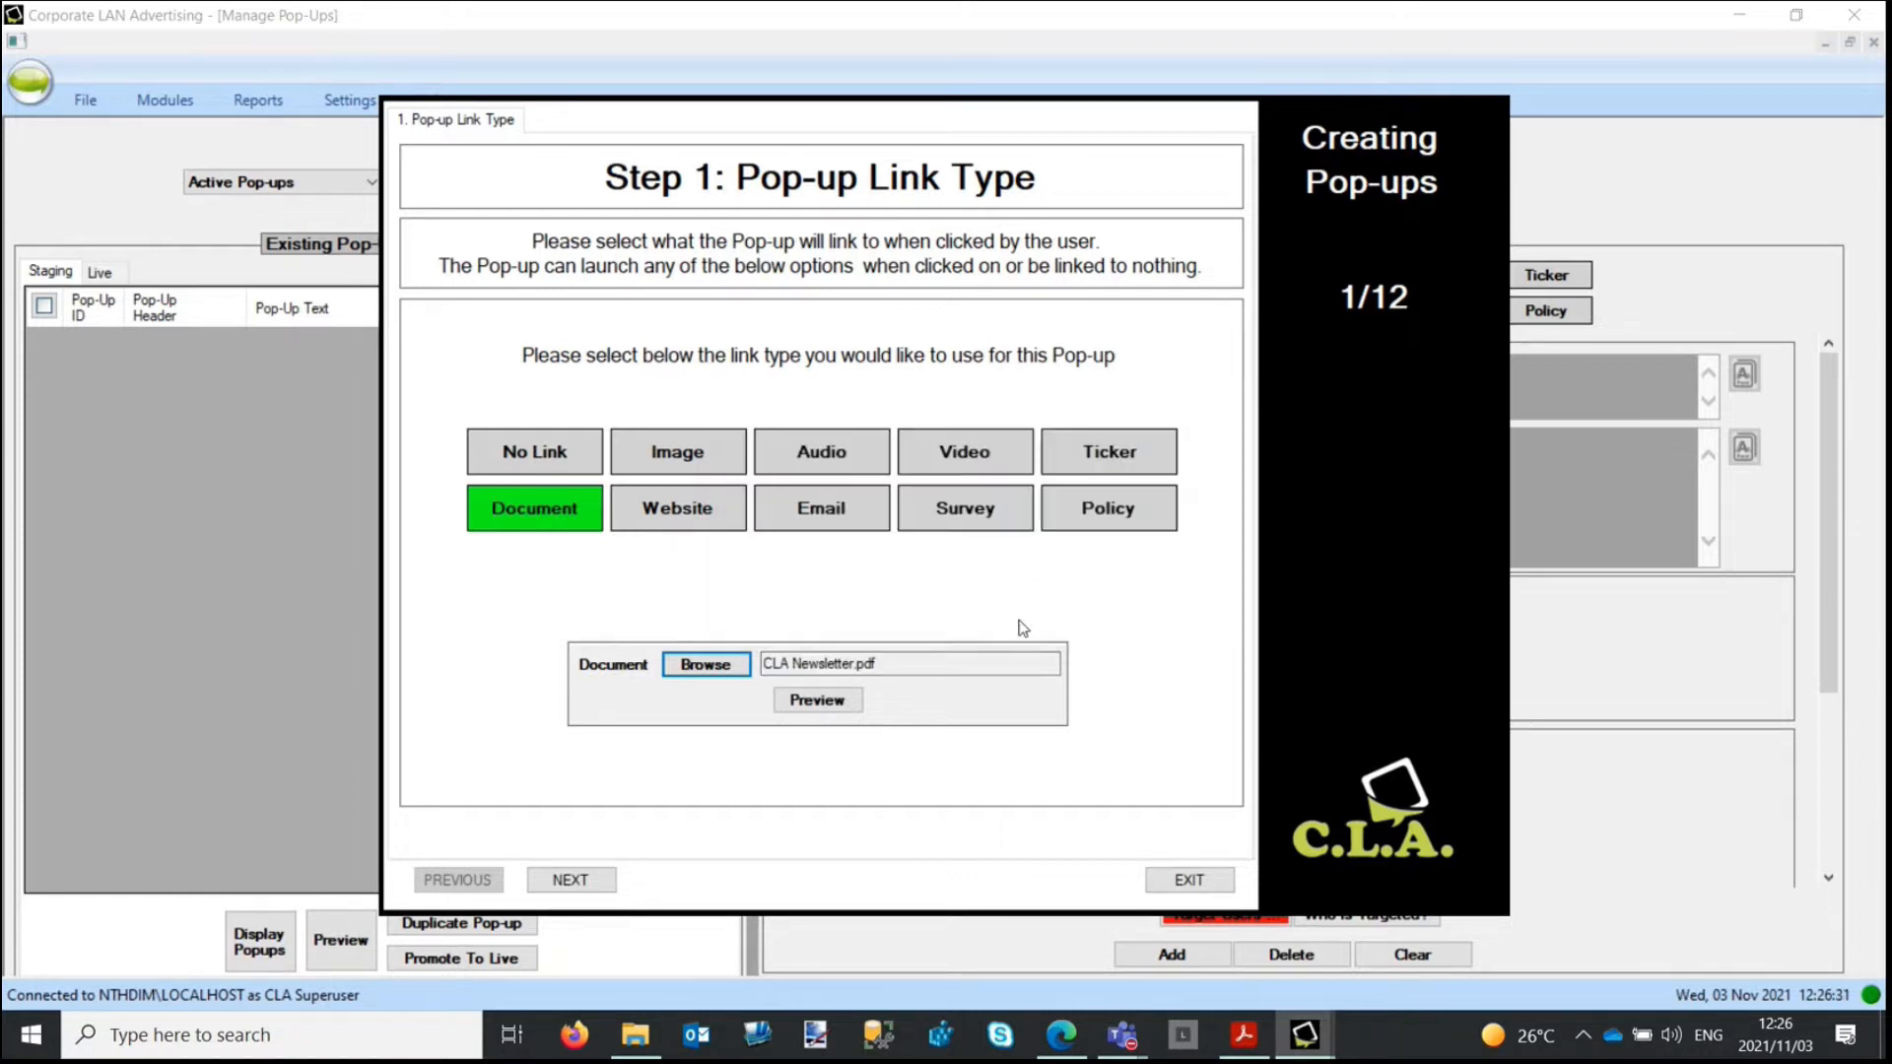
Step: Proceed to the title page of the wizard and enter "CLA Newsletter" as the pop-up title
left_click(600, 884)
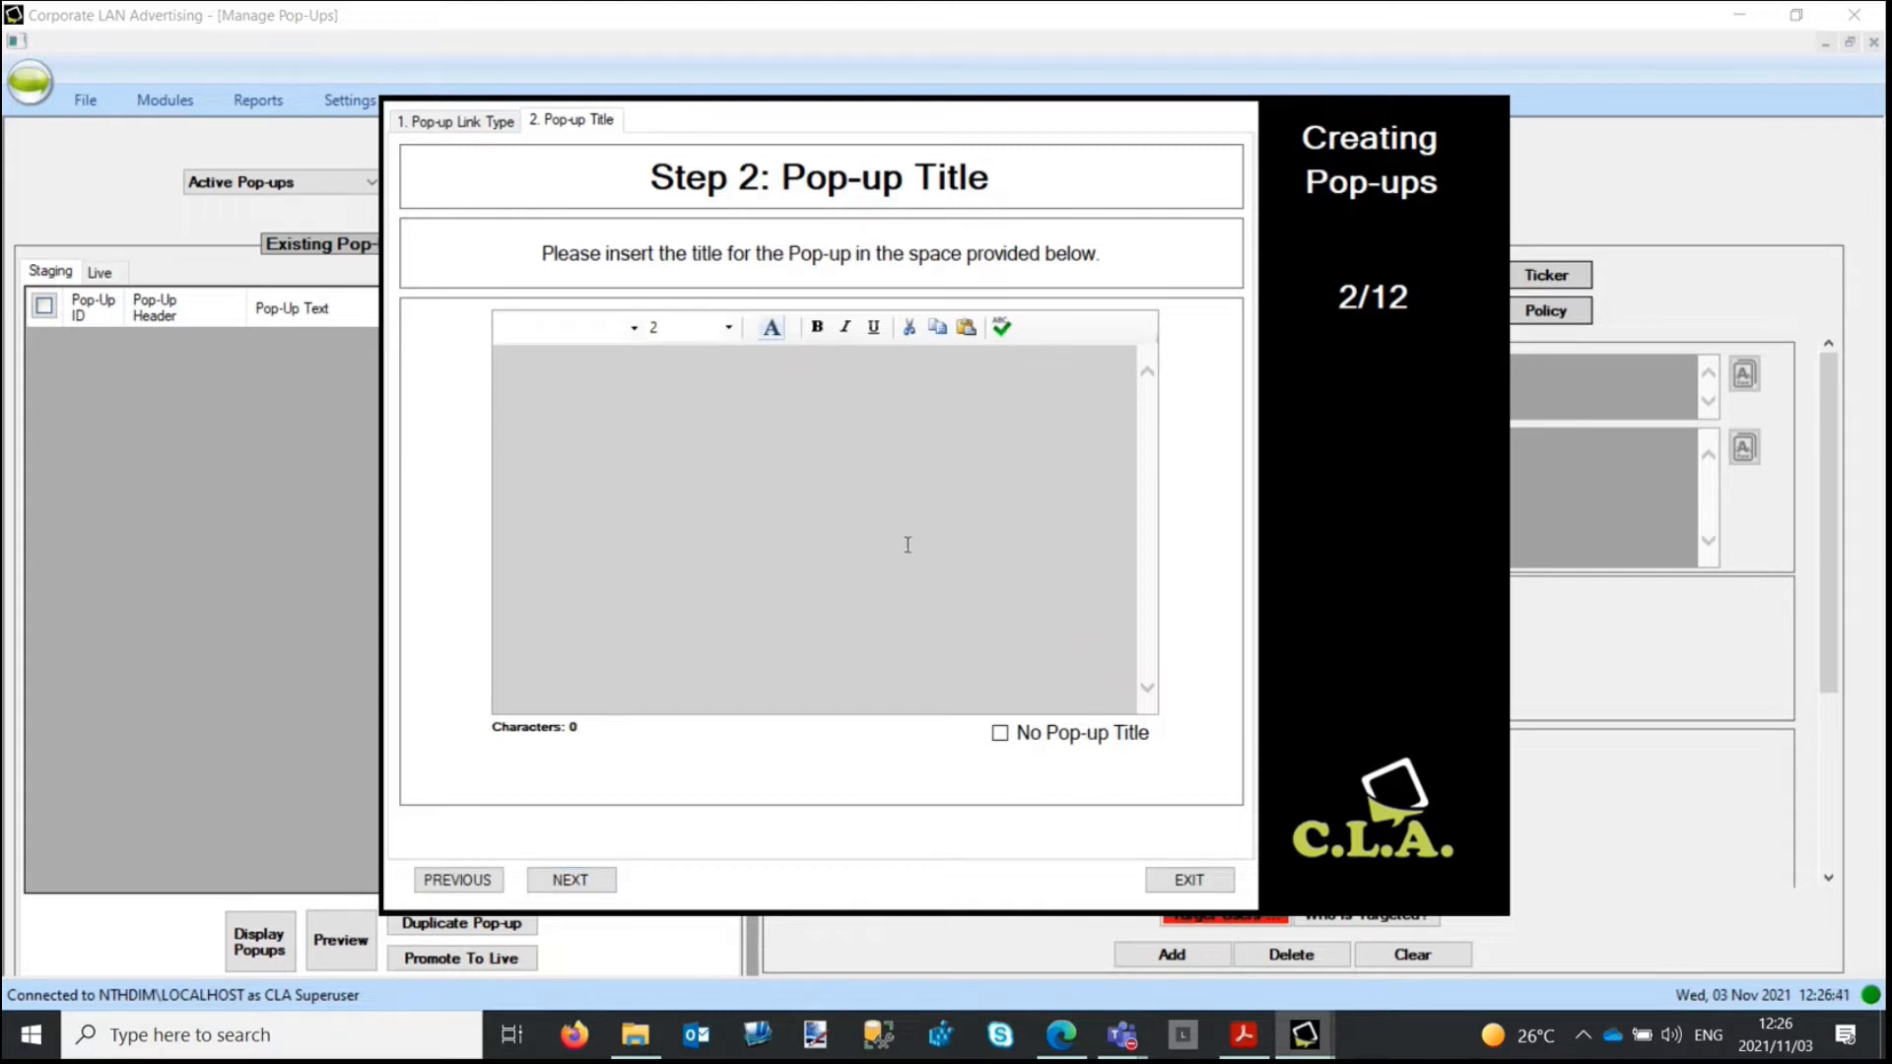
left_click(854, 372)
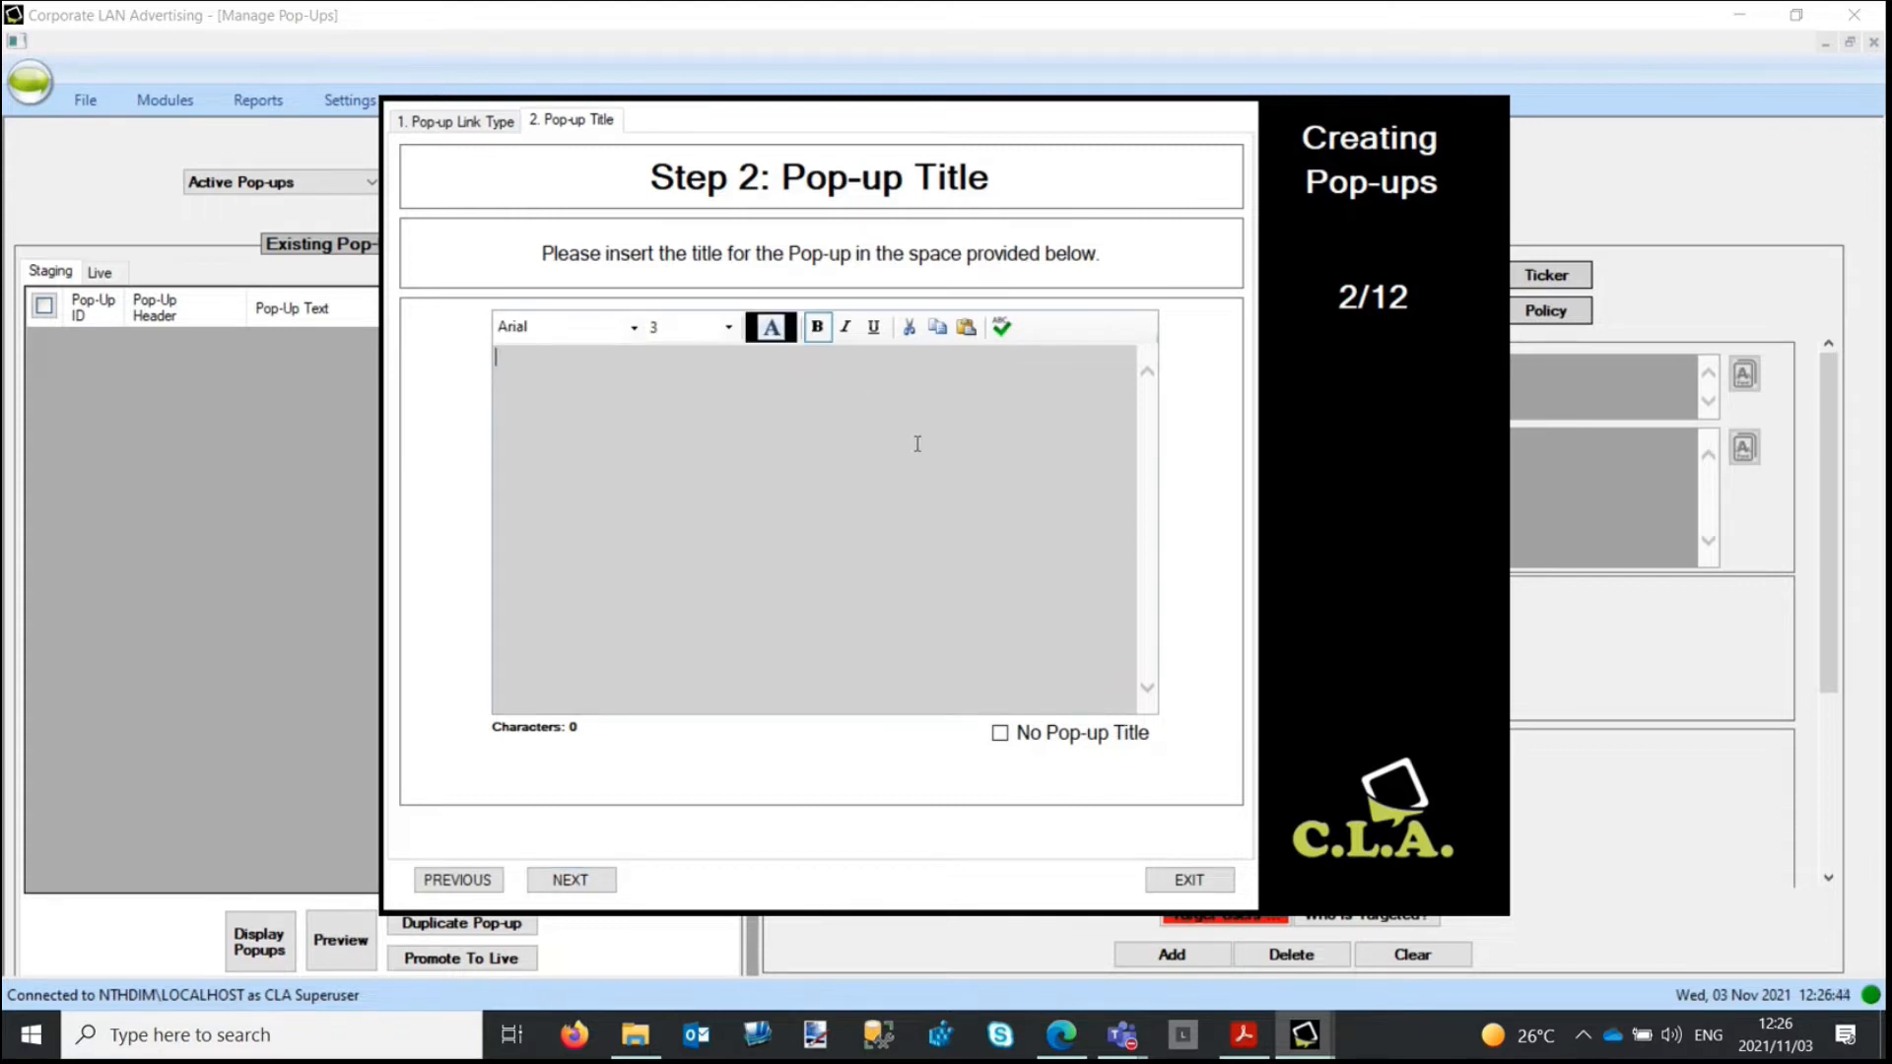
type("CLA Newsletter")
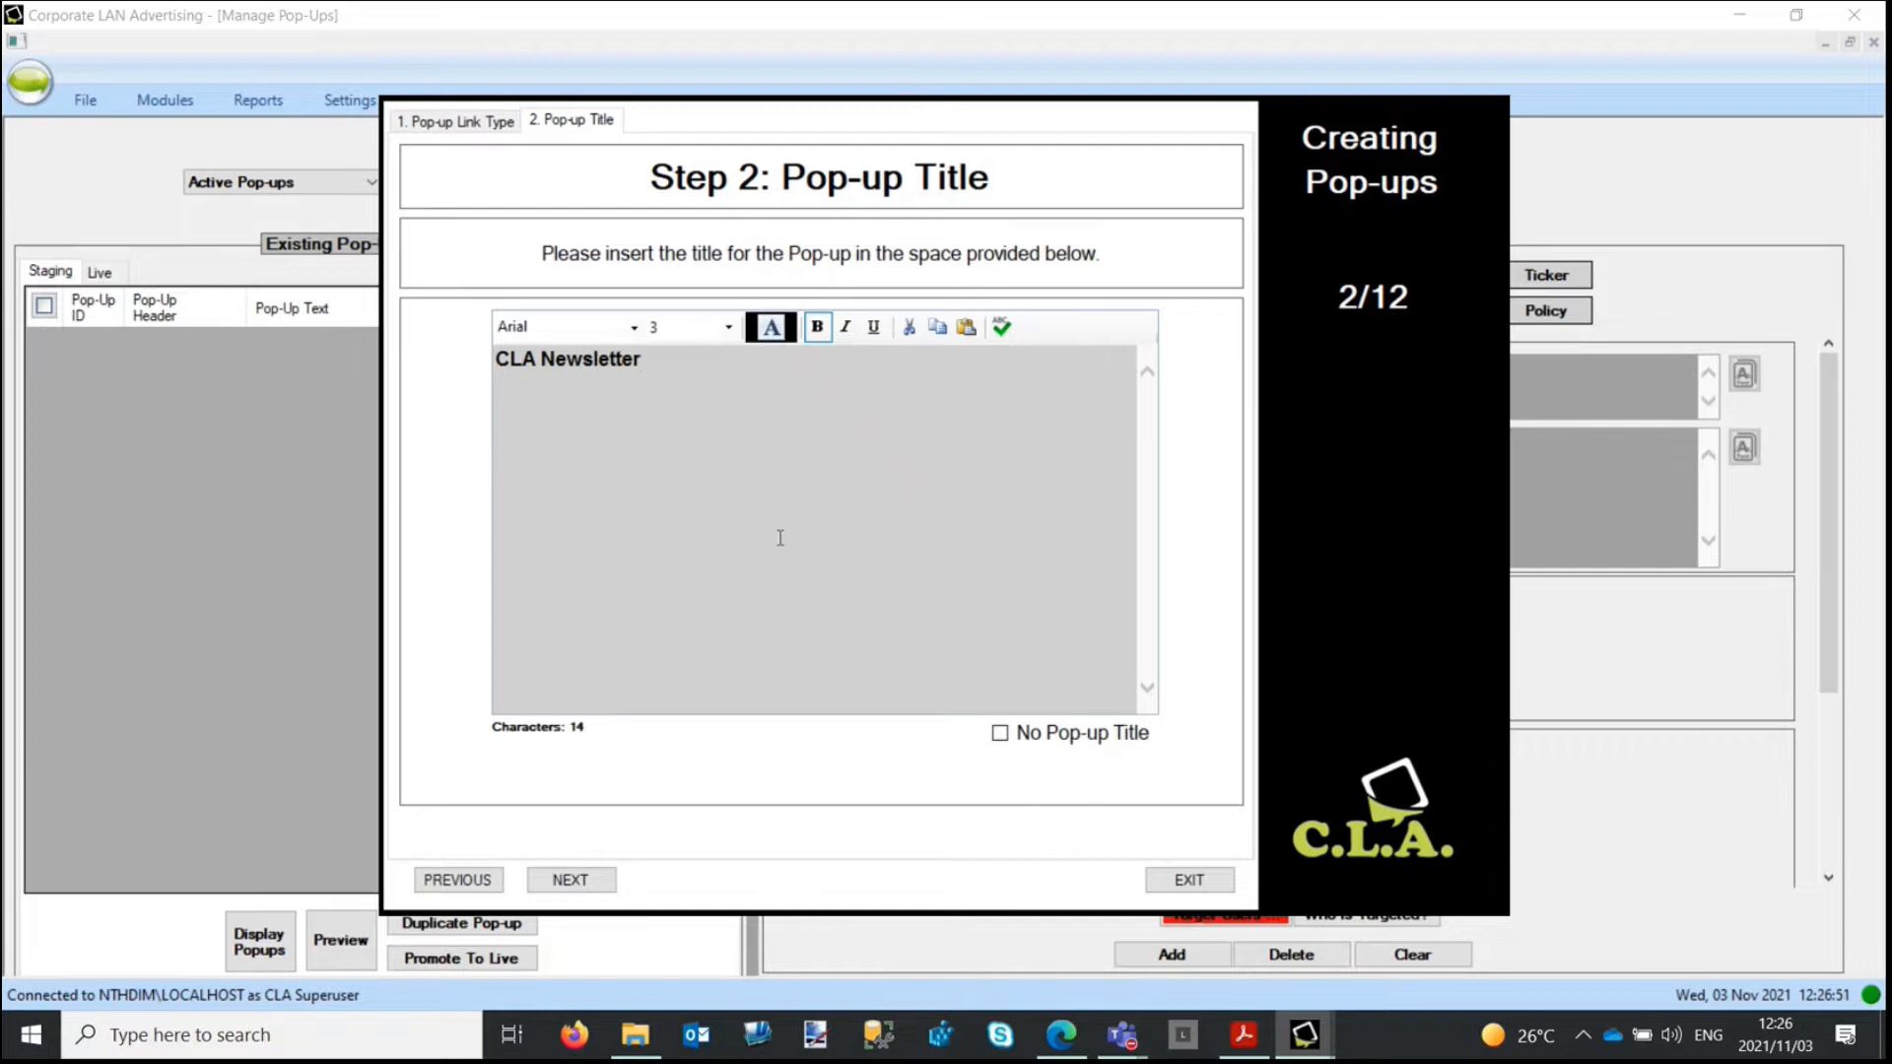
left_click(778, 331)
left_click(772, 327)
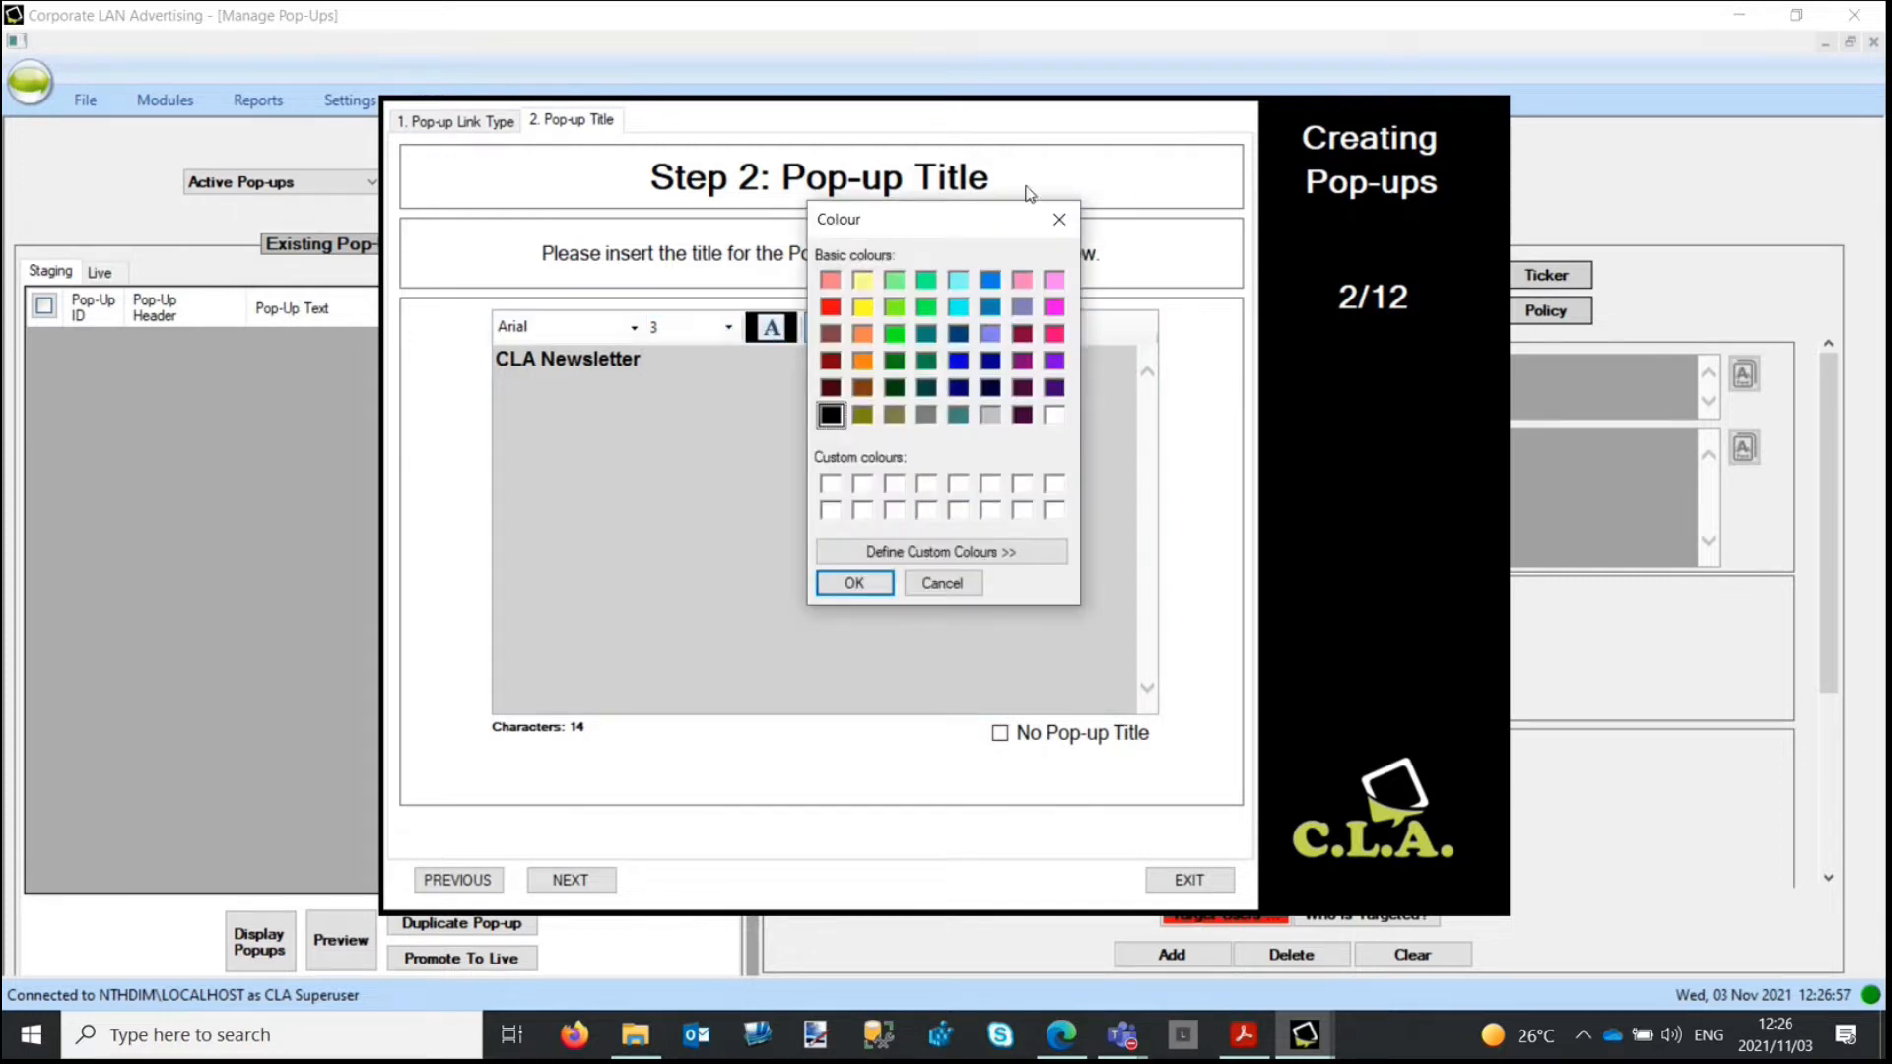
left_click(1057, 219)
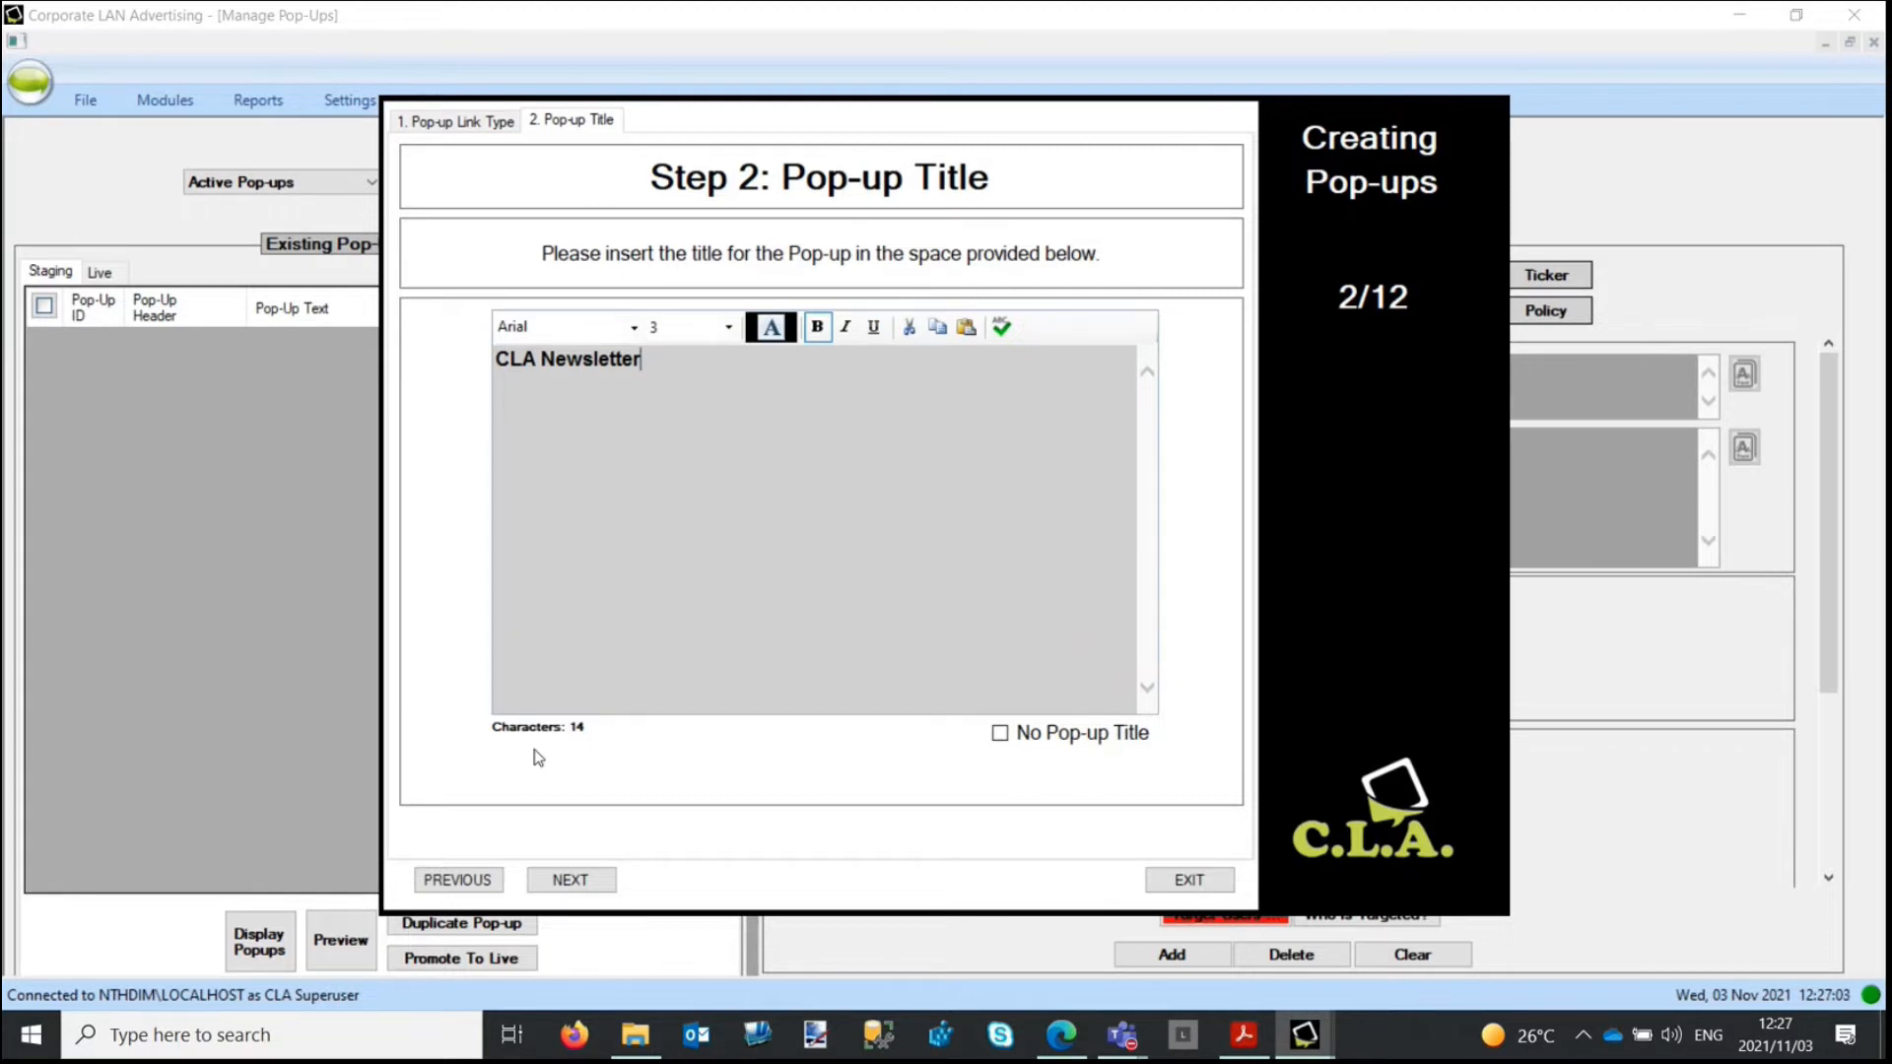
Step: Enter the pop-up body text "Please click here to read the latest newsletter. Hope that you find it both interesting and entertaining."
left_click(572, 880)
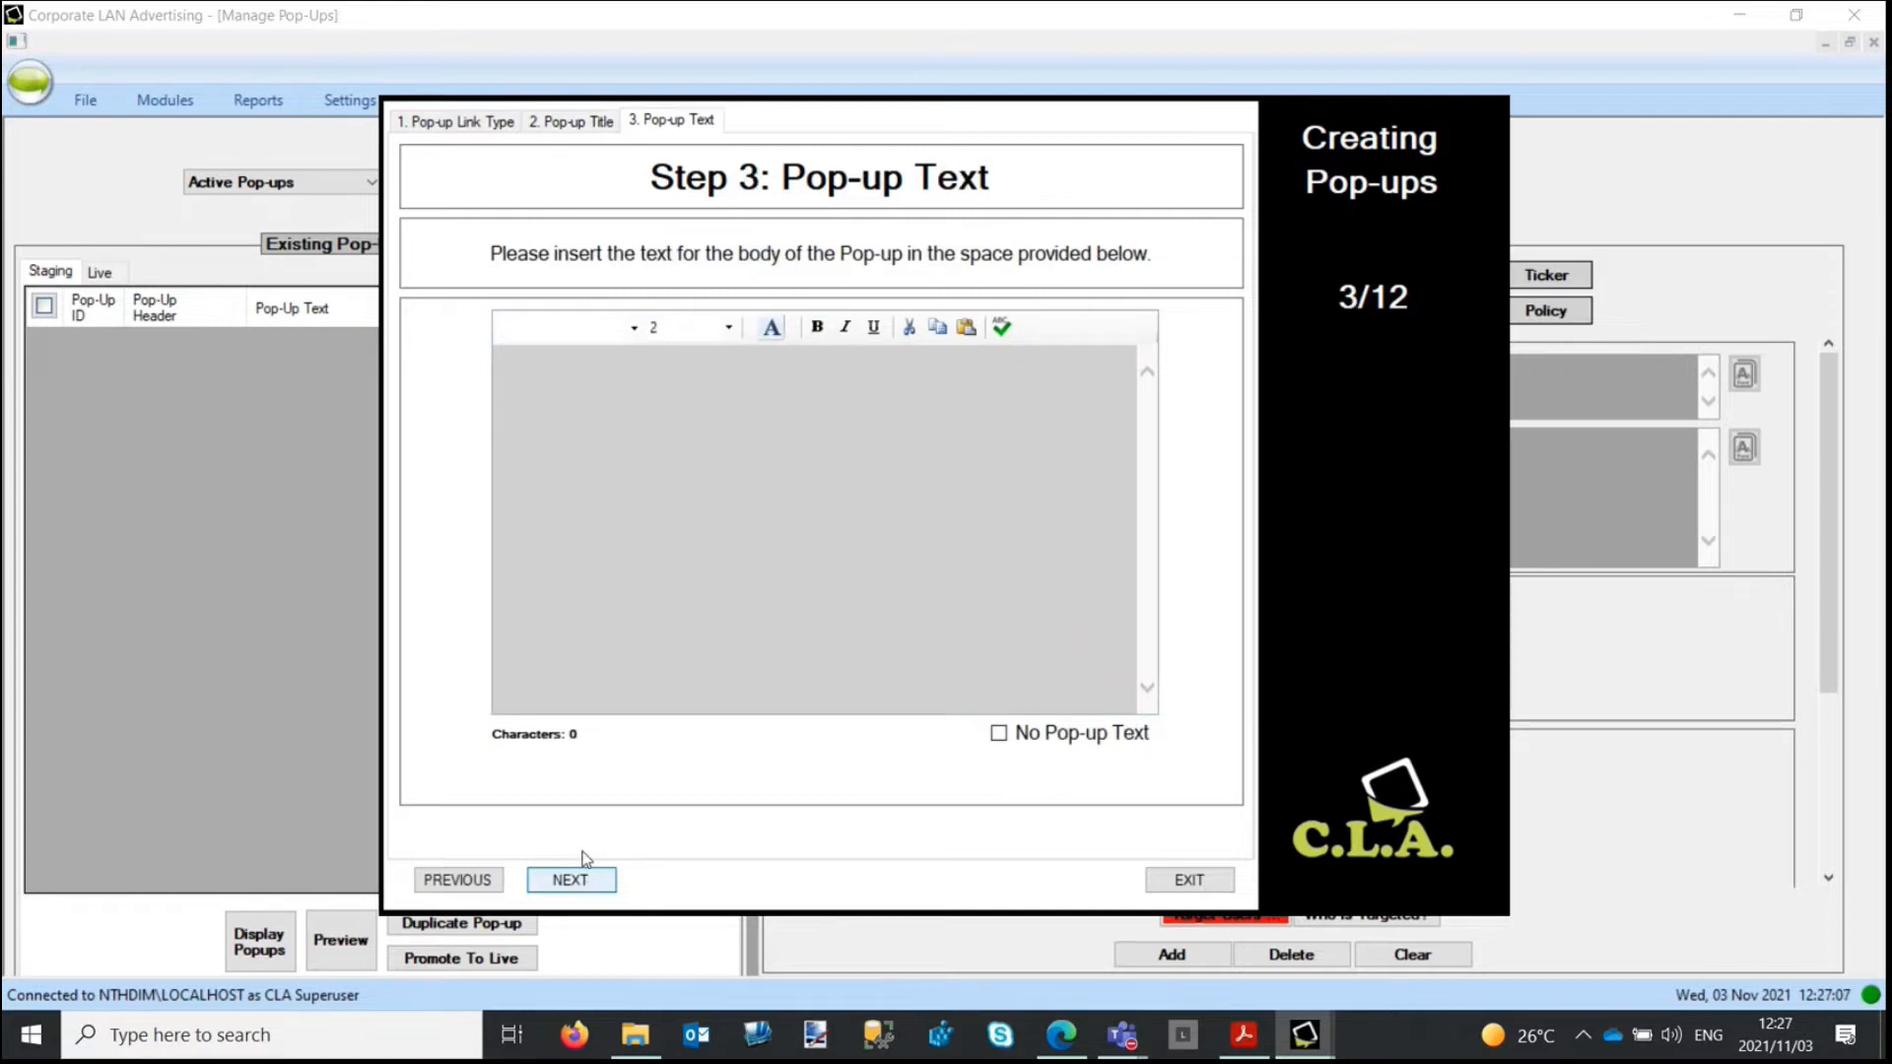
left_click(596, 449)
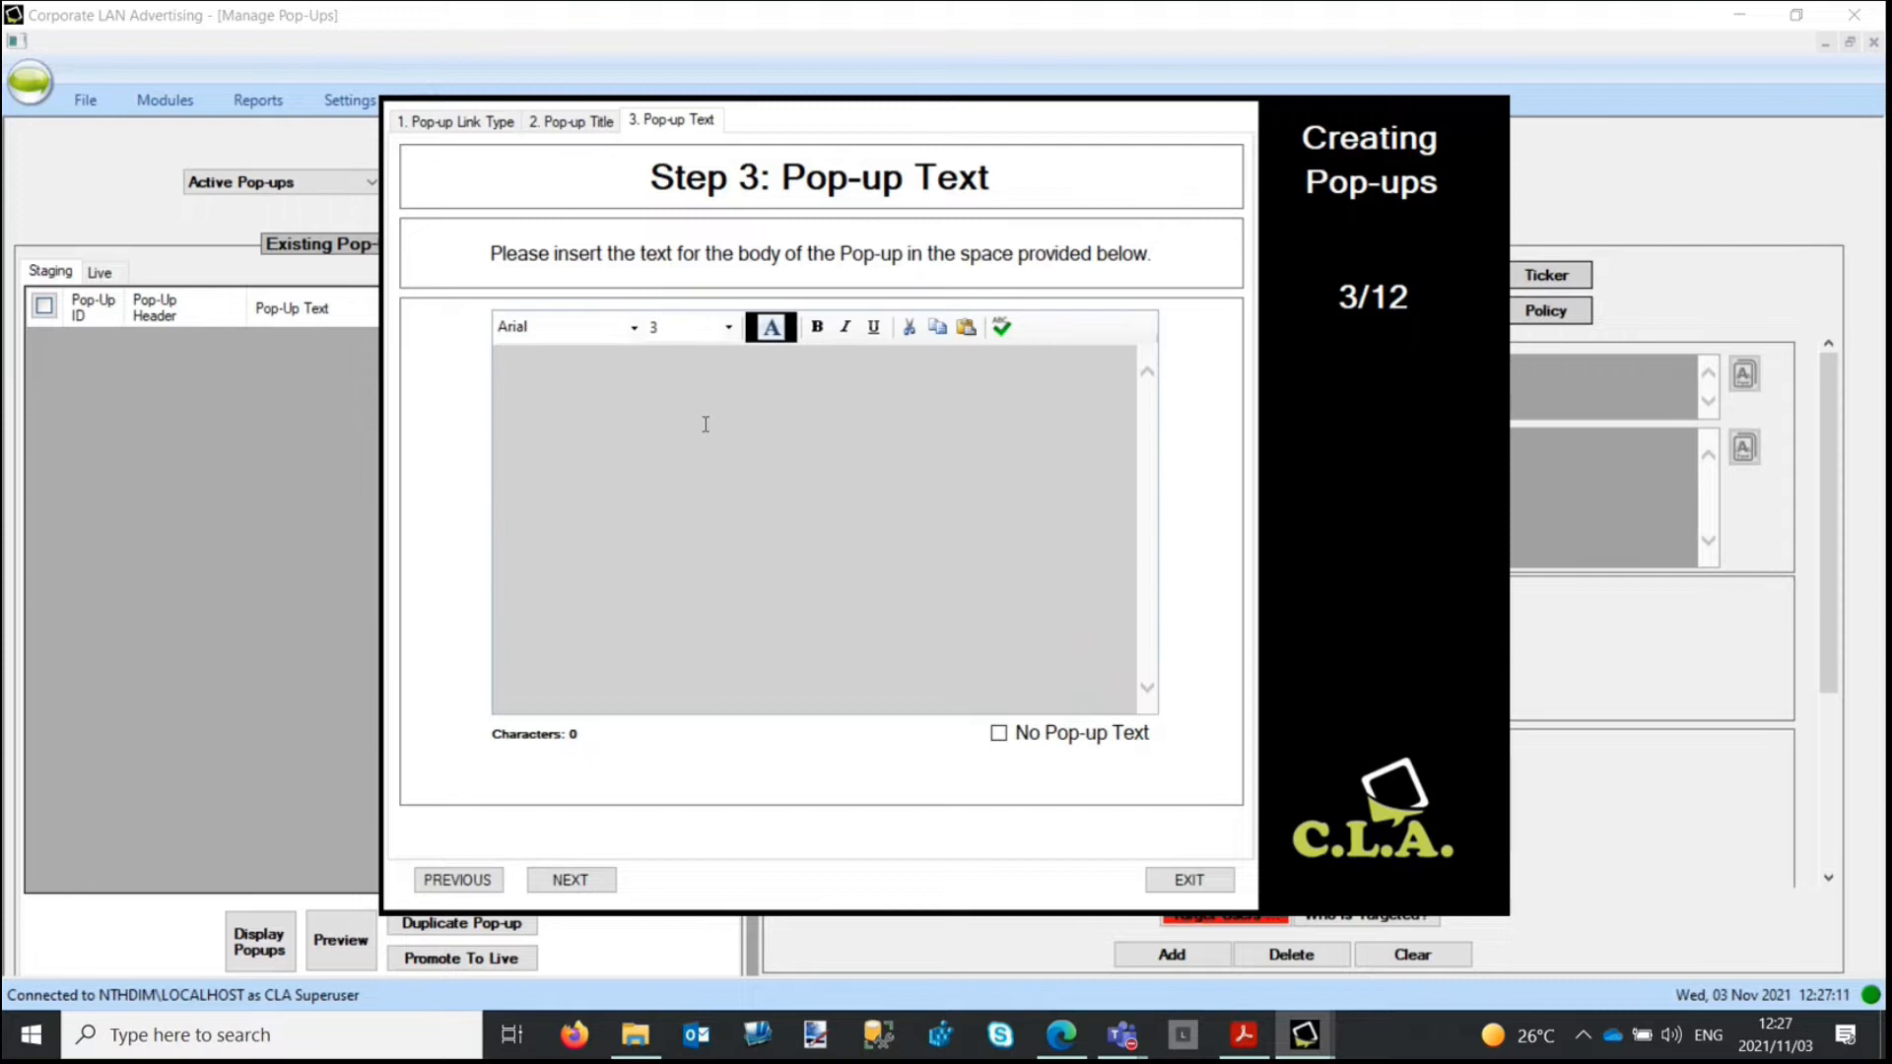
type("Please click here to")
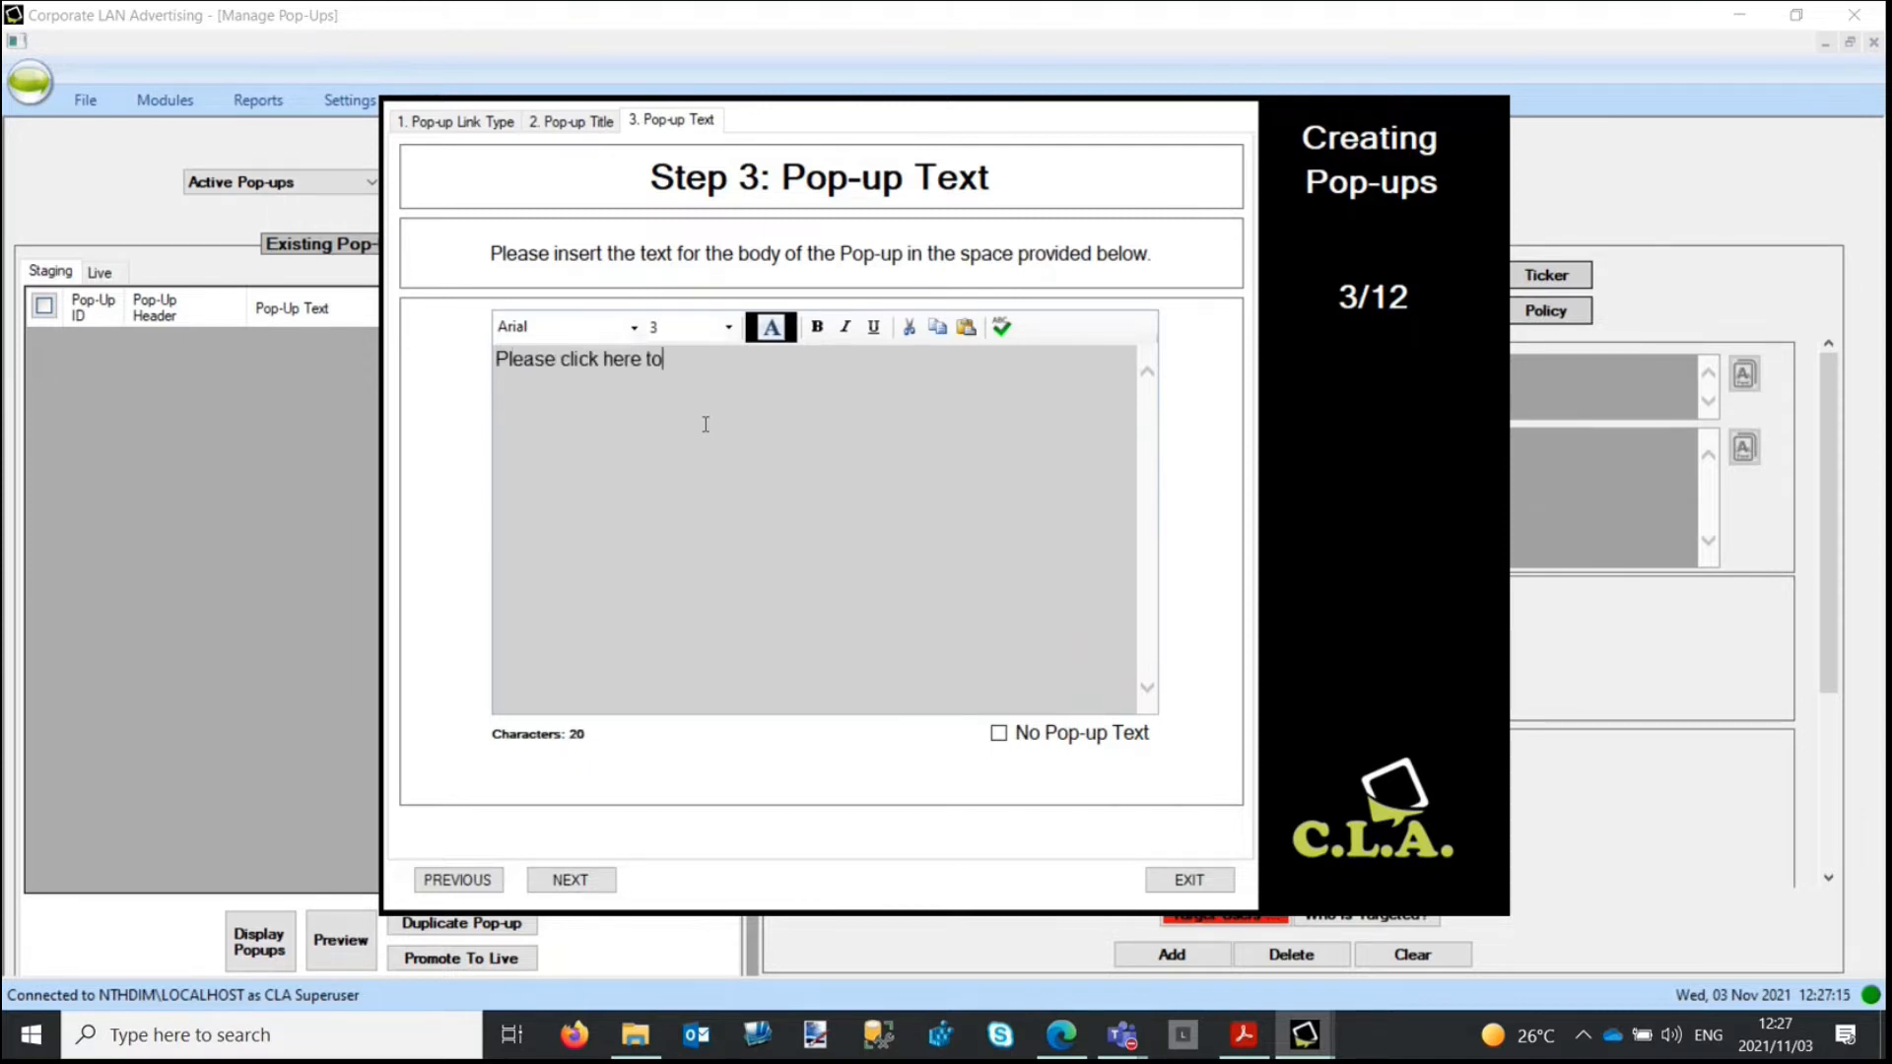
type(" read the latest new")
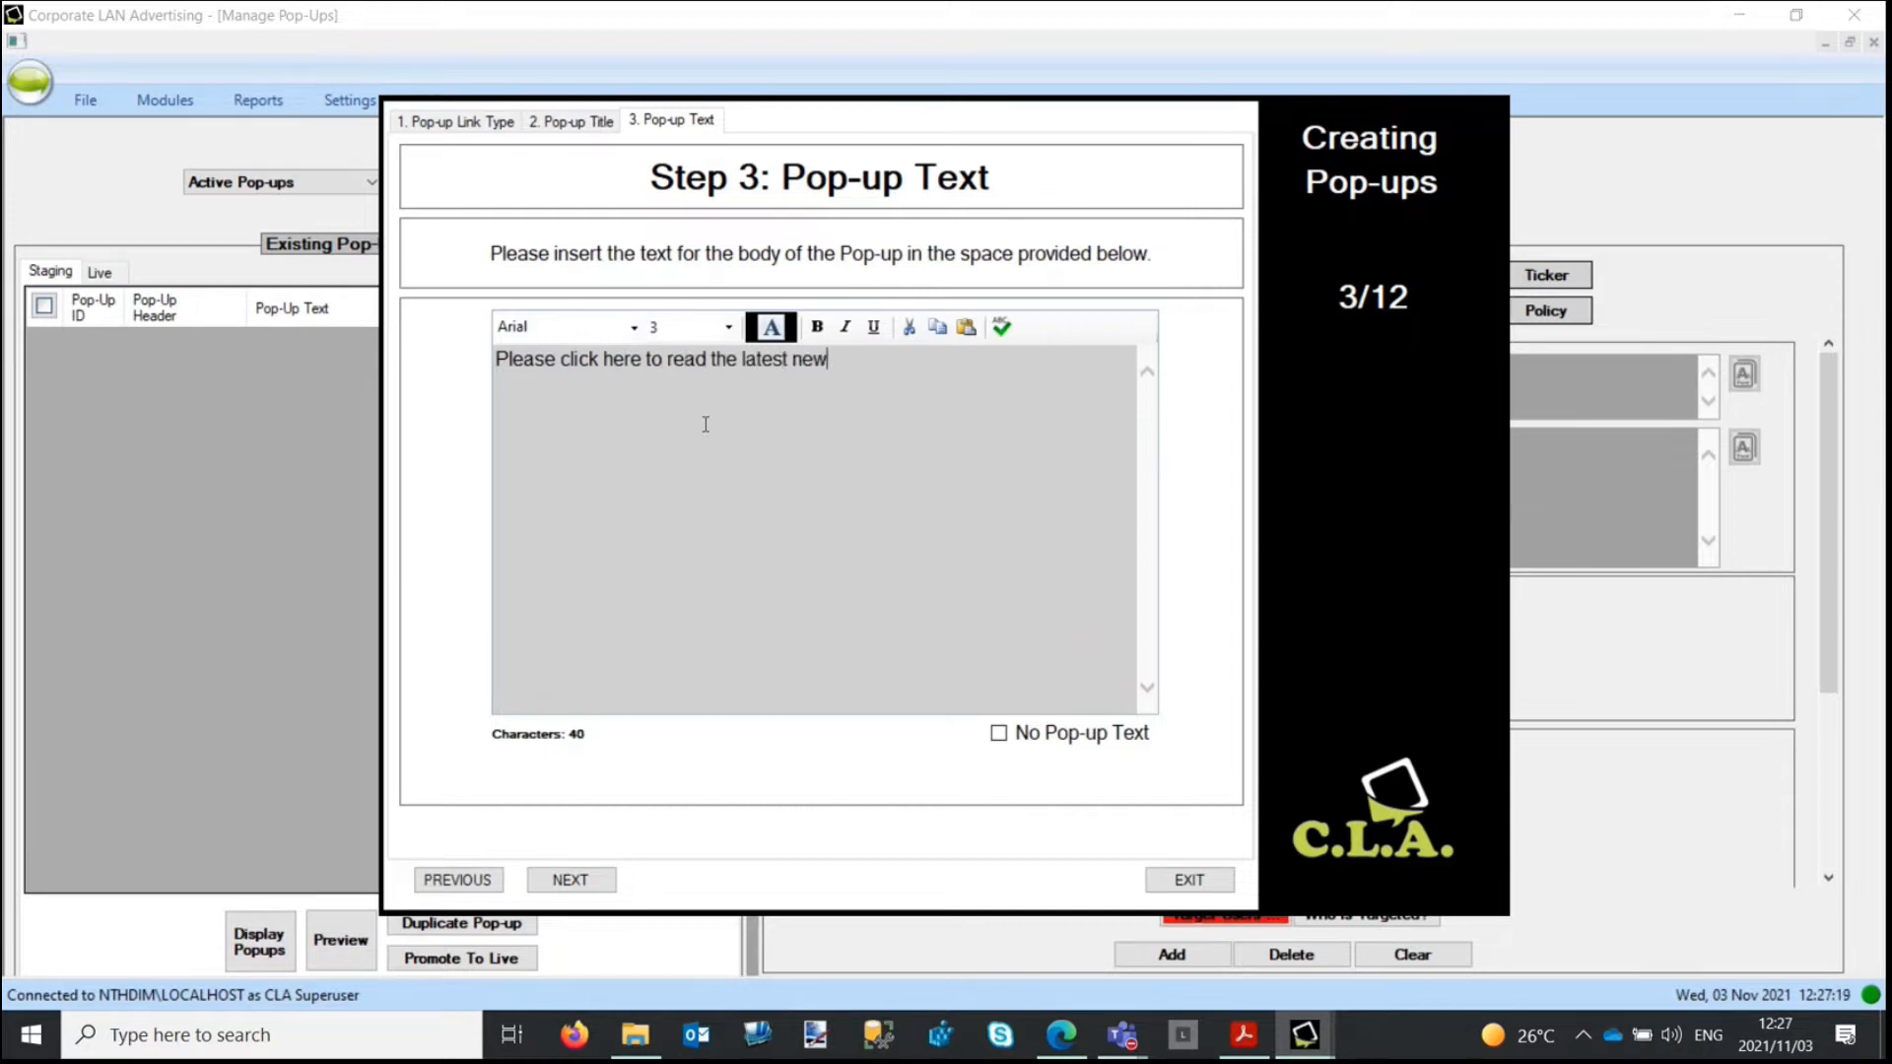
type("sletter.")
type("Hope that you find it both interesti")
type("g and")
key("BackSpace")
key("BackSpace")
key("BackSpace")
key("BackSpace")
key("BackSpace")
type("ng")
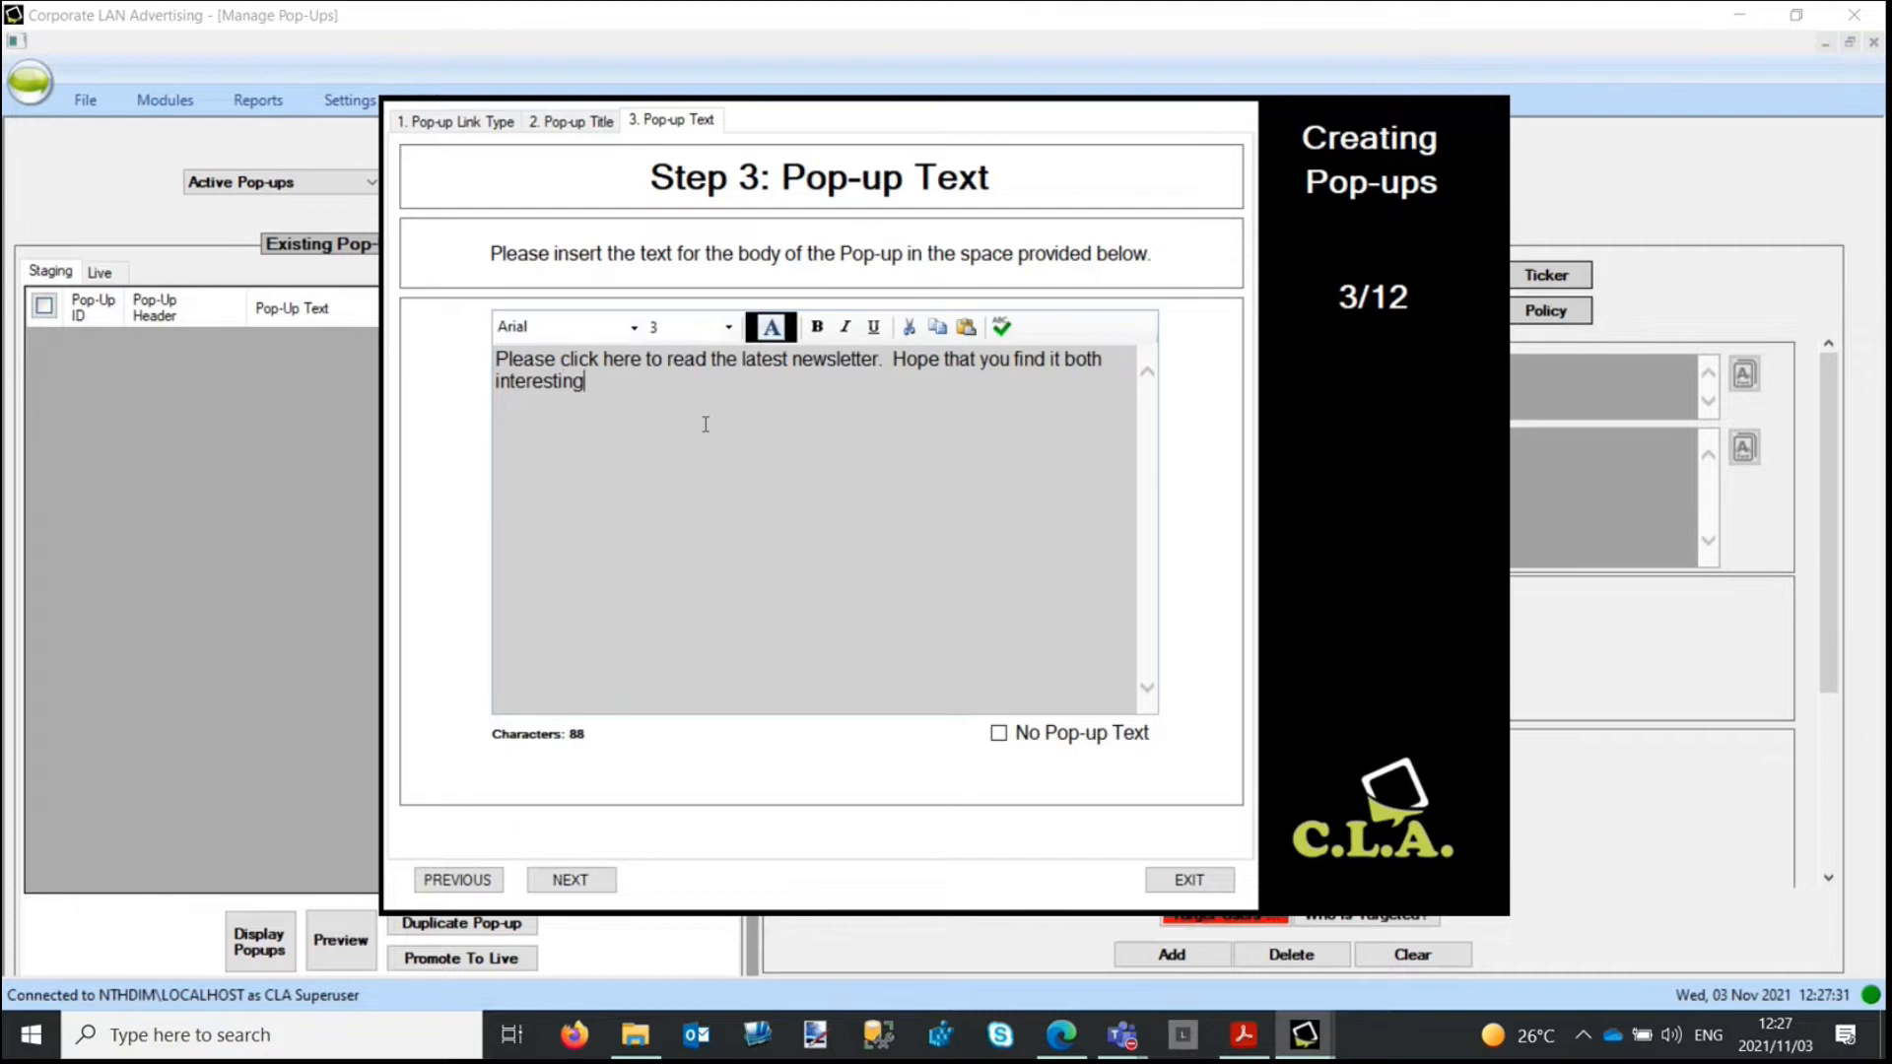
type(" and entertaining")
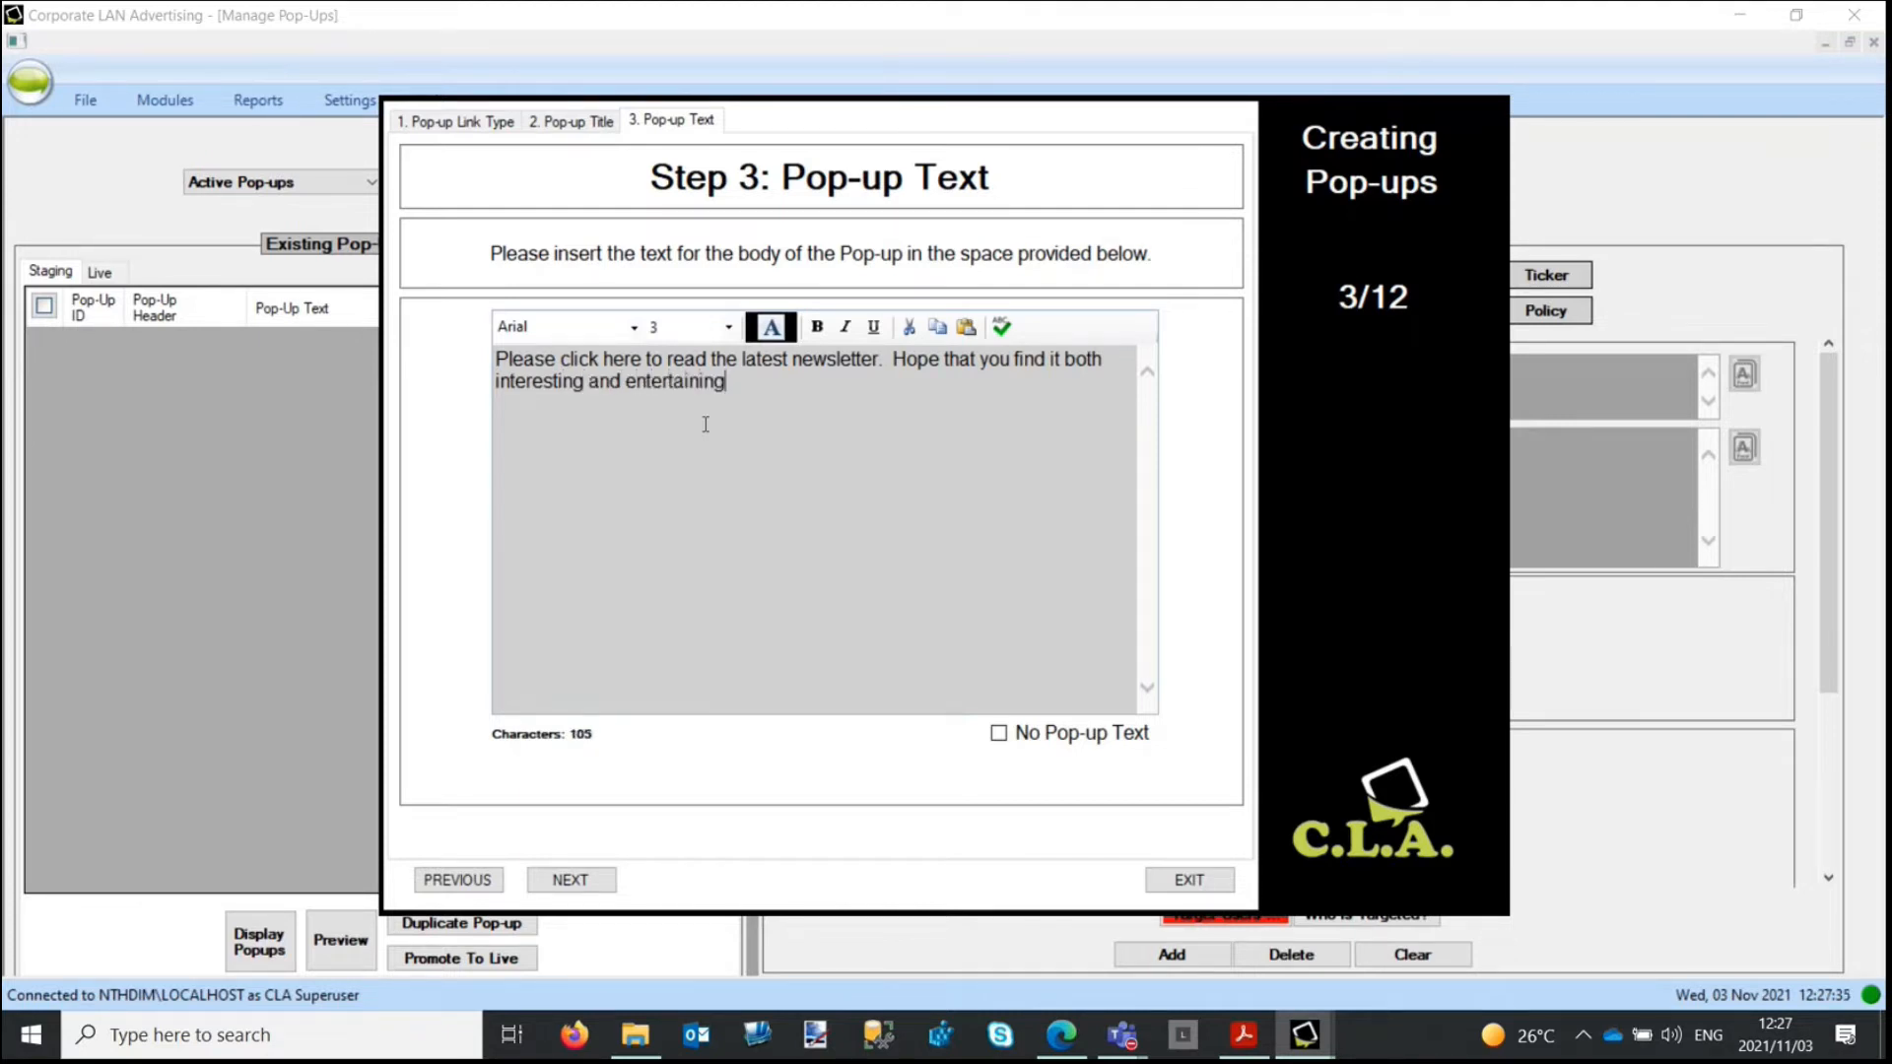
type(".")
left_click(581, 882)
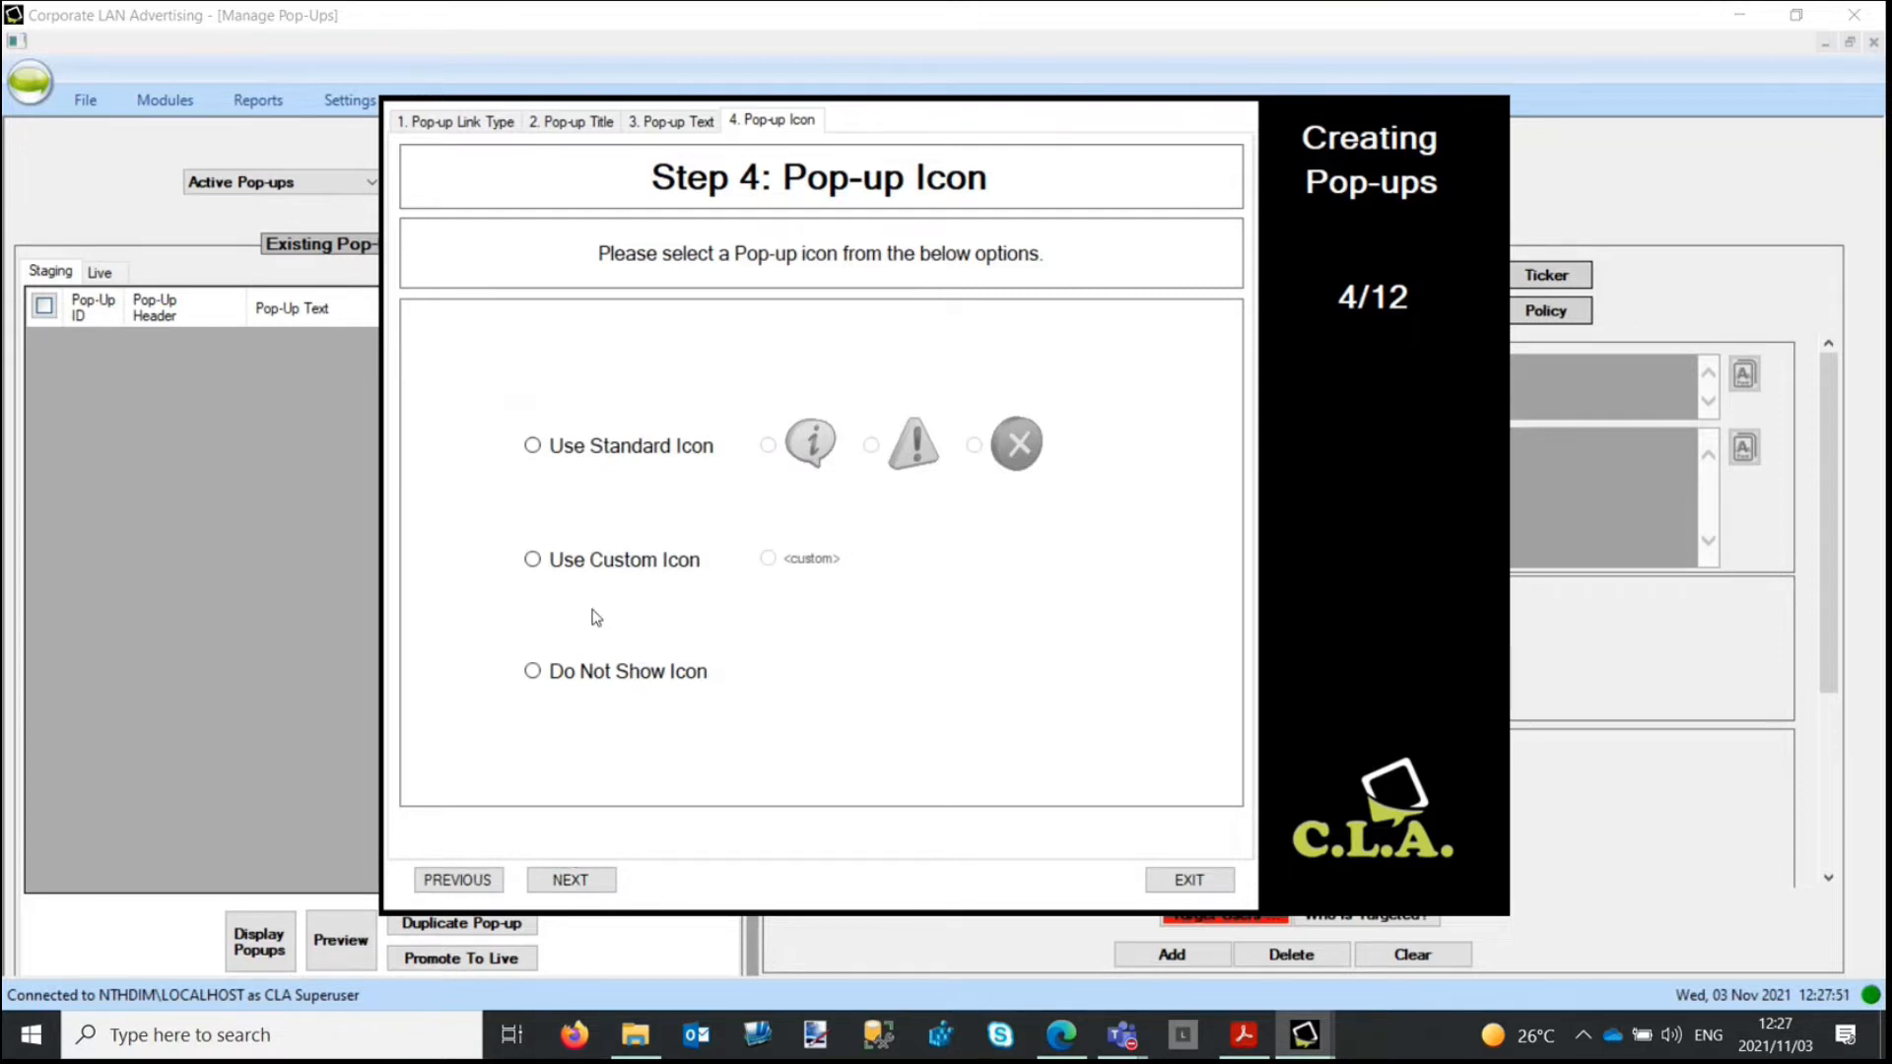
Step: Give the pop-up the standard information icon and continue to the date and time range
left_click(634, 450)
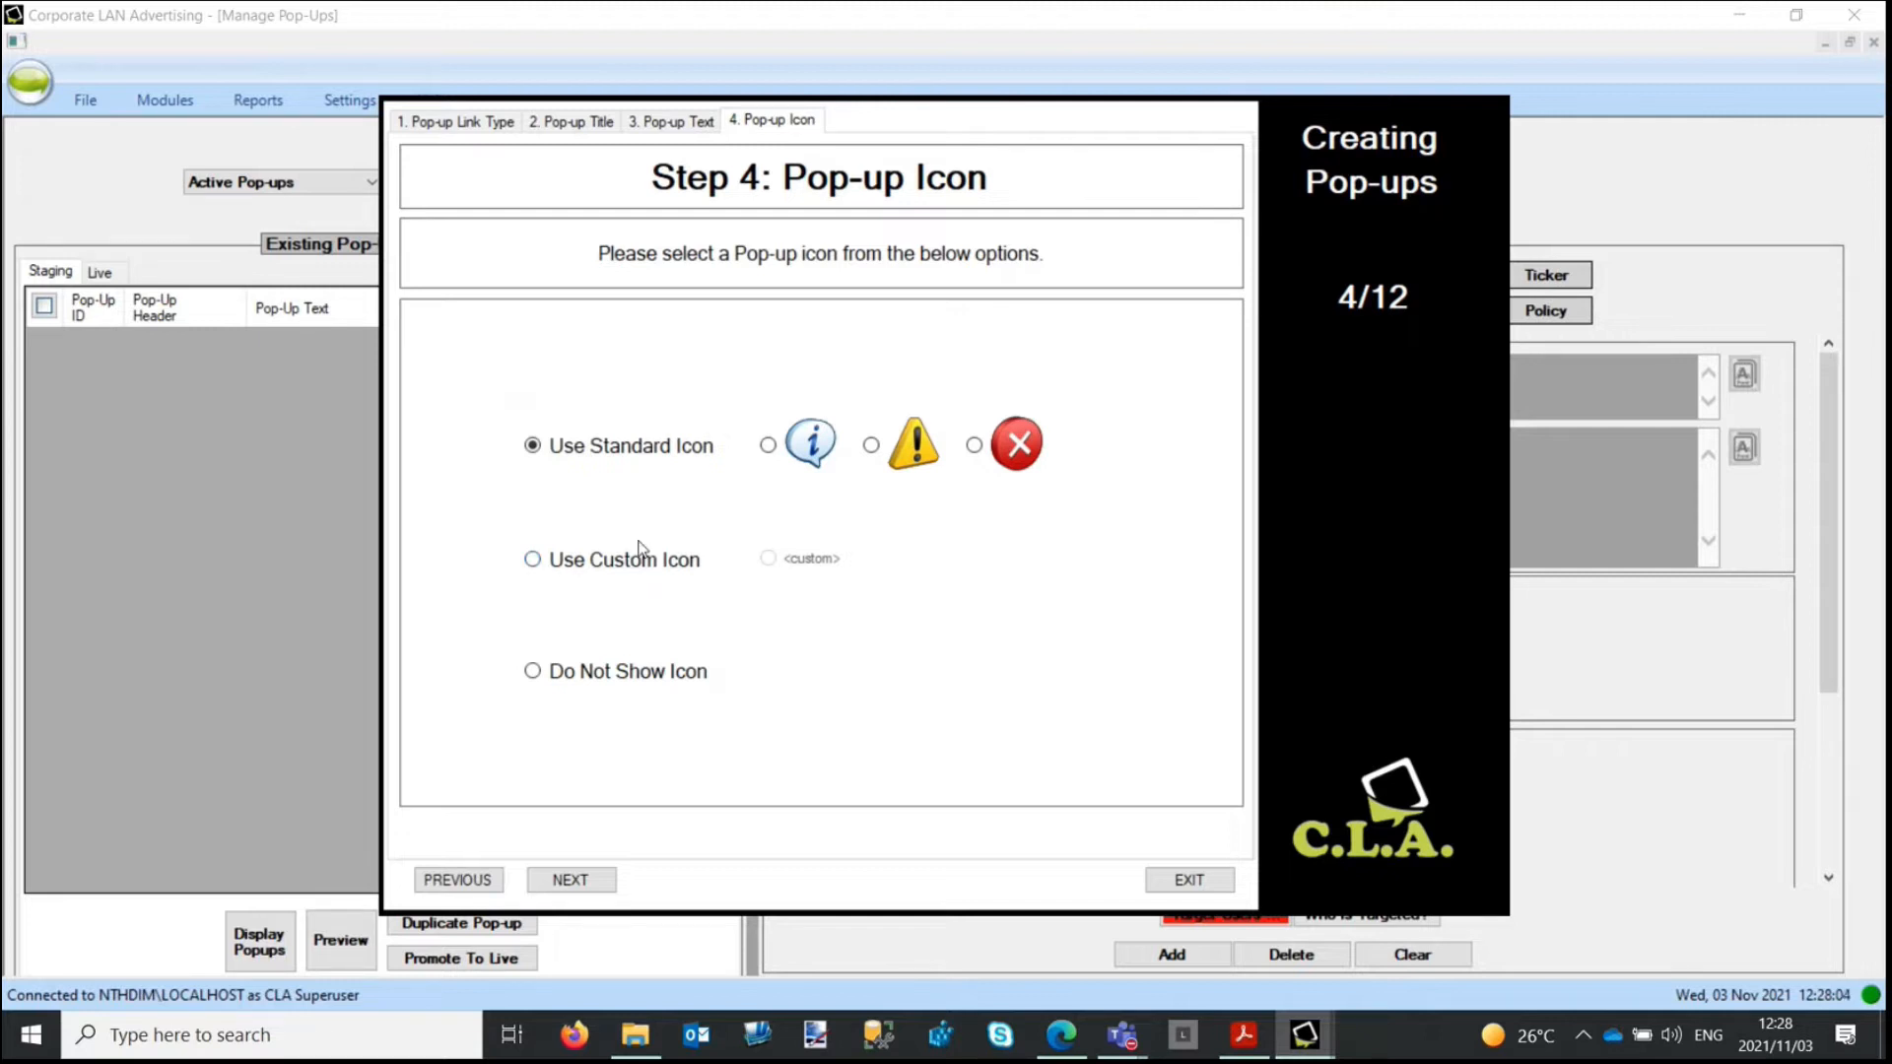
left_click(770, 446)
left_click(570, 880)
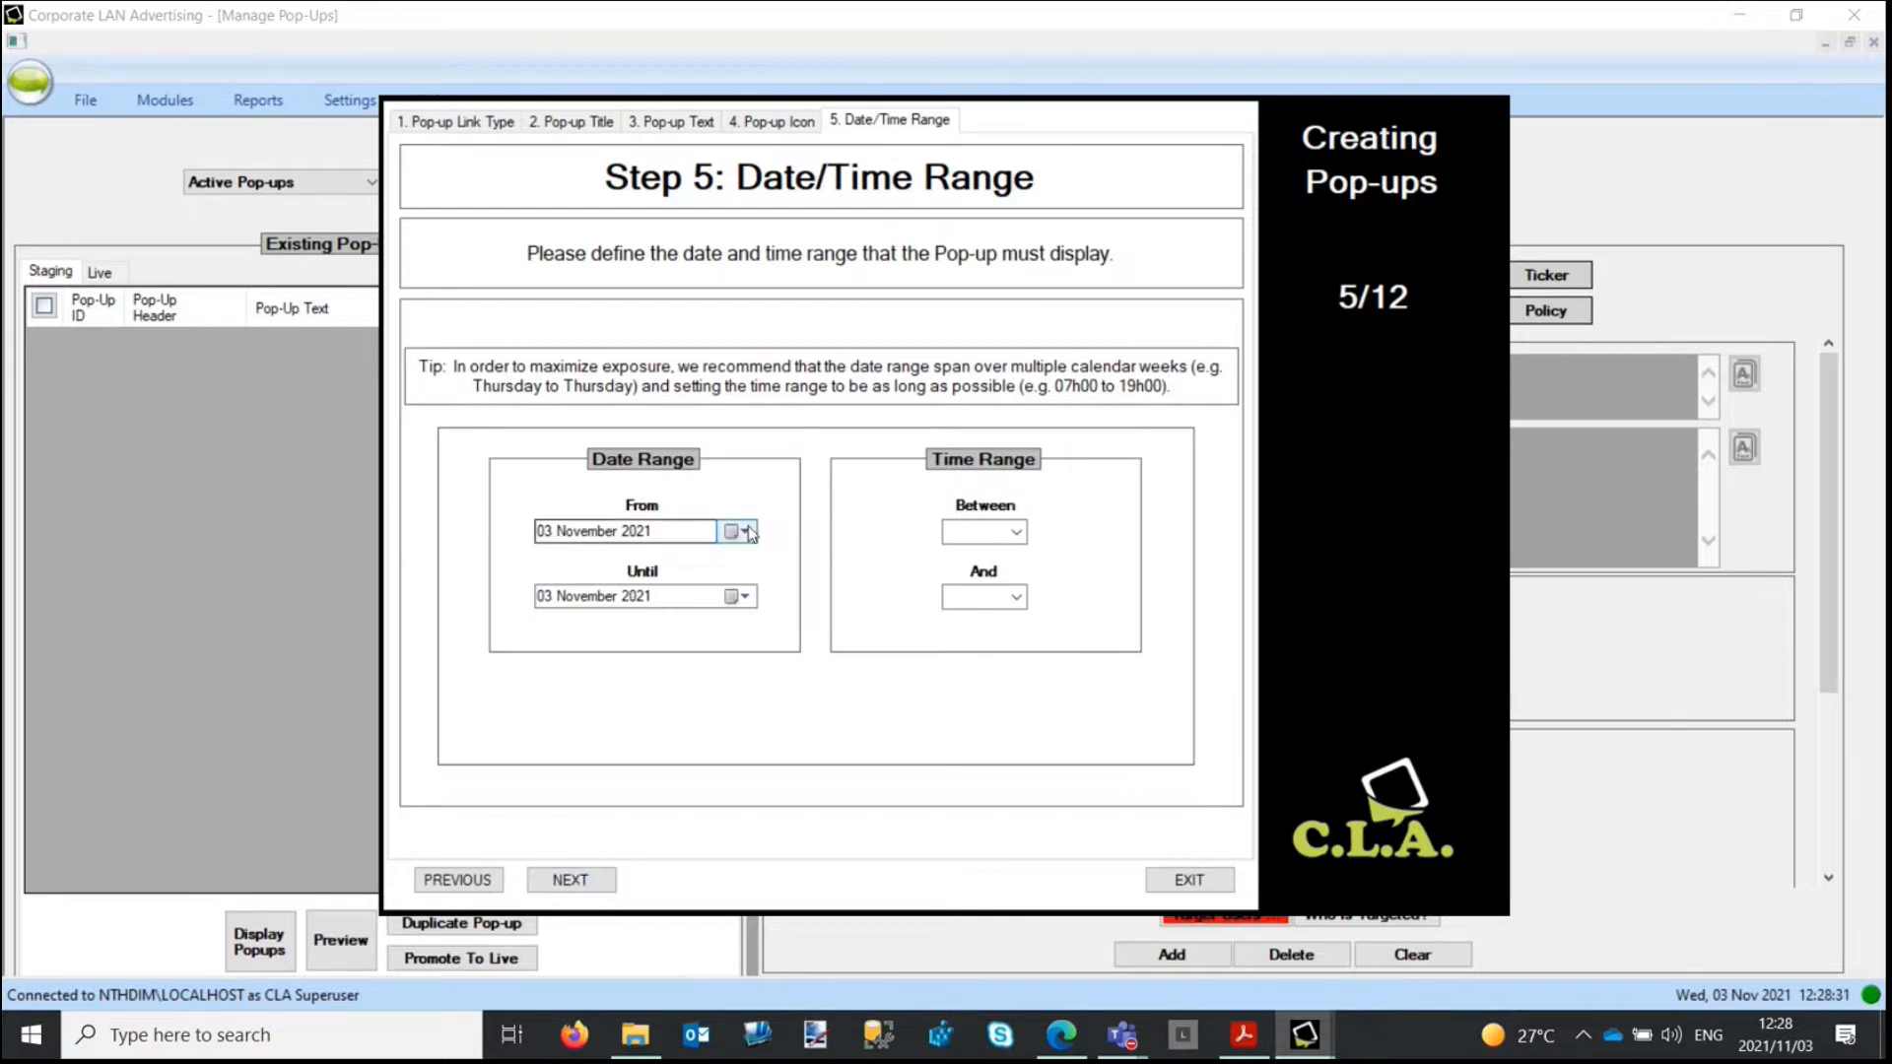
Step: Schedule the pop-up until 12 November 2021 between 06:00 and 18:00, and continue to the display type despite the past start time
left_click(746, 597)
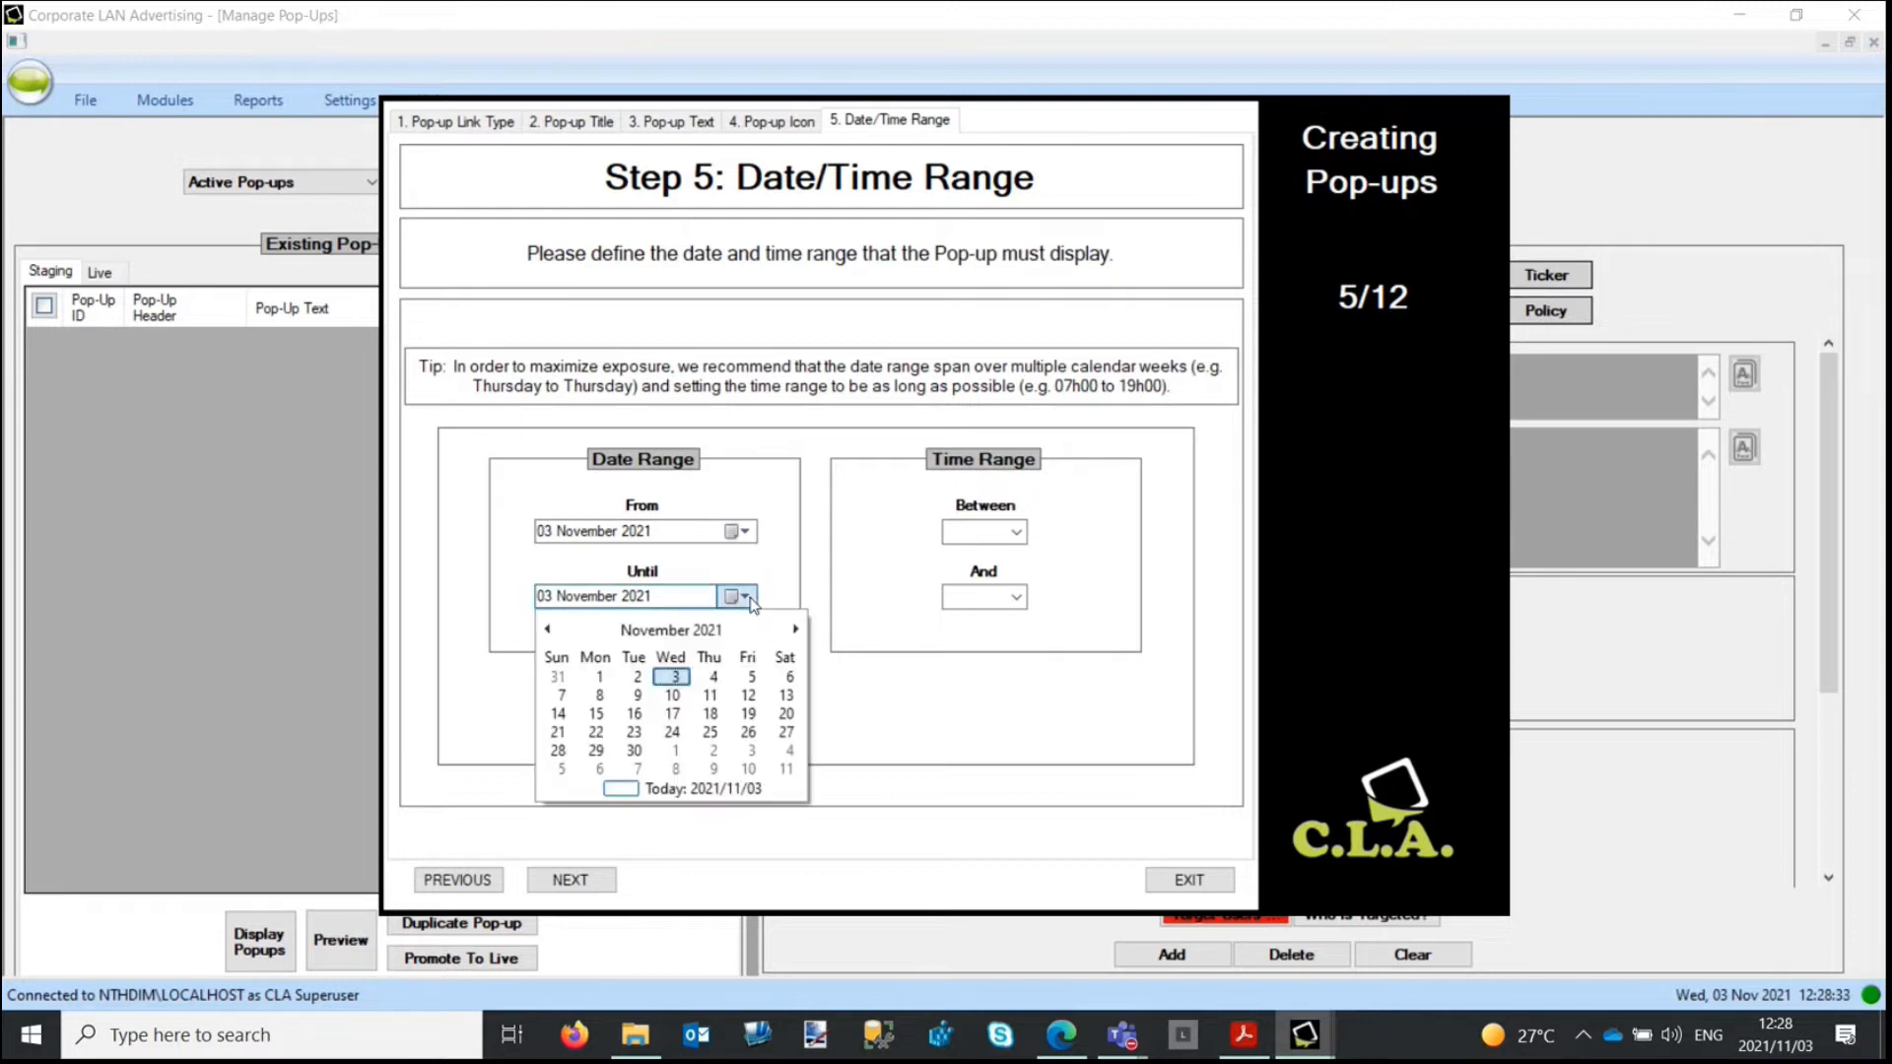
left_click(748, 694)
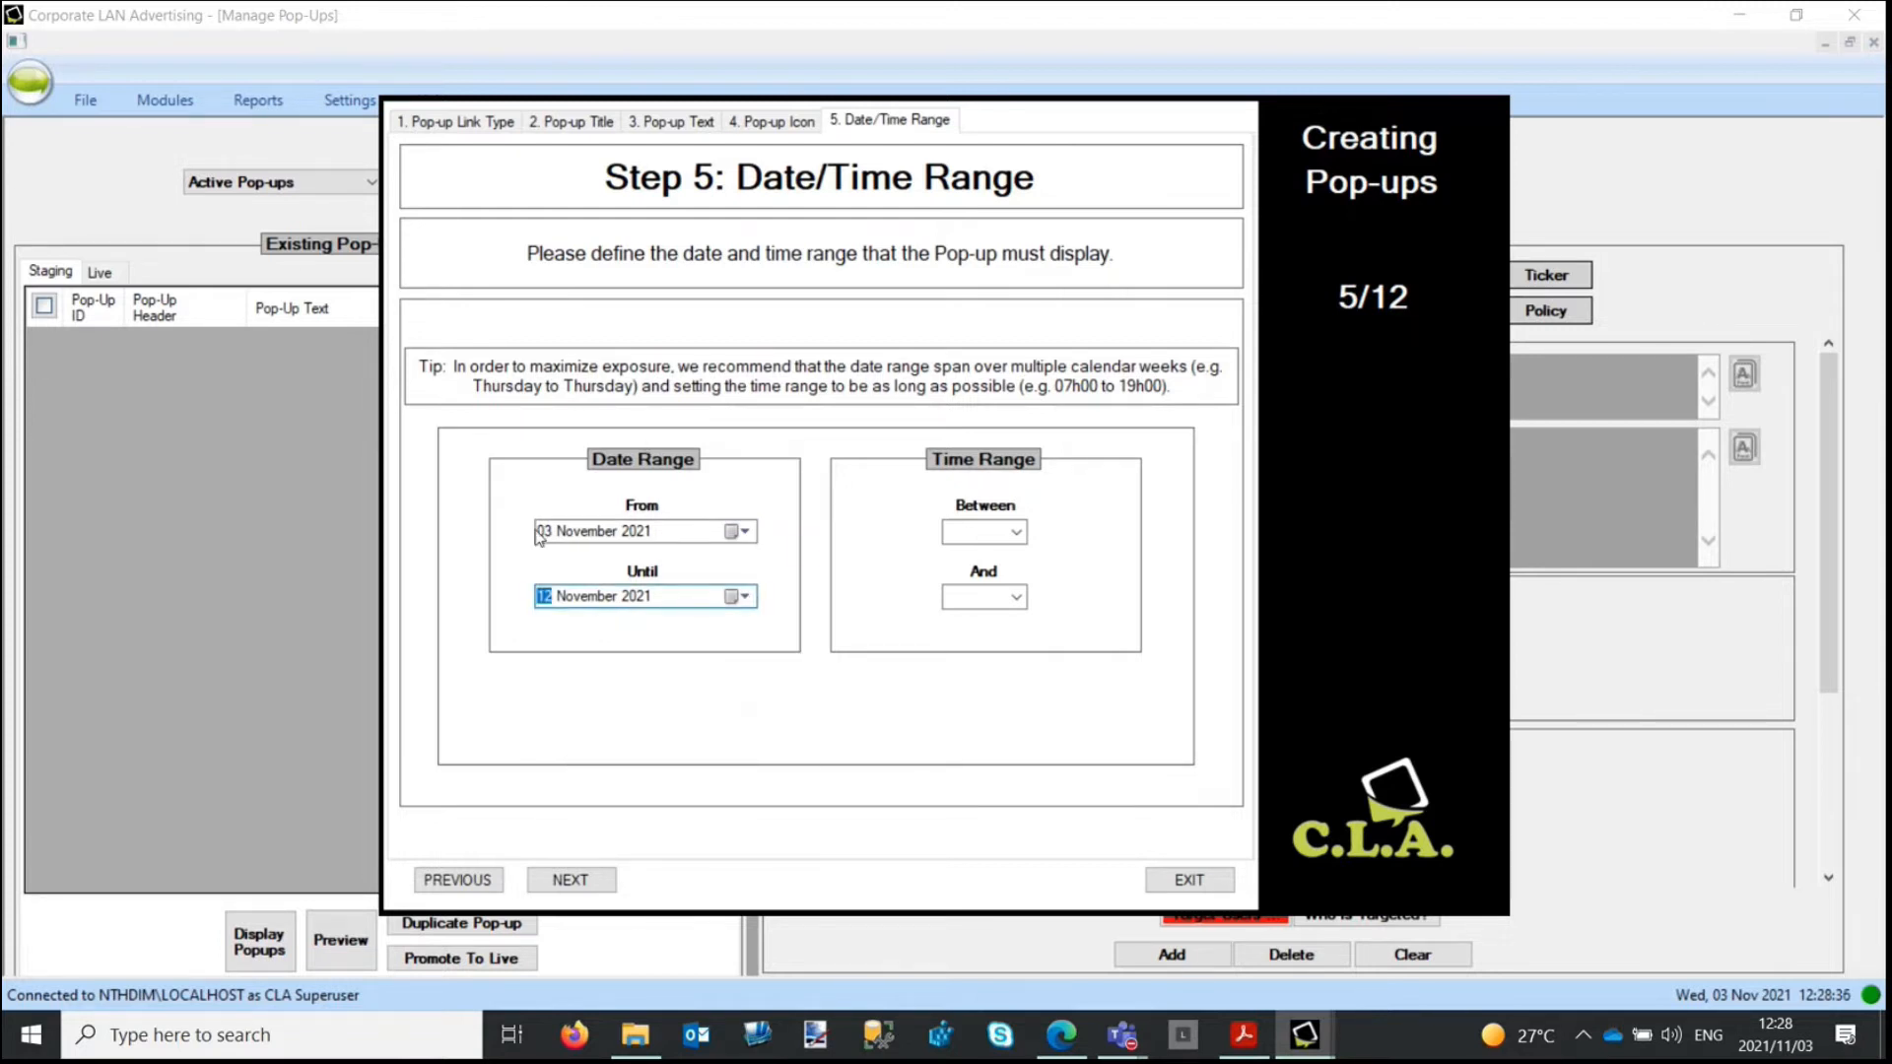
left_click(1019, 534)
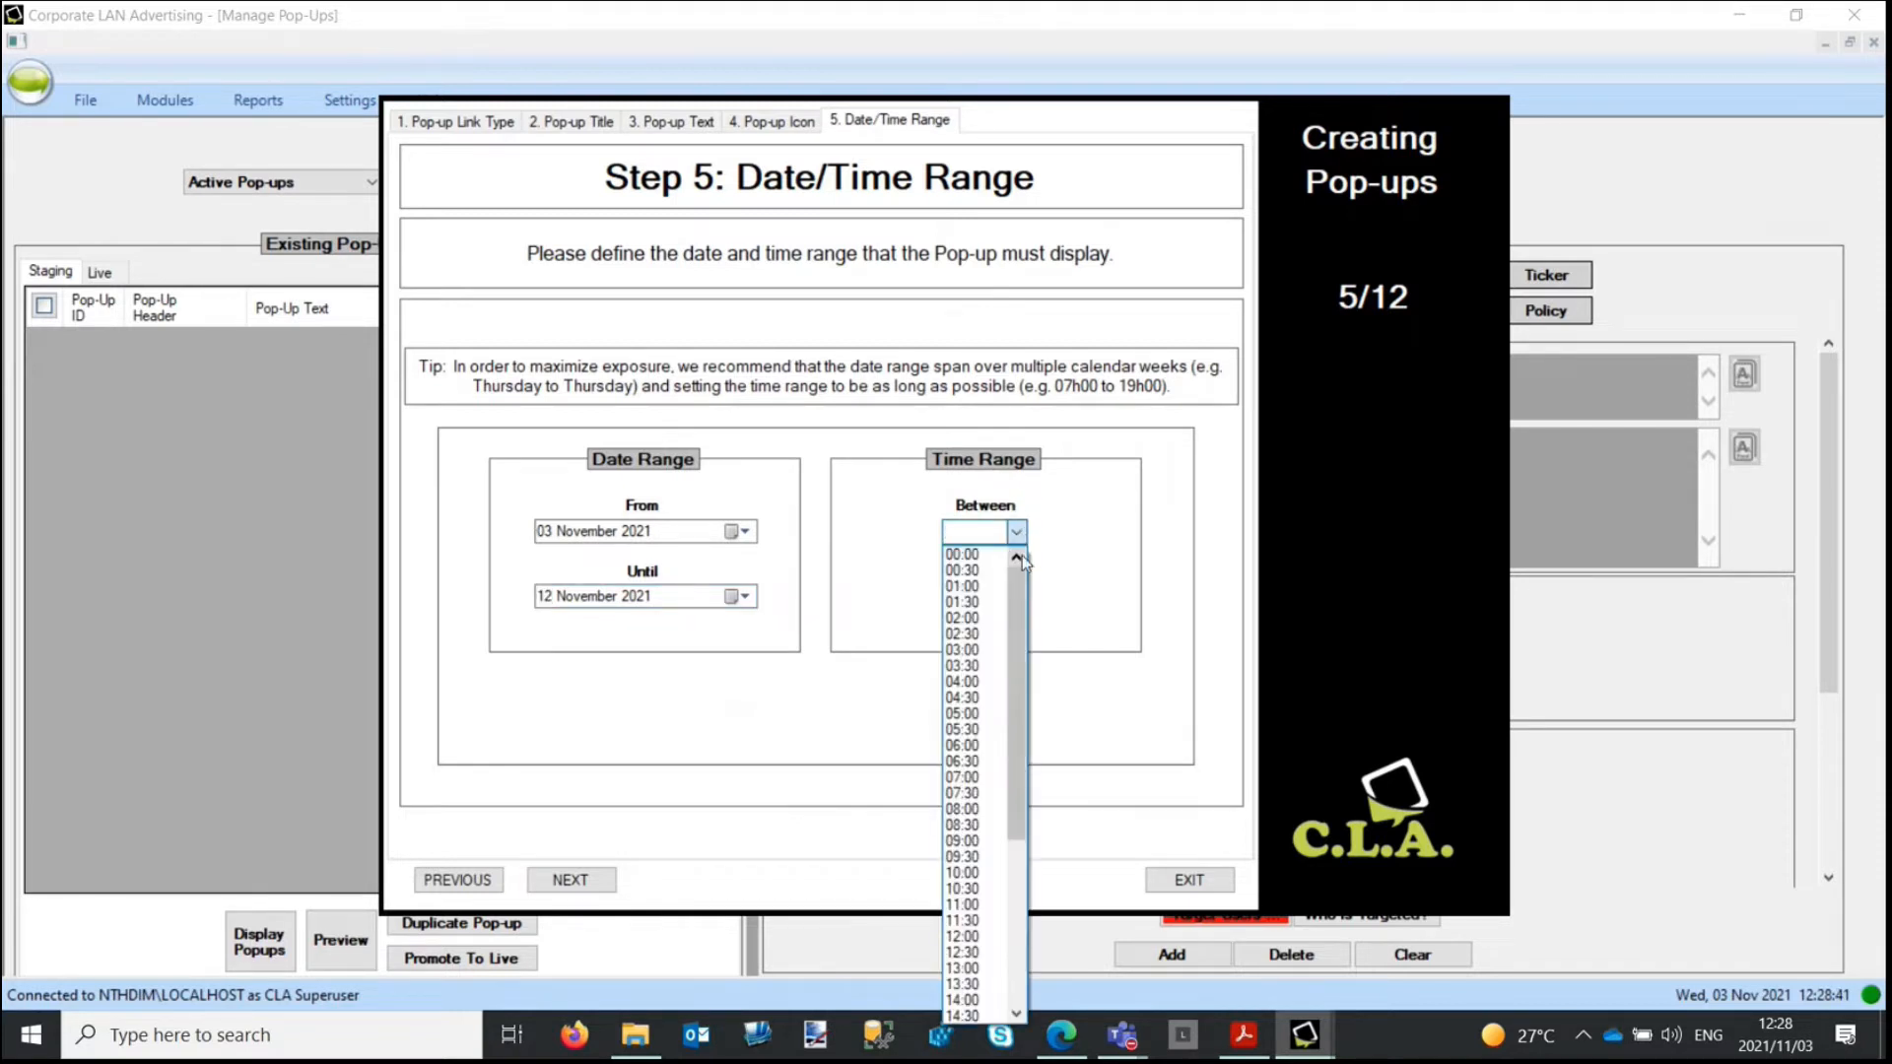
left_click(962, 745)
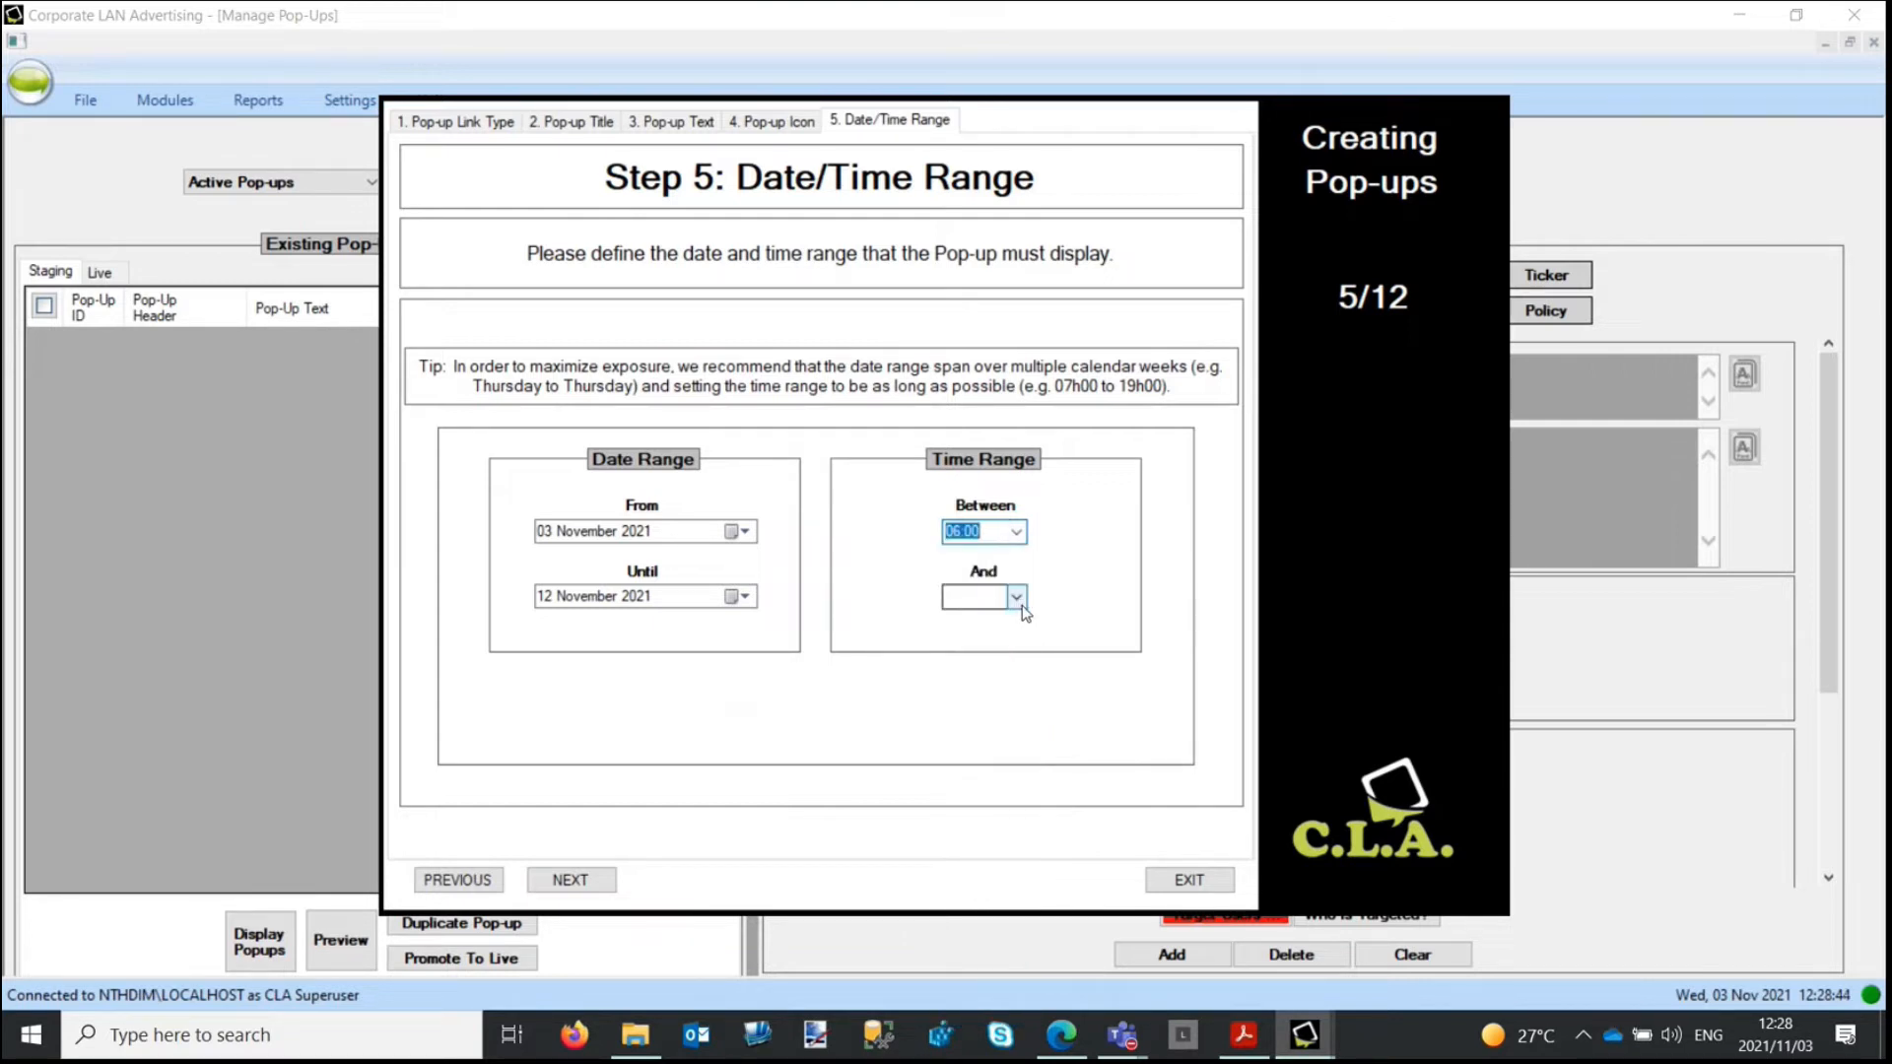
left_click(1016, 597)
scroll(1021, 548, "down", 5)
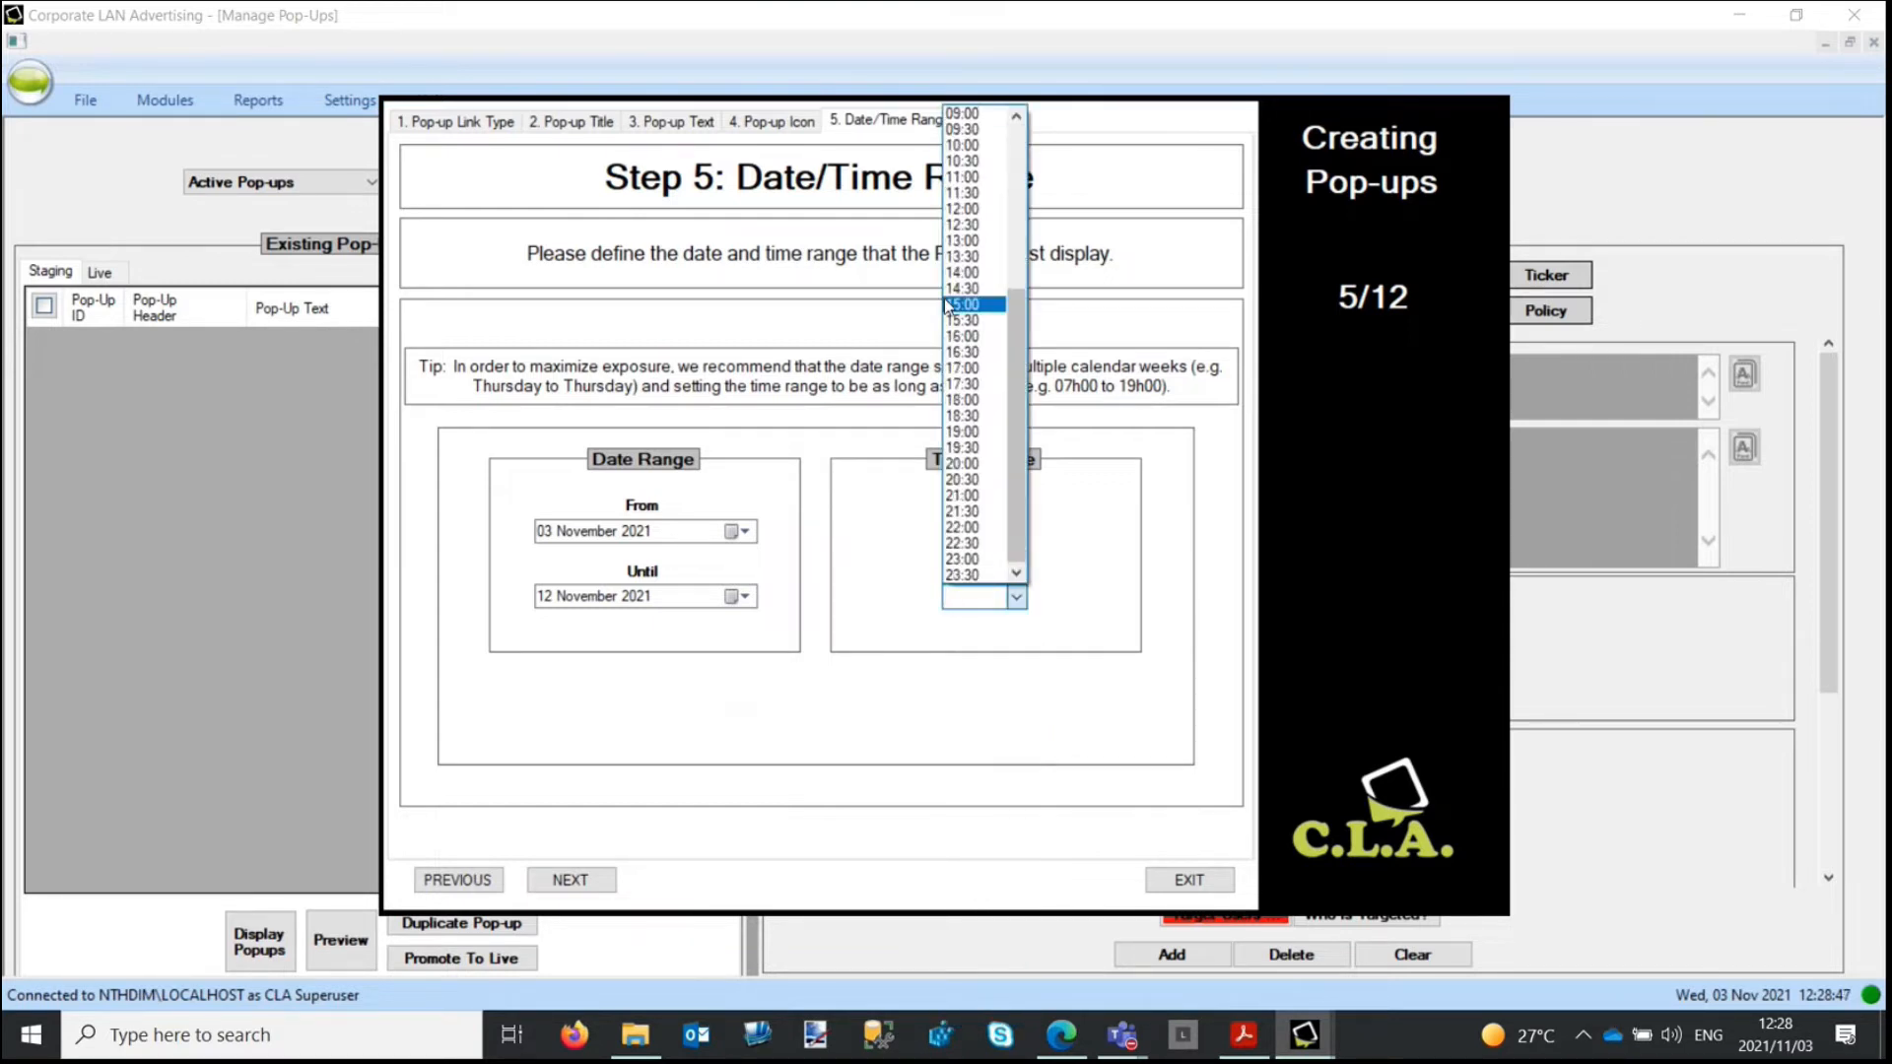
left_click(962, 399)
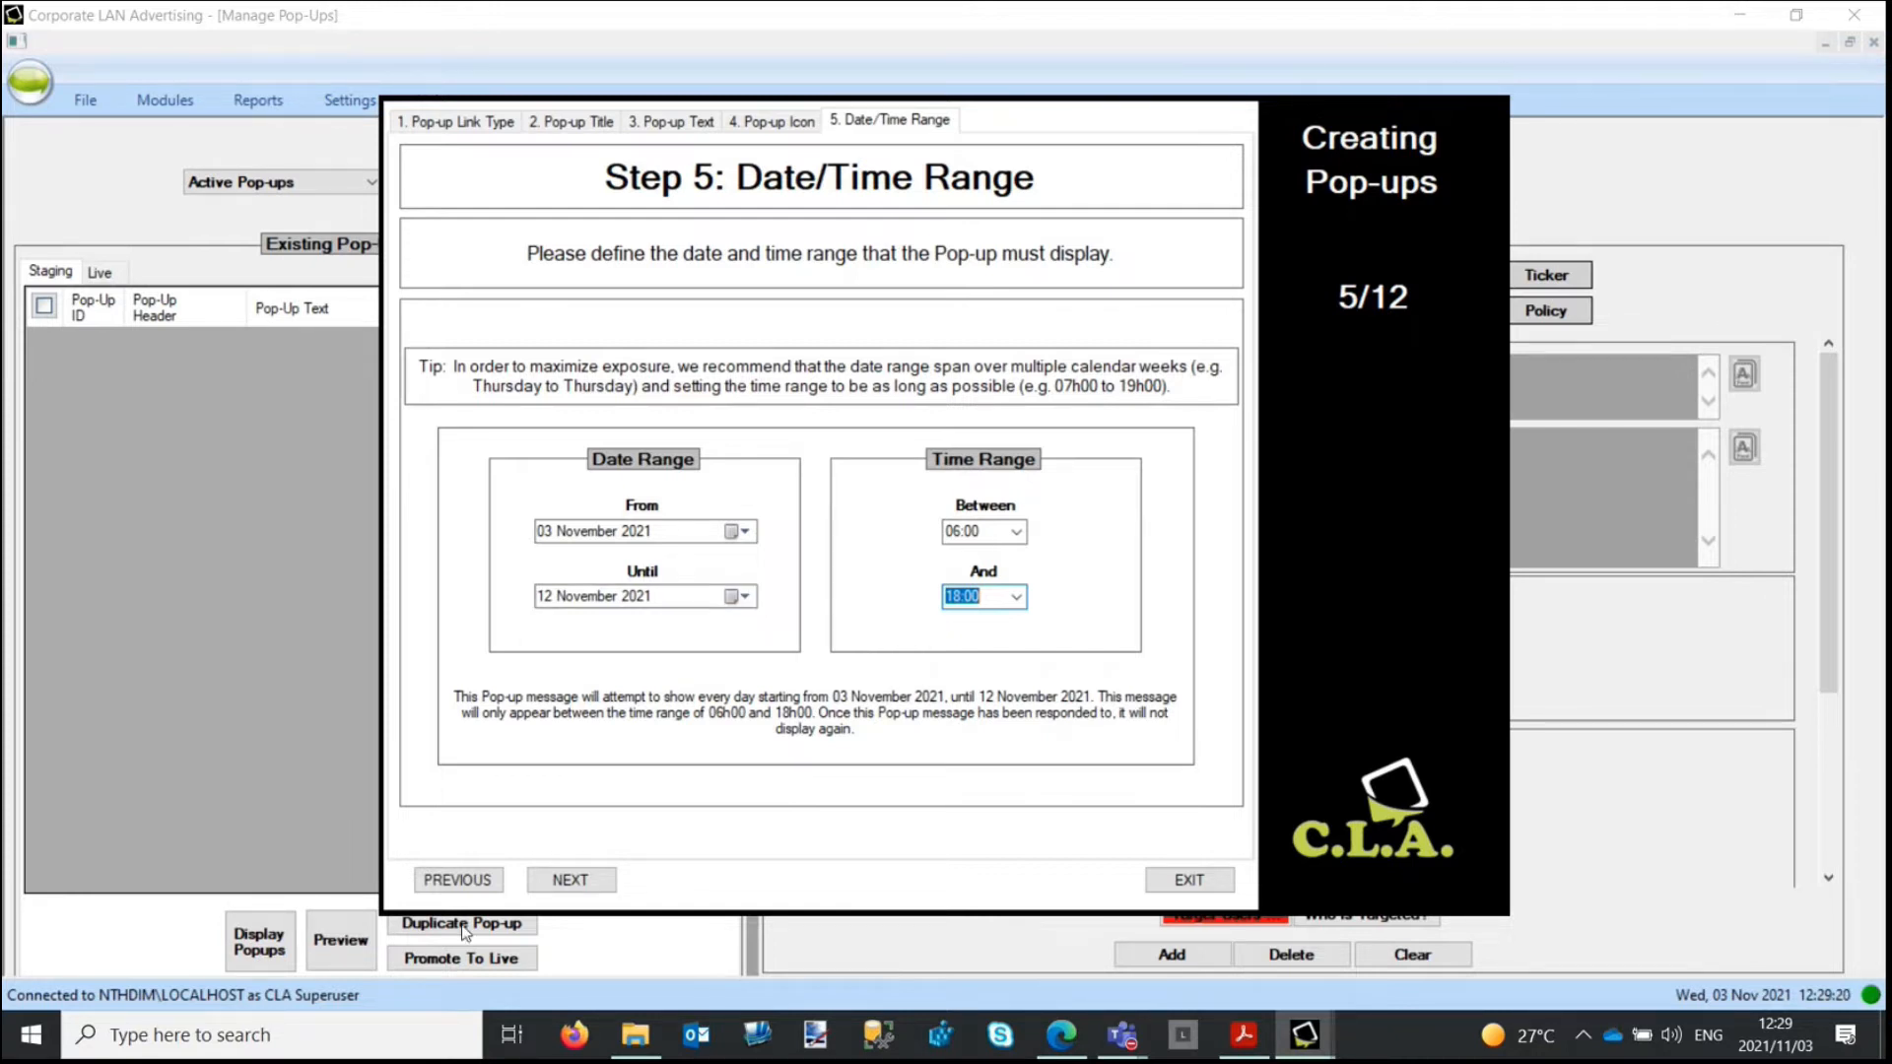
left_click(570, 880)
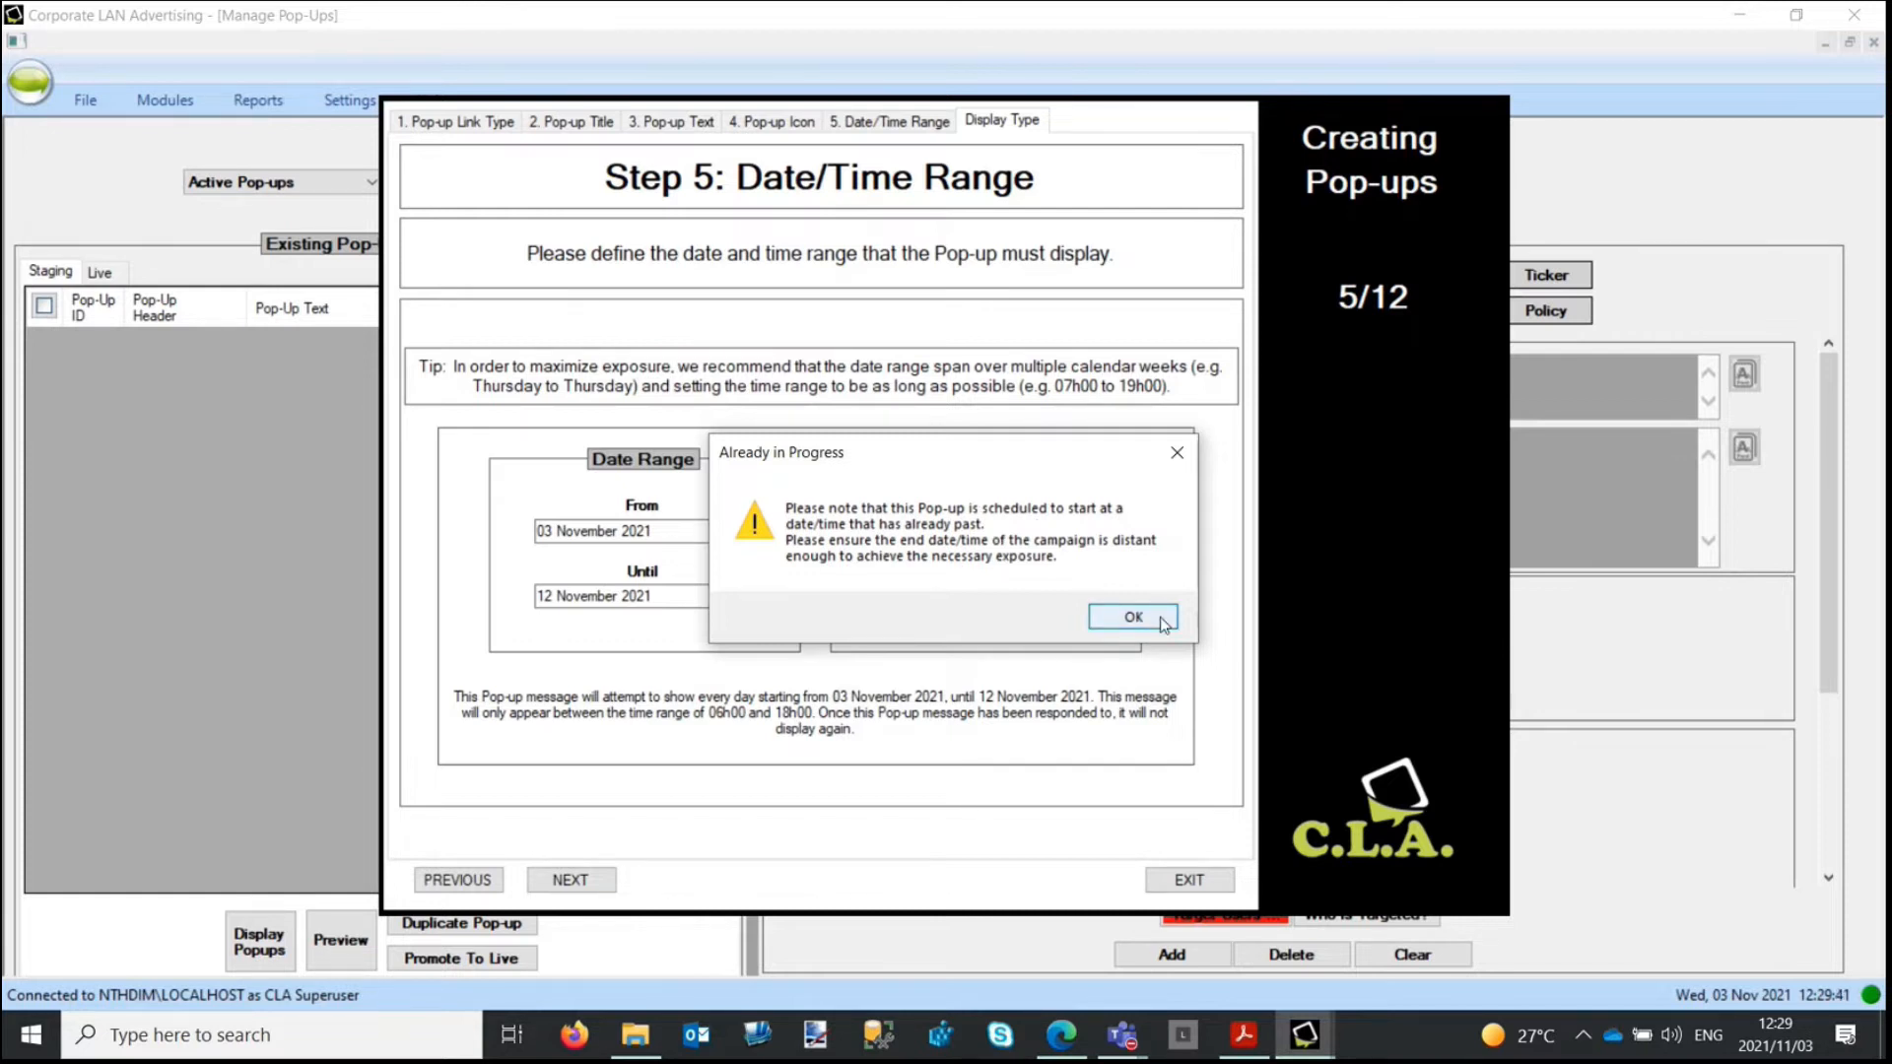
left_click(1134, 618)
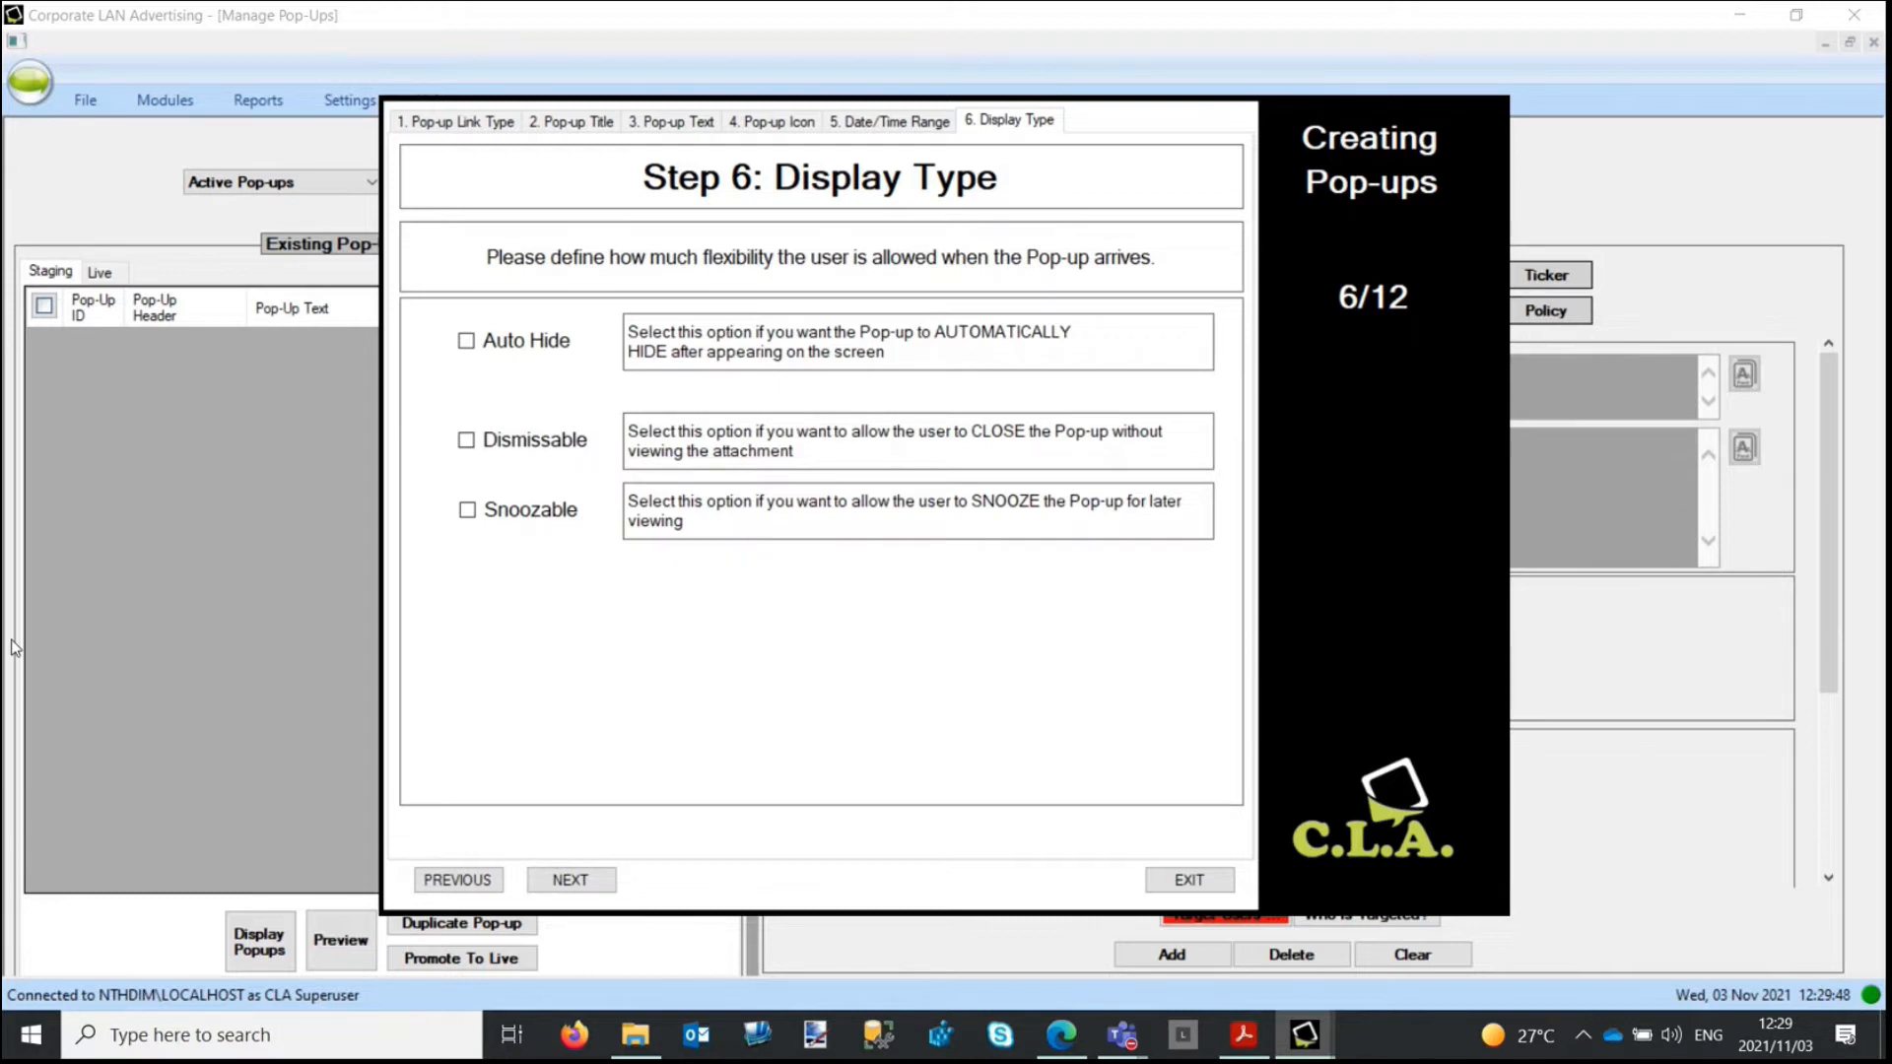
Step: Make the pop-up dismissable, set its display position to Bottom Right and continue to the skin selection
left_click(576, 441)
left_click(567, 879)
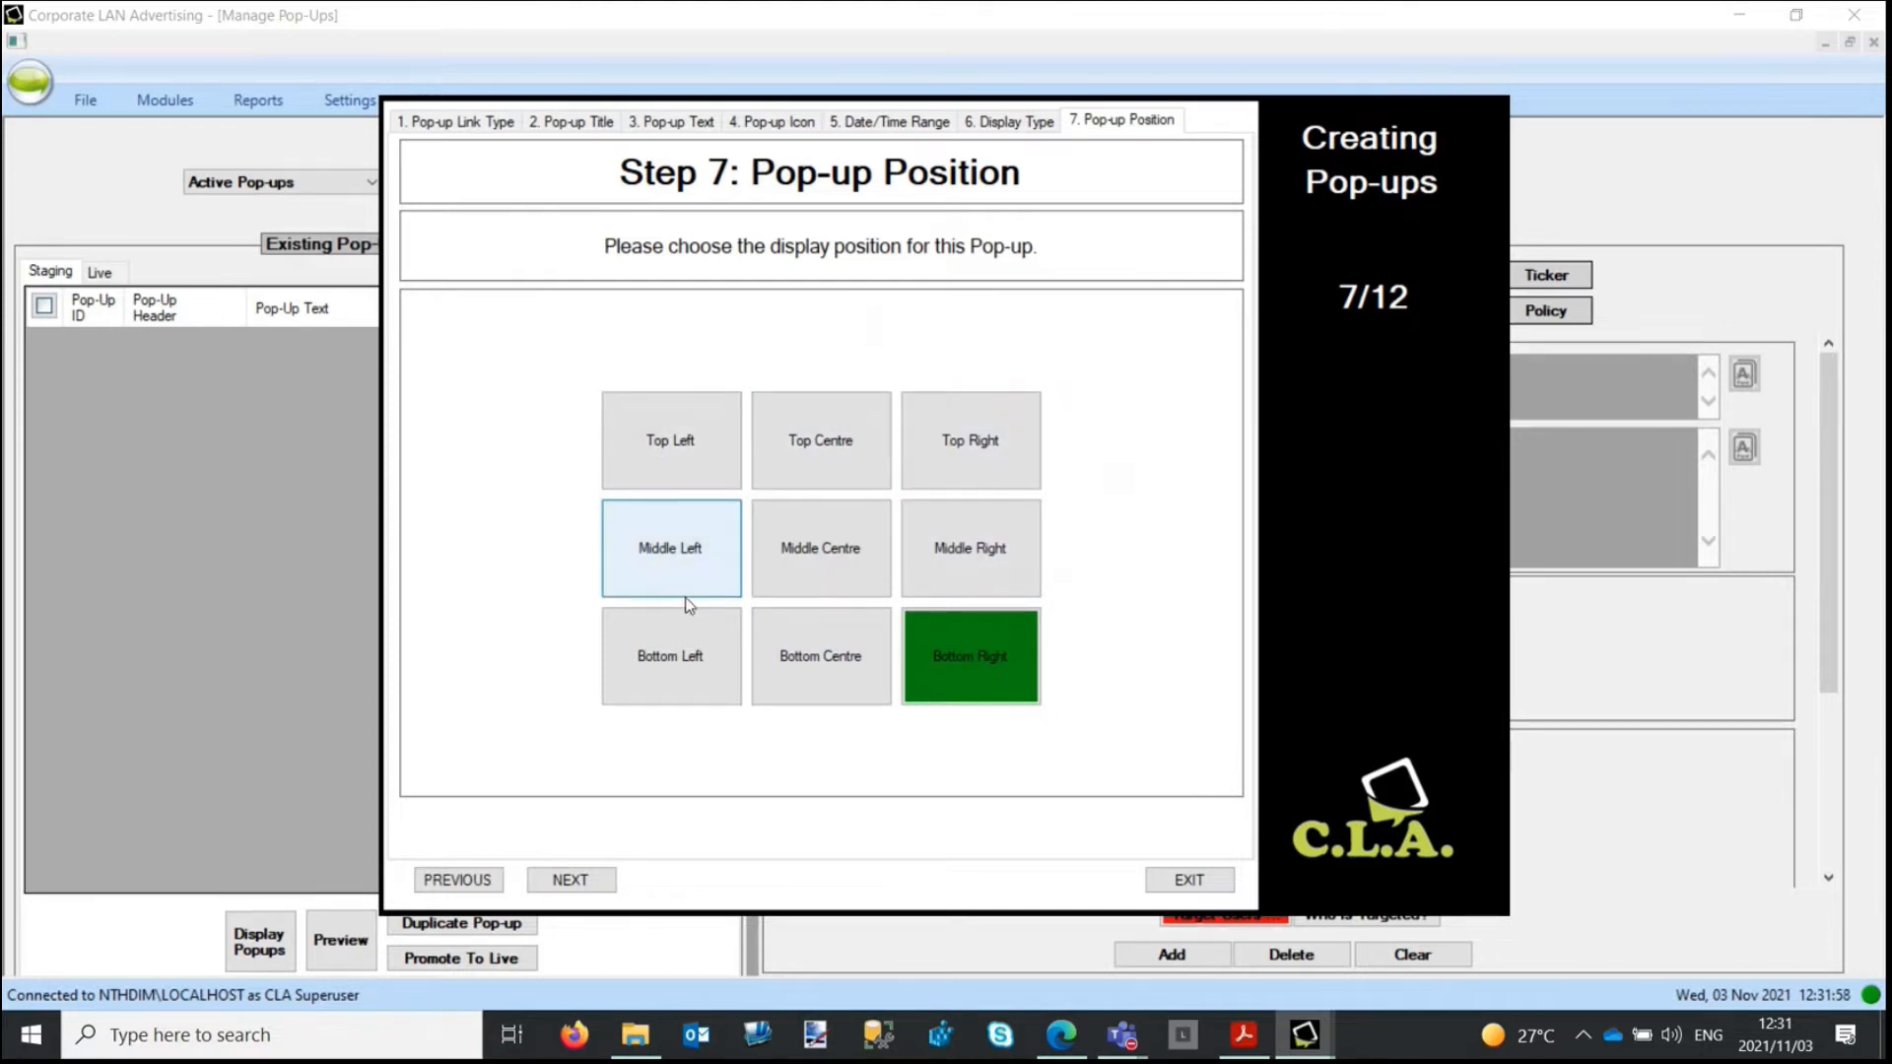
left_click(832, 561)
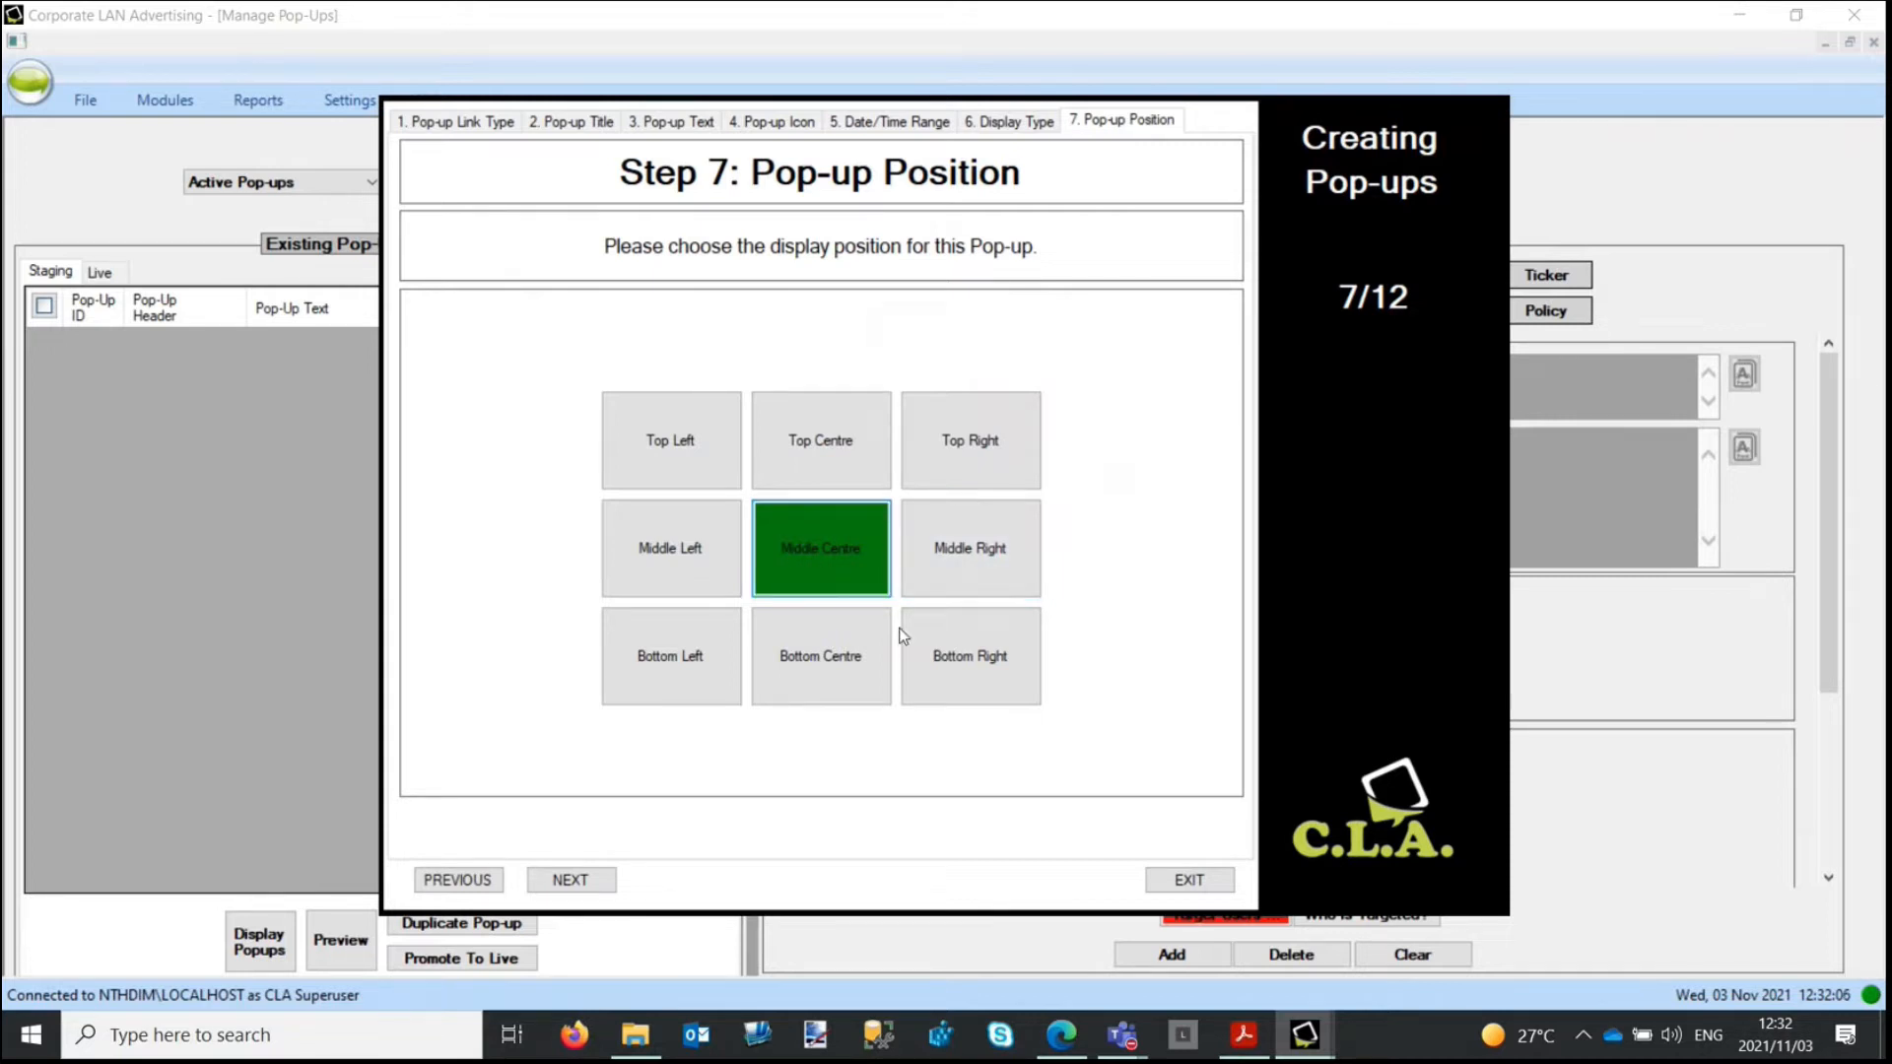
left_click(961, 646)
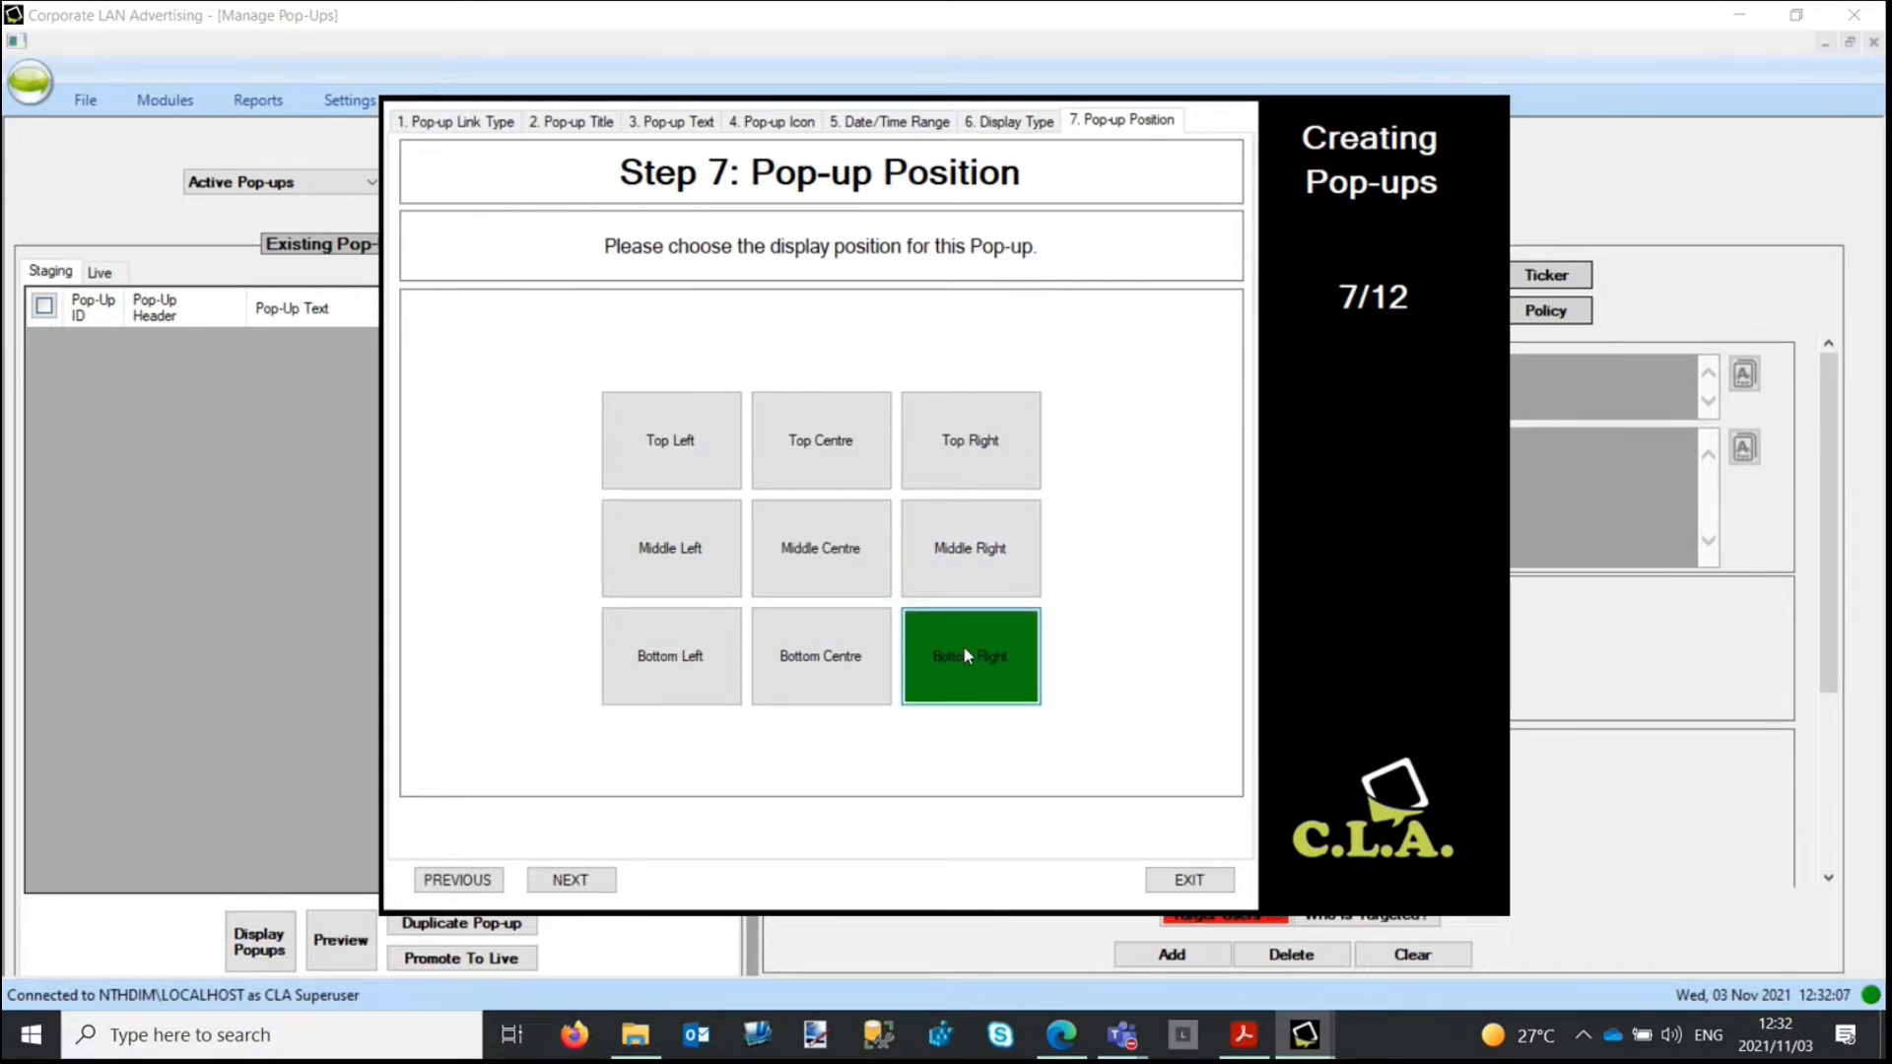
left_click(589, 880)
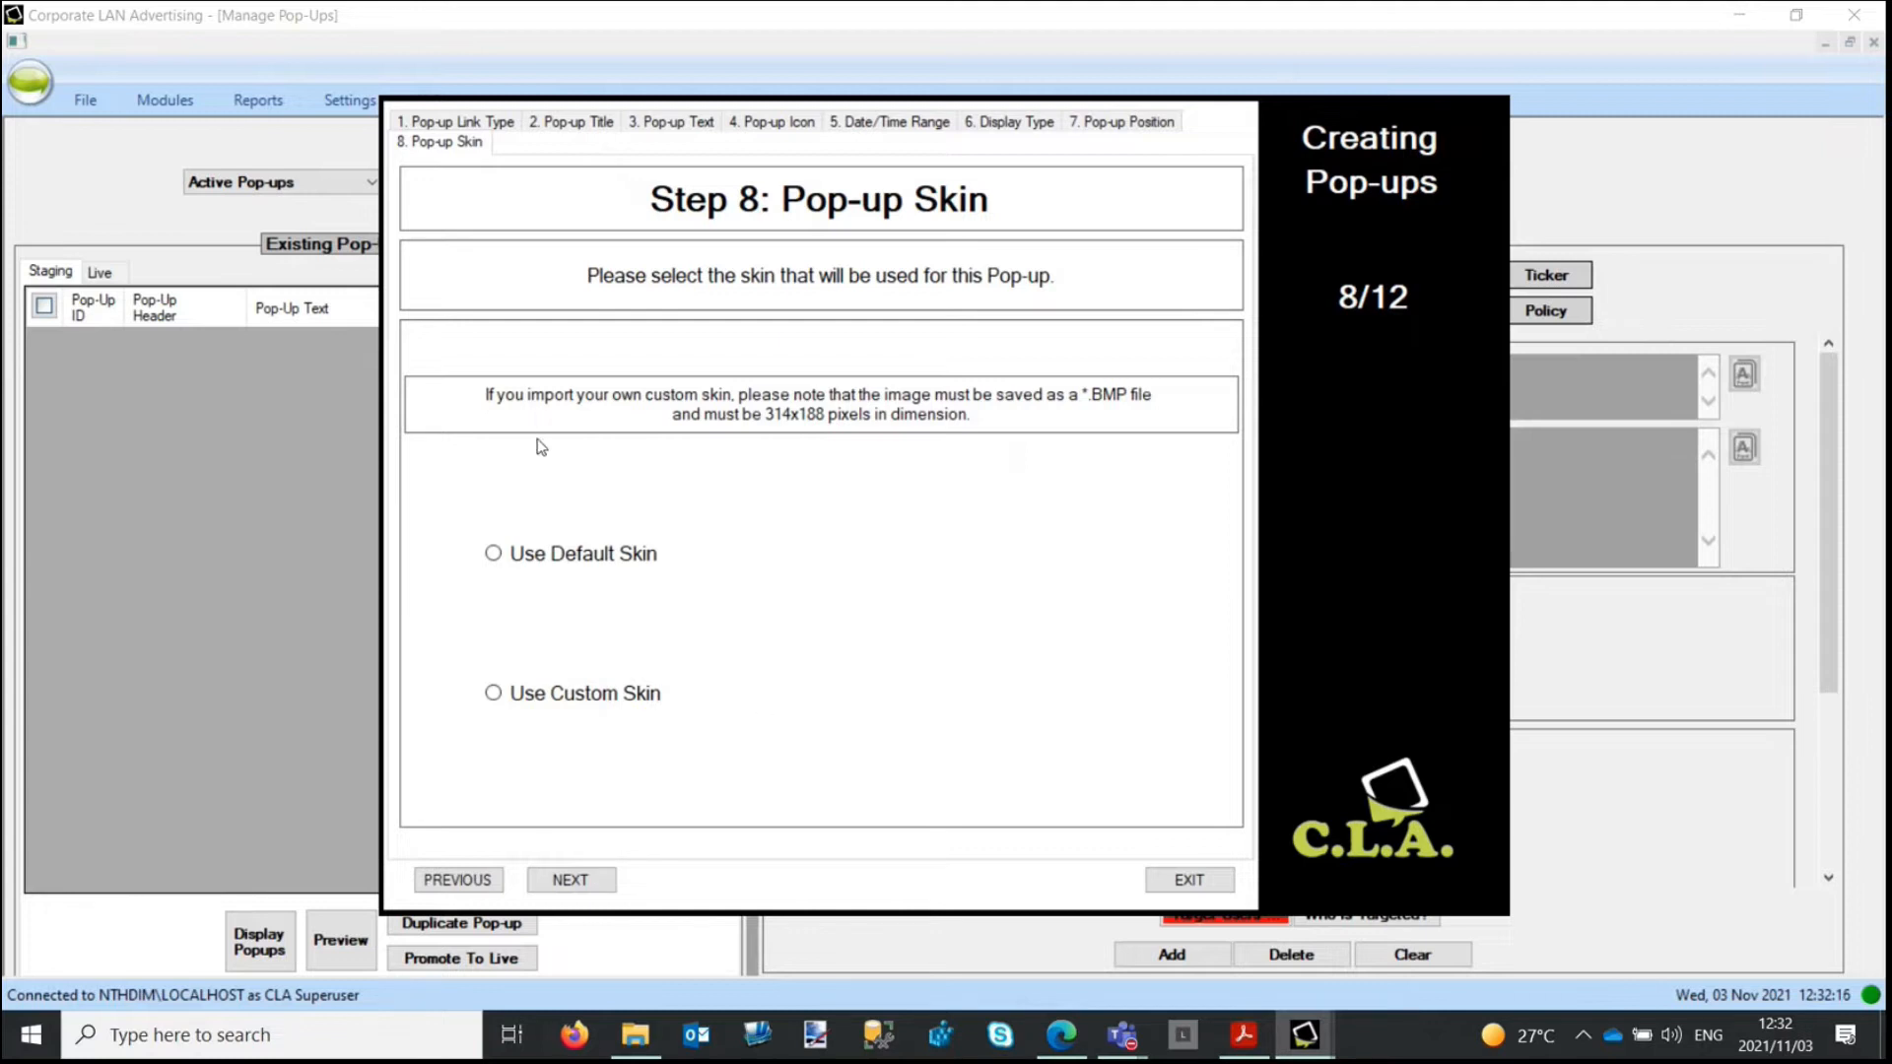
Step: Choose the default skin for the pop-up and preview how it looks
left_click(575, 558)
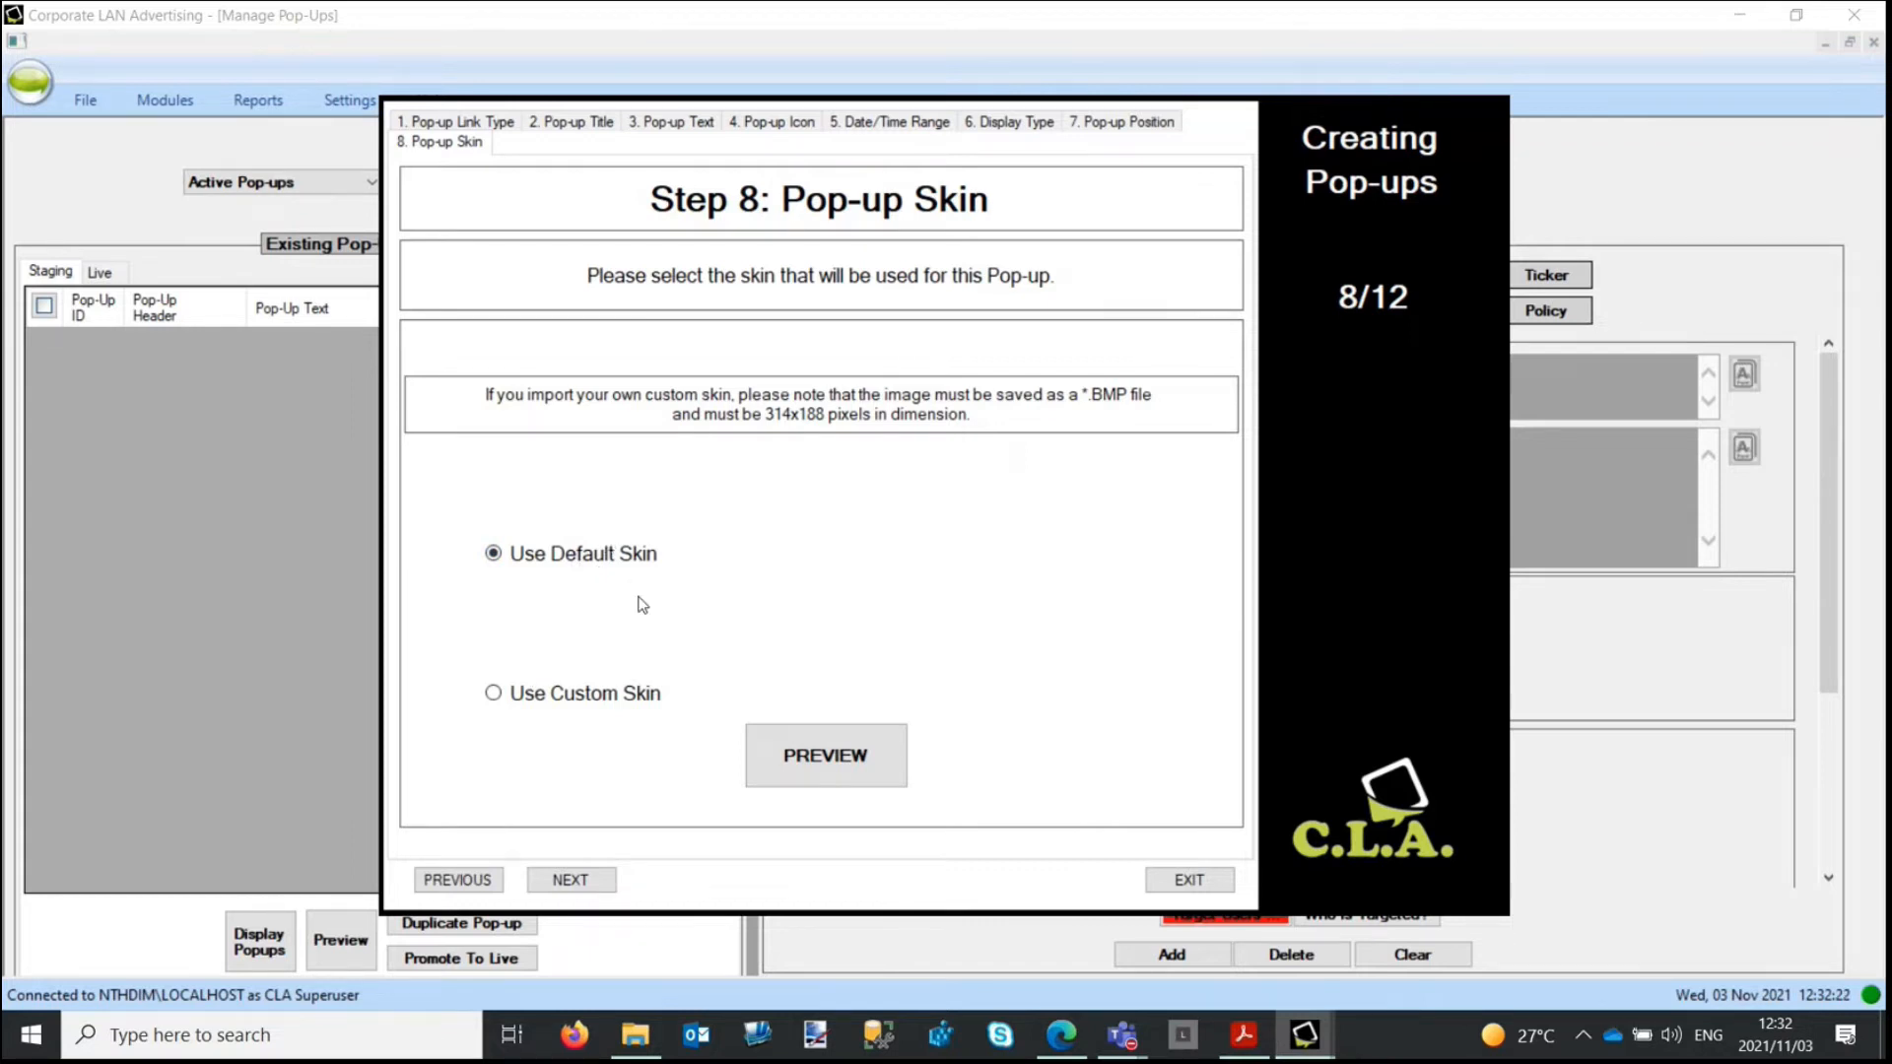
left_click(825, 759)
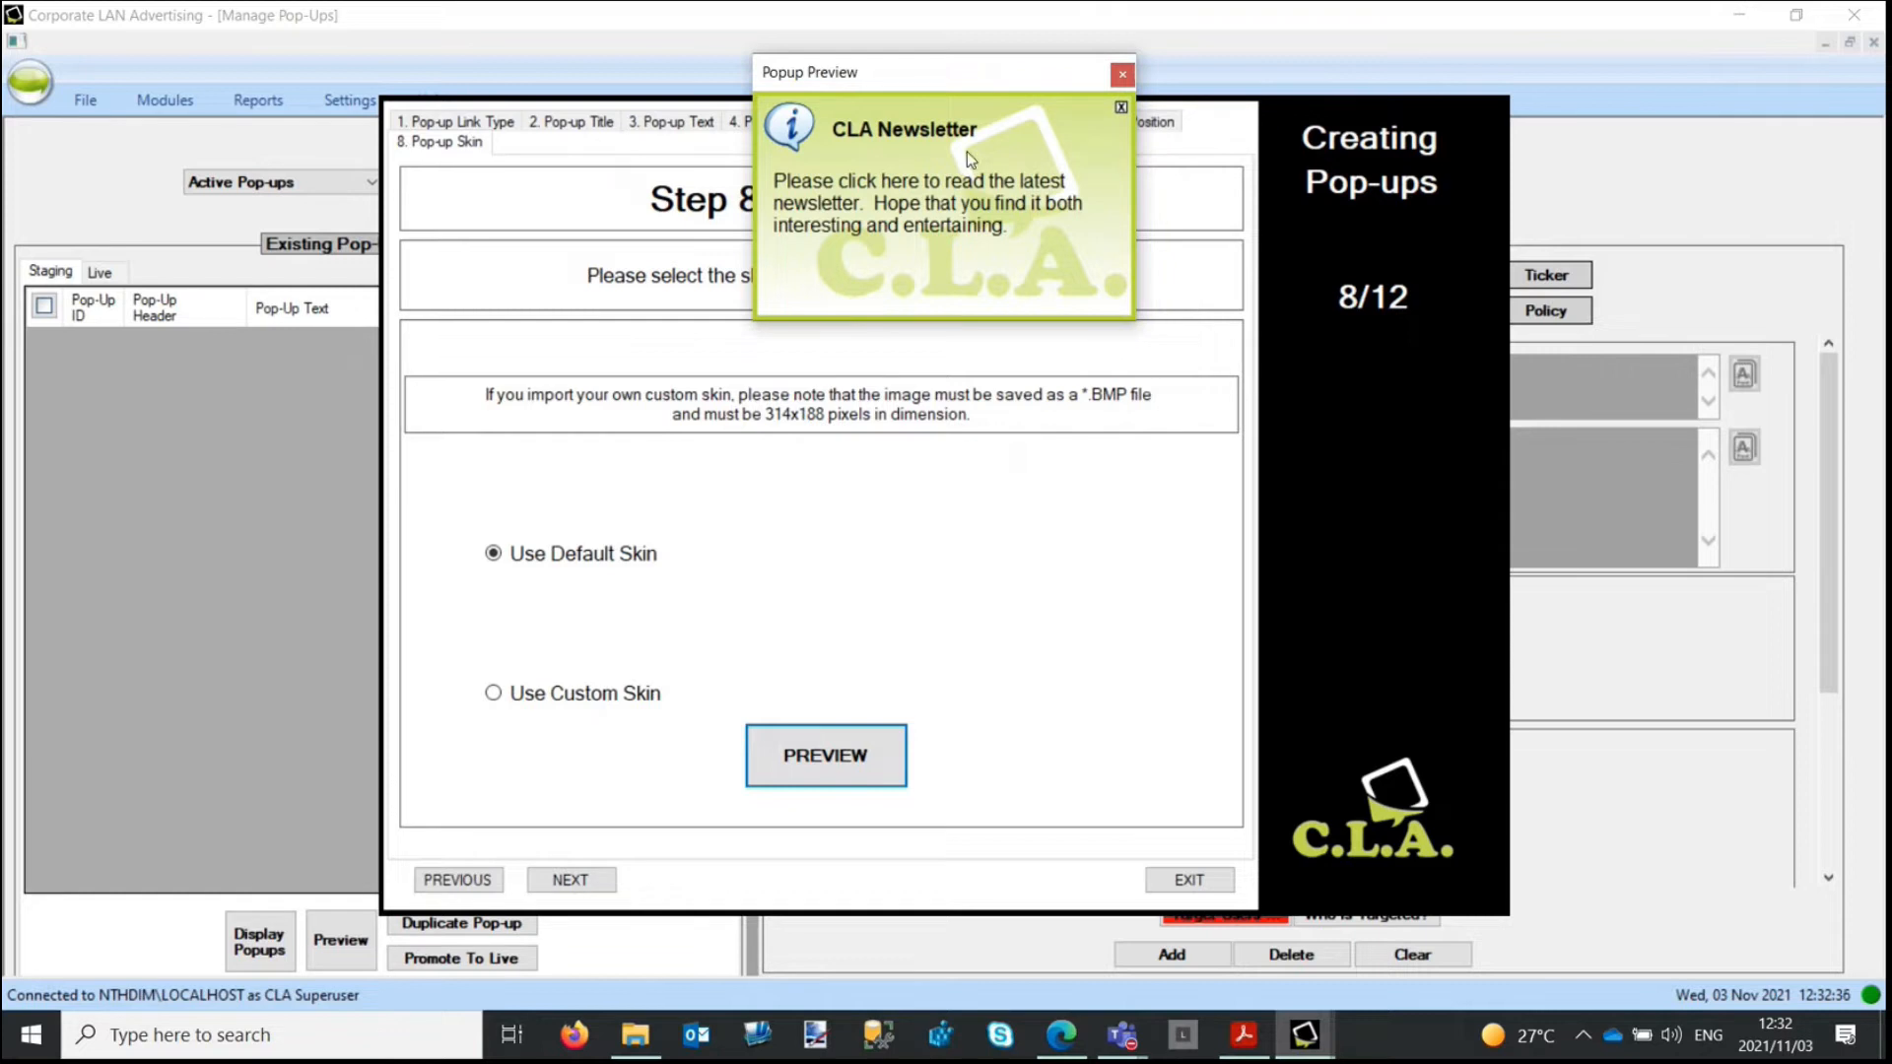
left_click(1122, 73)
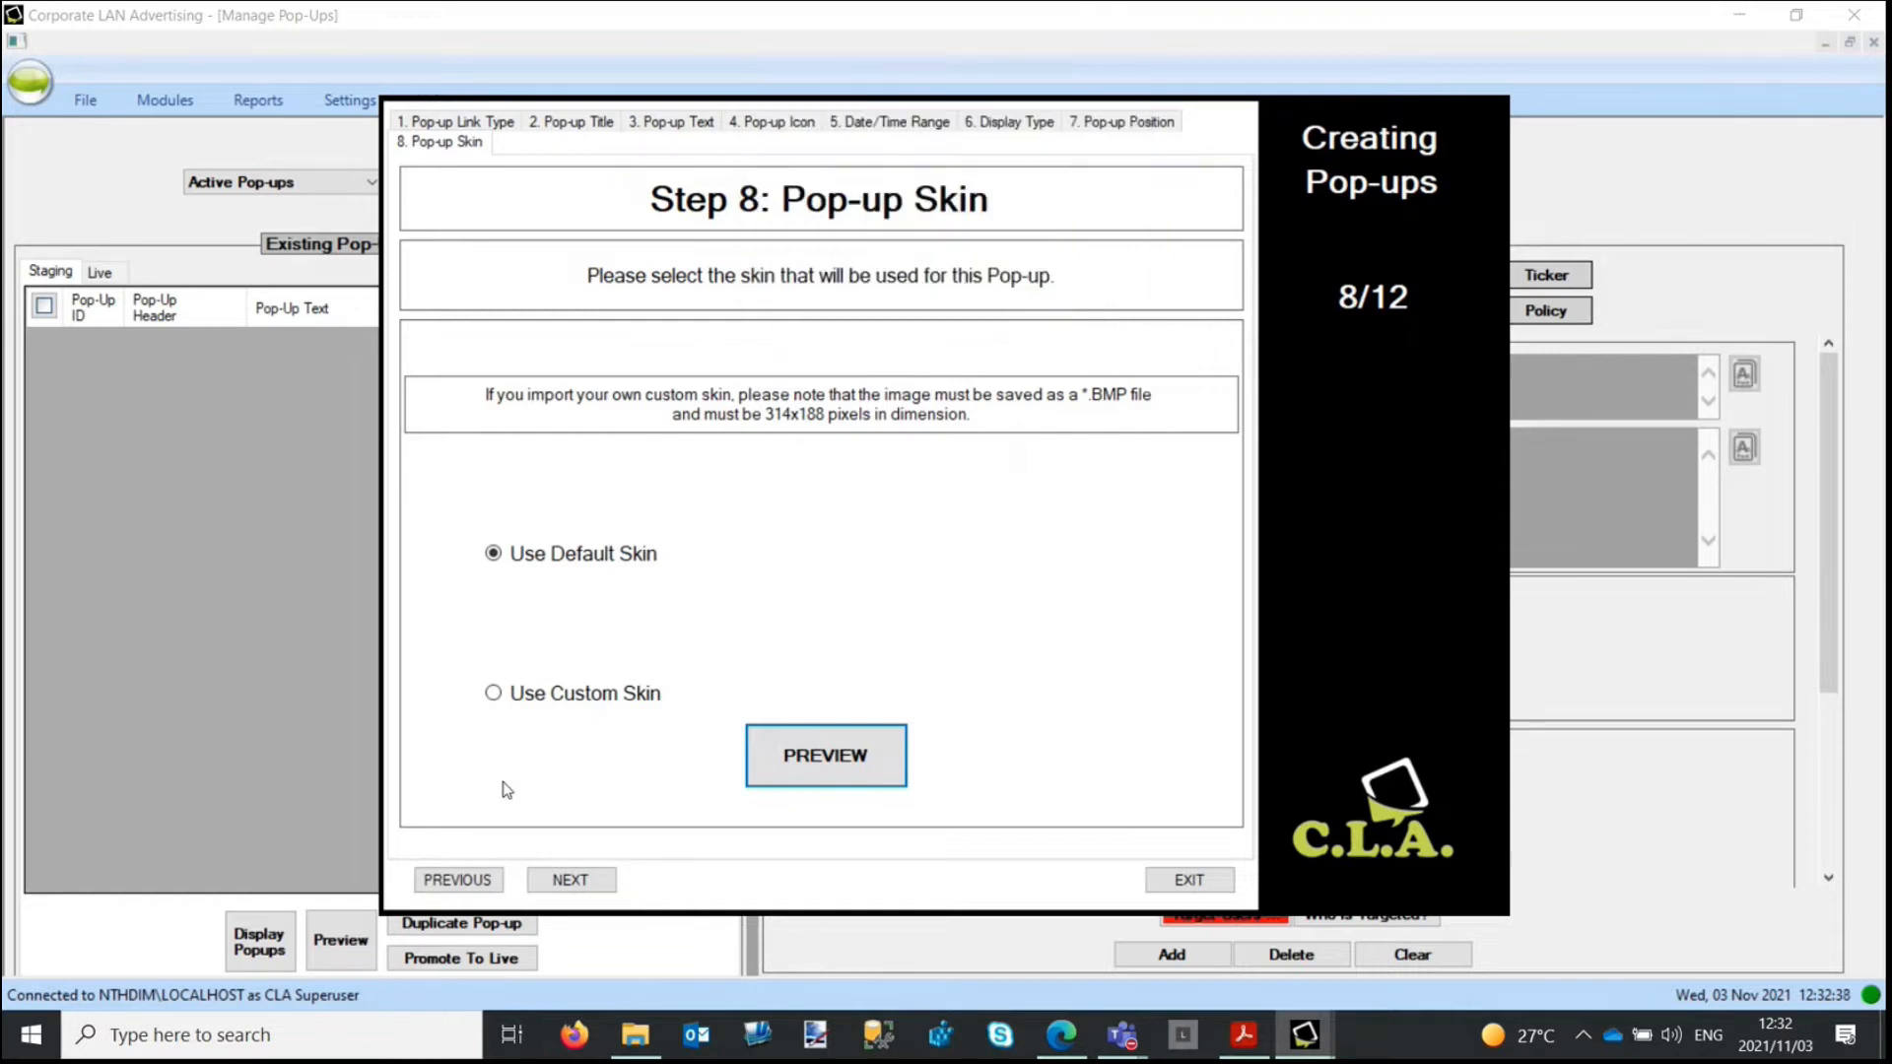
Step: Check which custom skins are available for the pop-up and return to the default skin
left_click(496, 691)
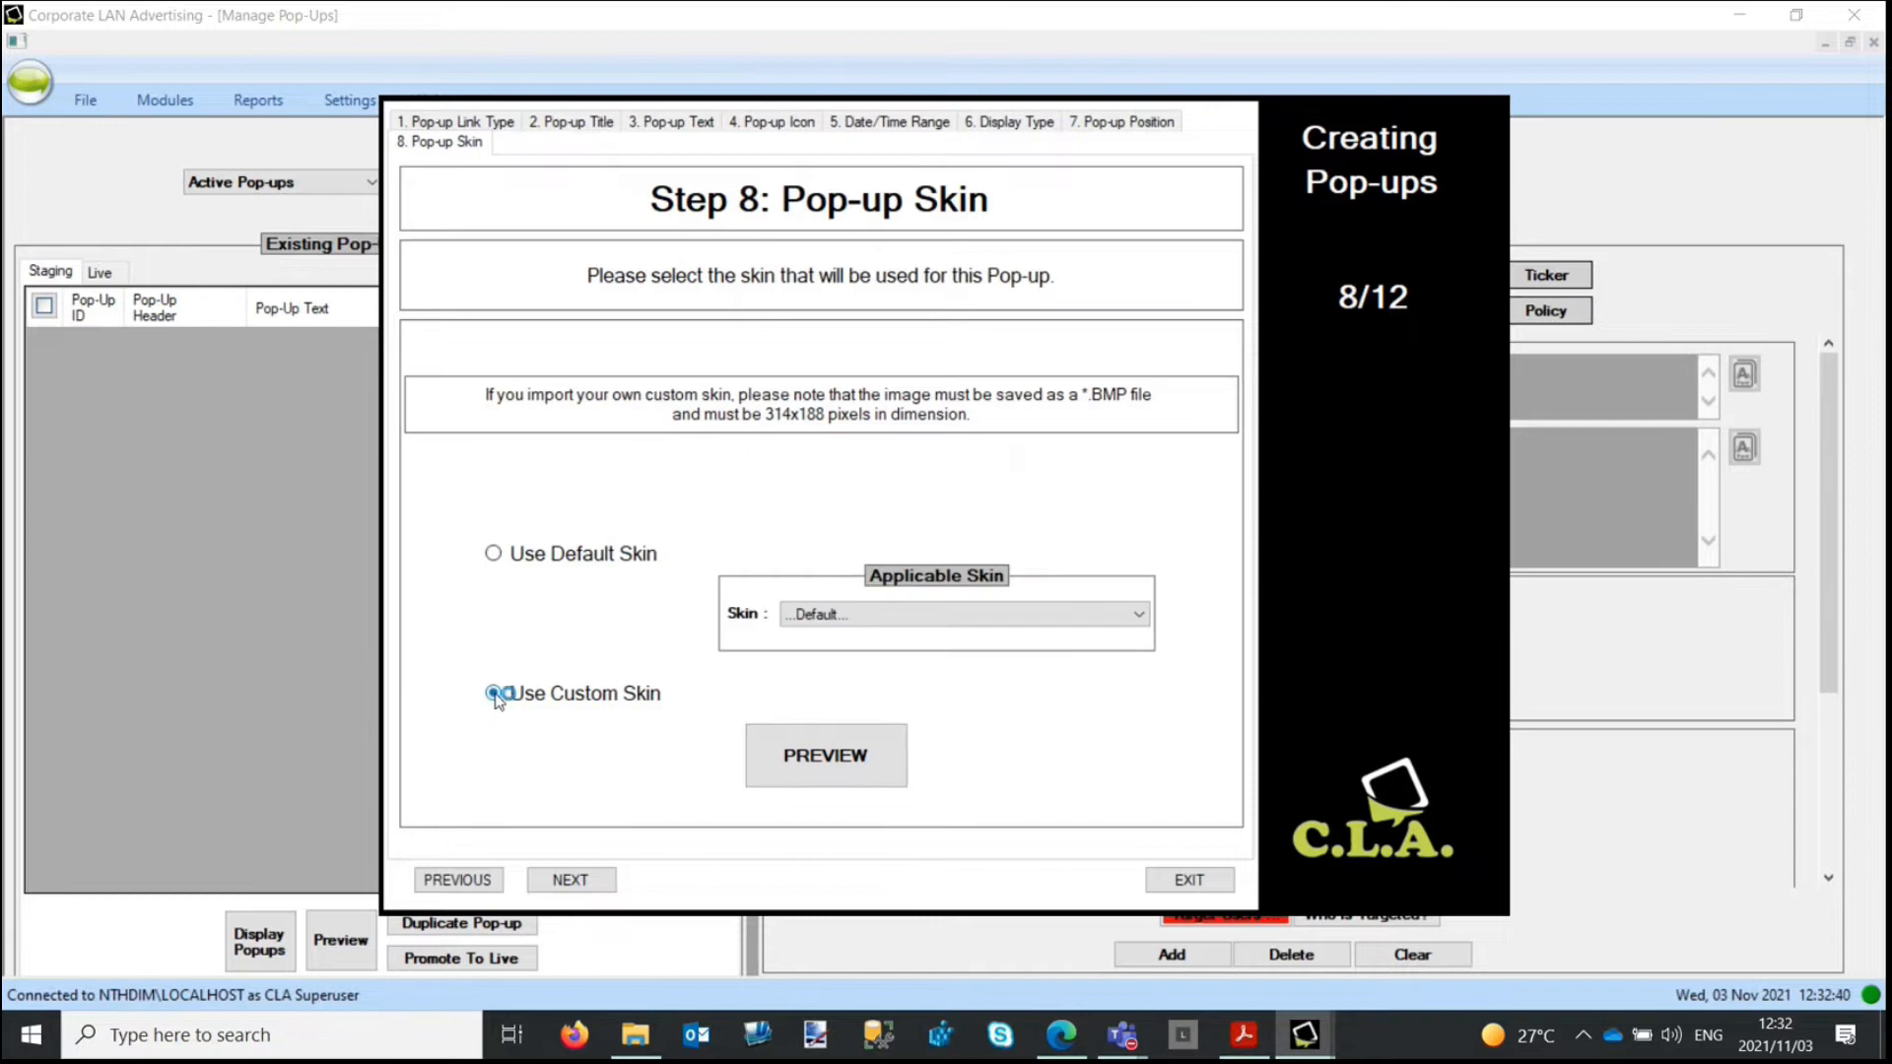
left_click(857, 617)
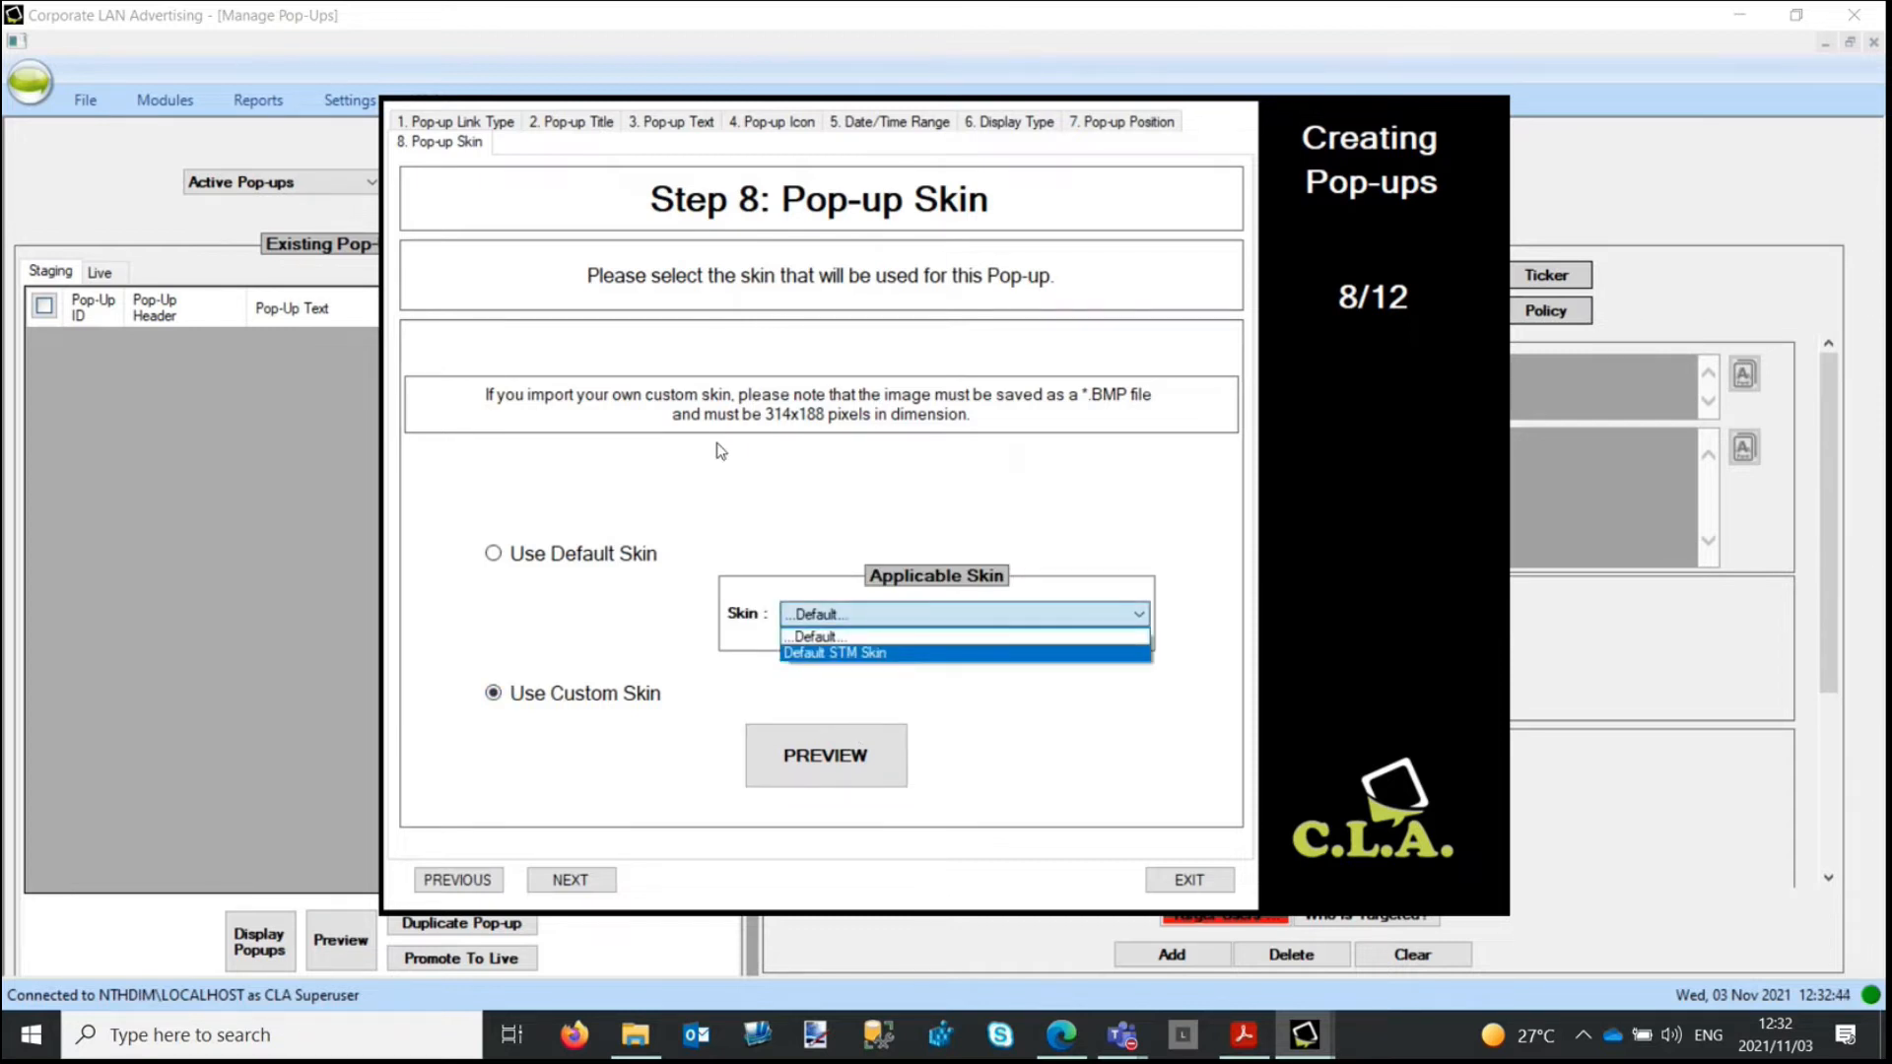
left_click(772, 541)
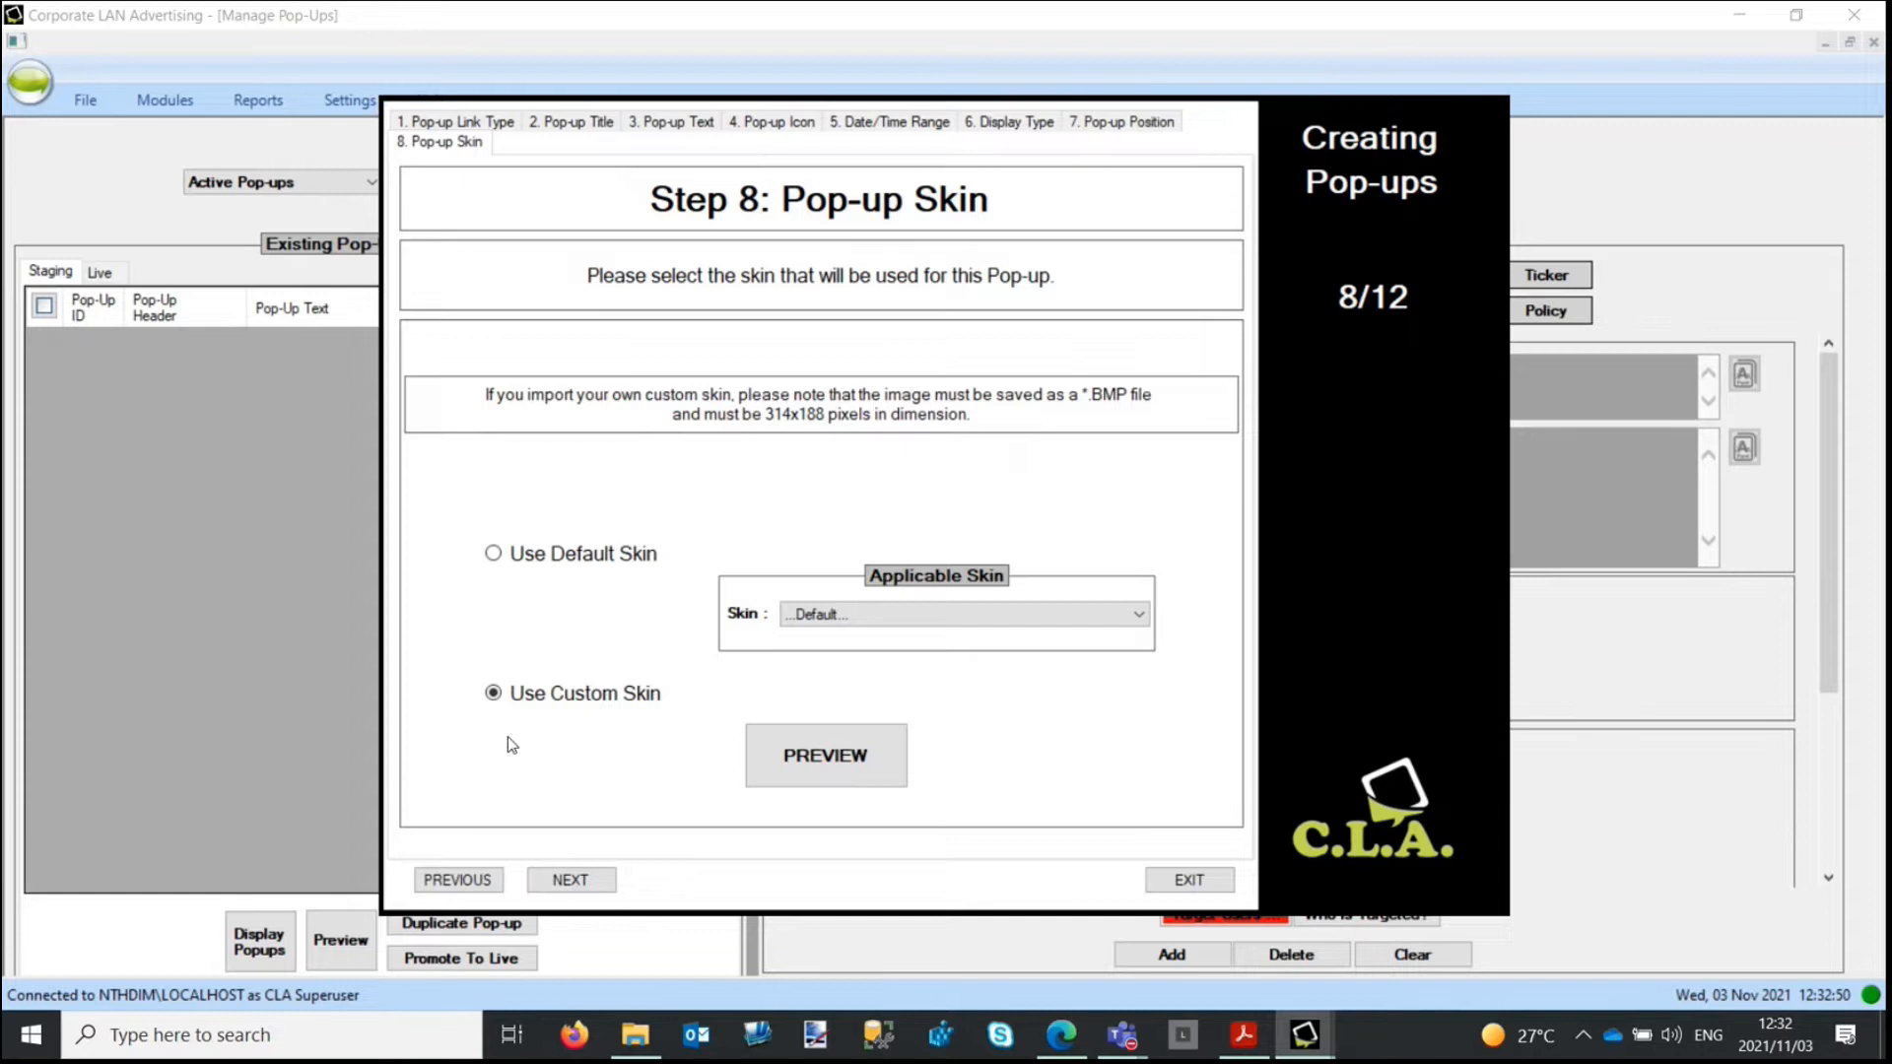
left_click(856, 623)
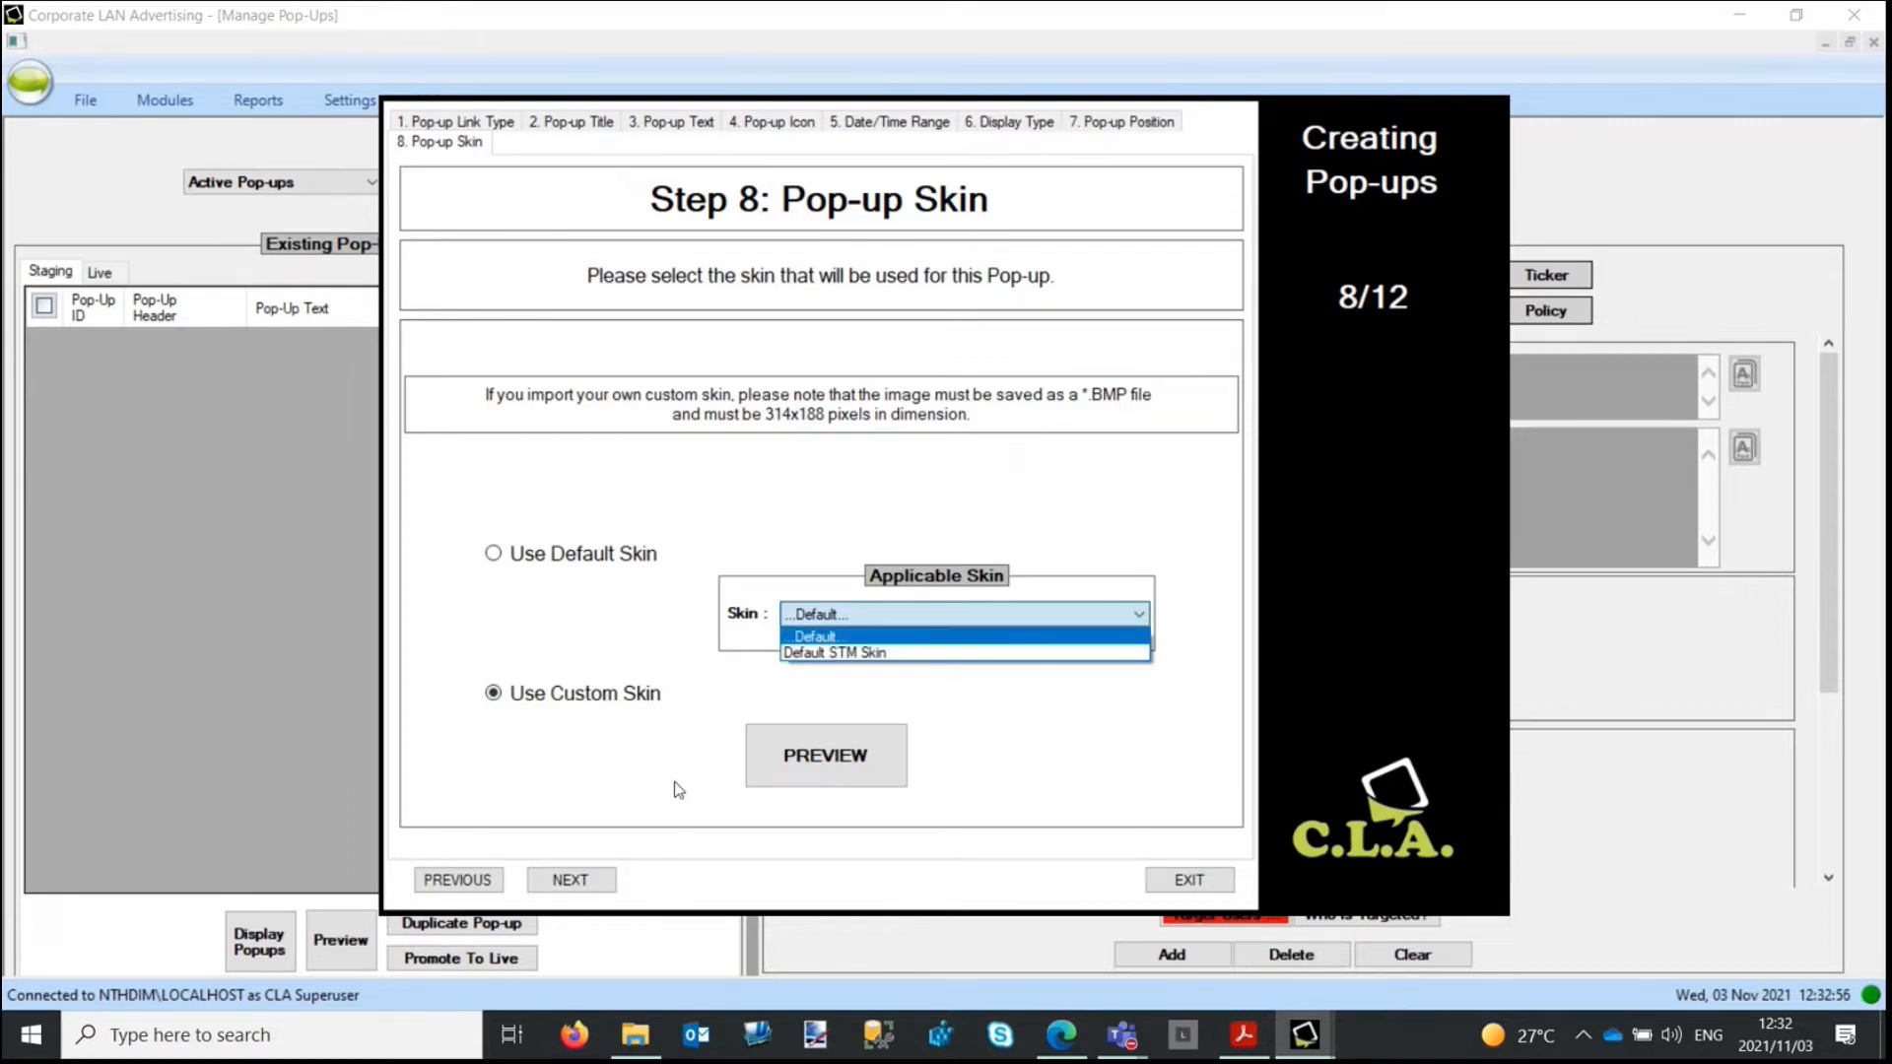
left_click(607, 557)
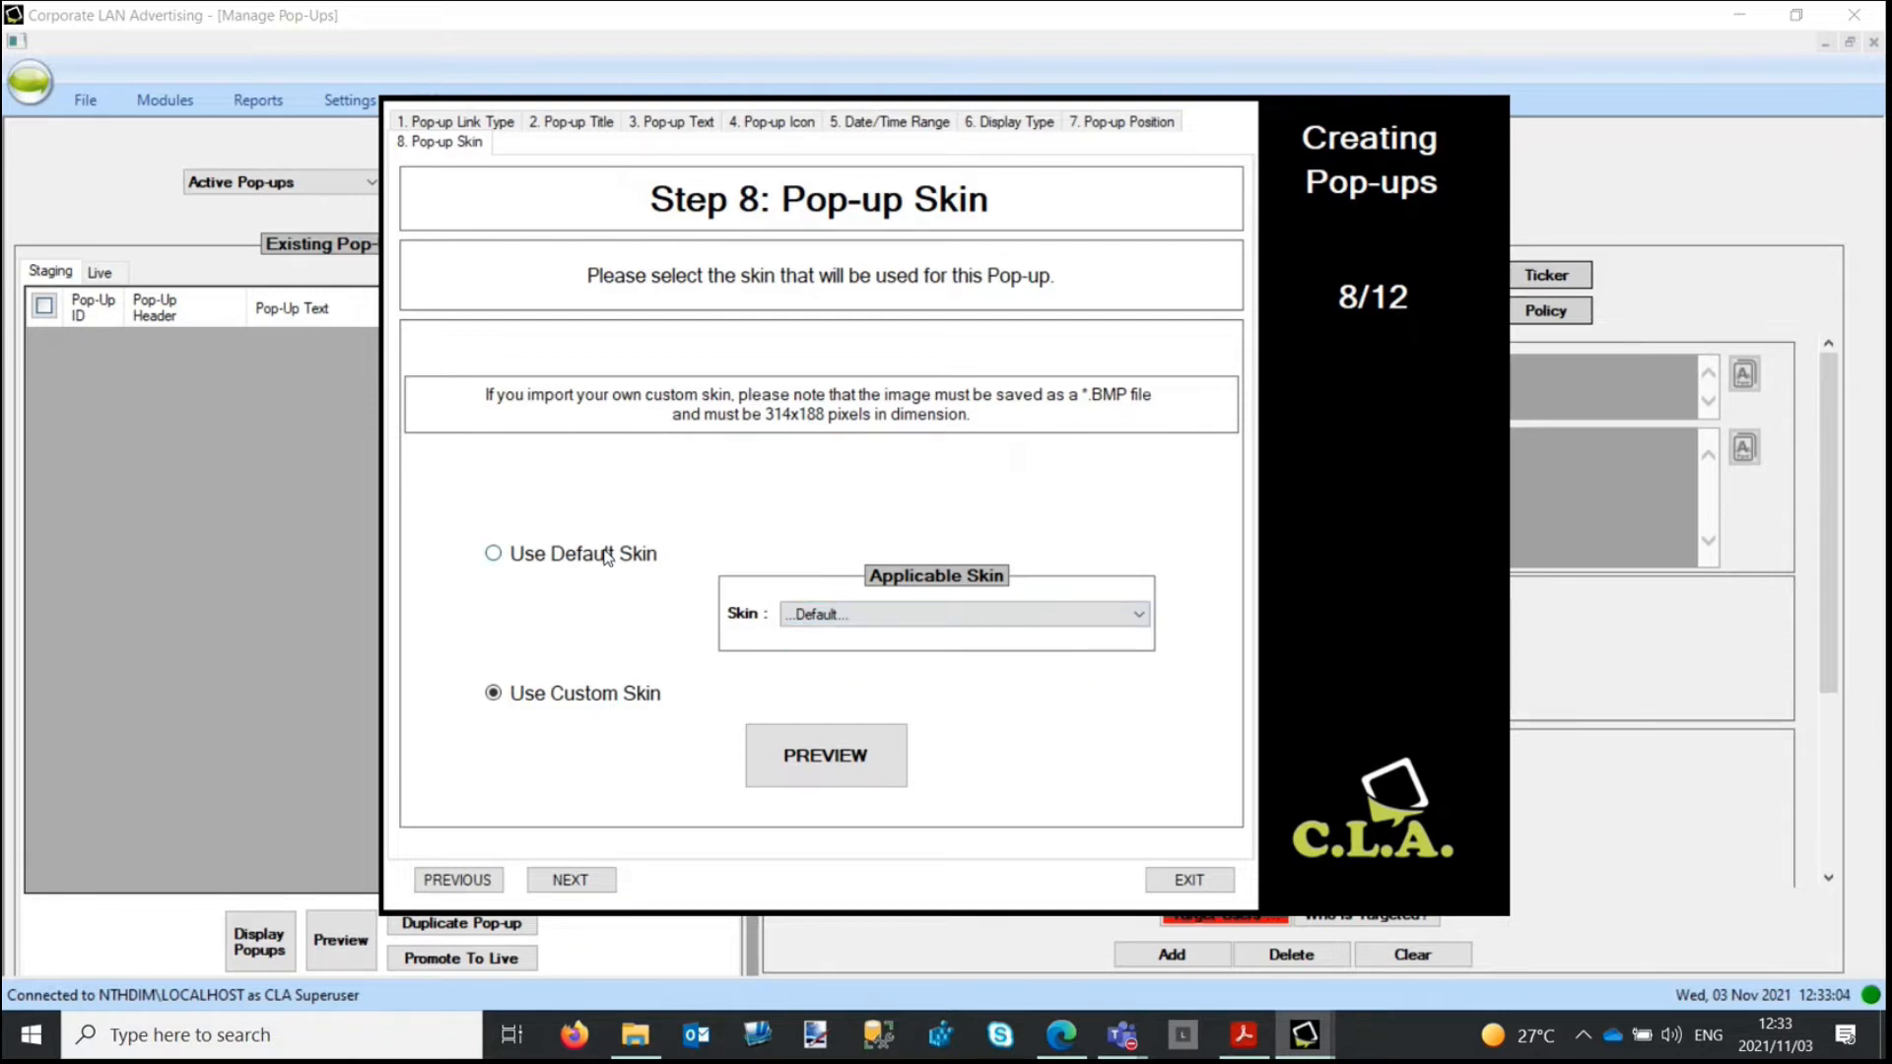
left_click(498, 554)
Step: Preview the pop-up once more, set its repeat frequency to Do Not Repeat and continue to the target users
left_click(814, 761)
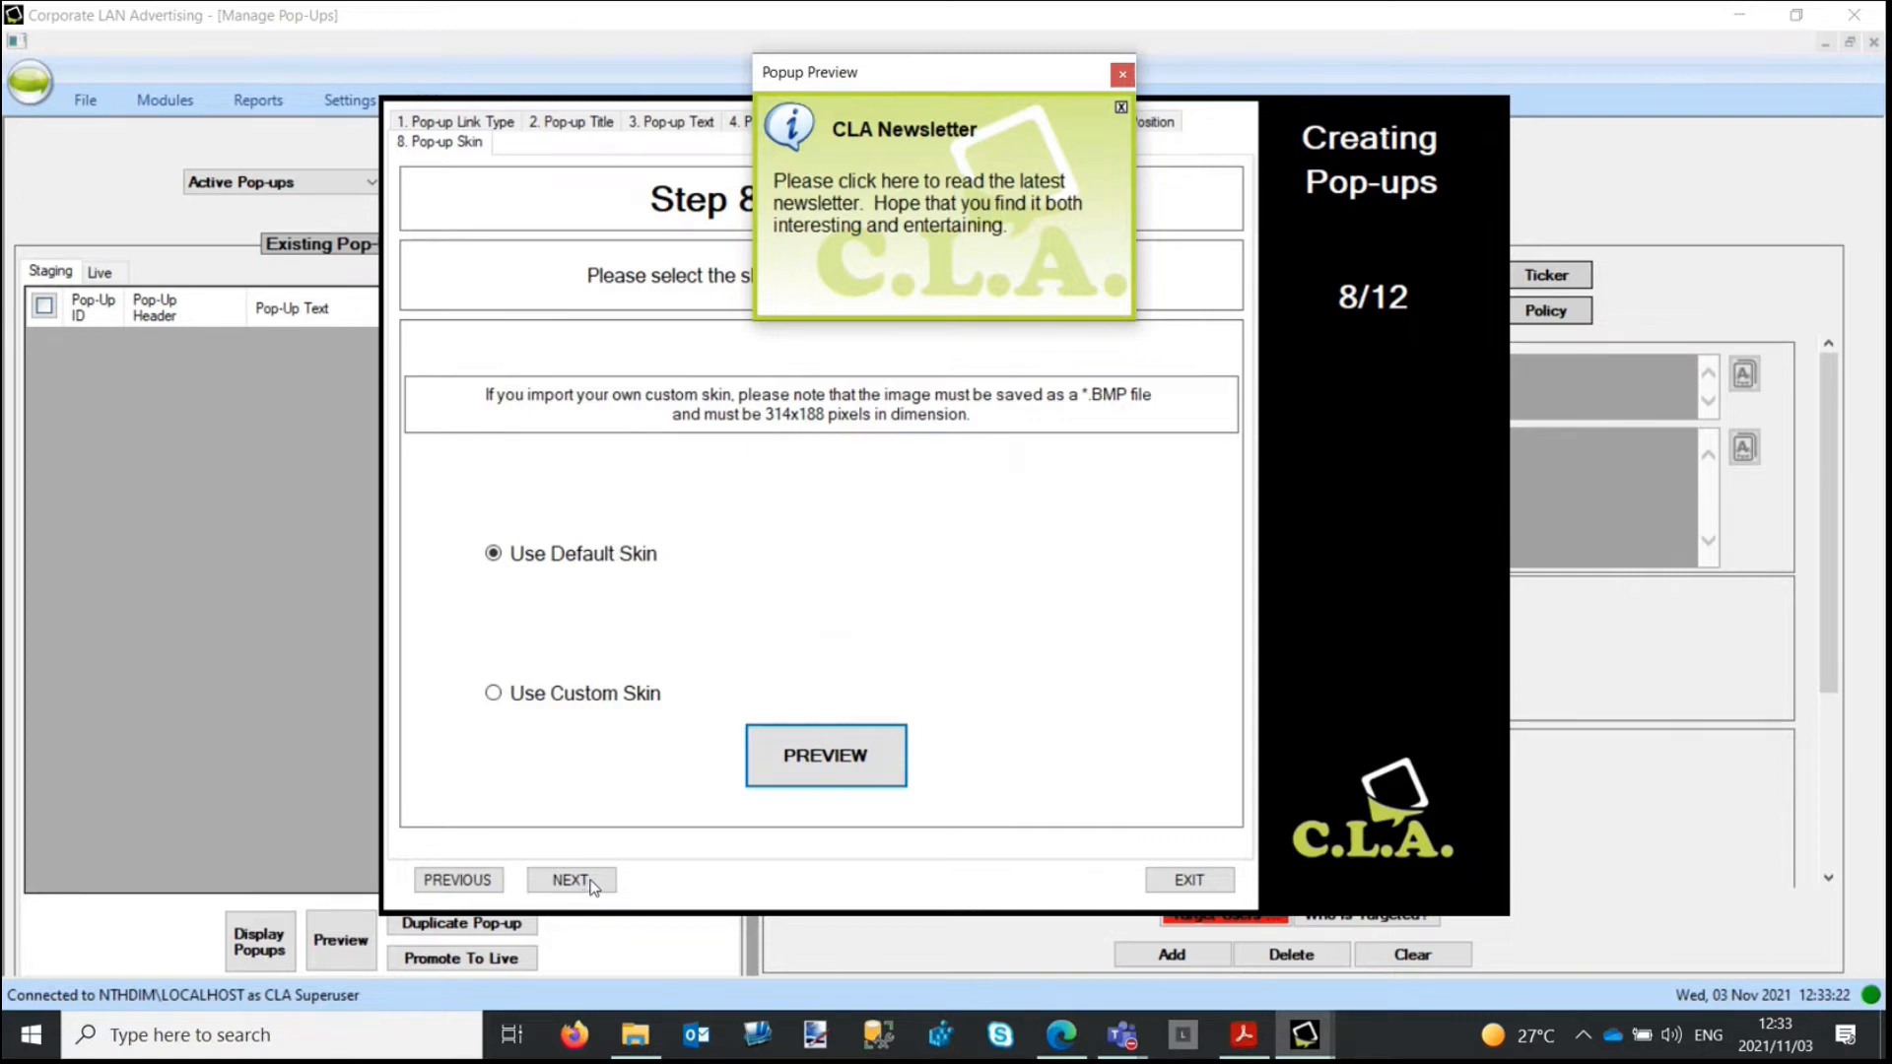
left_click(1122, 74)
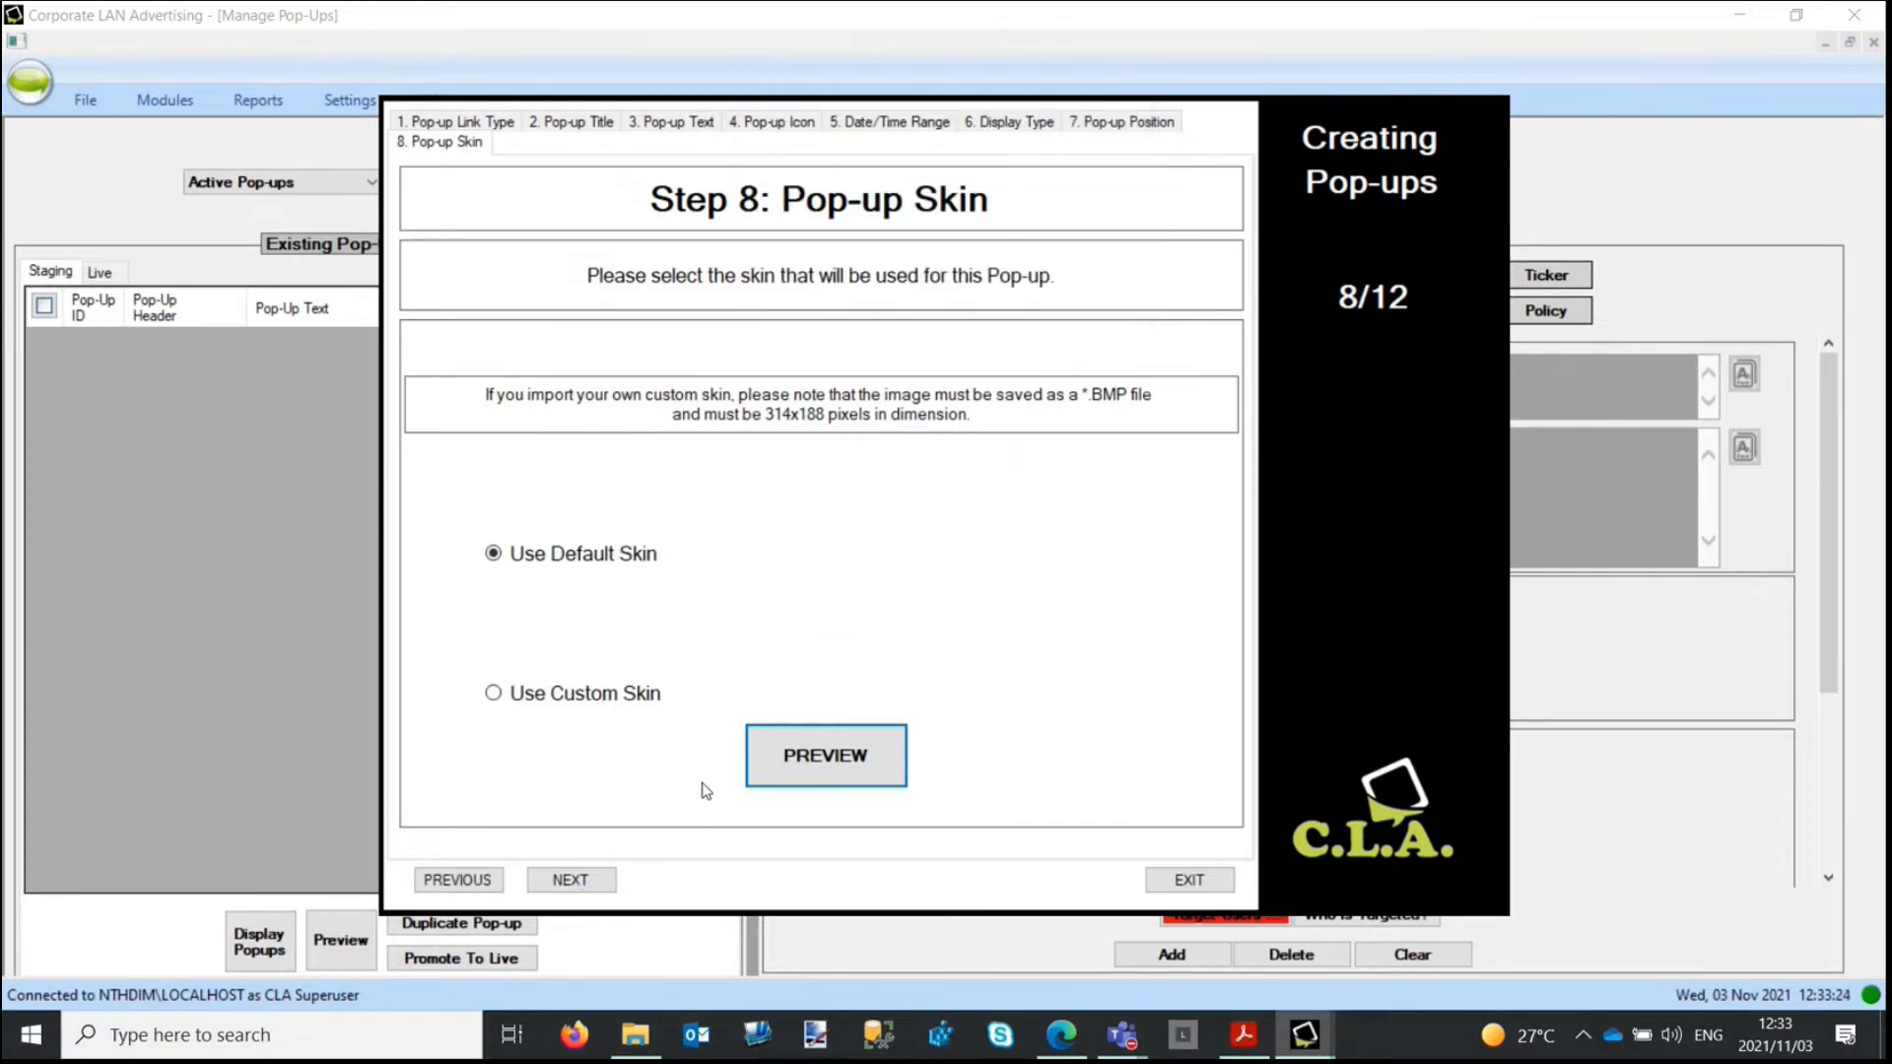
left_click(571, 881)
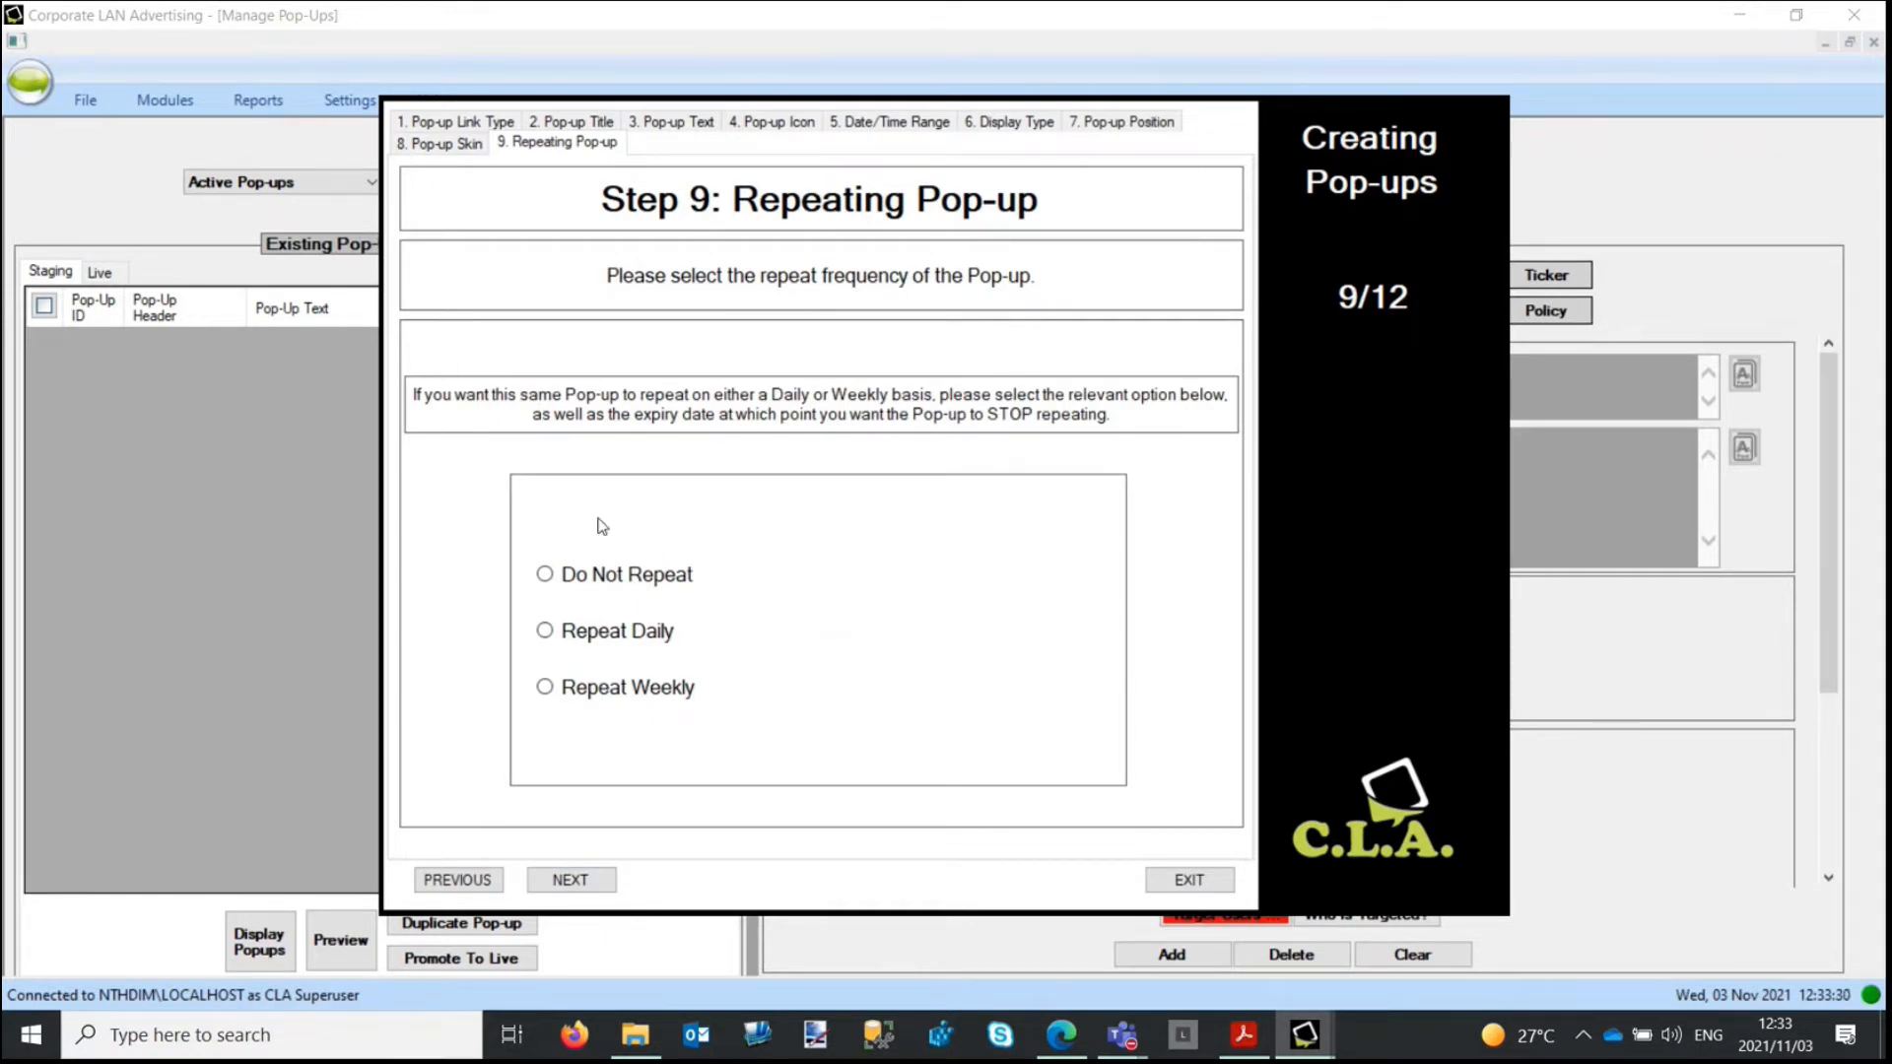
left_click(547, 575)
left_click(580, 880)
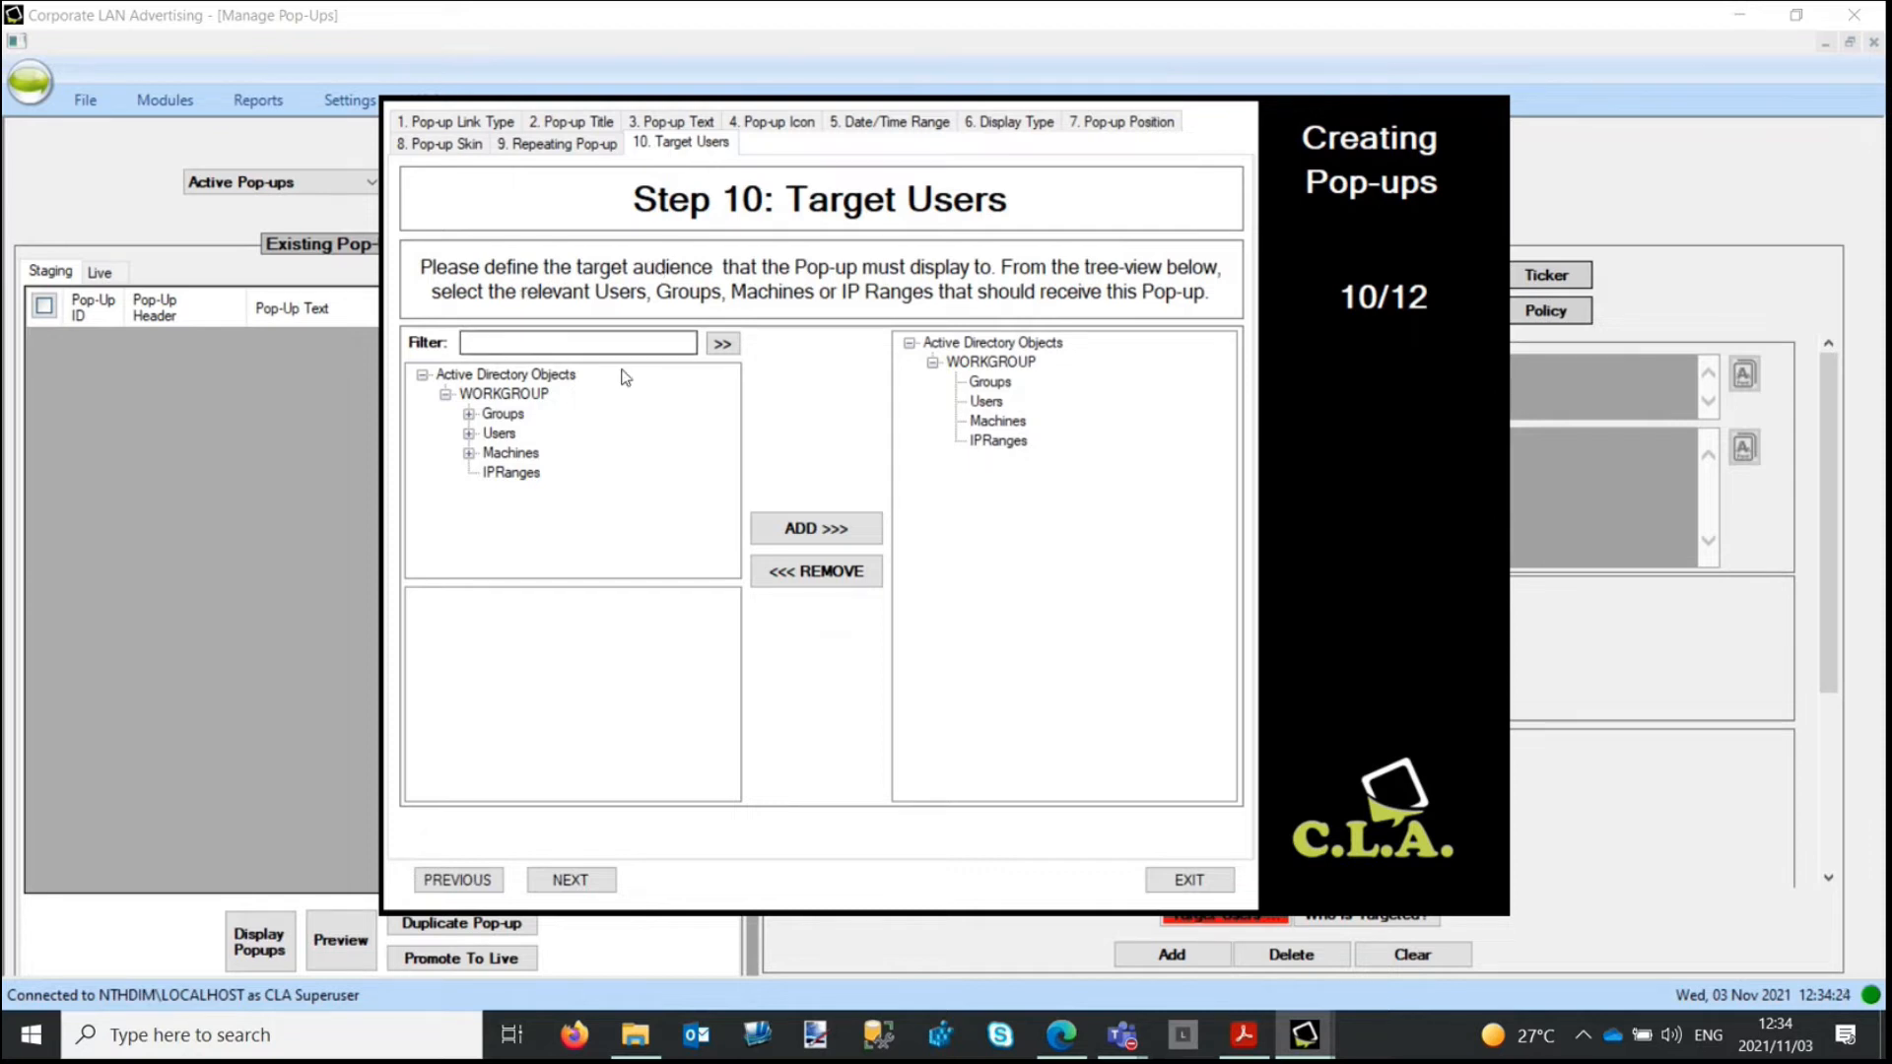
Step: Filter the directory objects by "CLA -", add the "CLA - All Users" group as target audience and continue to the exposure summary
left_click(640, 339)
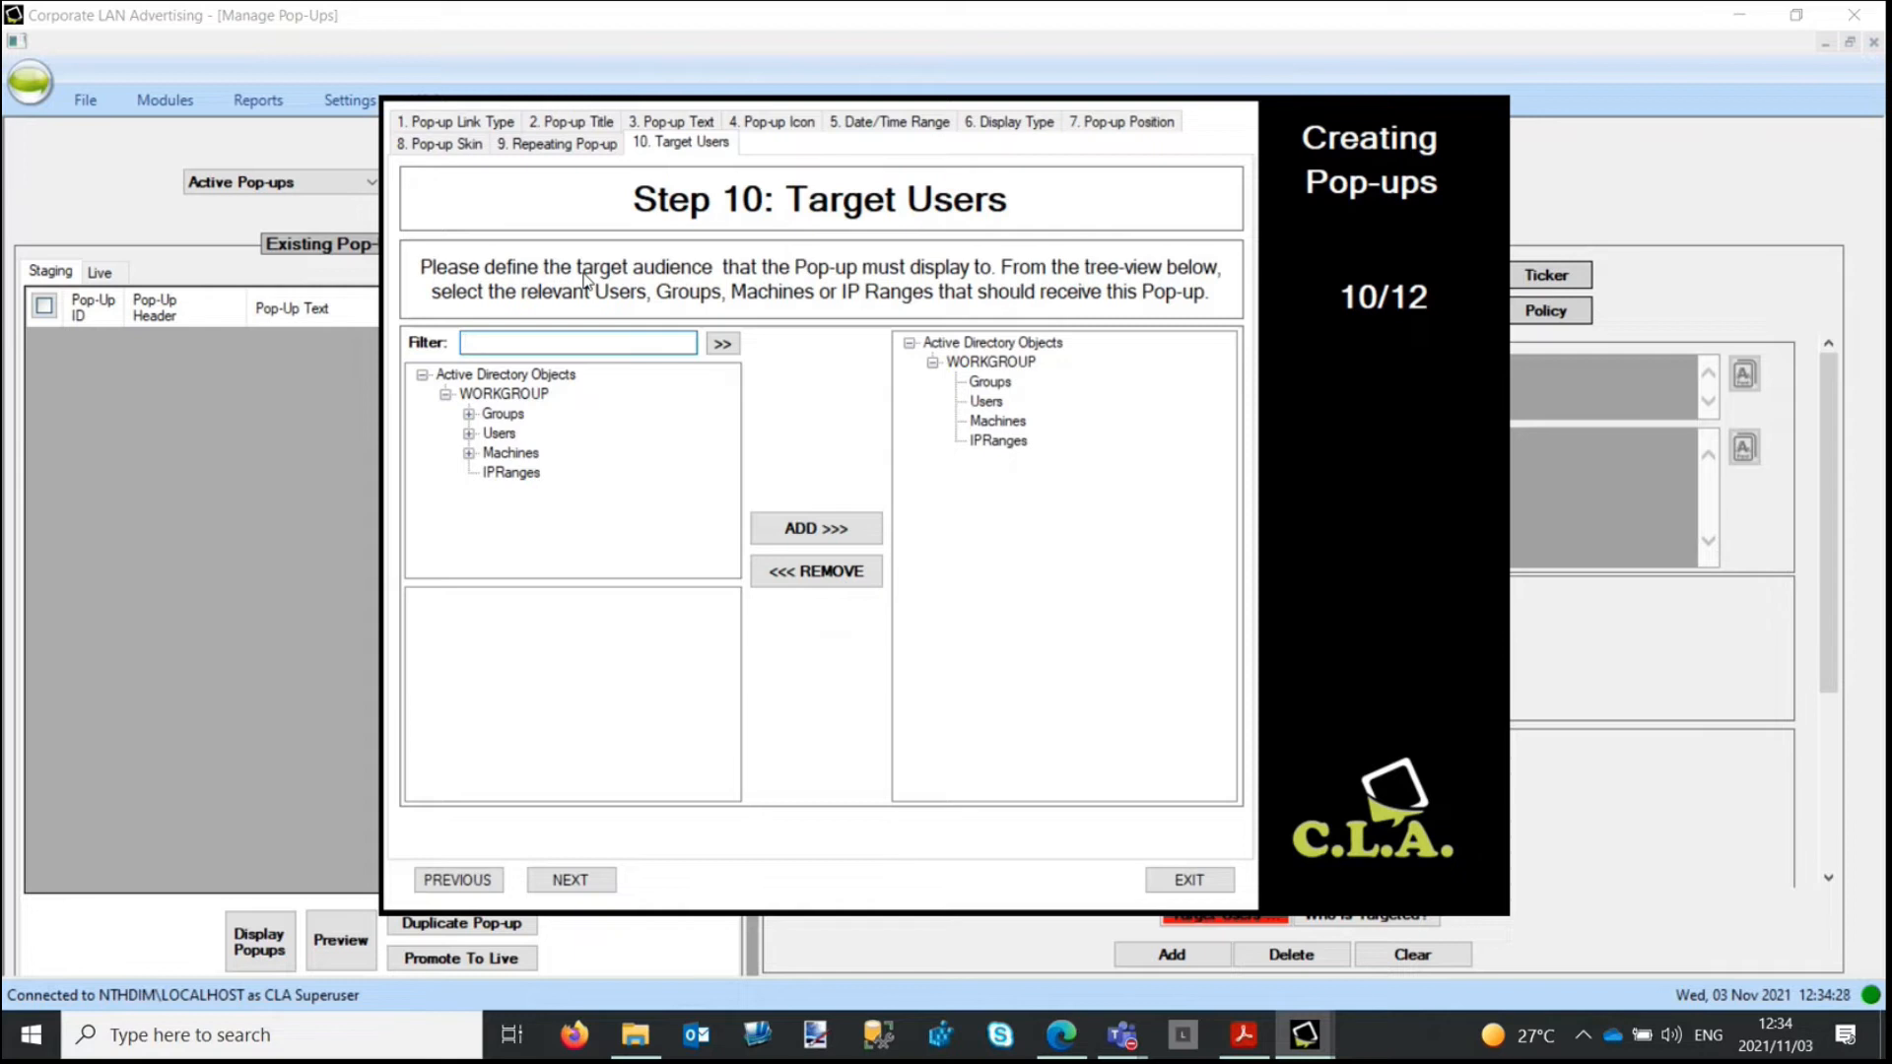
type("CLA -")
left_click(721, 345)
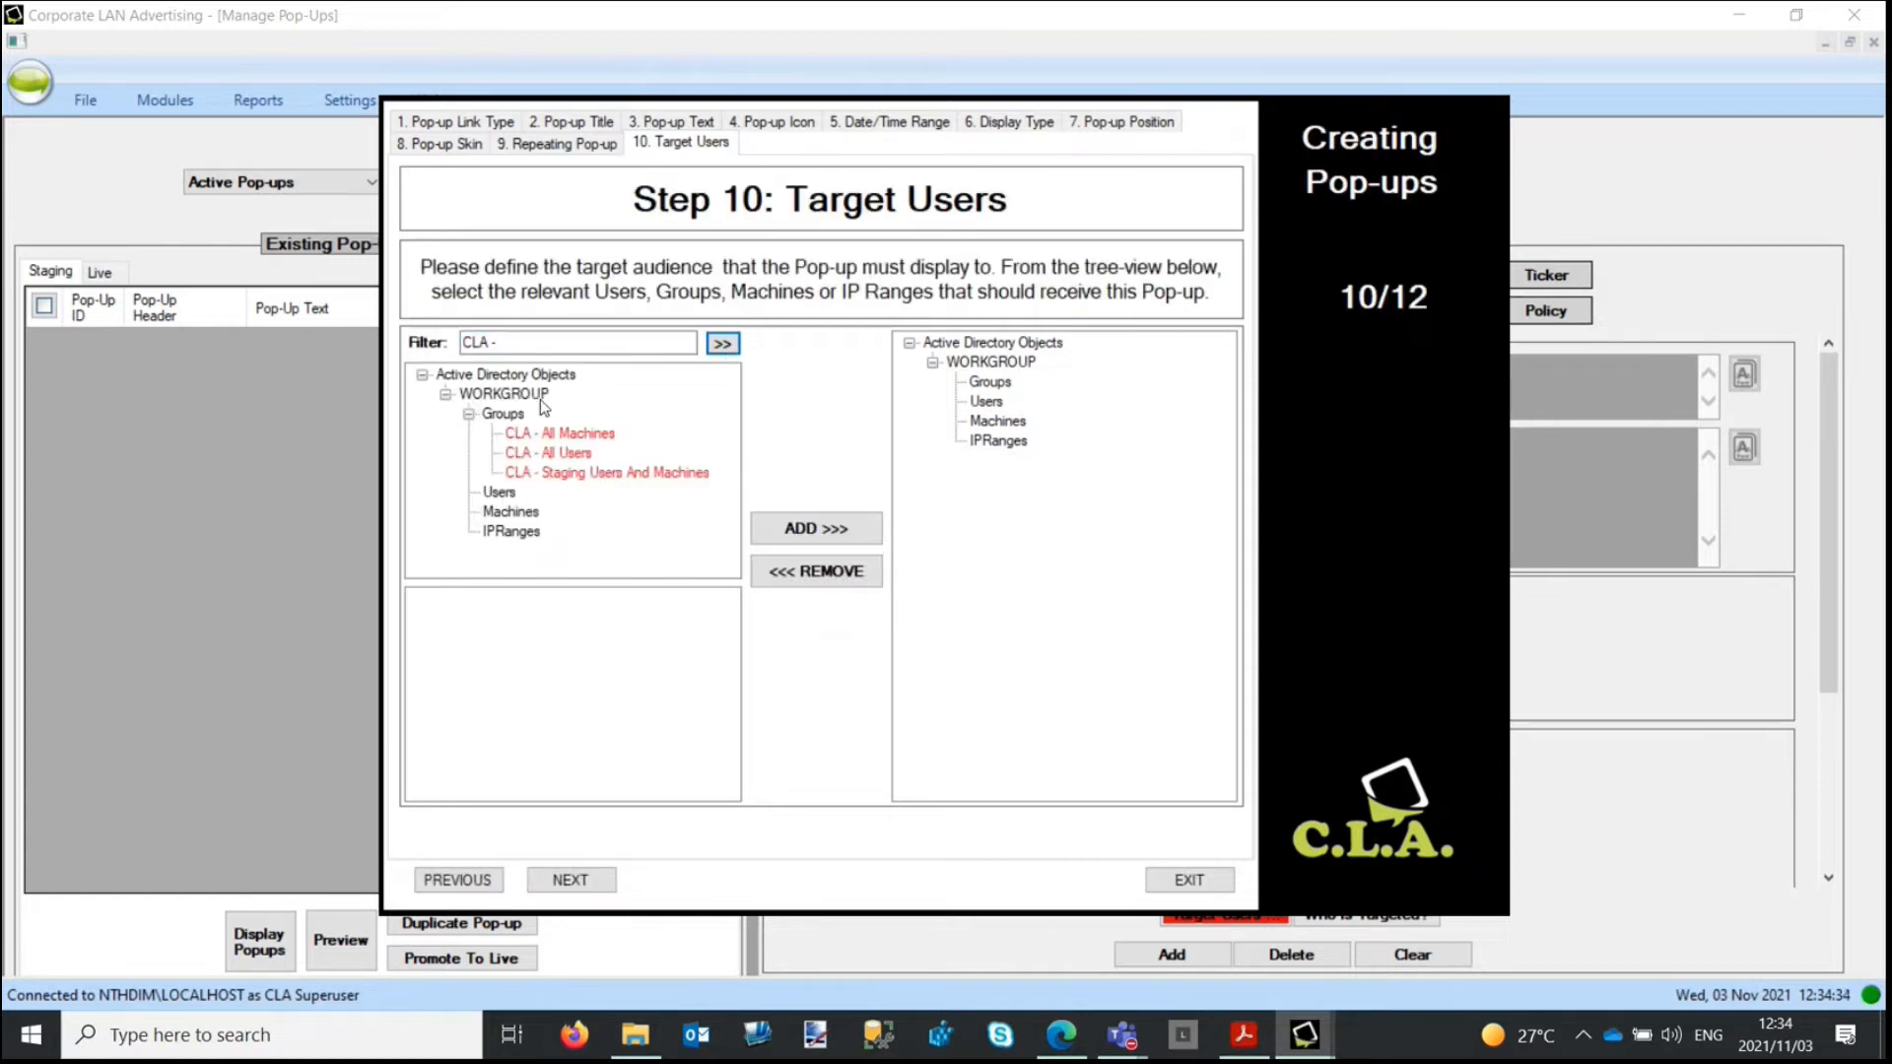
left_click(540, 453)
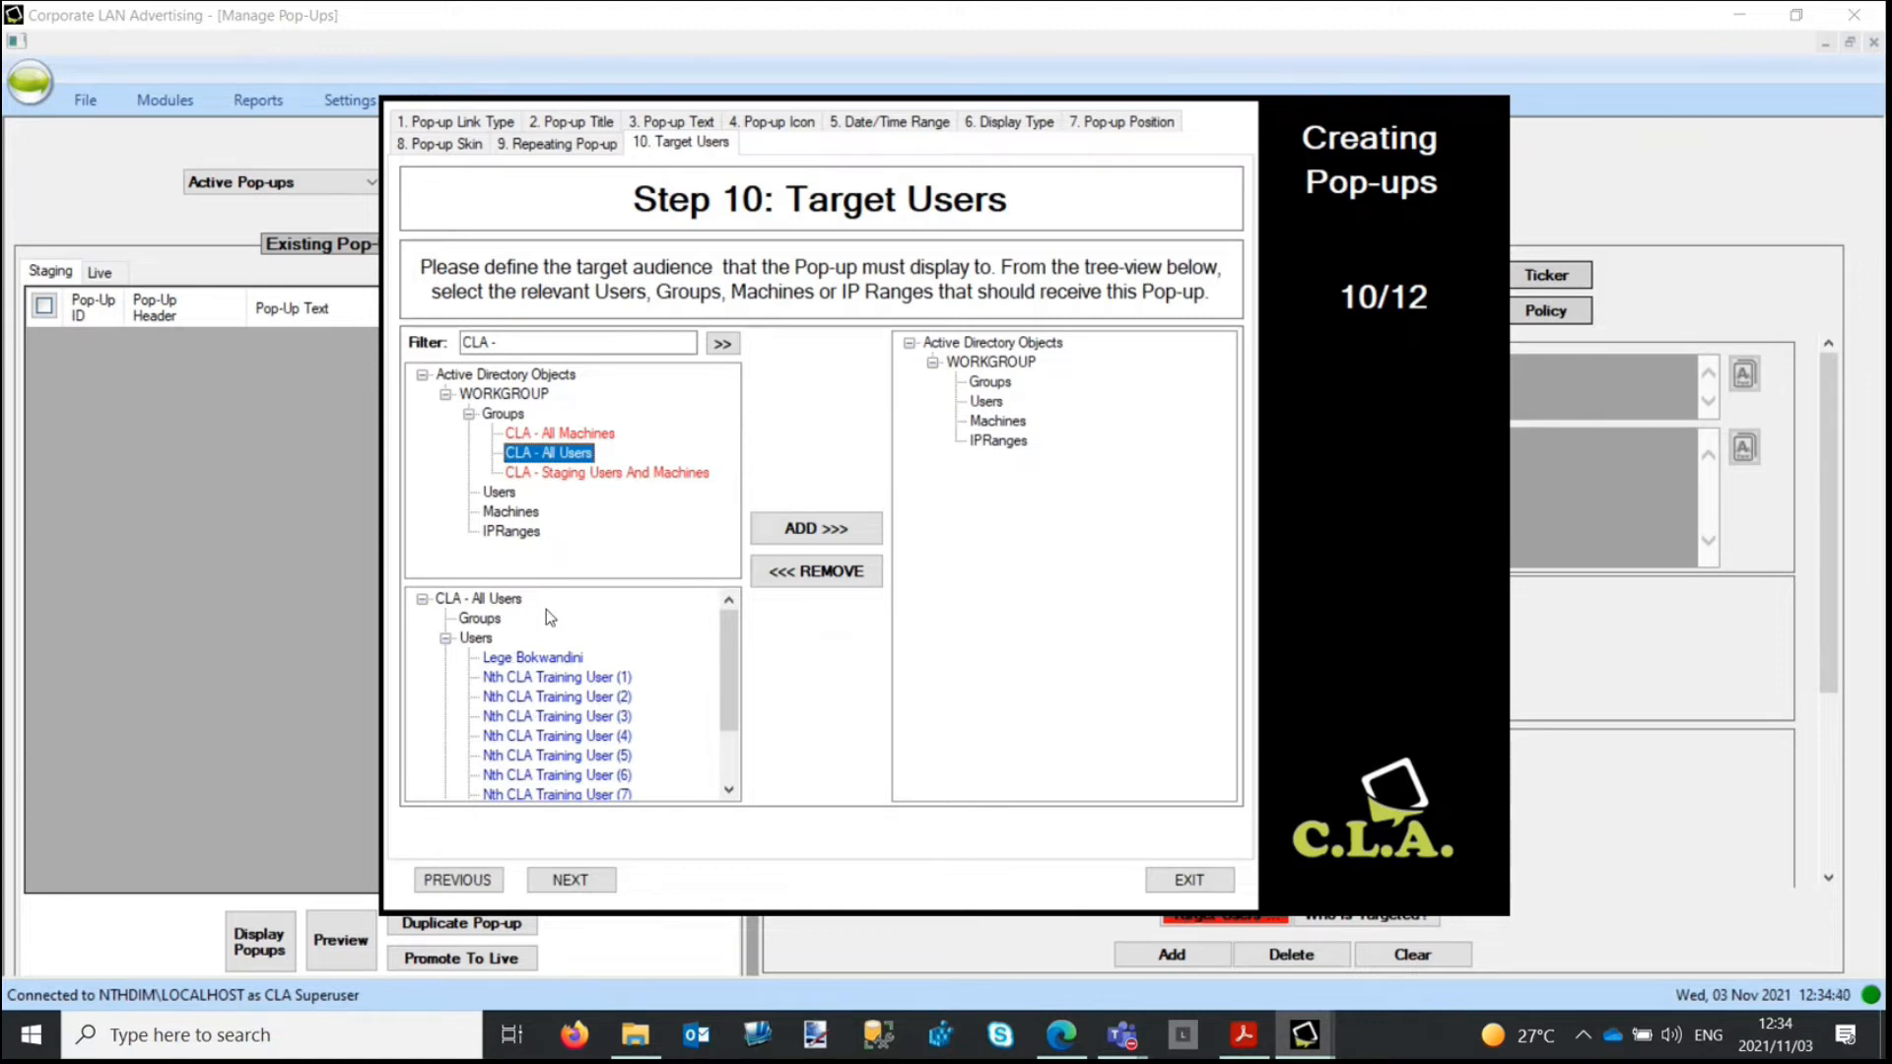
left_click(814, 528)
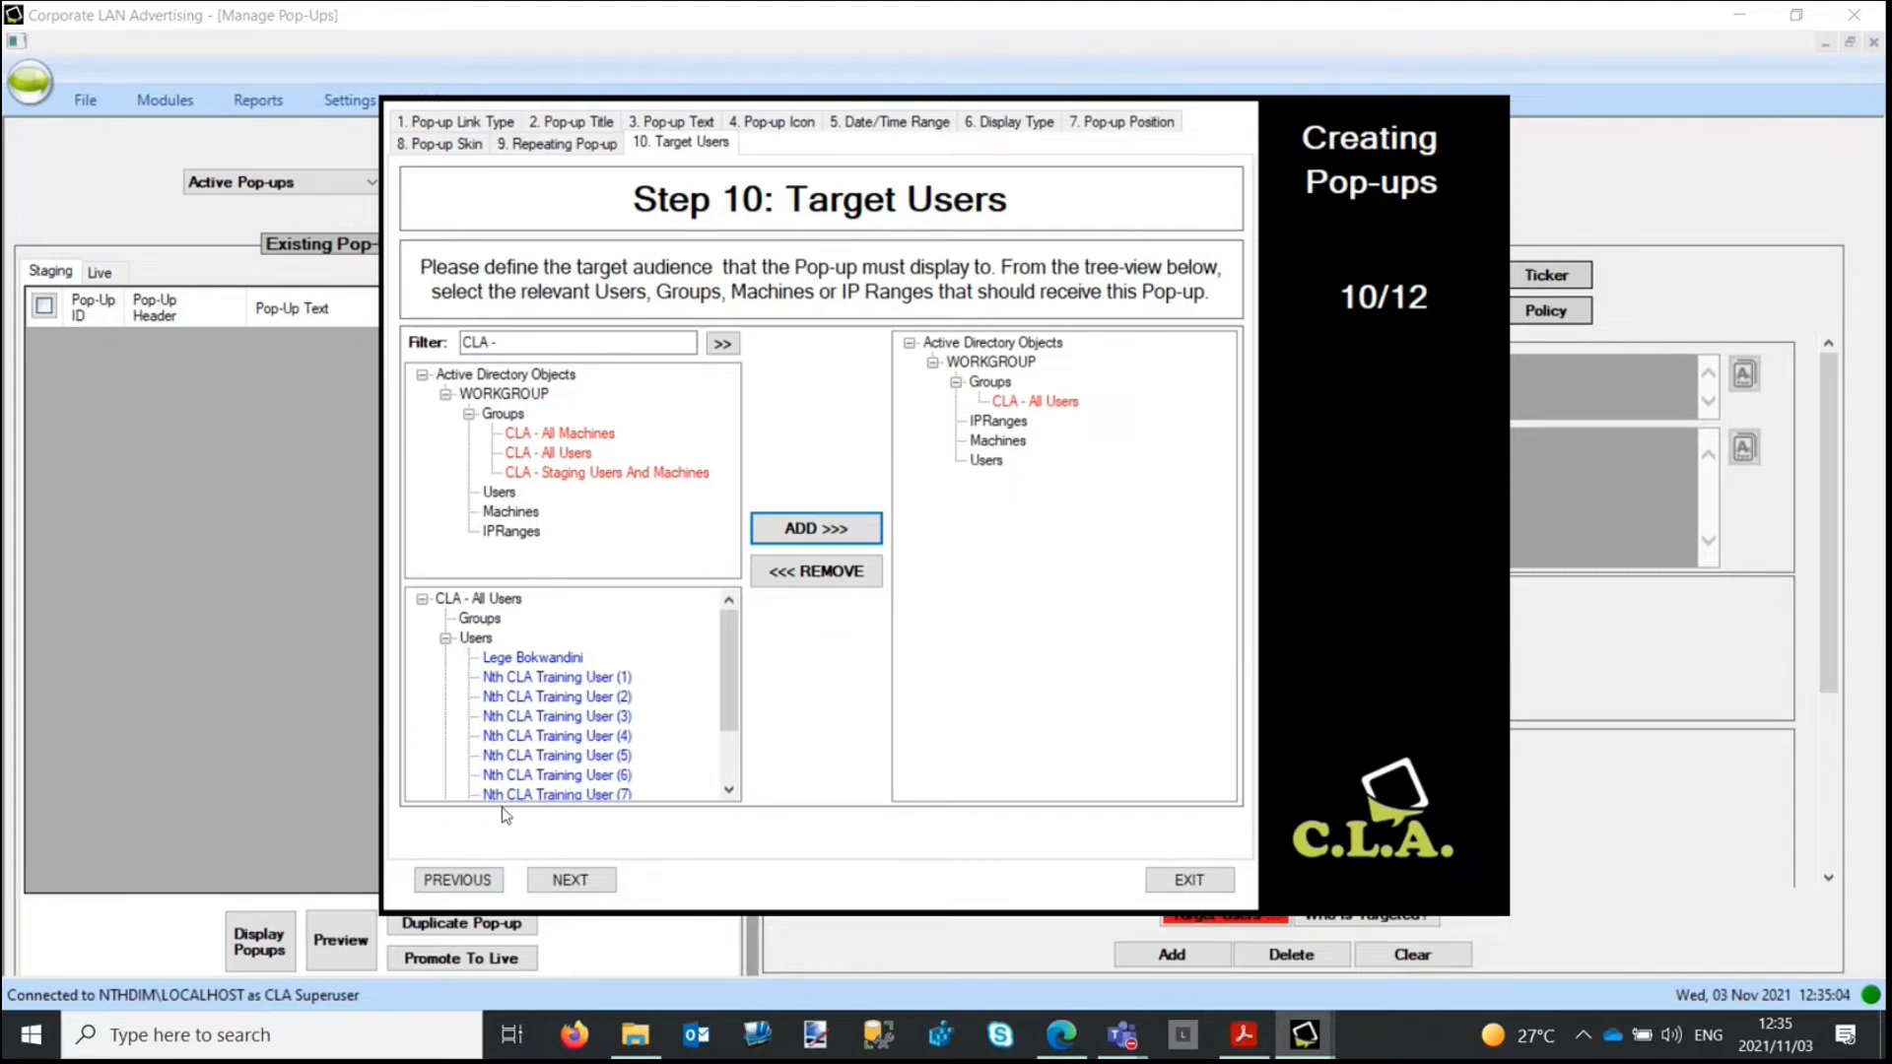
left_click(575, 883)
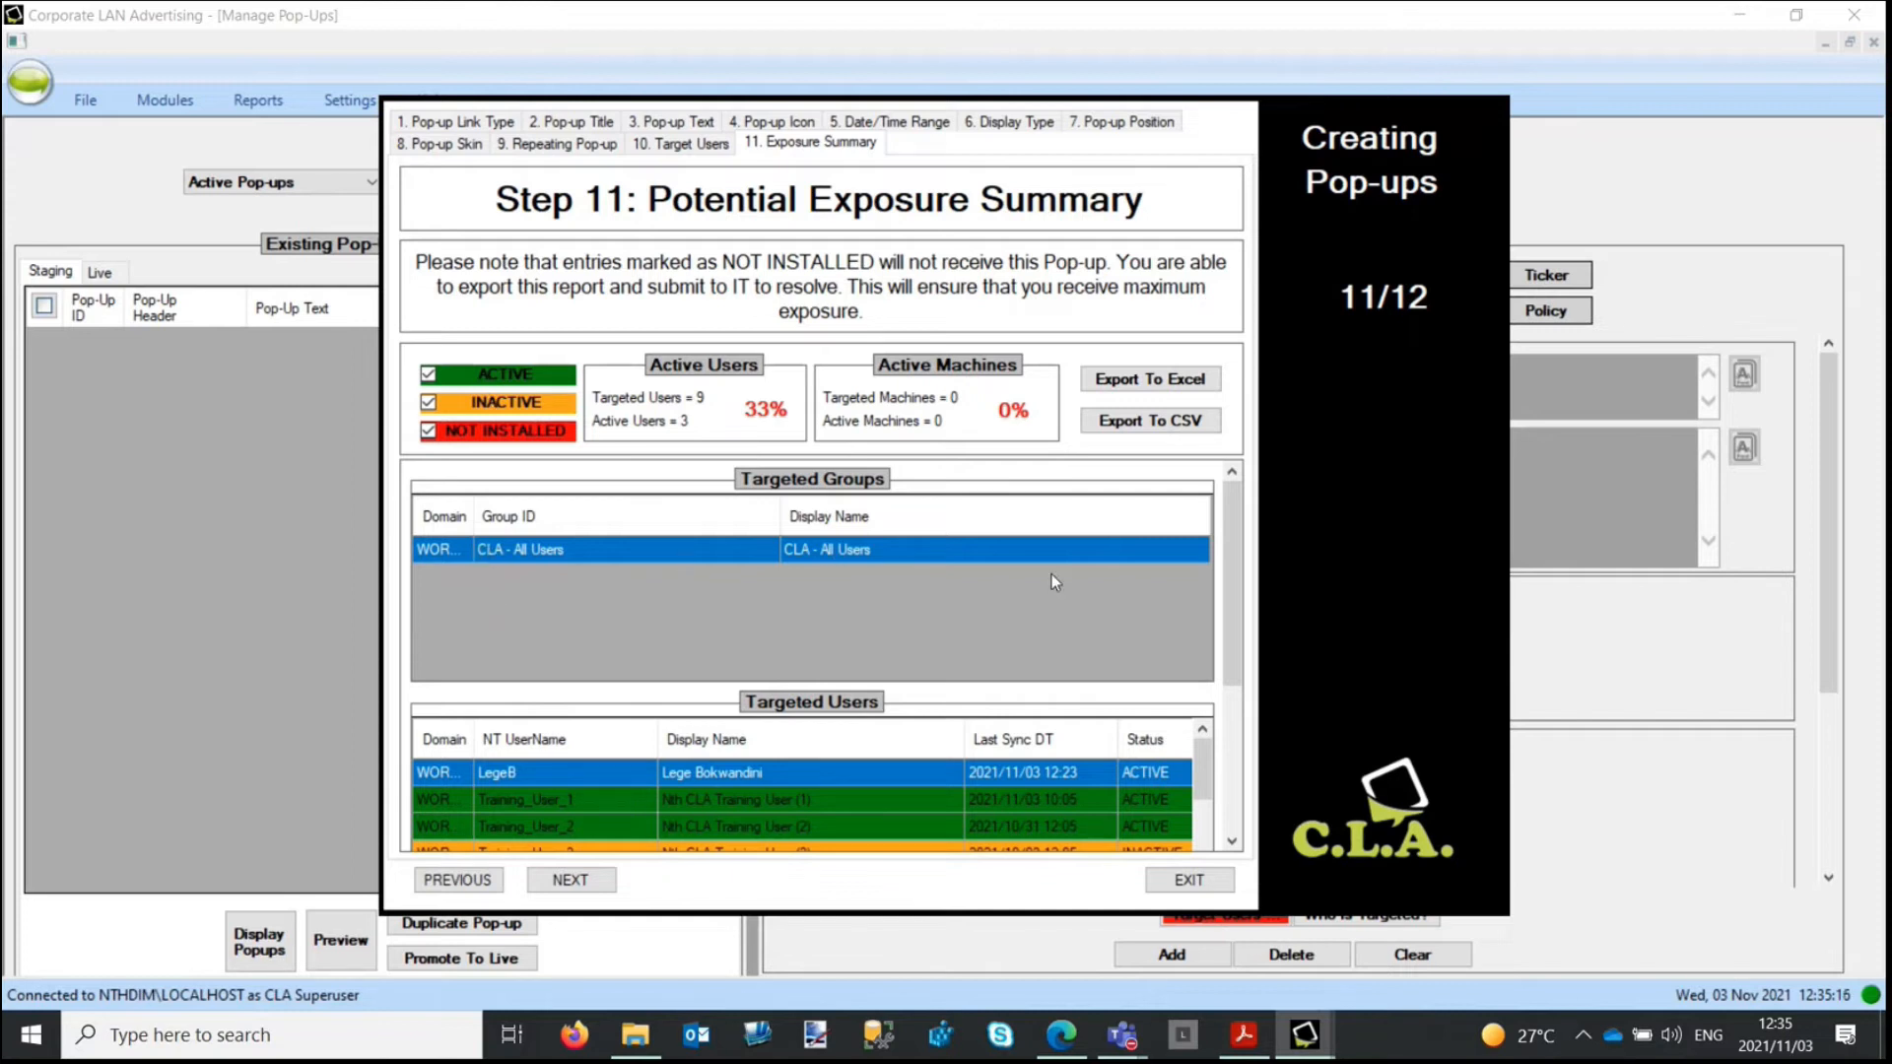
Step: Review the targeted users in the exposure summary and proceed to the final pop-up preview
left_click_drag(1229, 550, 1203, 617)
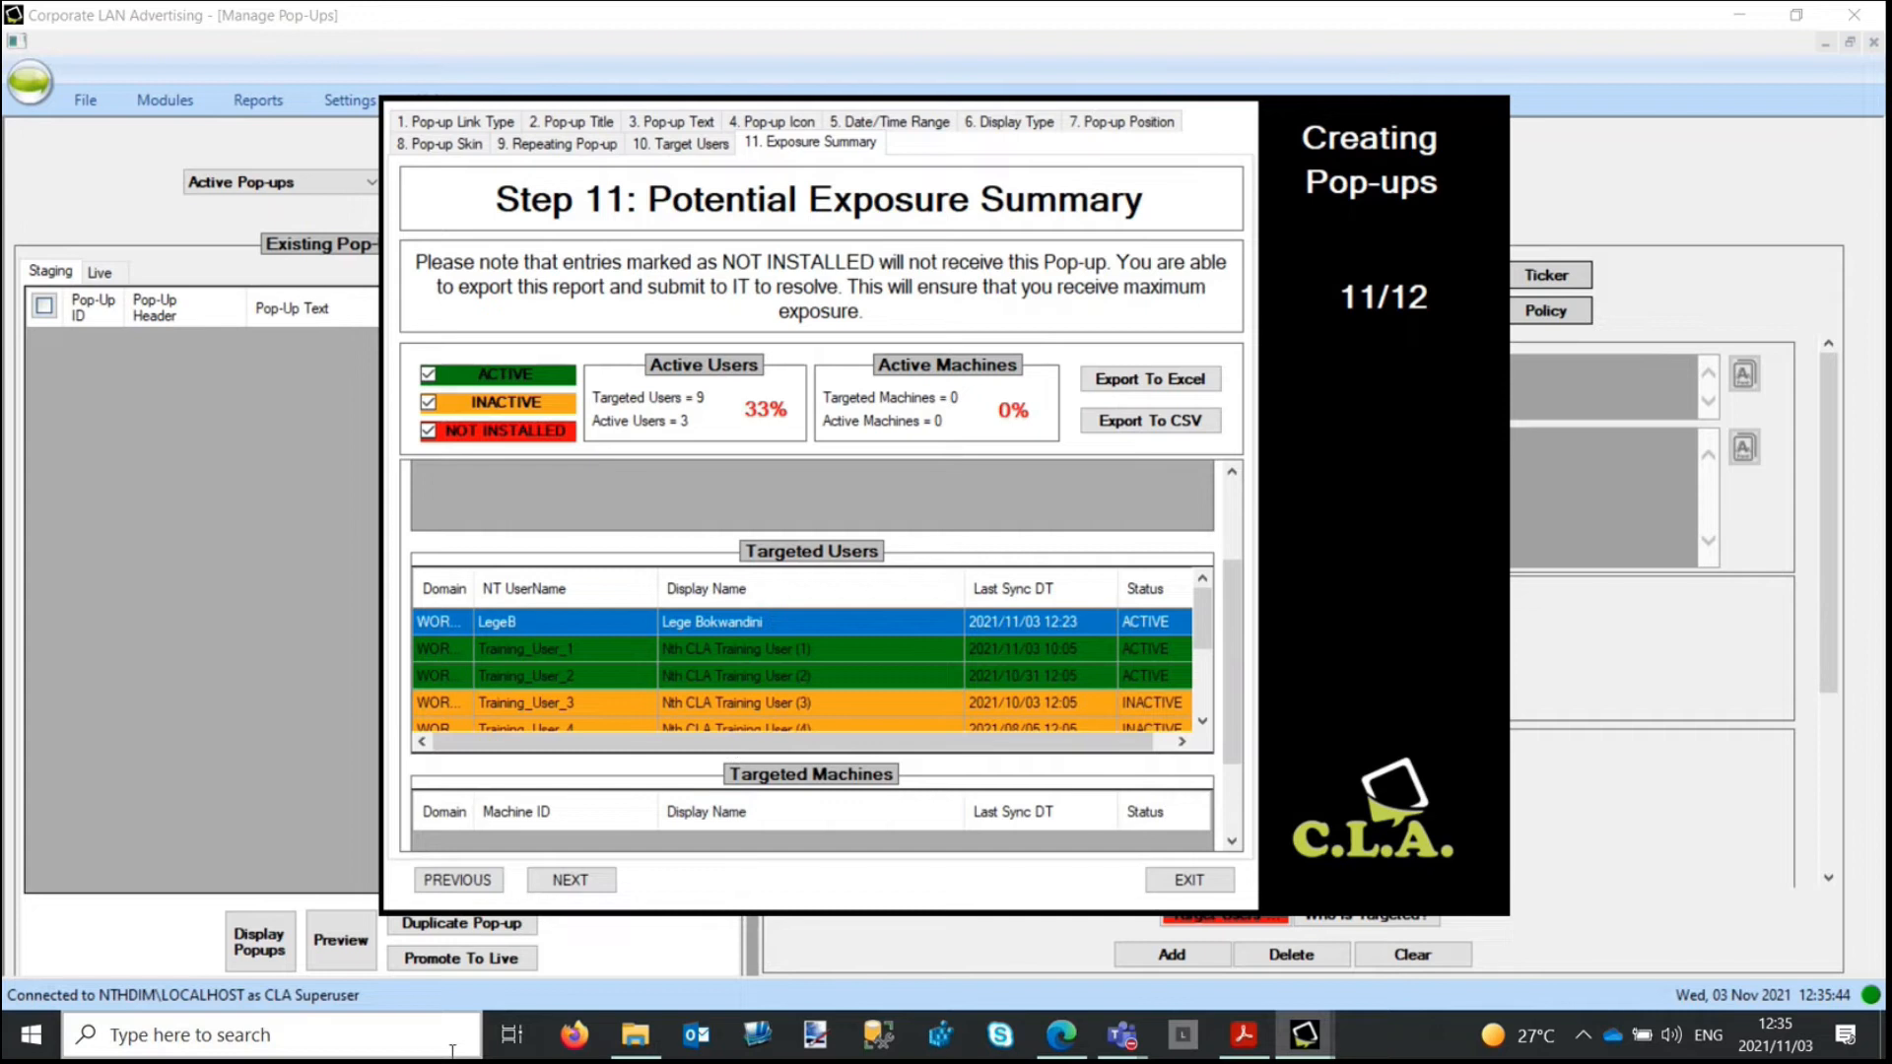
left_click(572, 890)
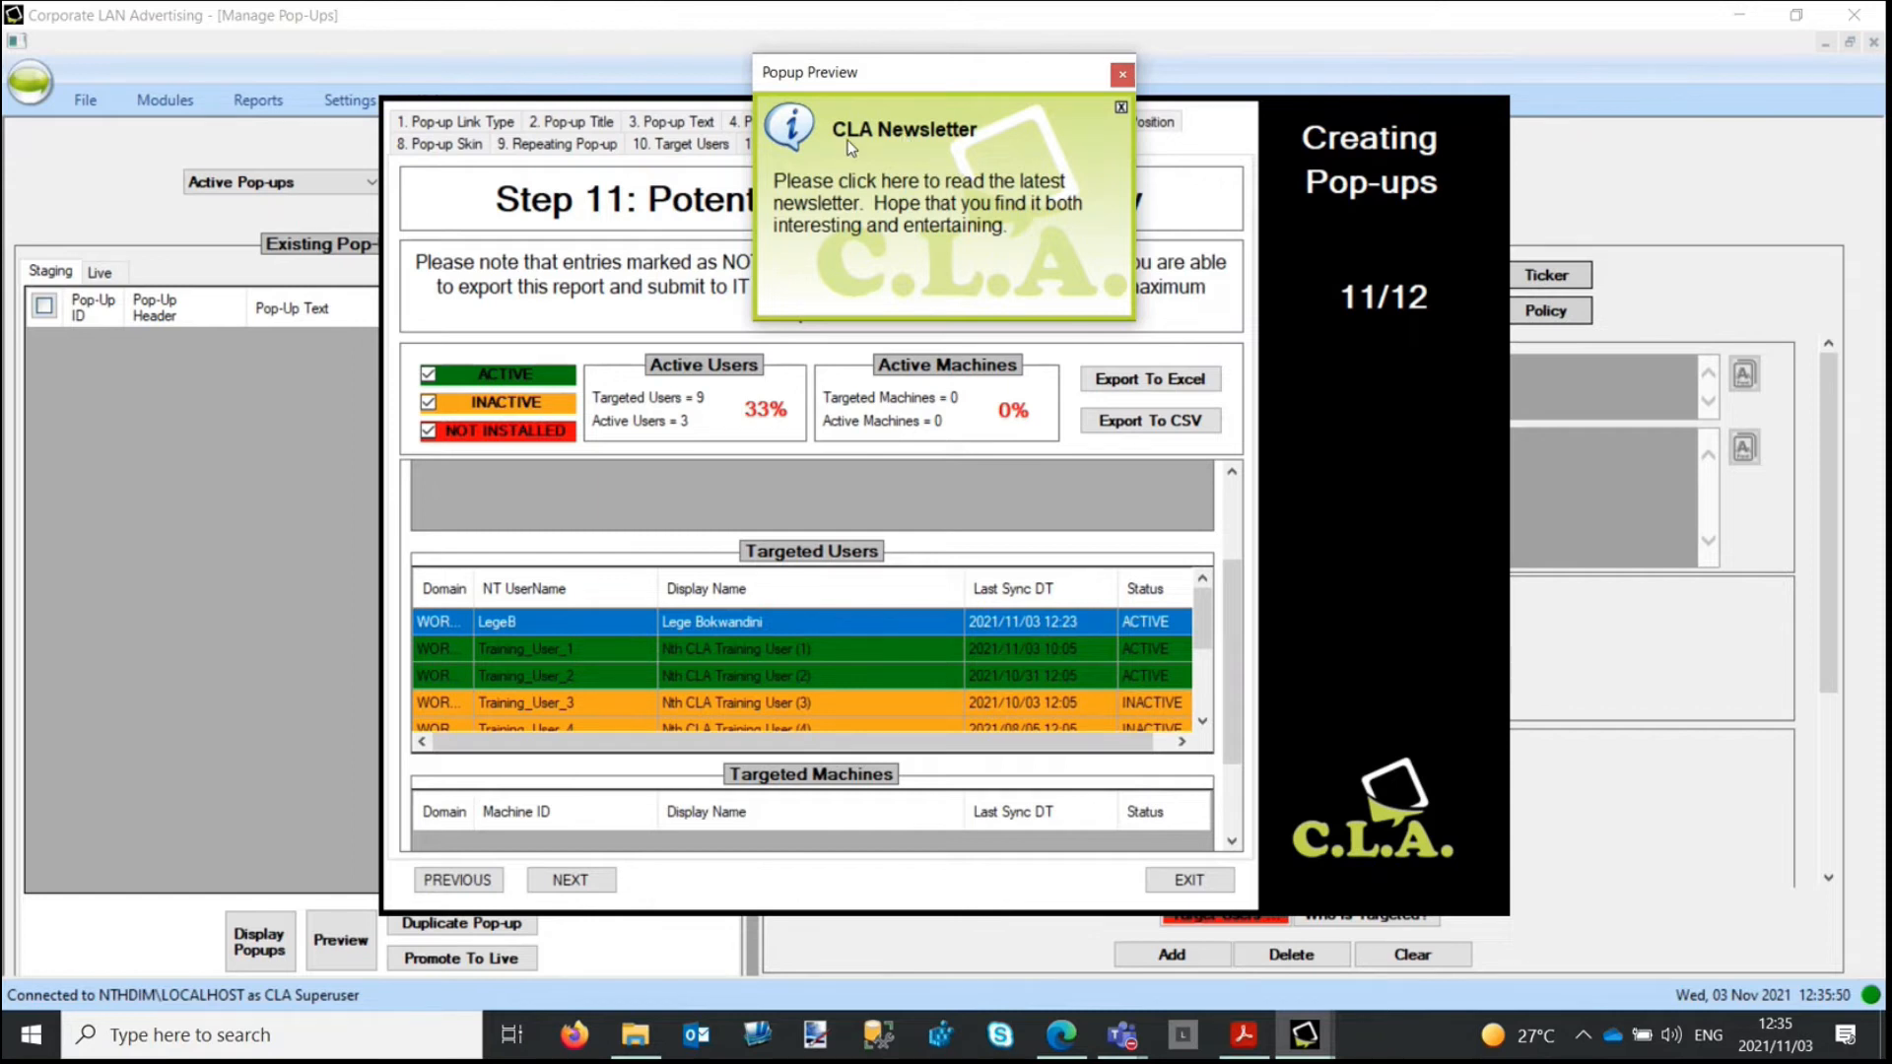
left_click(1122, 74)
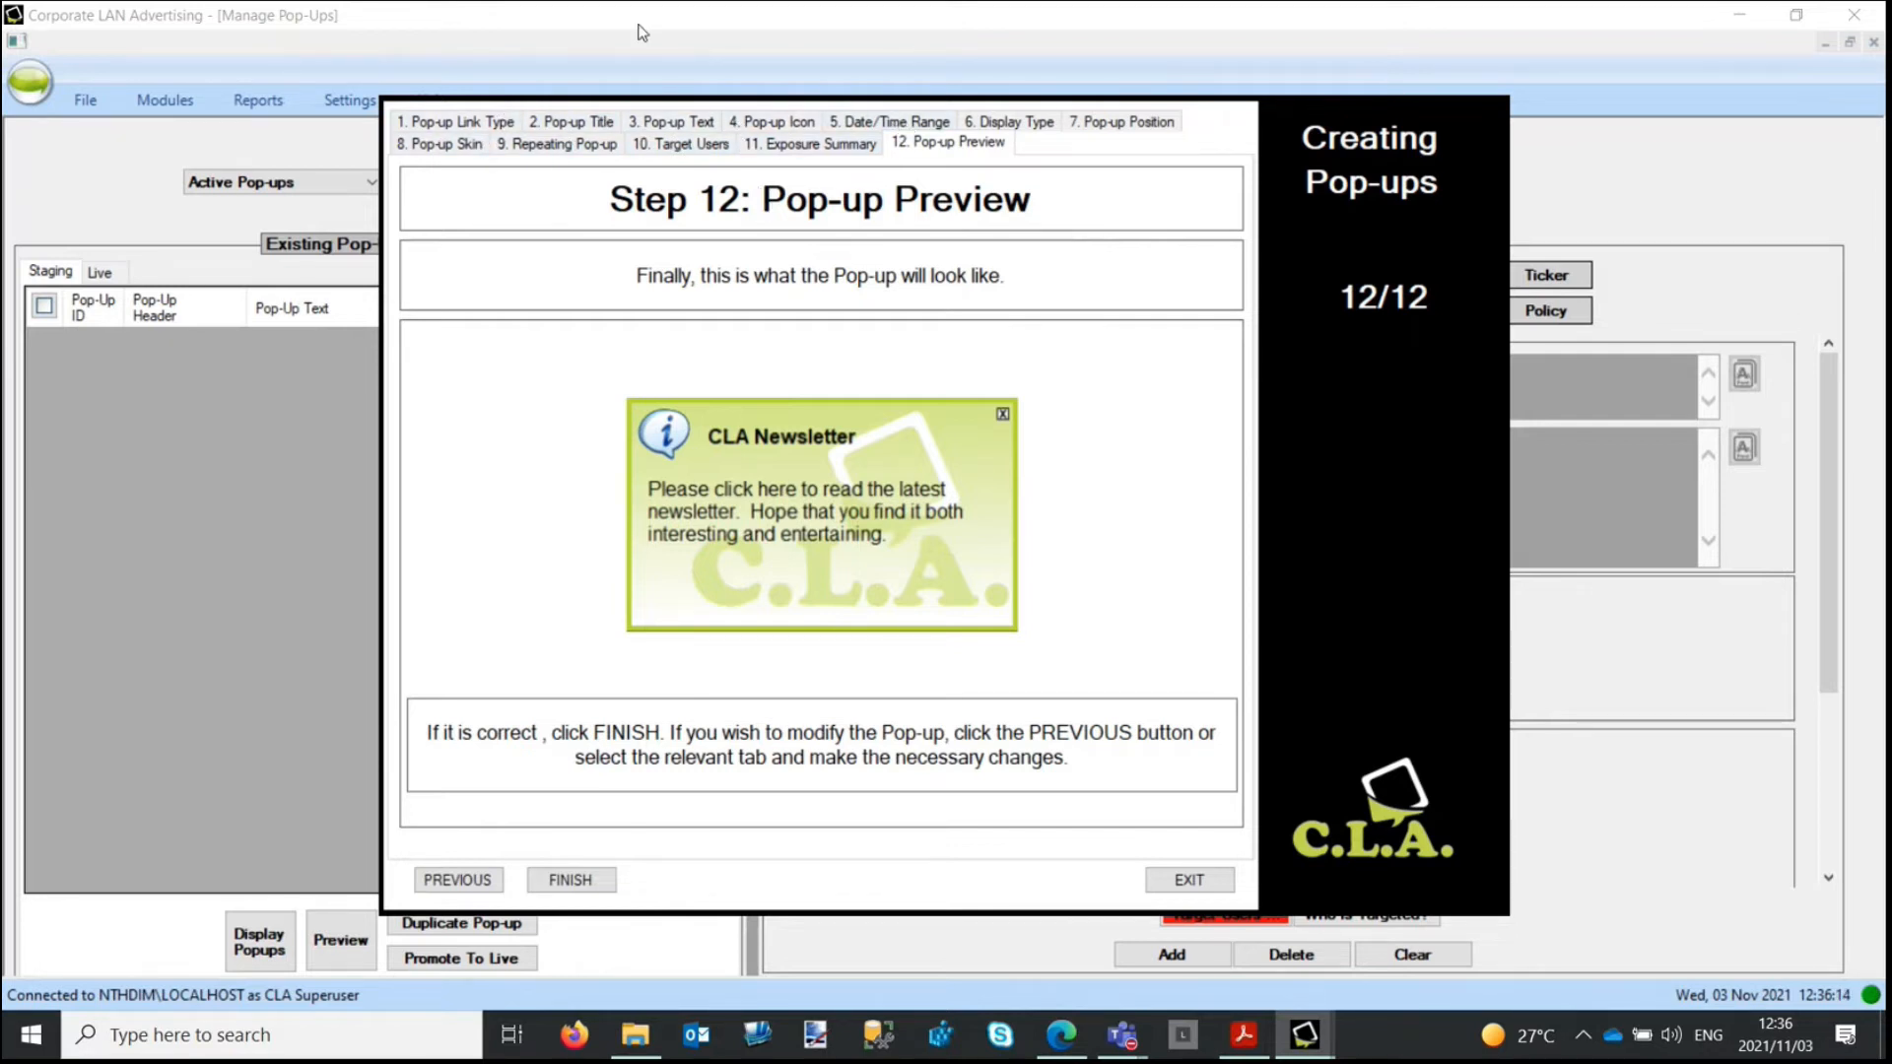
Step: Set the pop-up title's font size to 5, return to the final preview and finish the wizard
left_click(584, 124)
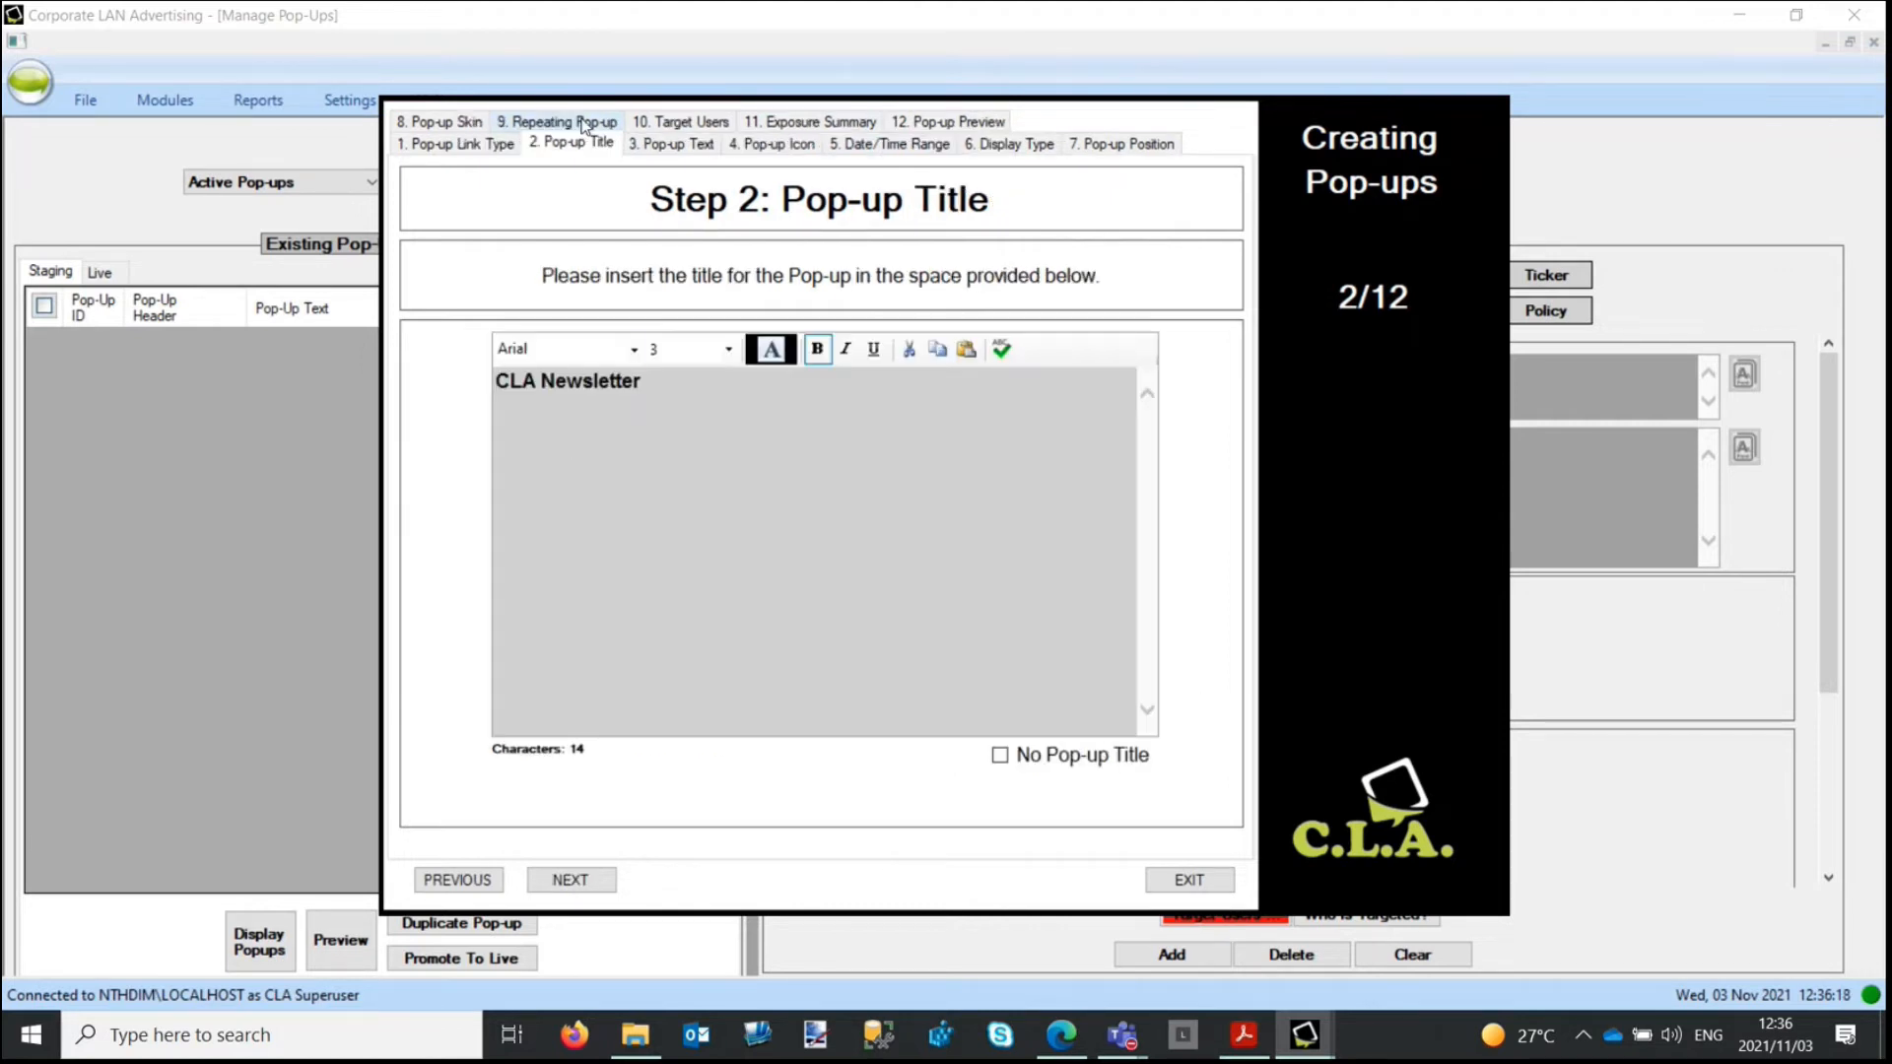
left_click_drag(649, 384, 509, 363)
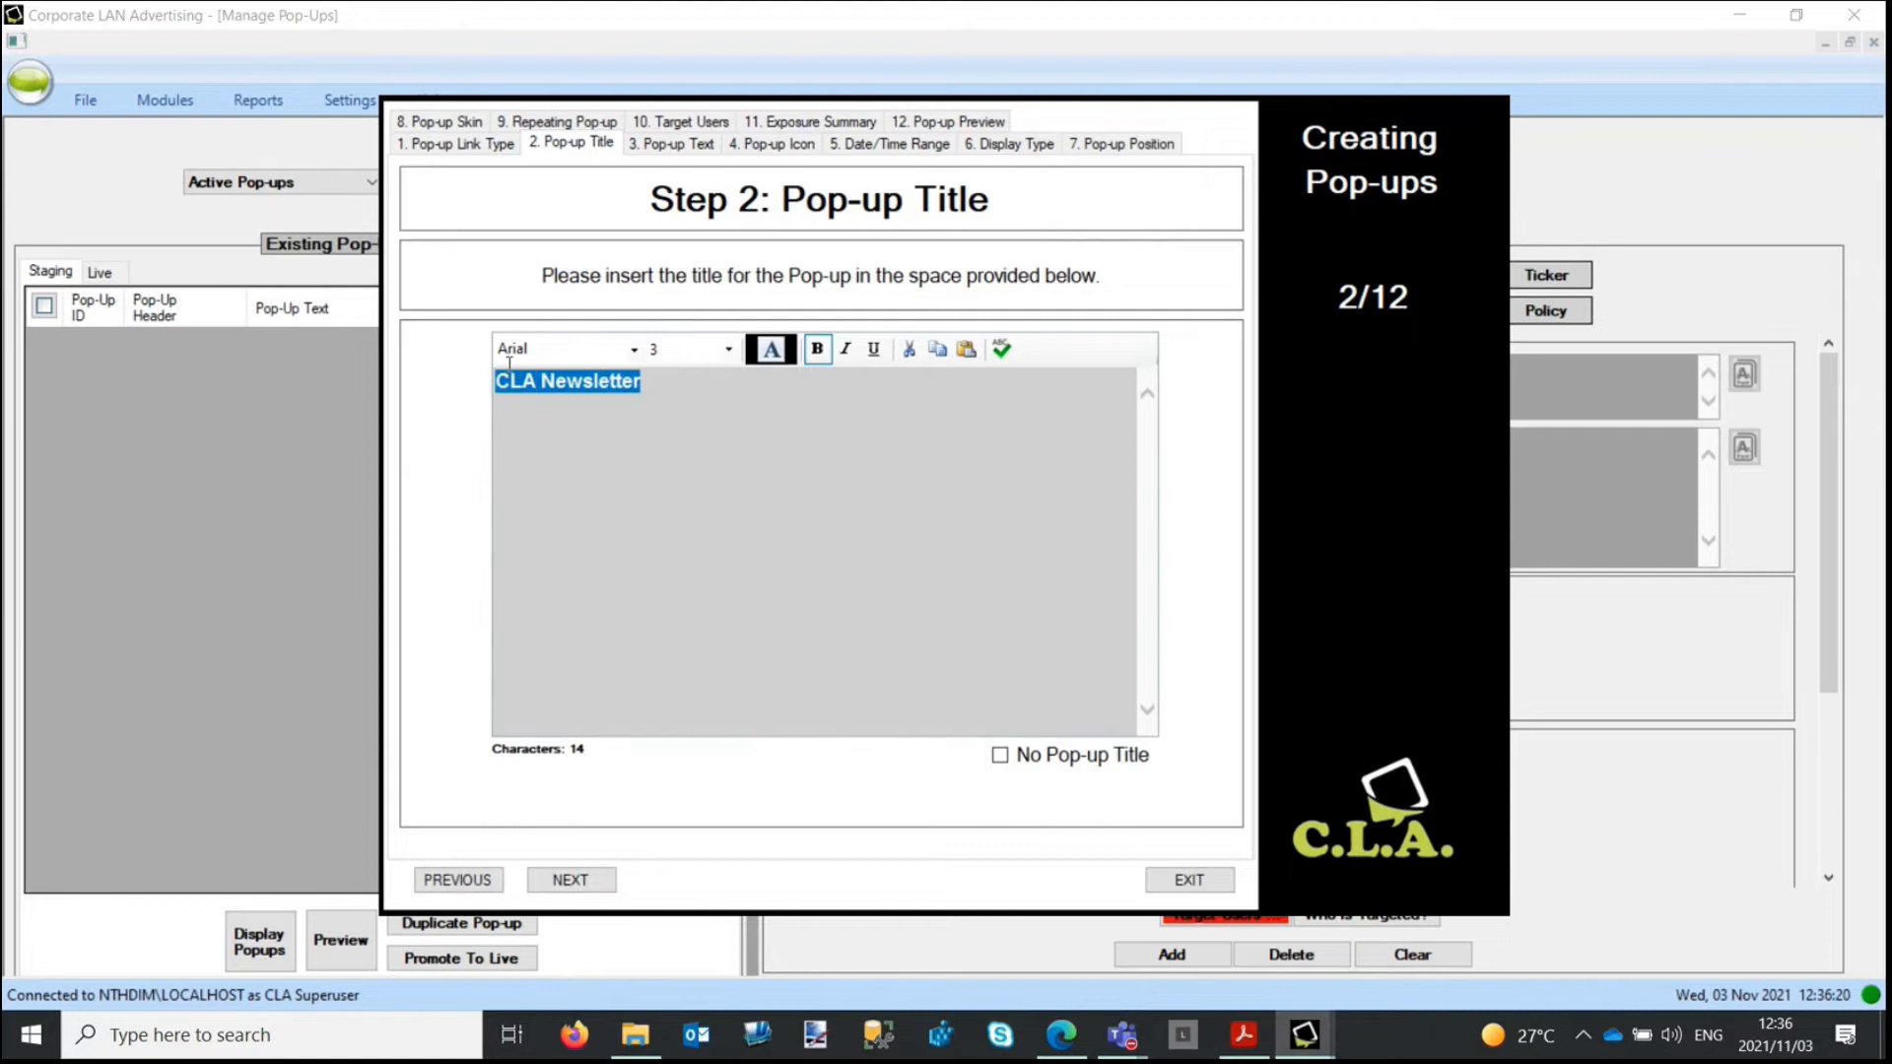
left_click(729, 349)
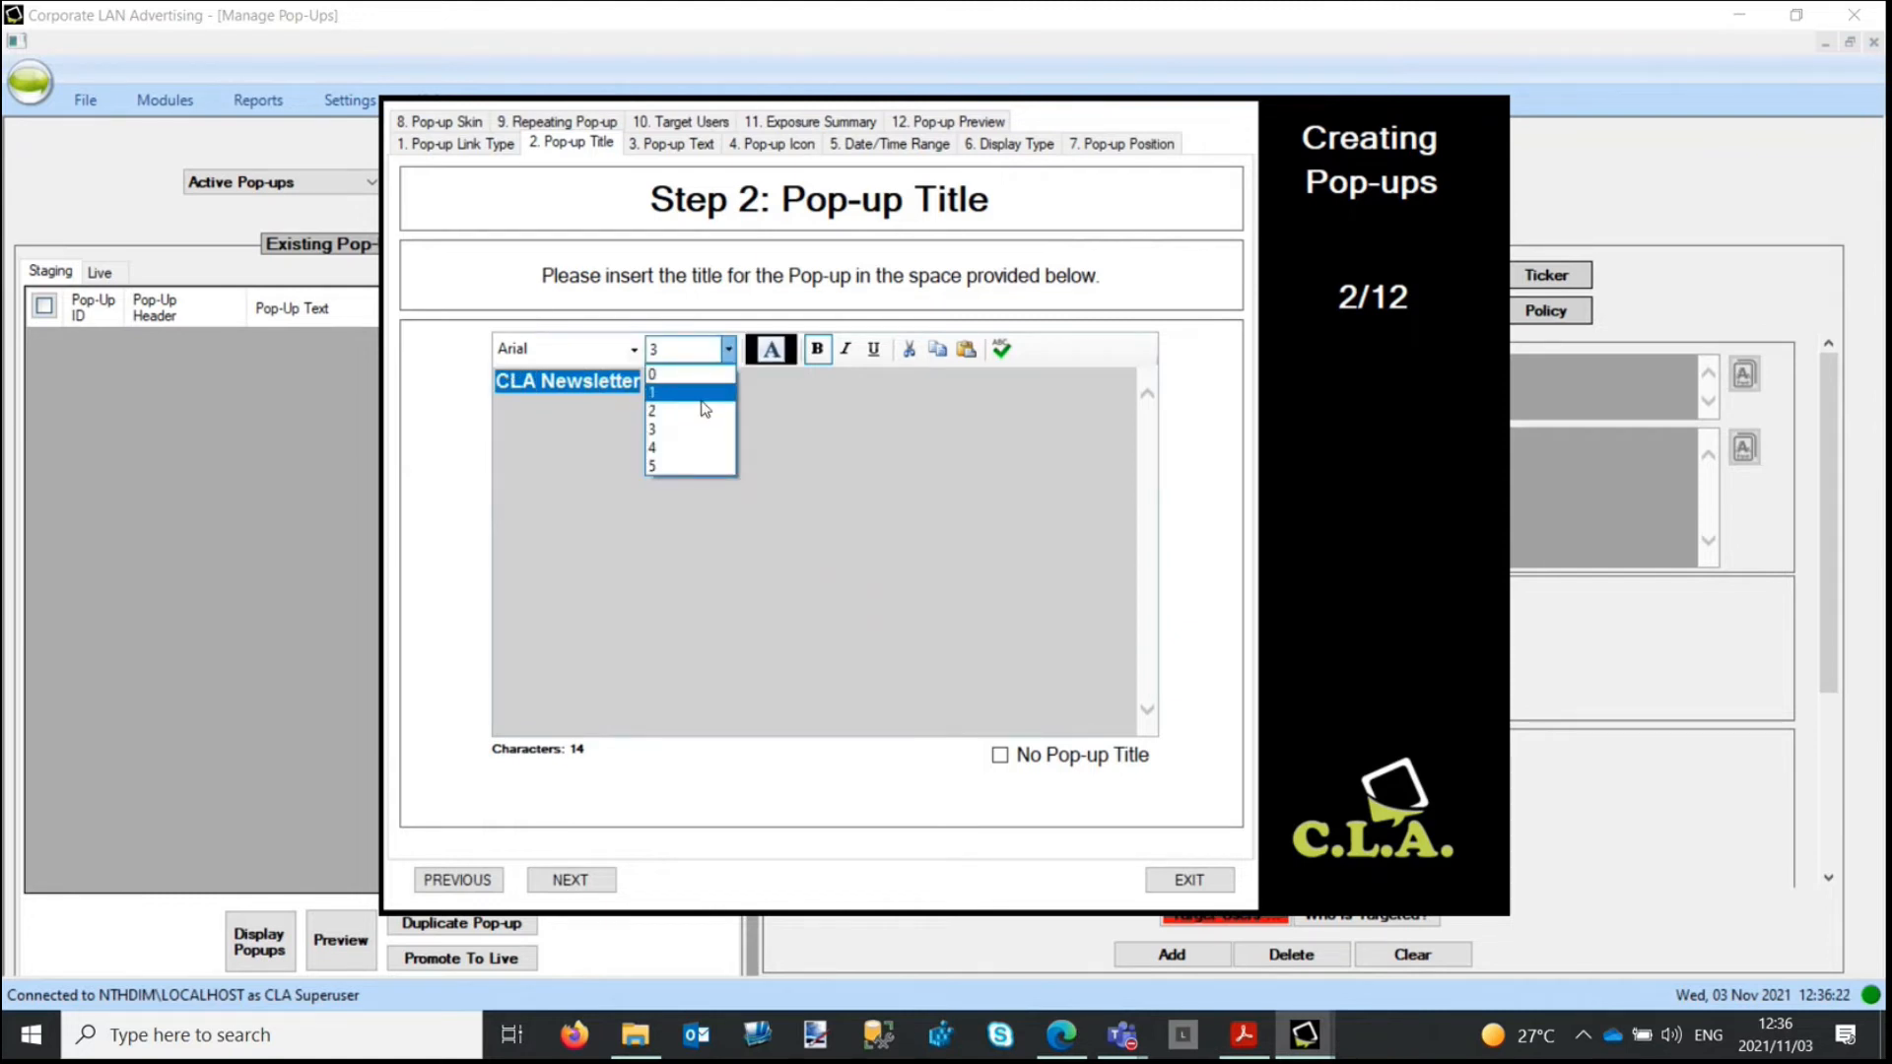
left_click(676, 464)
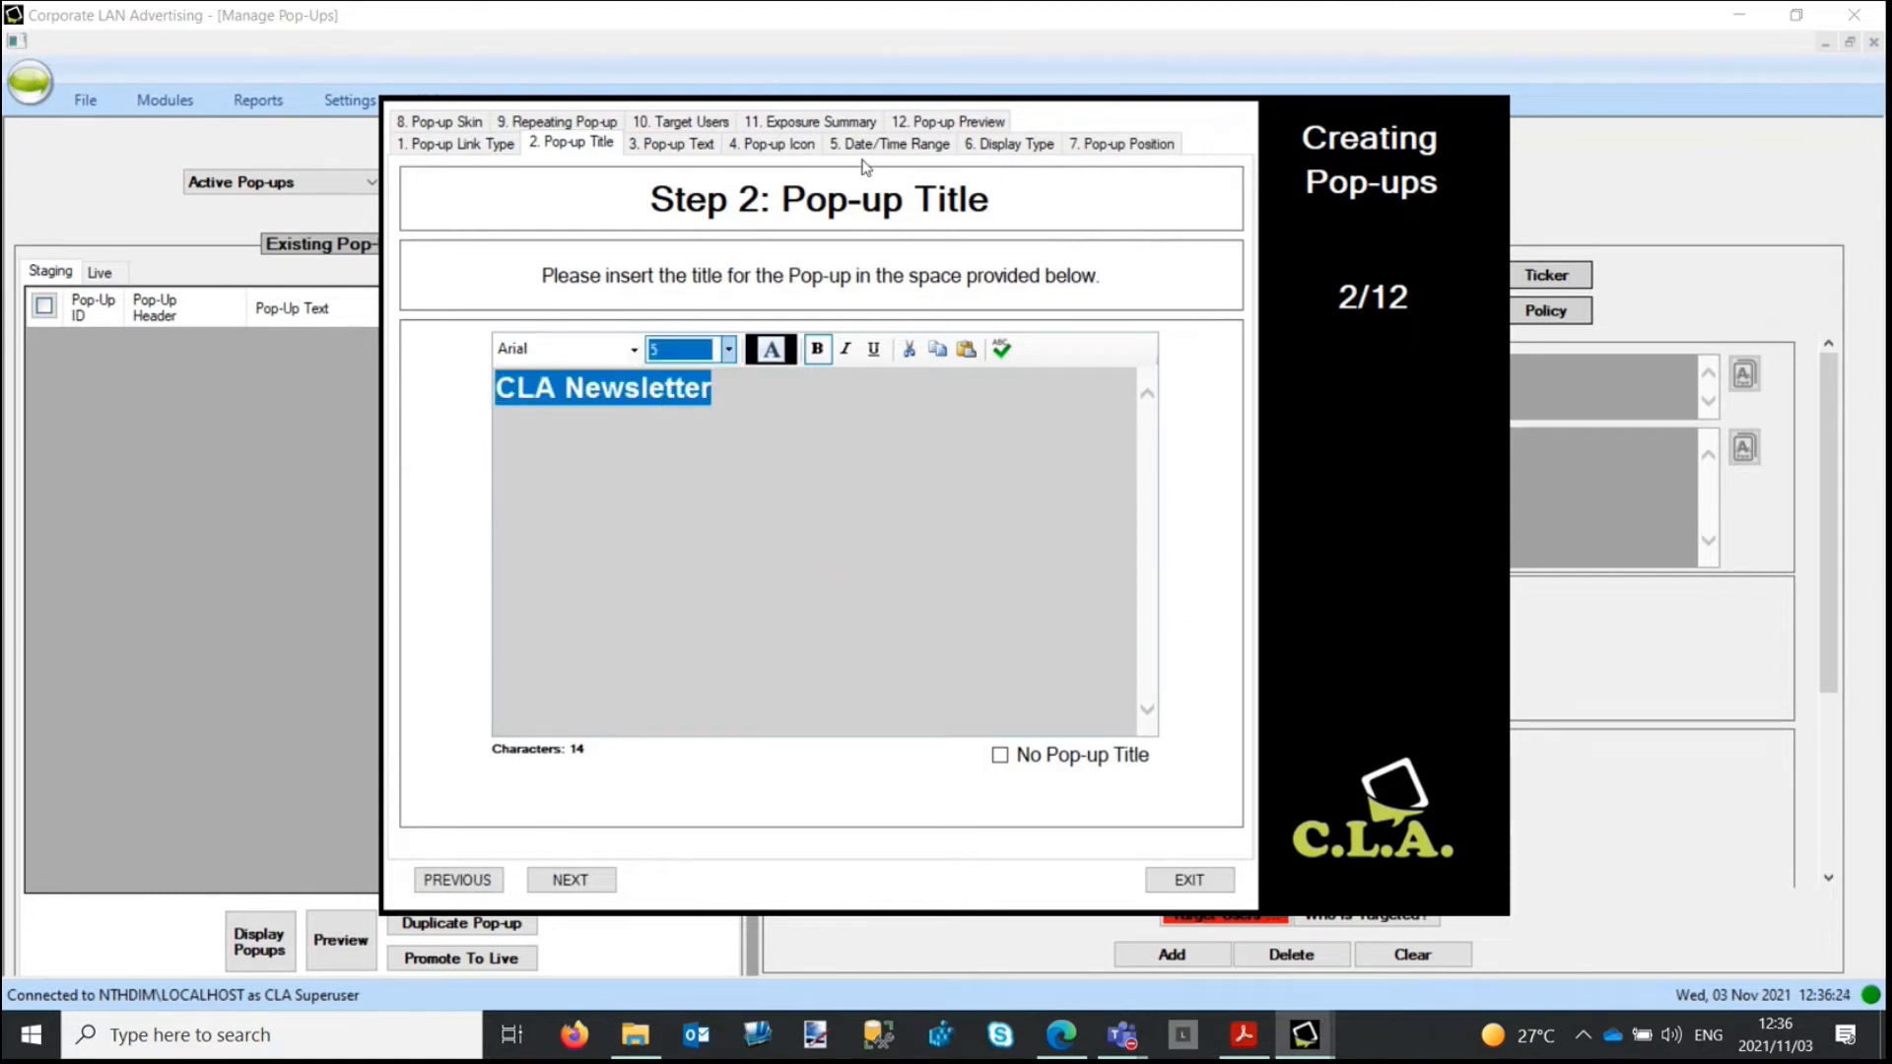
left_click(936, 123)
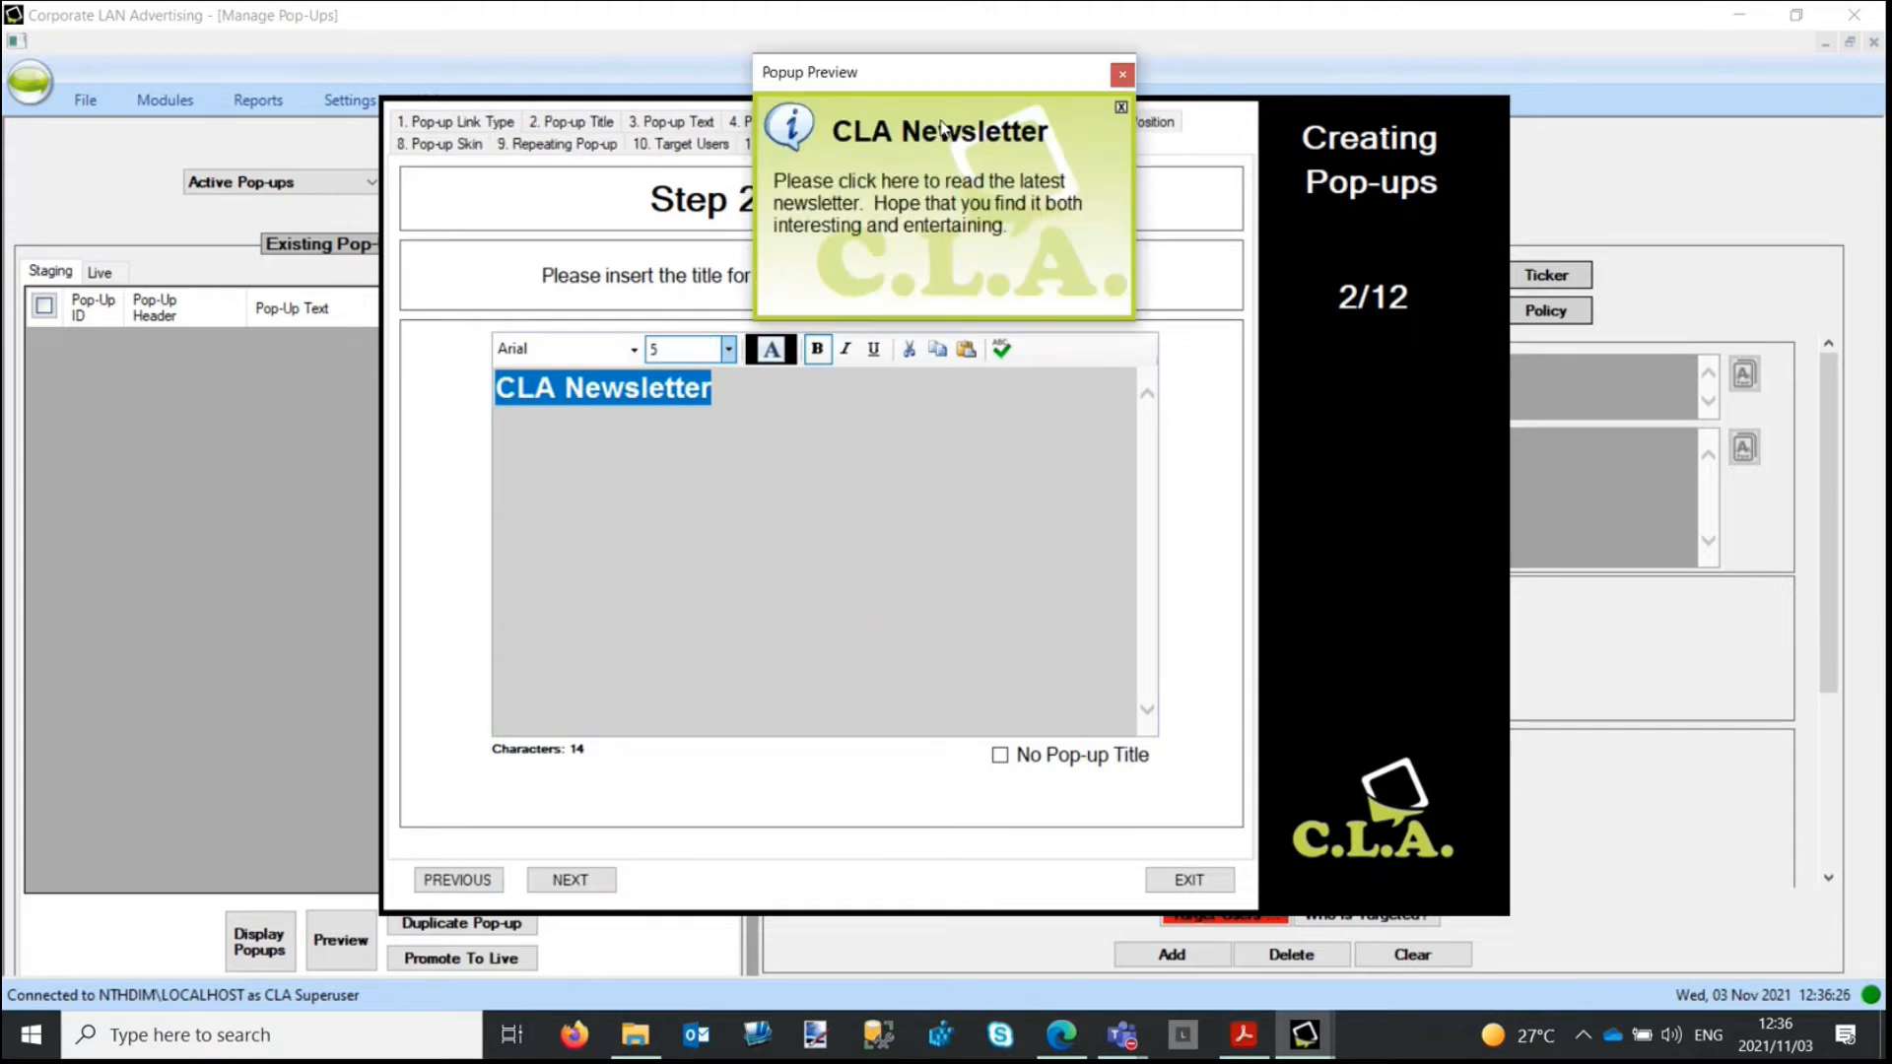
left_click(1124, 73)
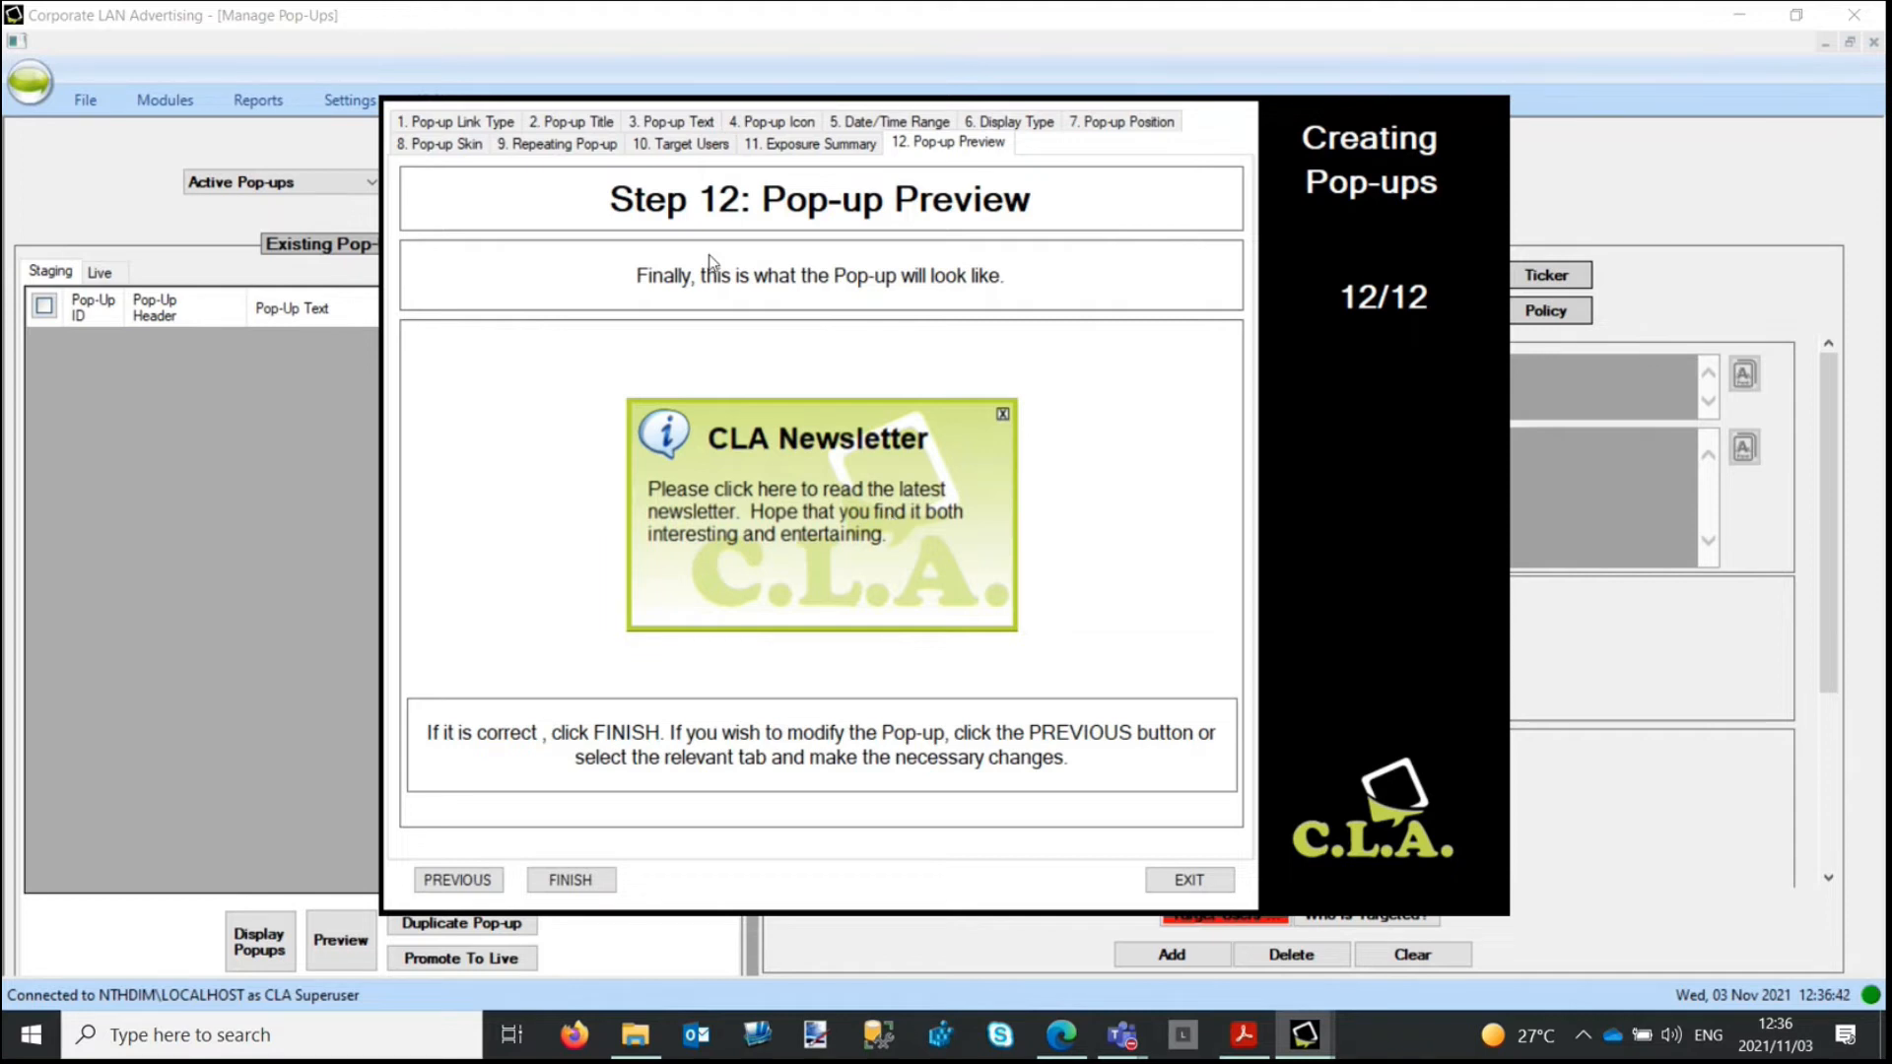
left_click(601, 887)
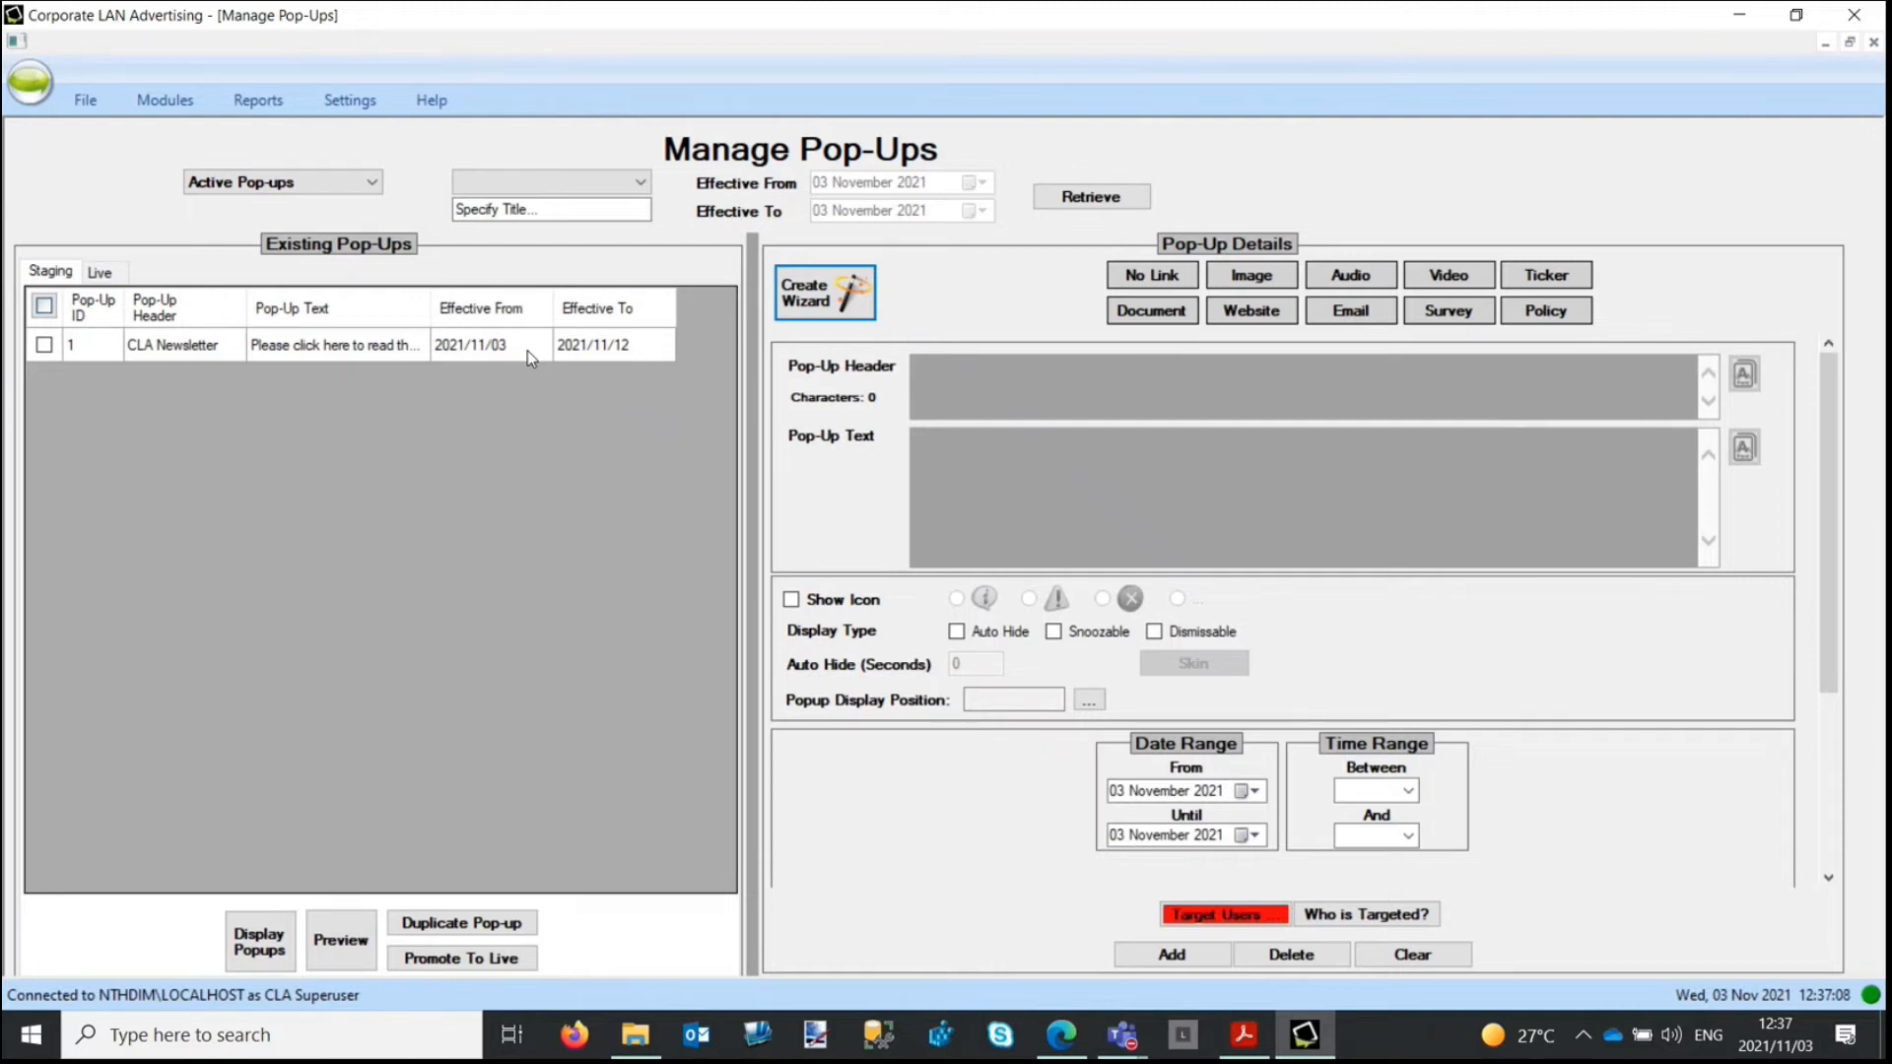
Step: Look over the filter choices for existing pop-ups, select the CLA Newsletter pop-up in the staging list and preview it
left_click(240, 184)
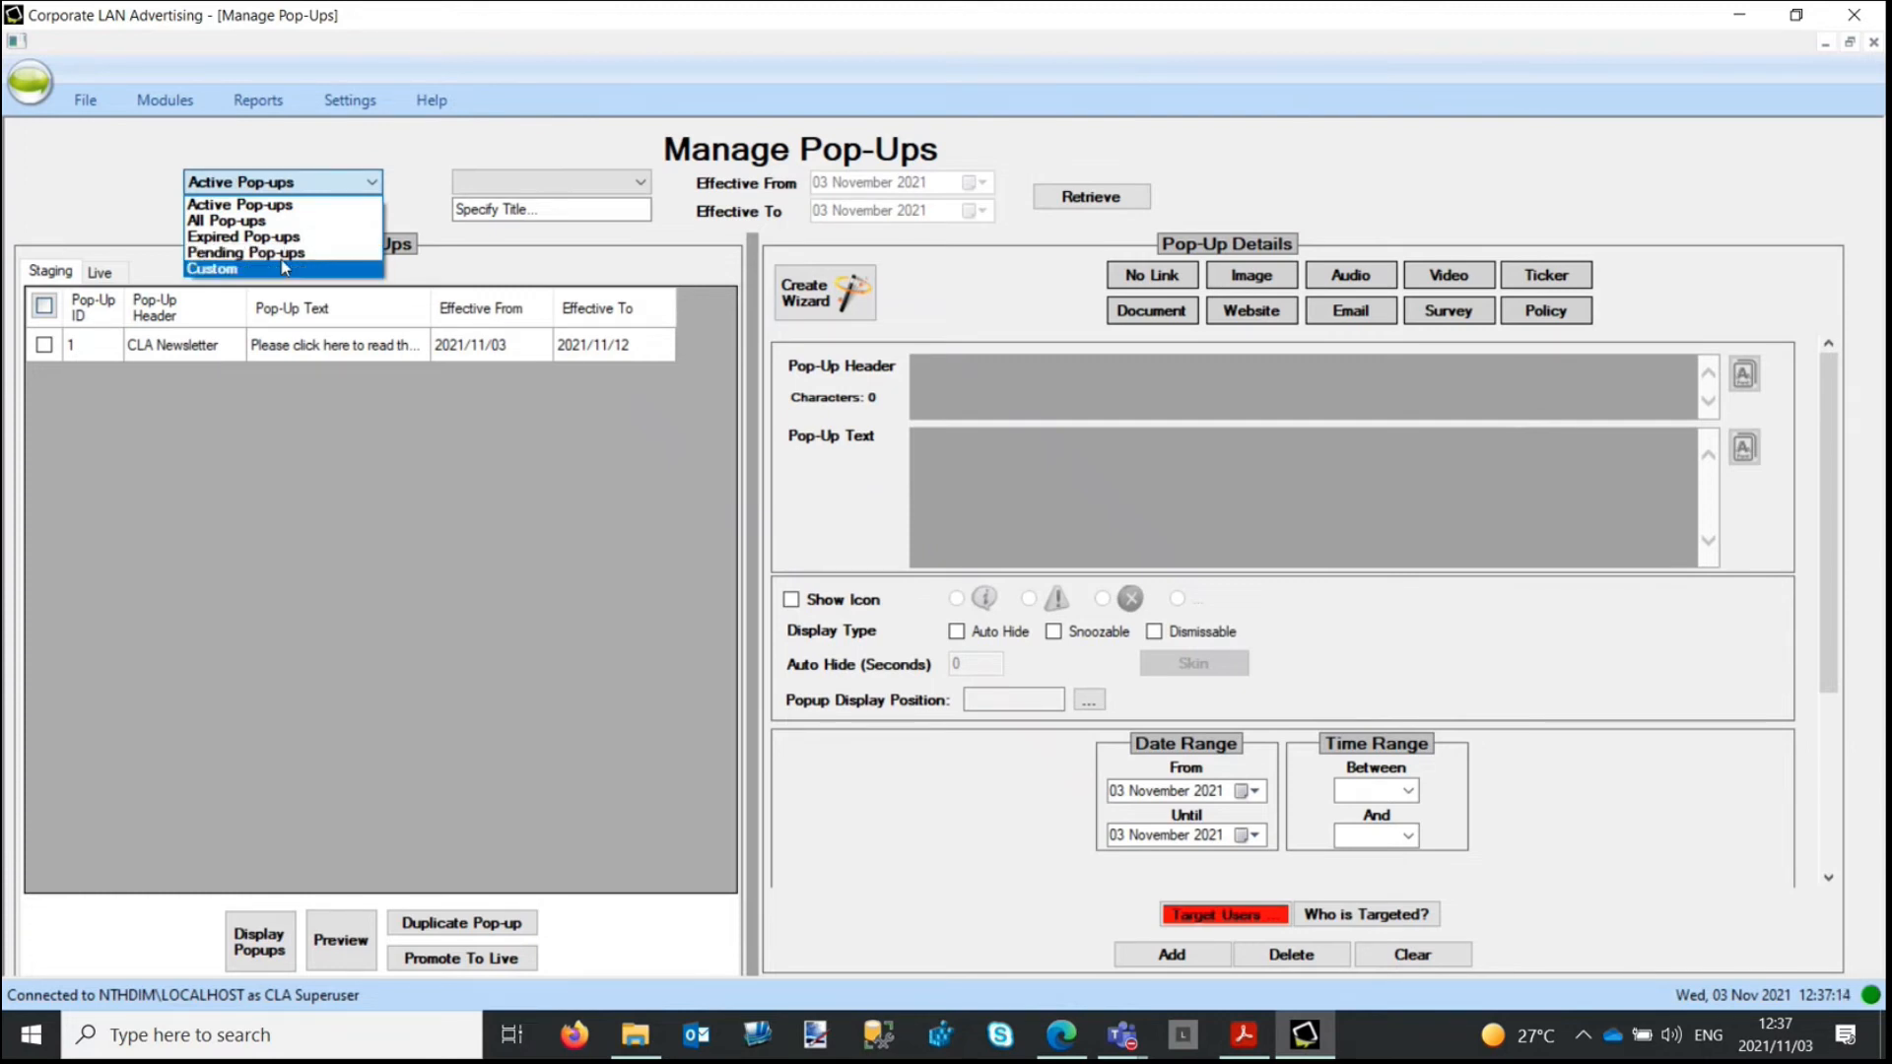
left_click(298, 431)
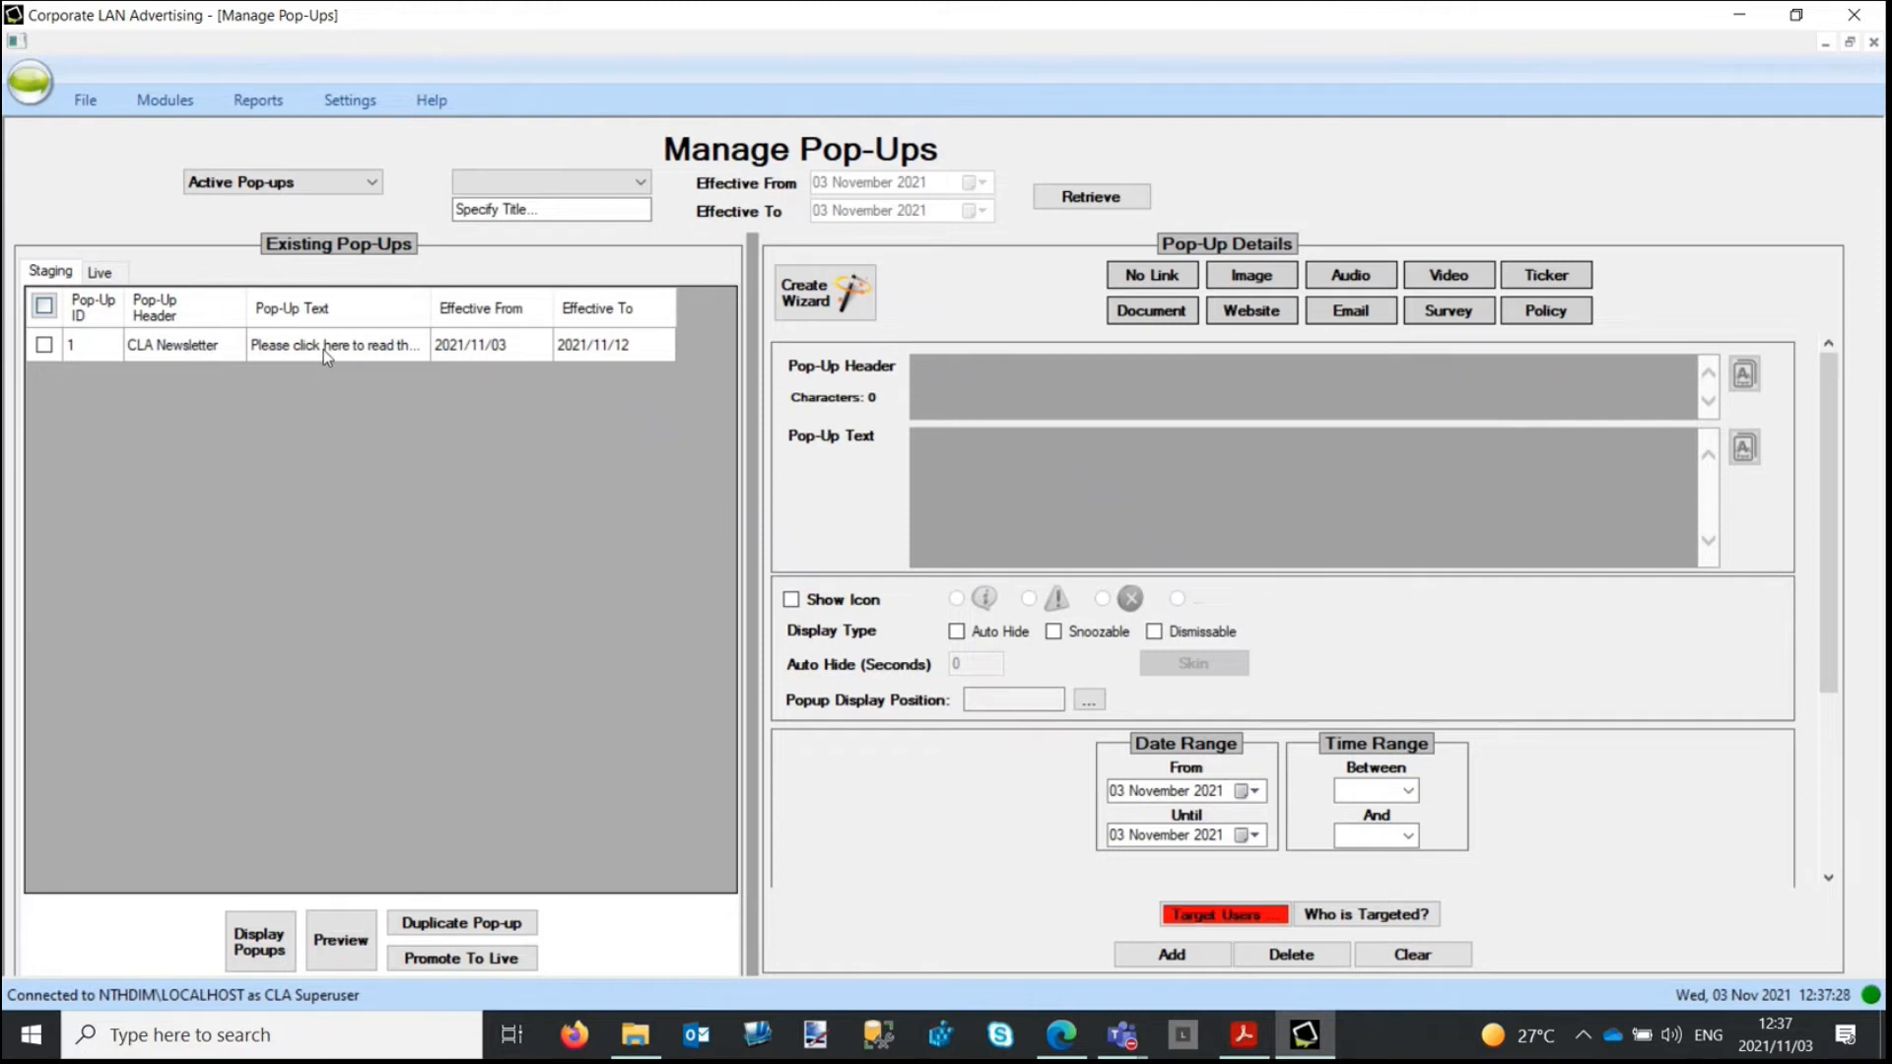
left_click(283, 347)
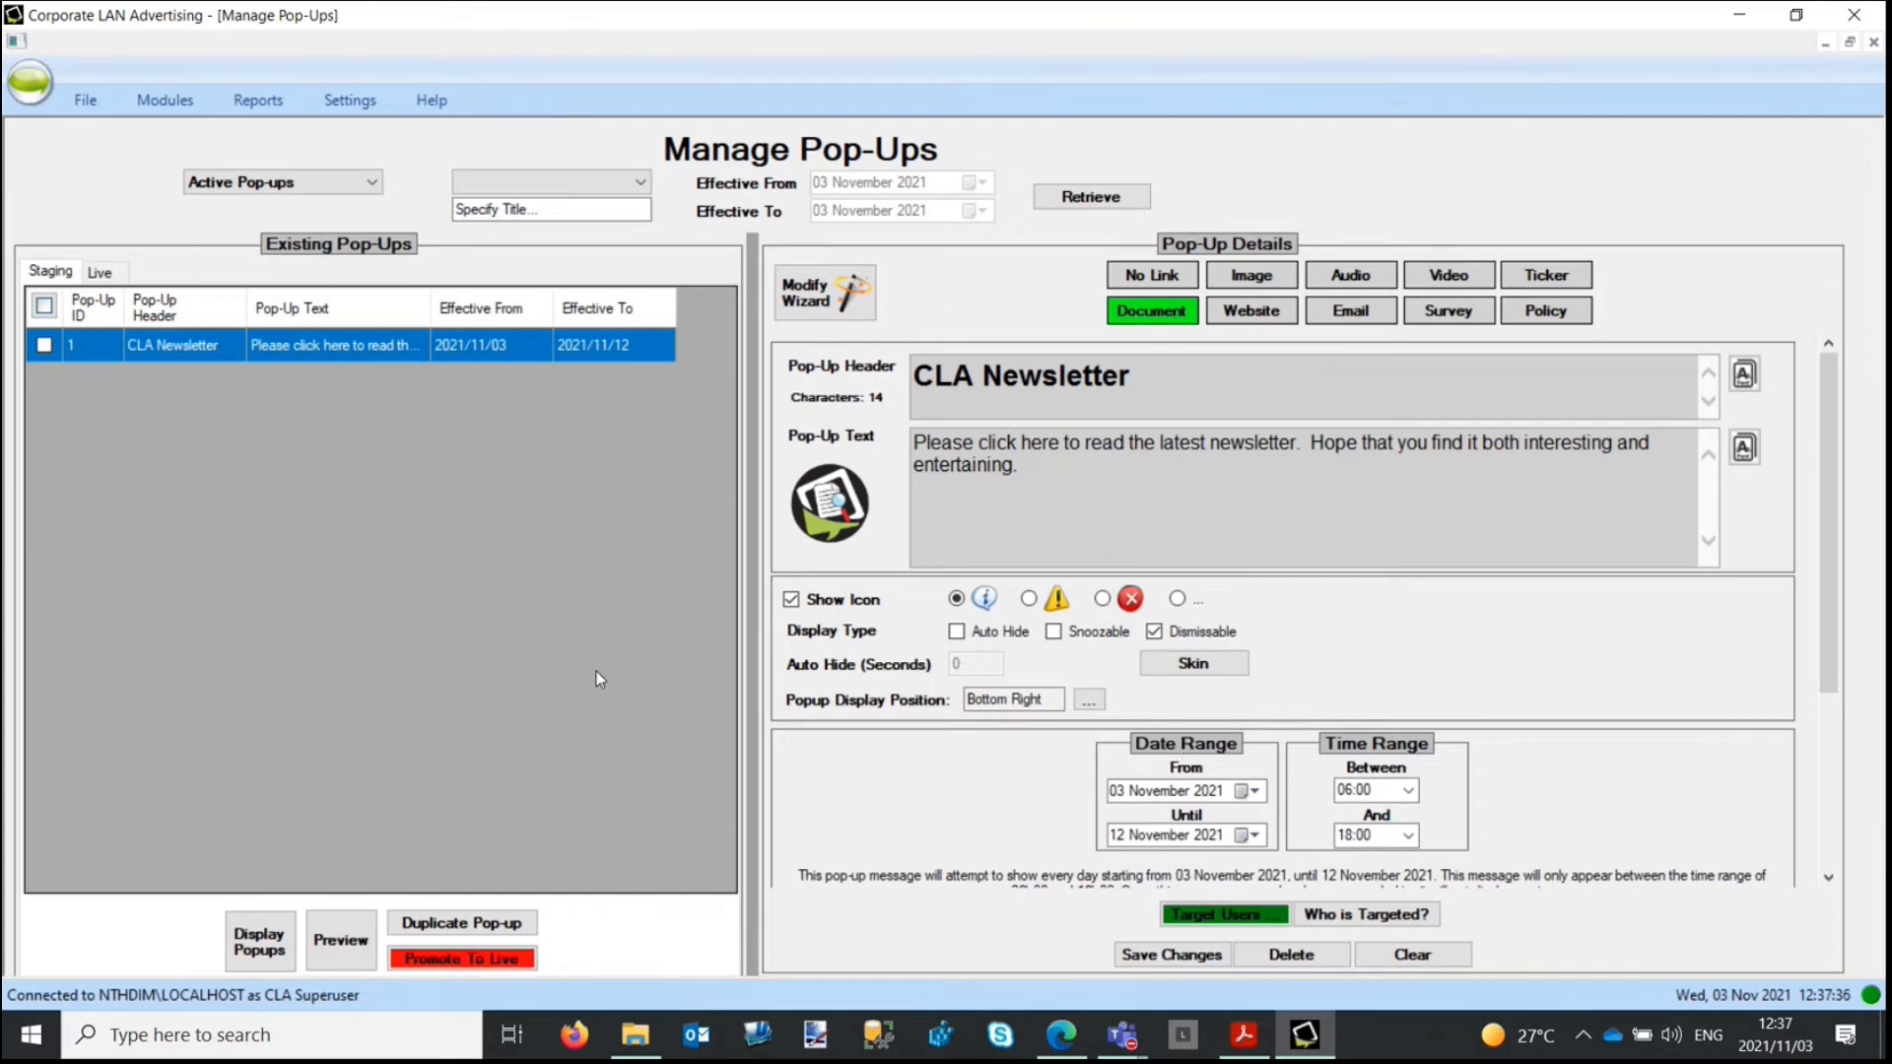
left_click(336, 946)
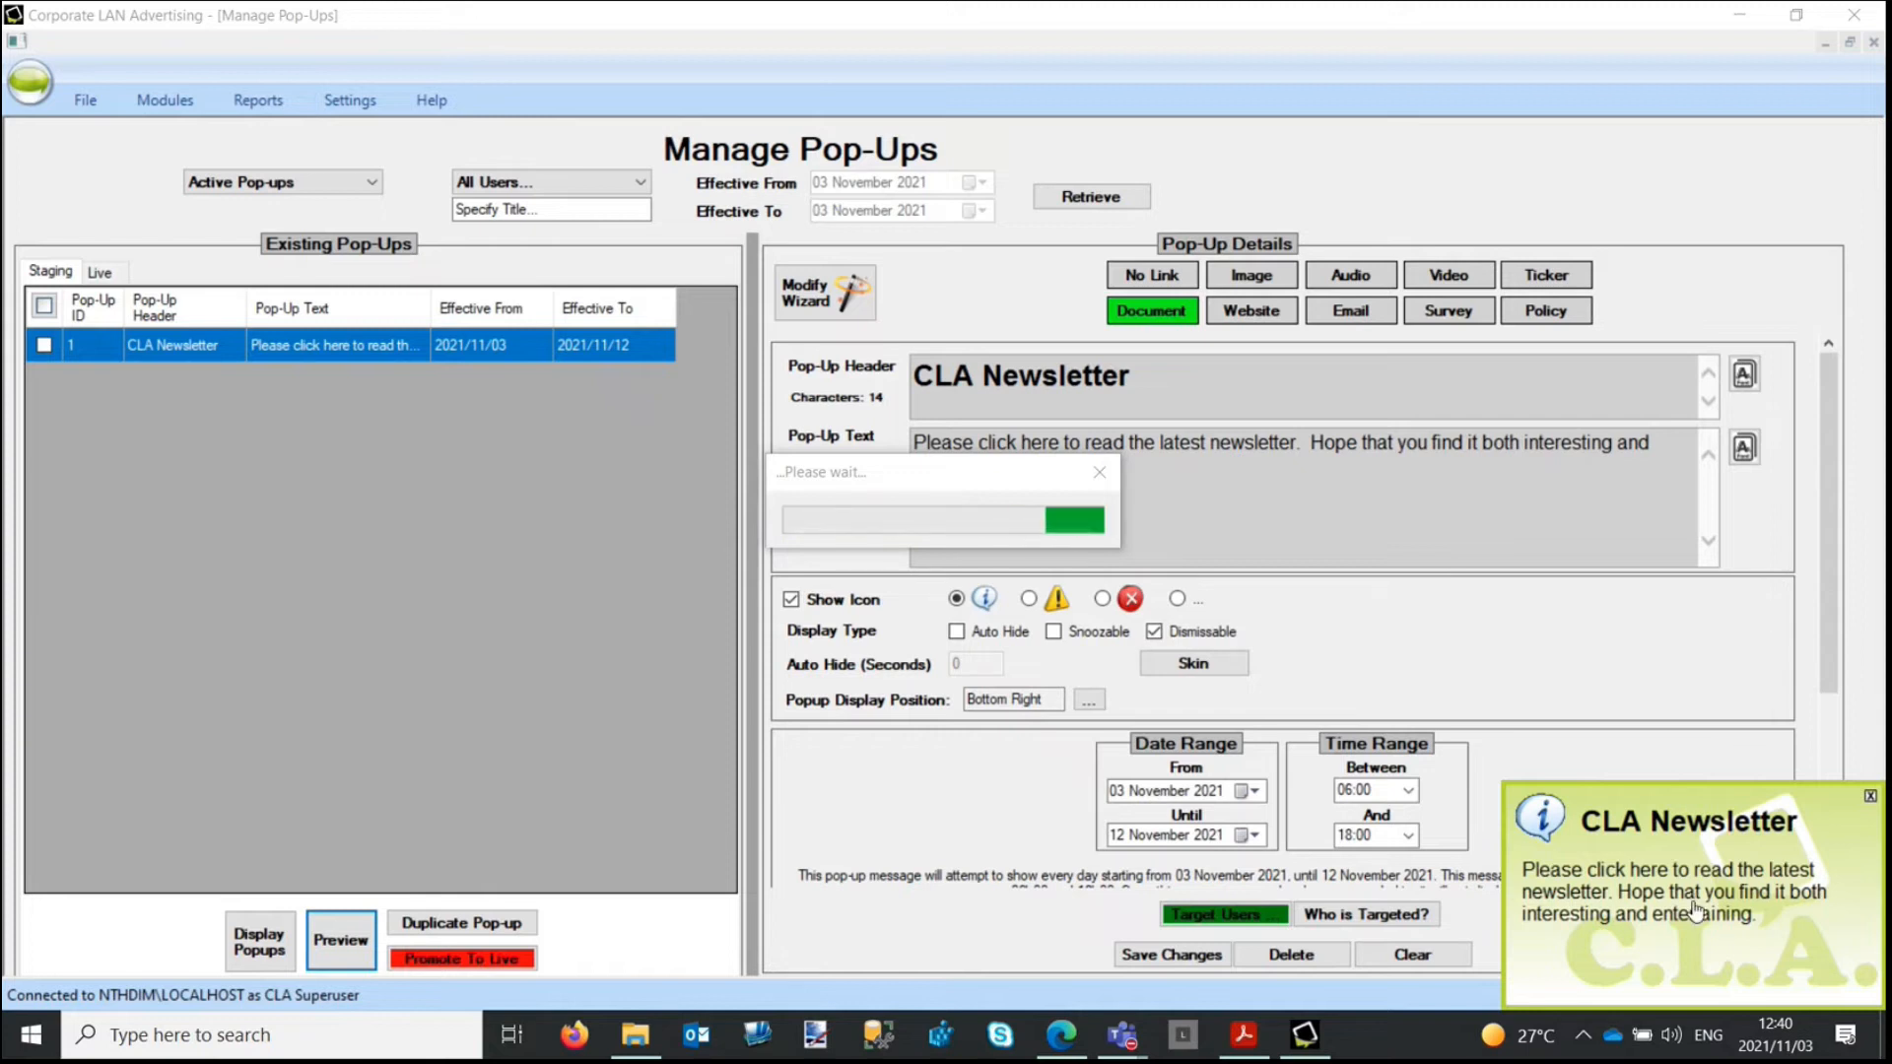
Step: Open the linked newsletter from the pop-up, fit the page to the window, look through the document and minimize the PDF reader
left_click(1644, 820)
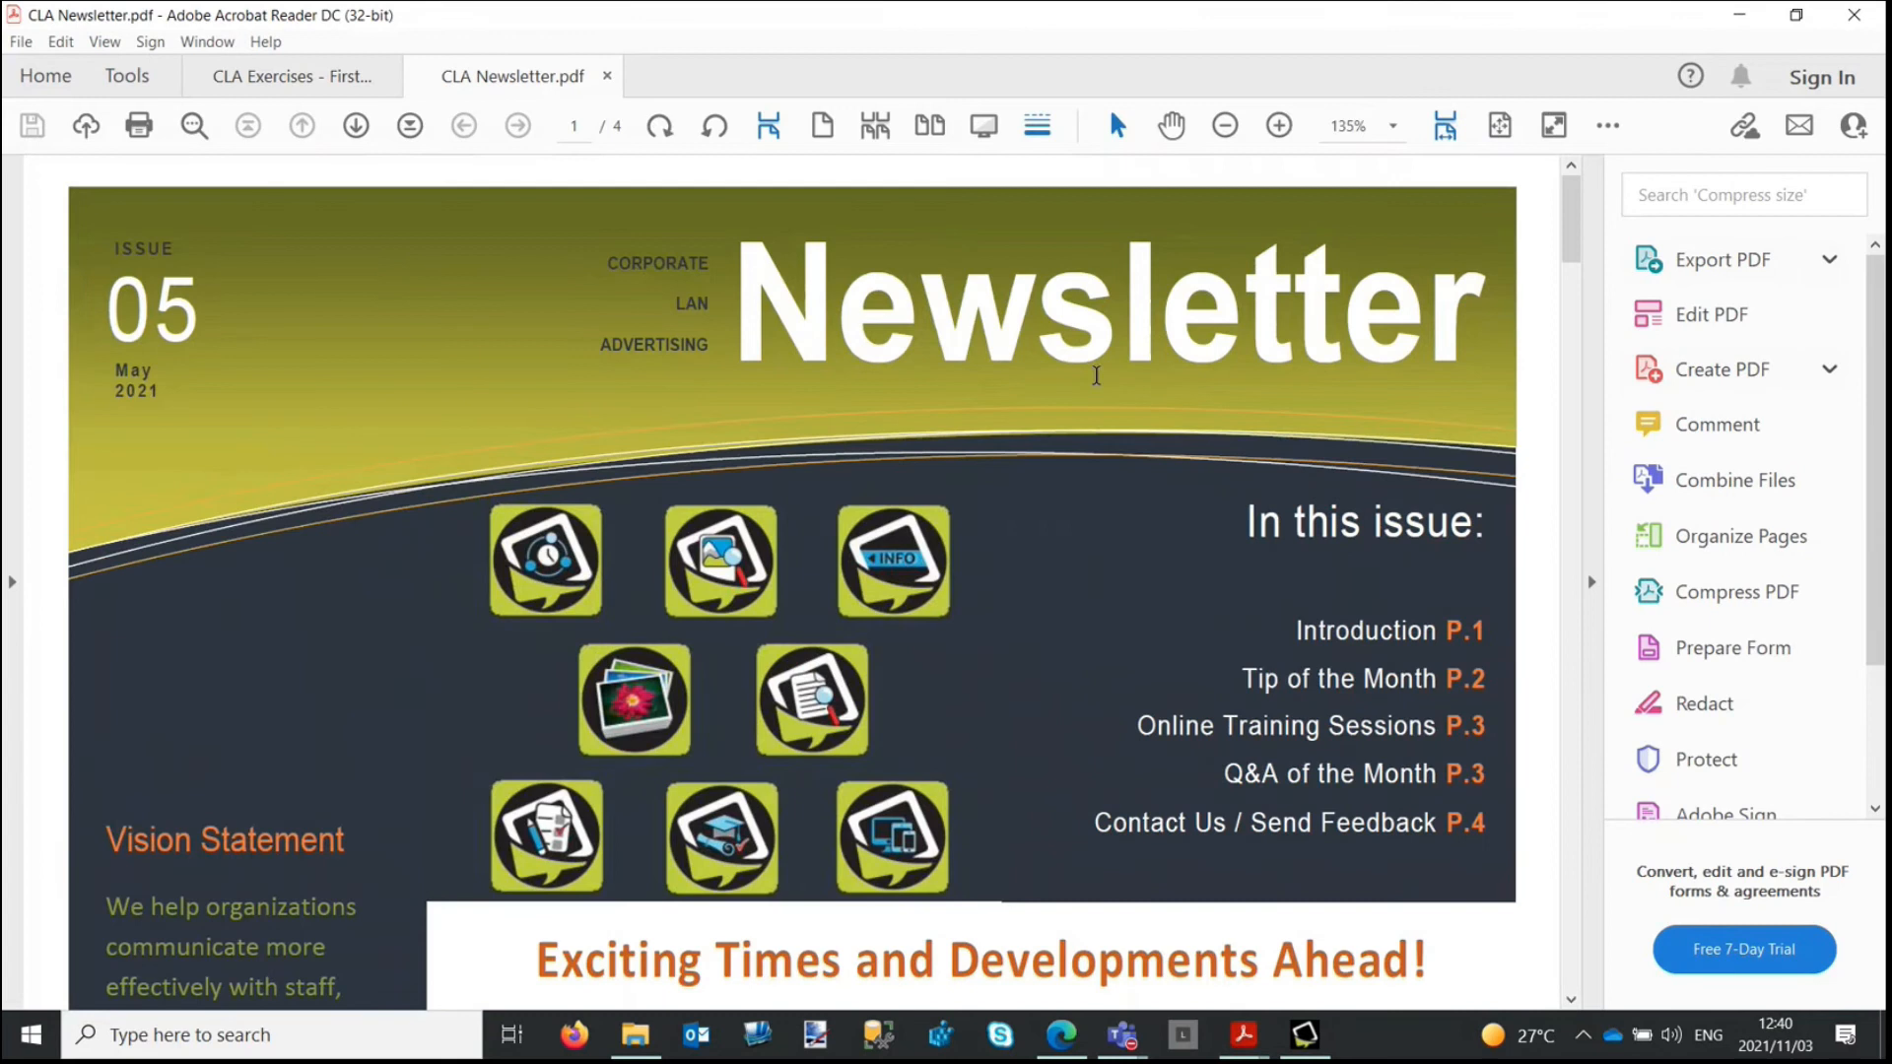
left_click(1500, 125)
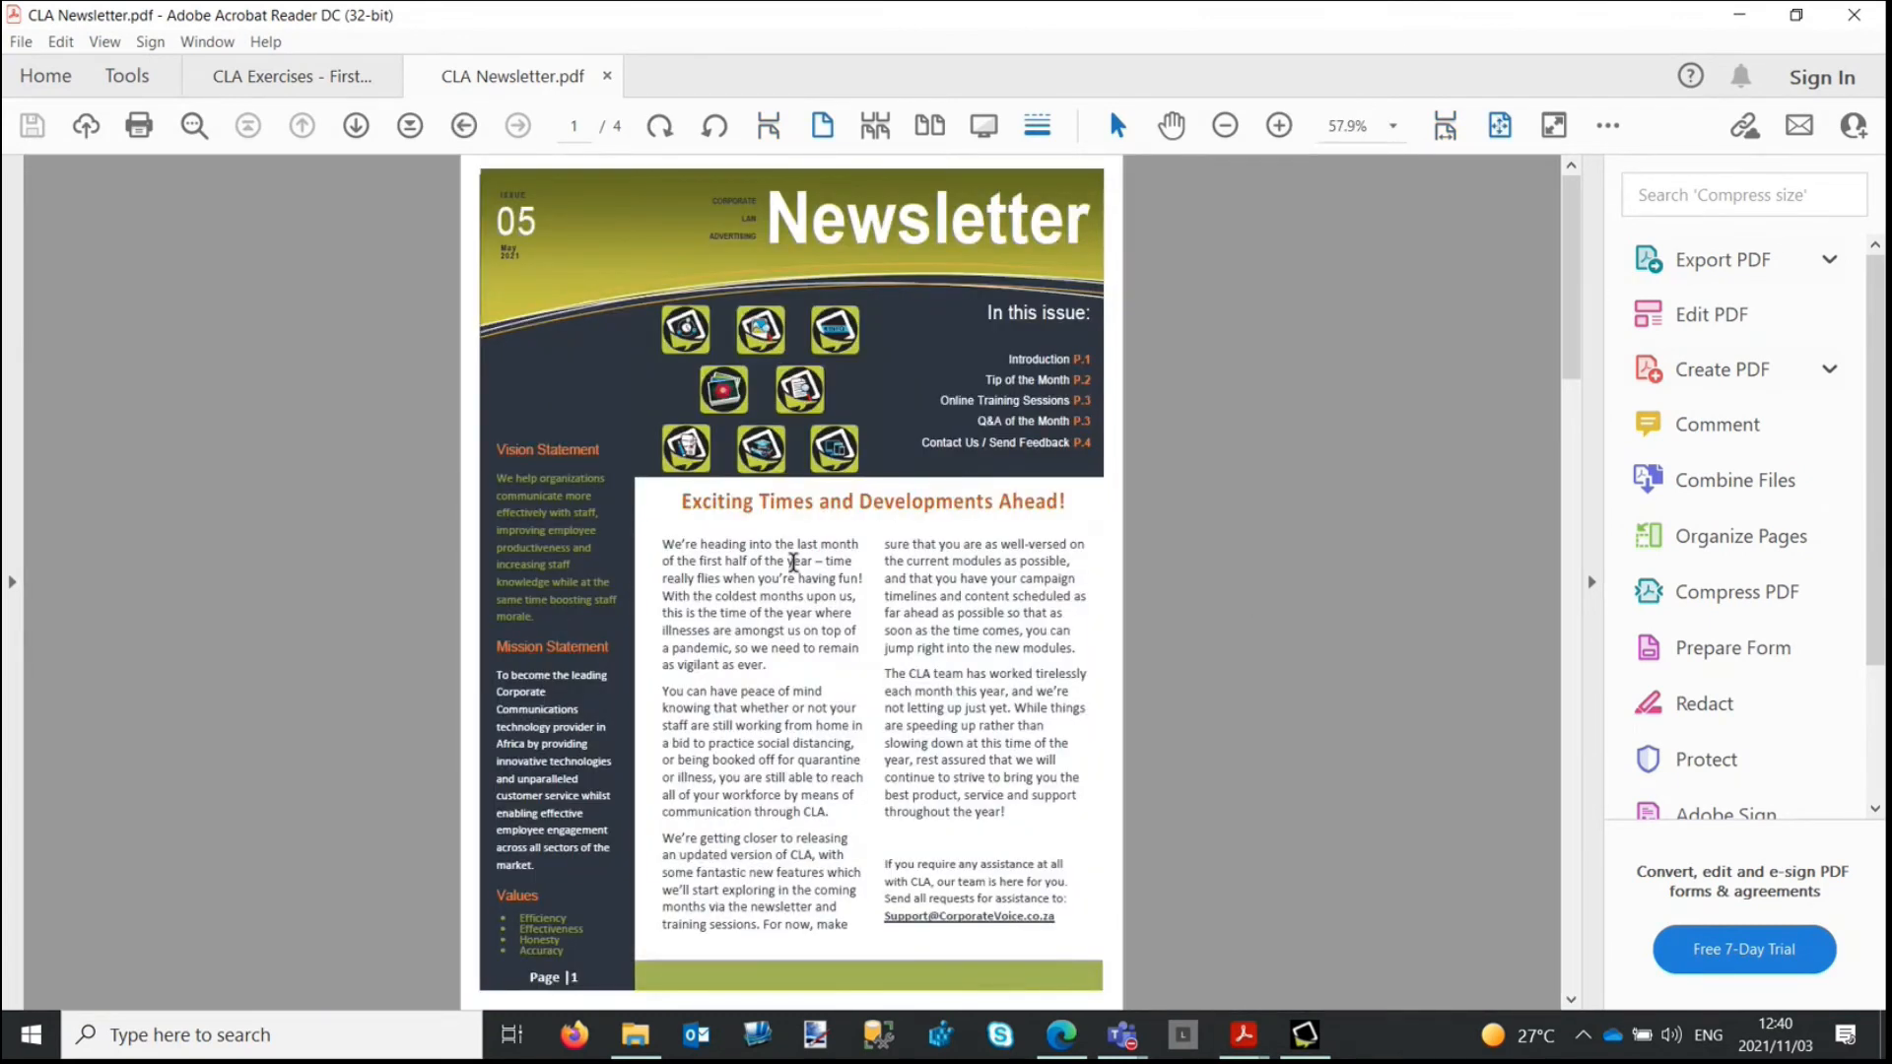
scroll(793, 564, "down", 2)
scroll(793, 564, "down", 3)
scroll(778, 579, "up", 5)
left_click(1739, 15)
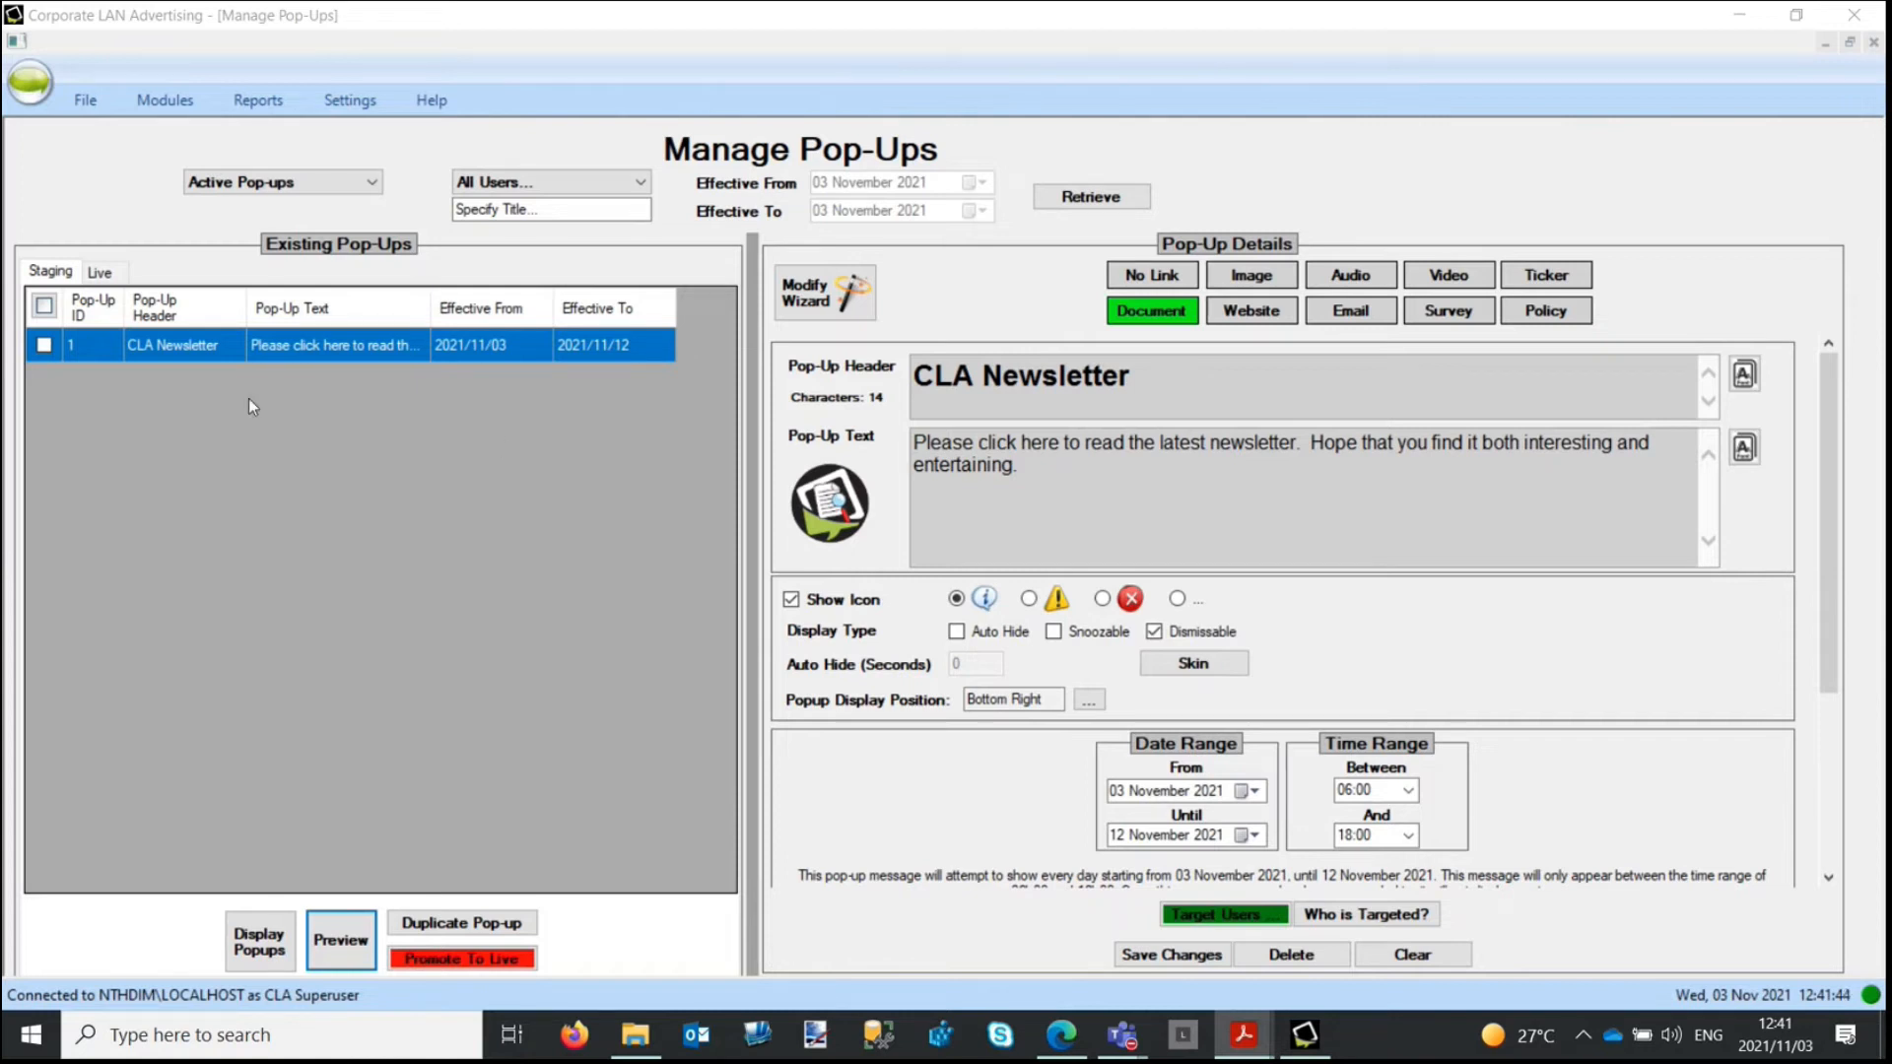
Step: Open the CLA Newsletter pop-up in the modification wizard and set its end date to 19 November 2021
left_click(301, 350)
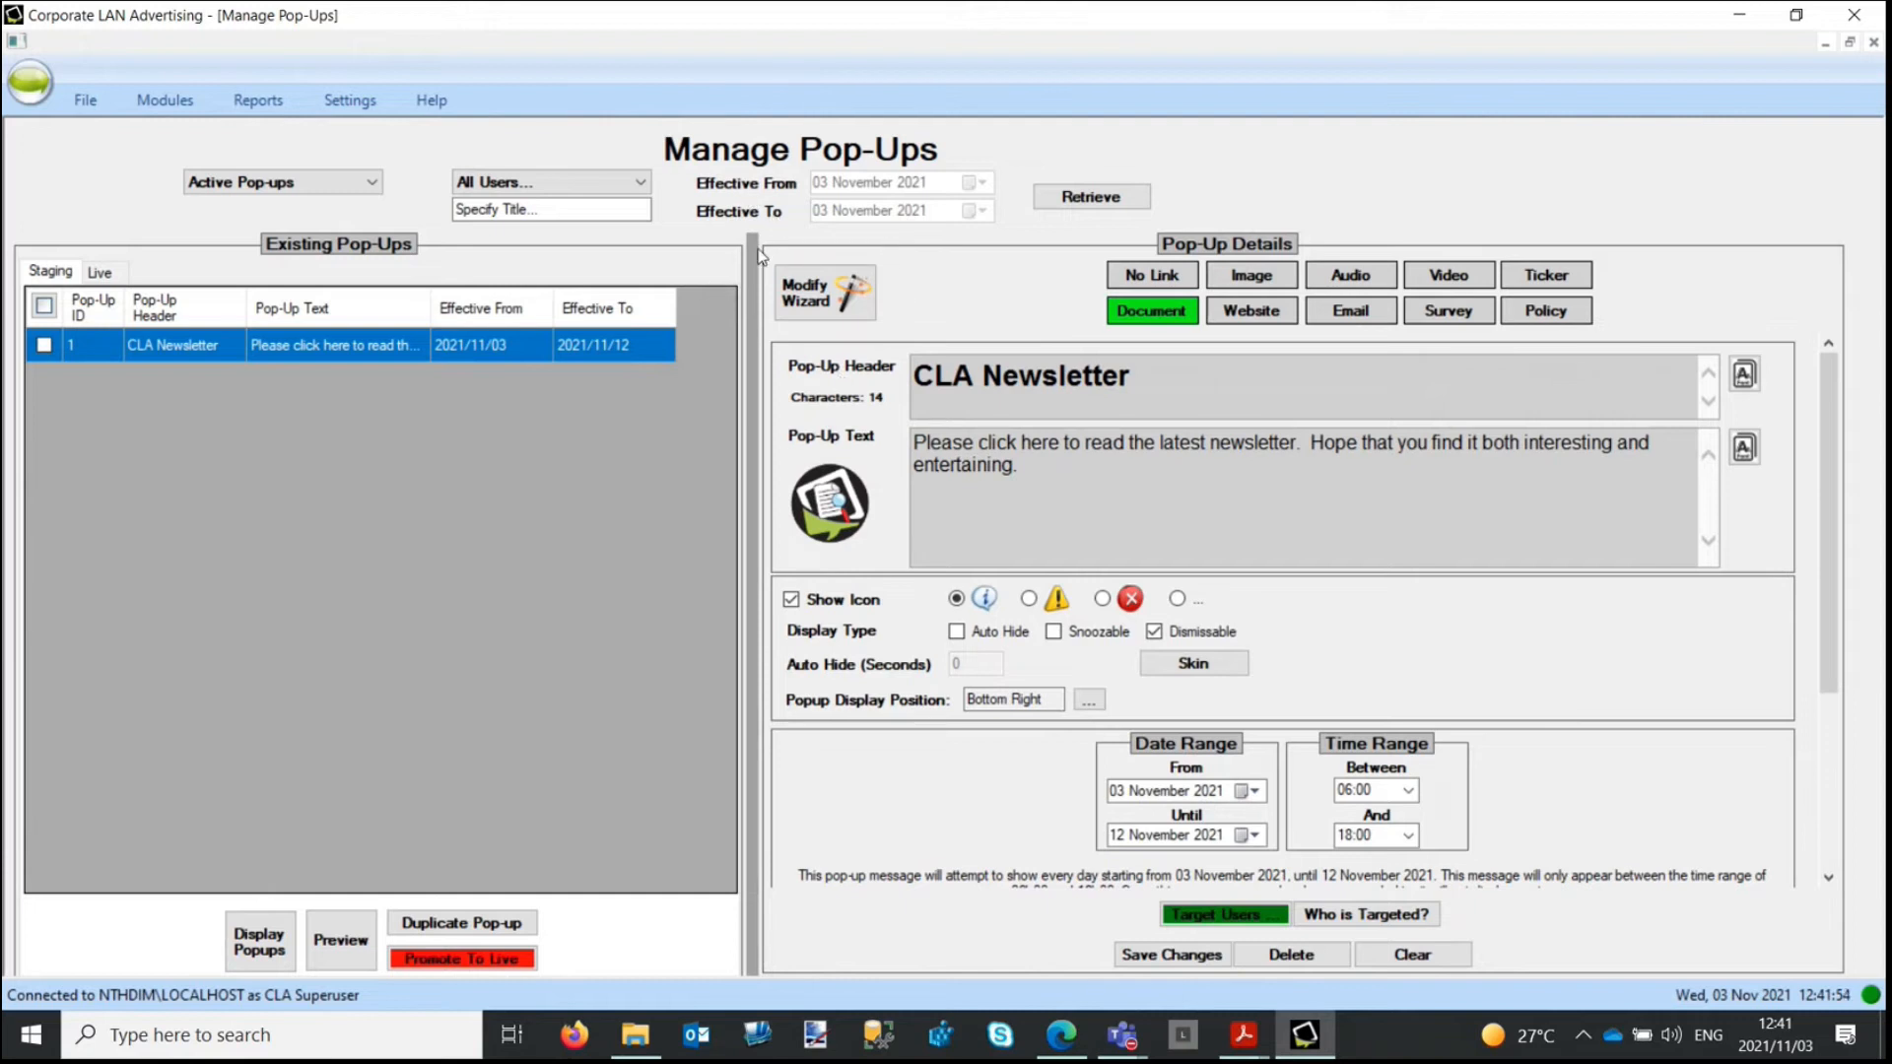
left_click(828, 298)
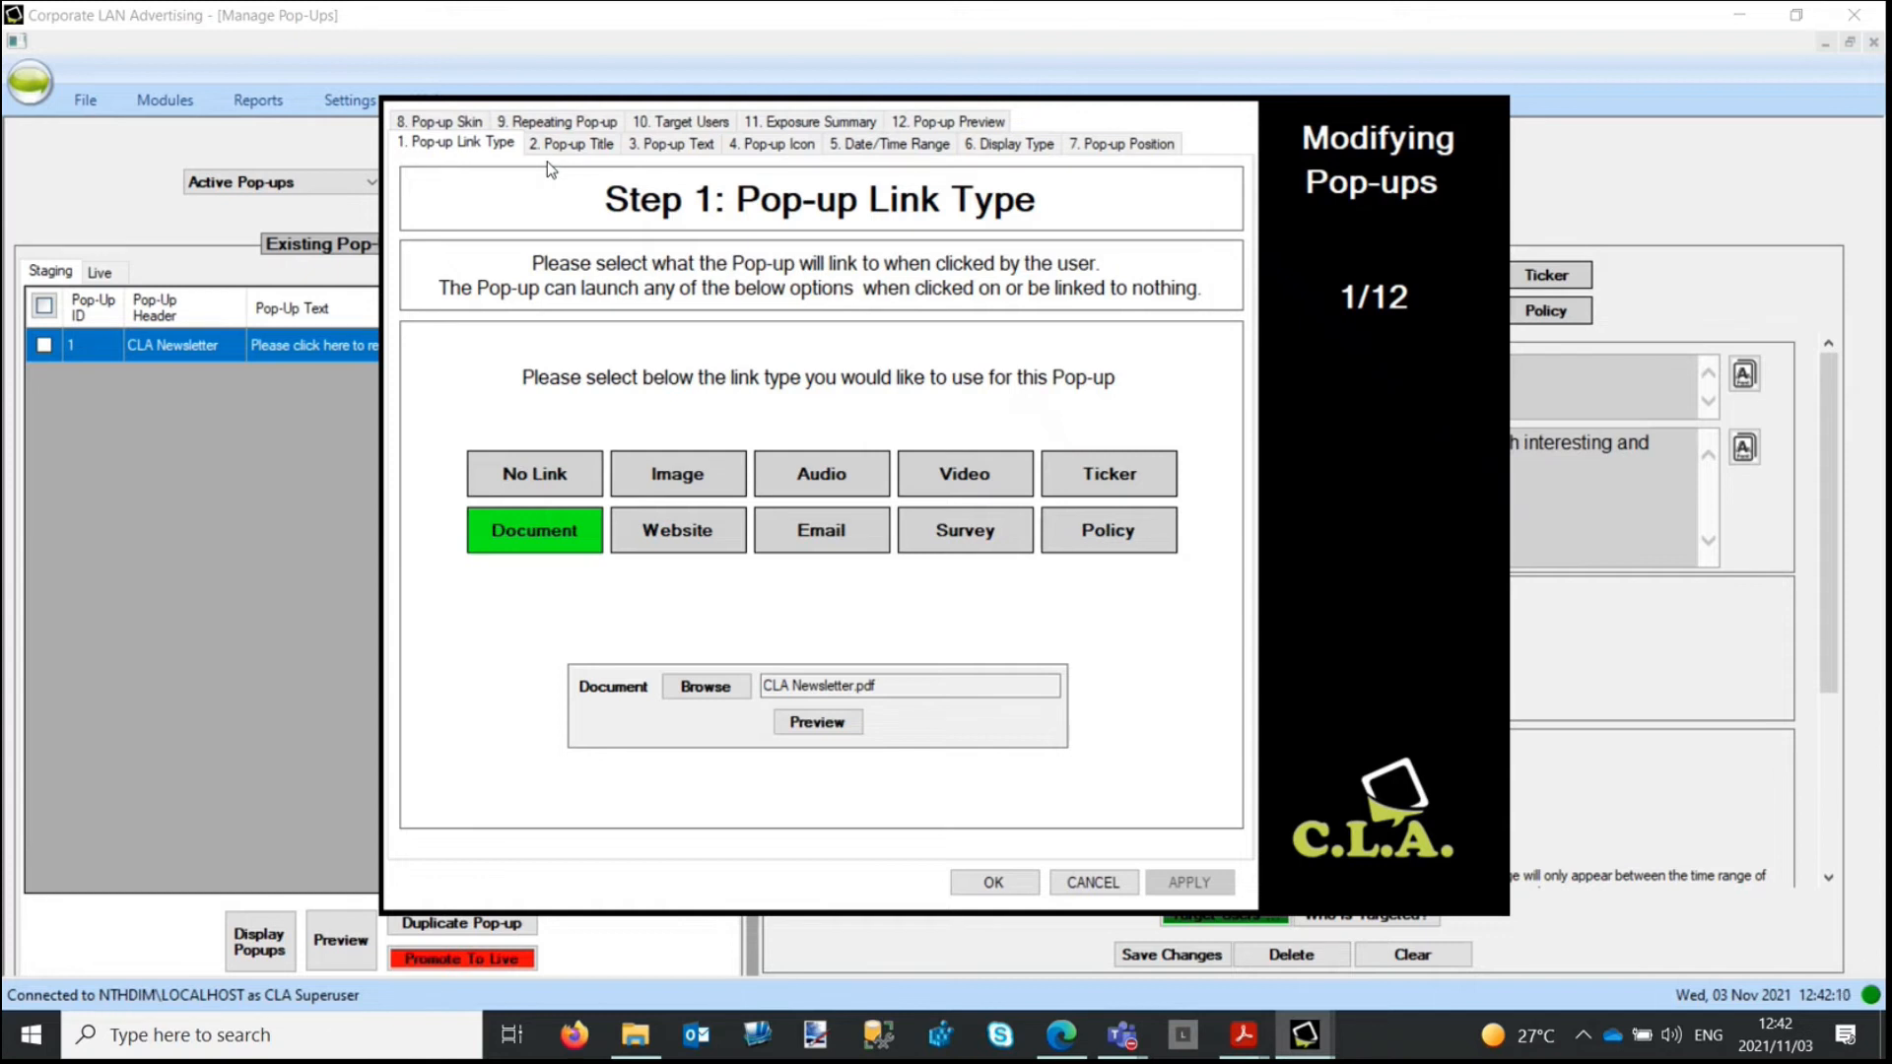
left_click(871, 149)
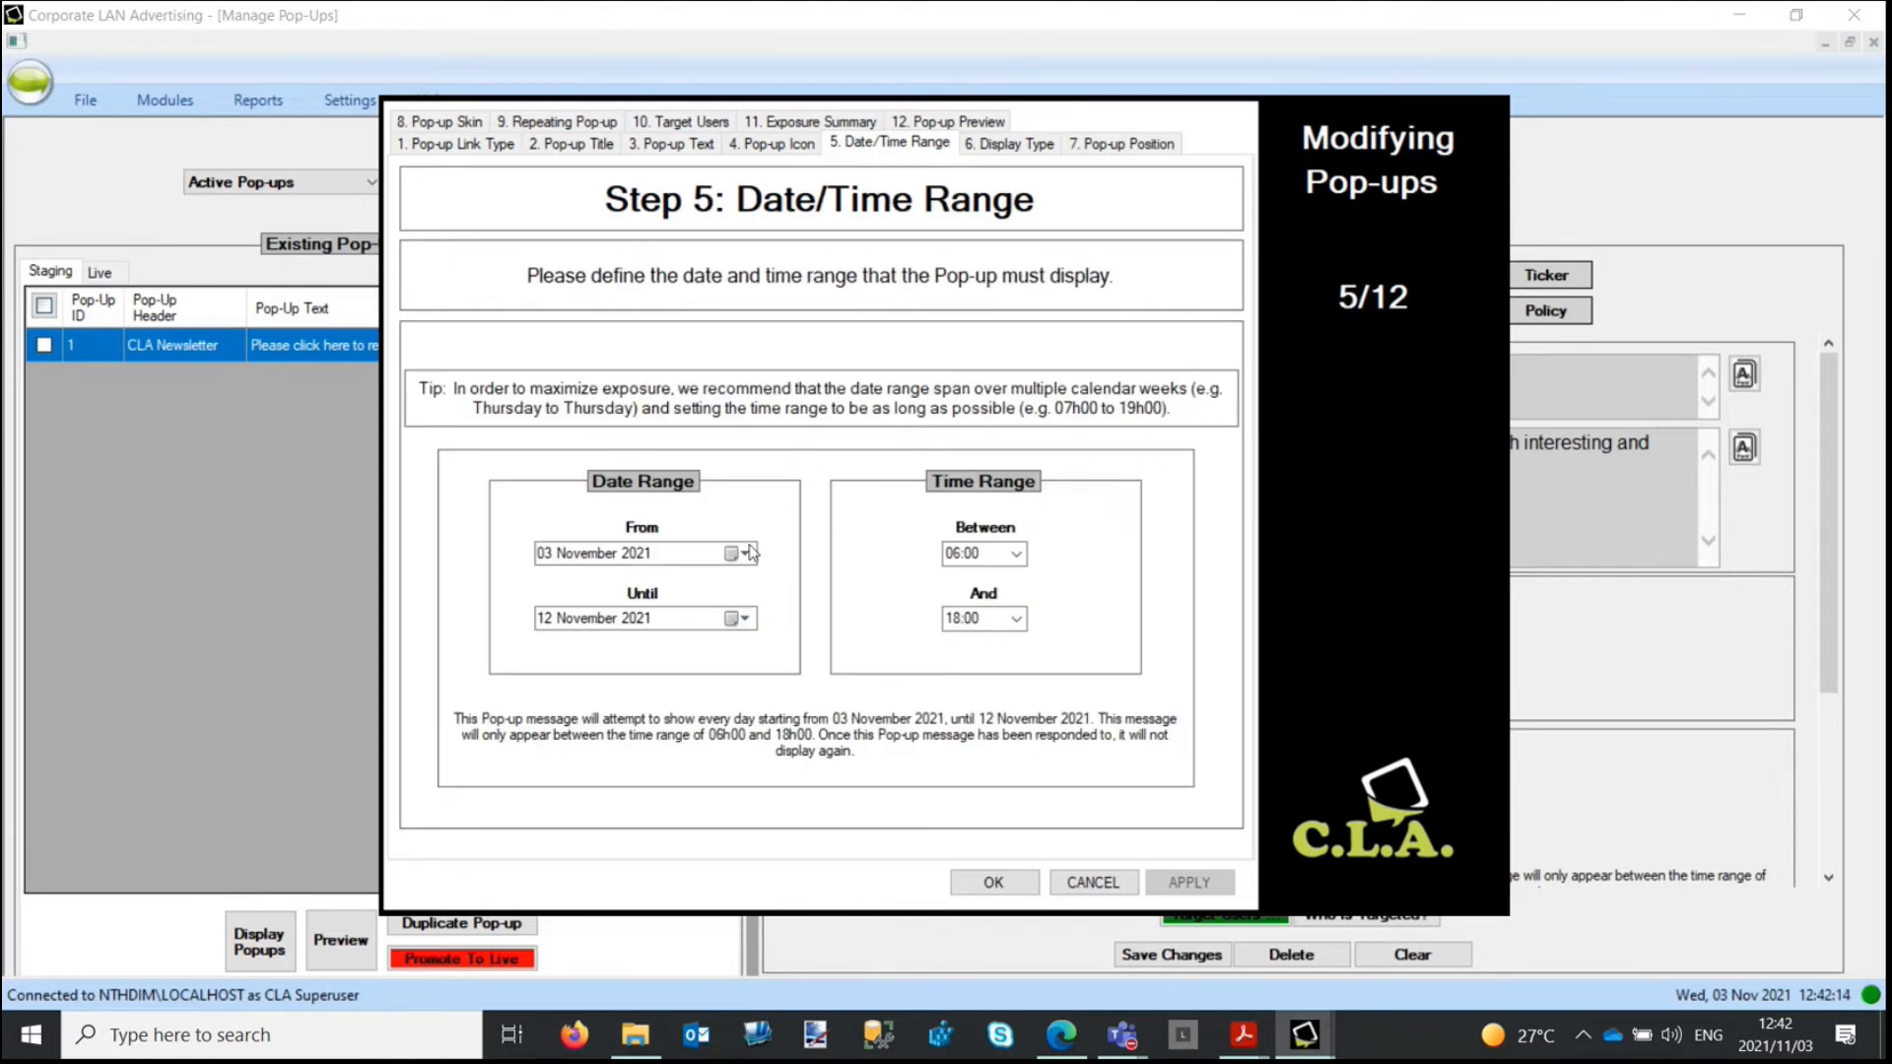
left_click(744, 618)
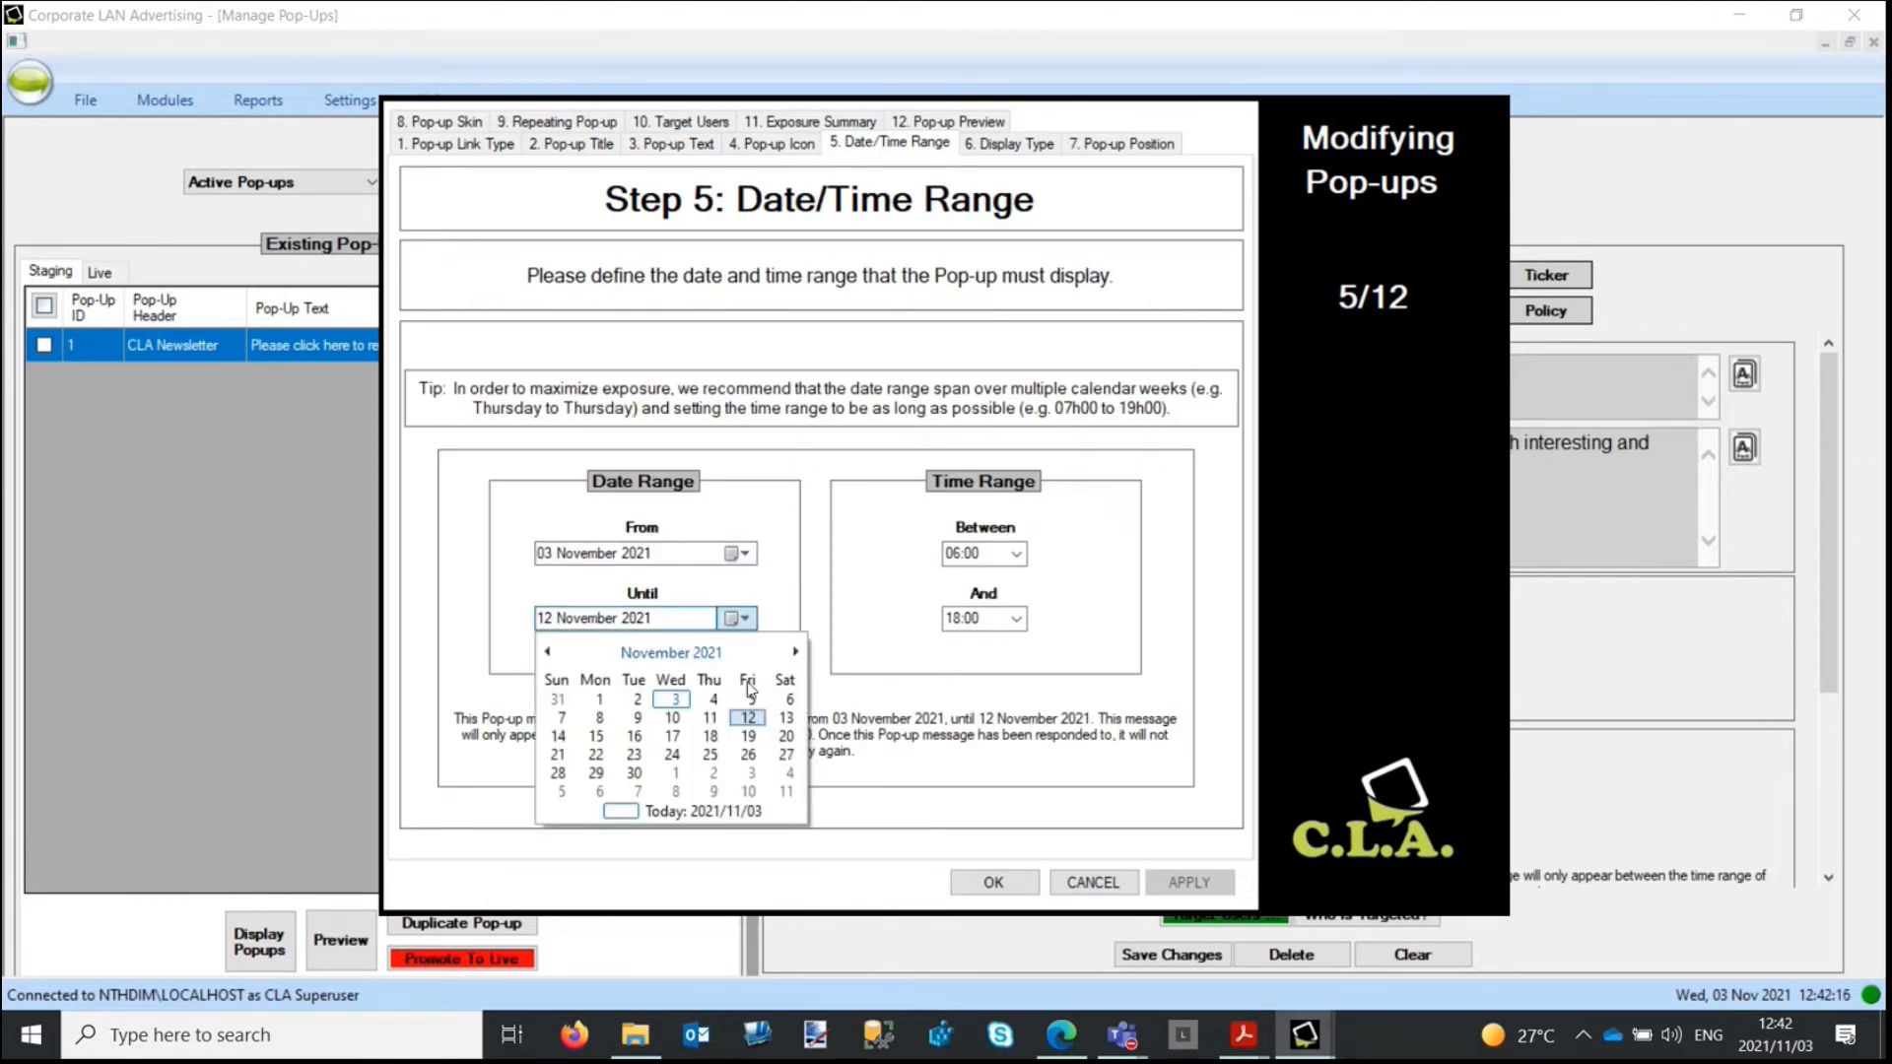
left_click(749, 737)
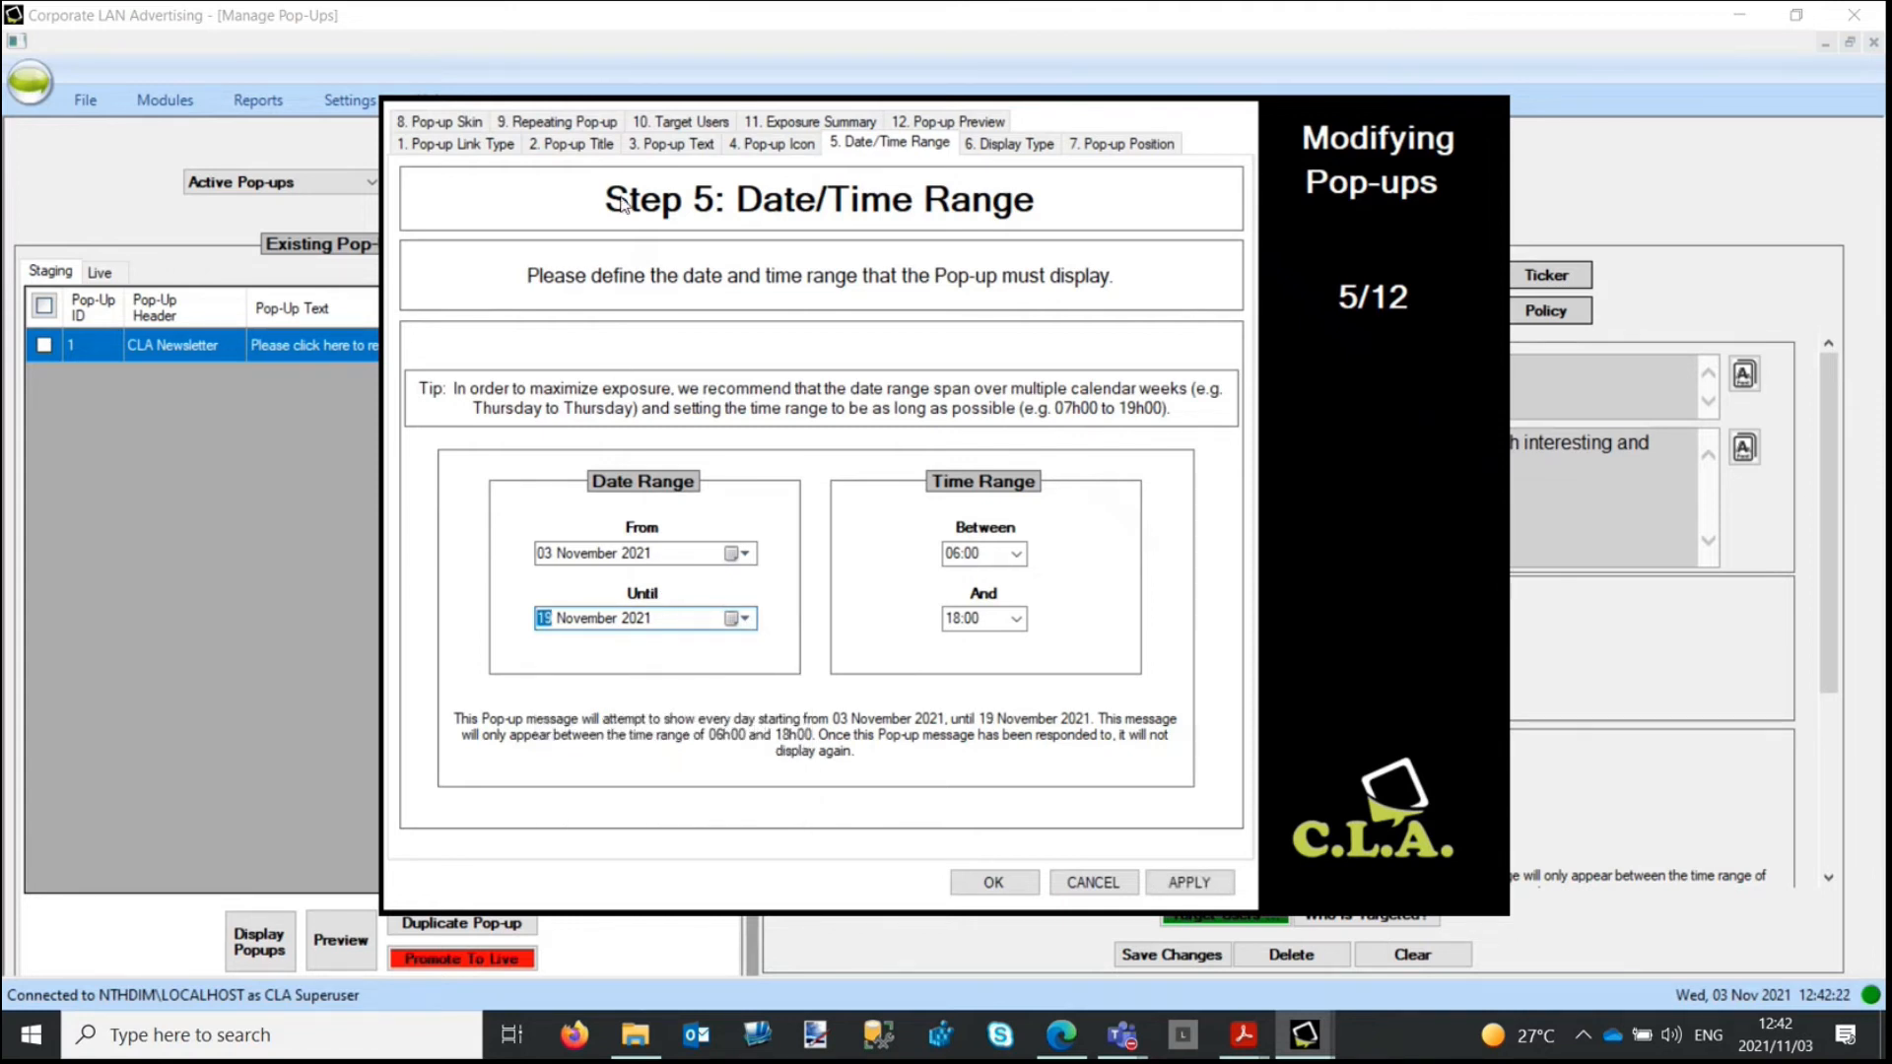
Step: Replace the pop-up title with "Monthly Edition"
left_click(597, 145)
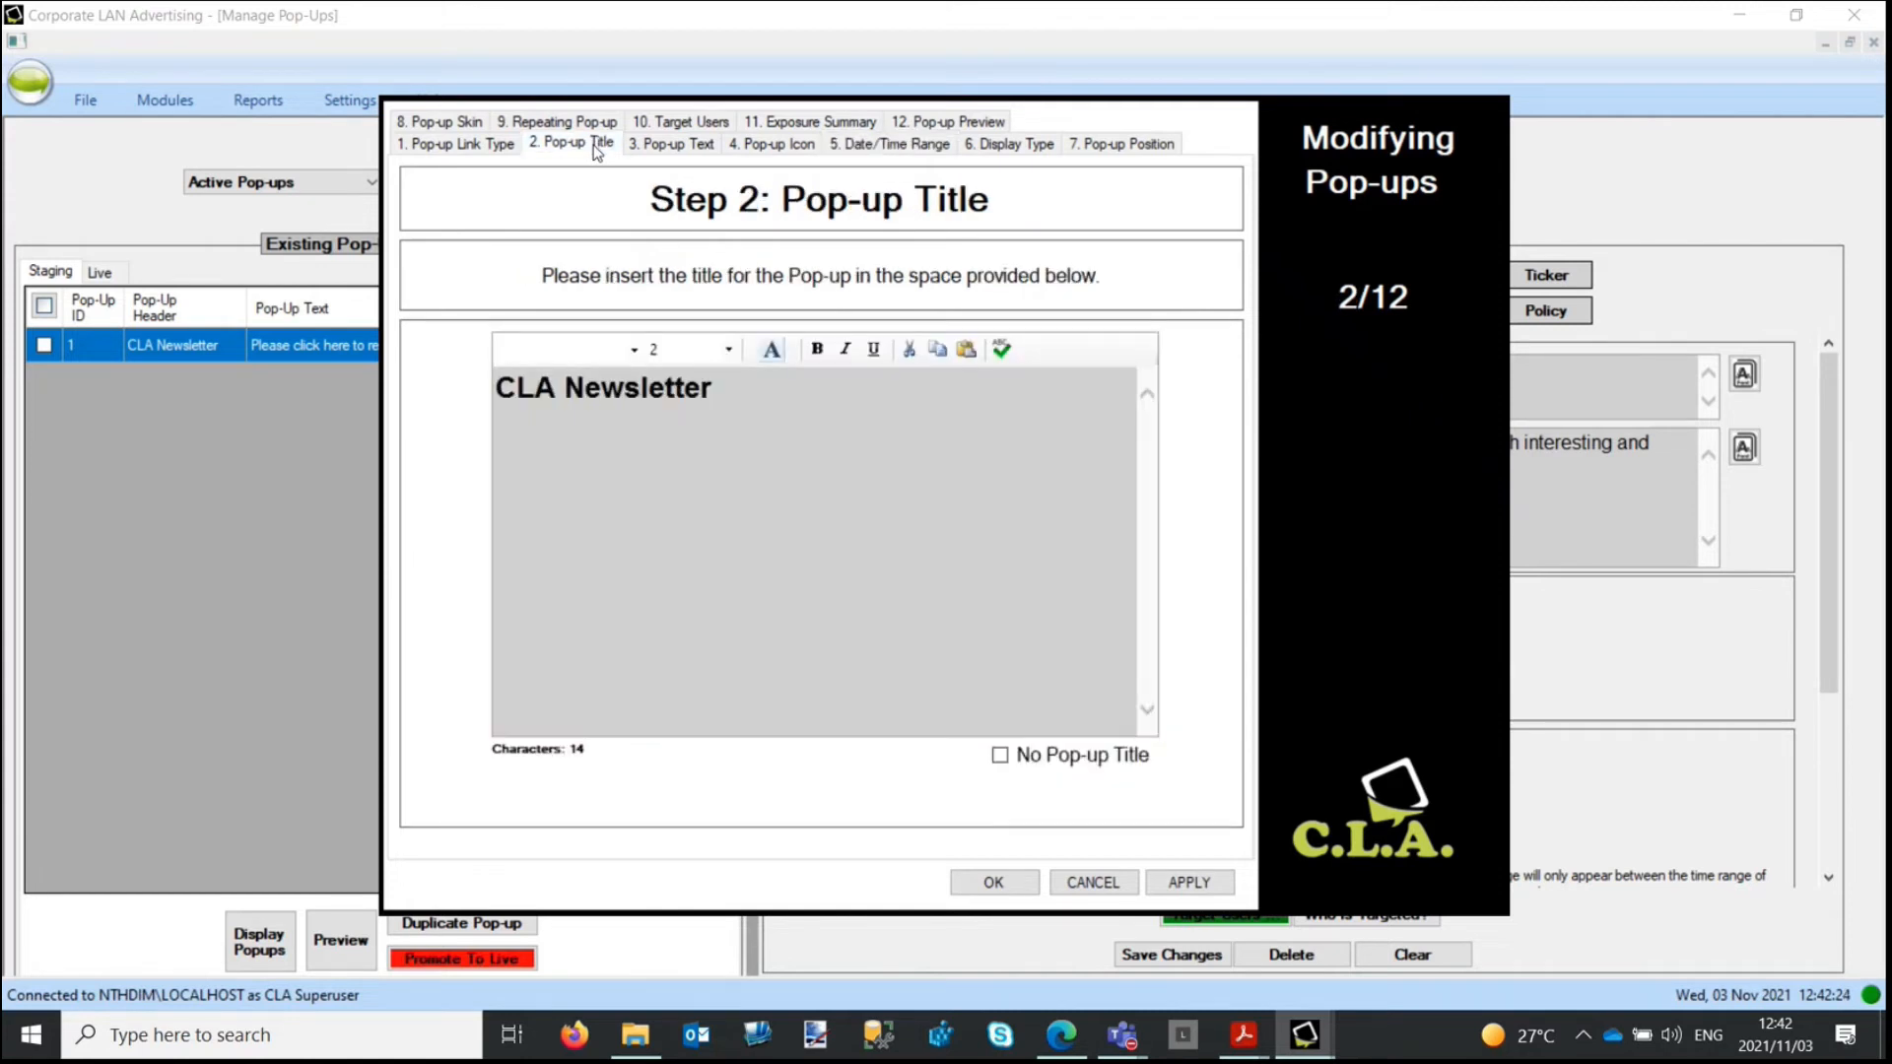
triple_click(733, 398)
type("Monthly Edition")
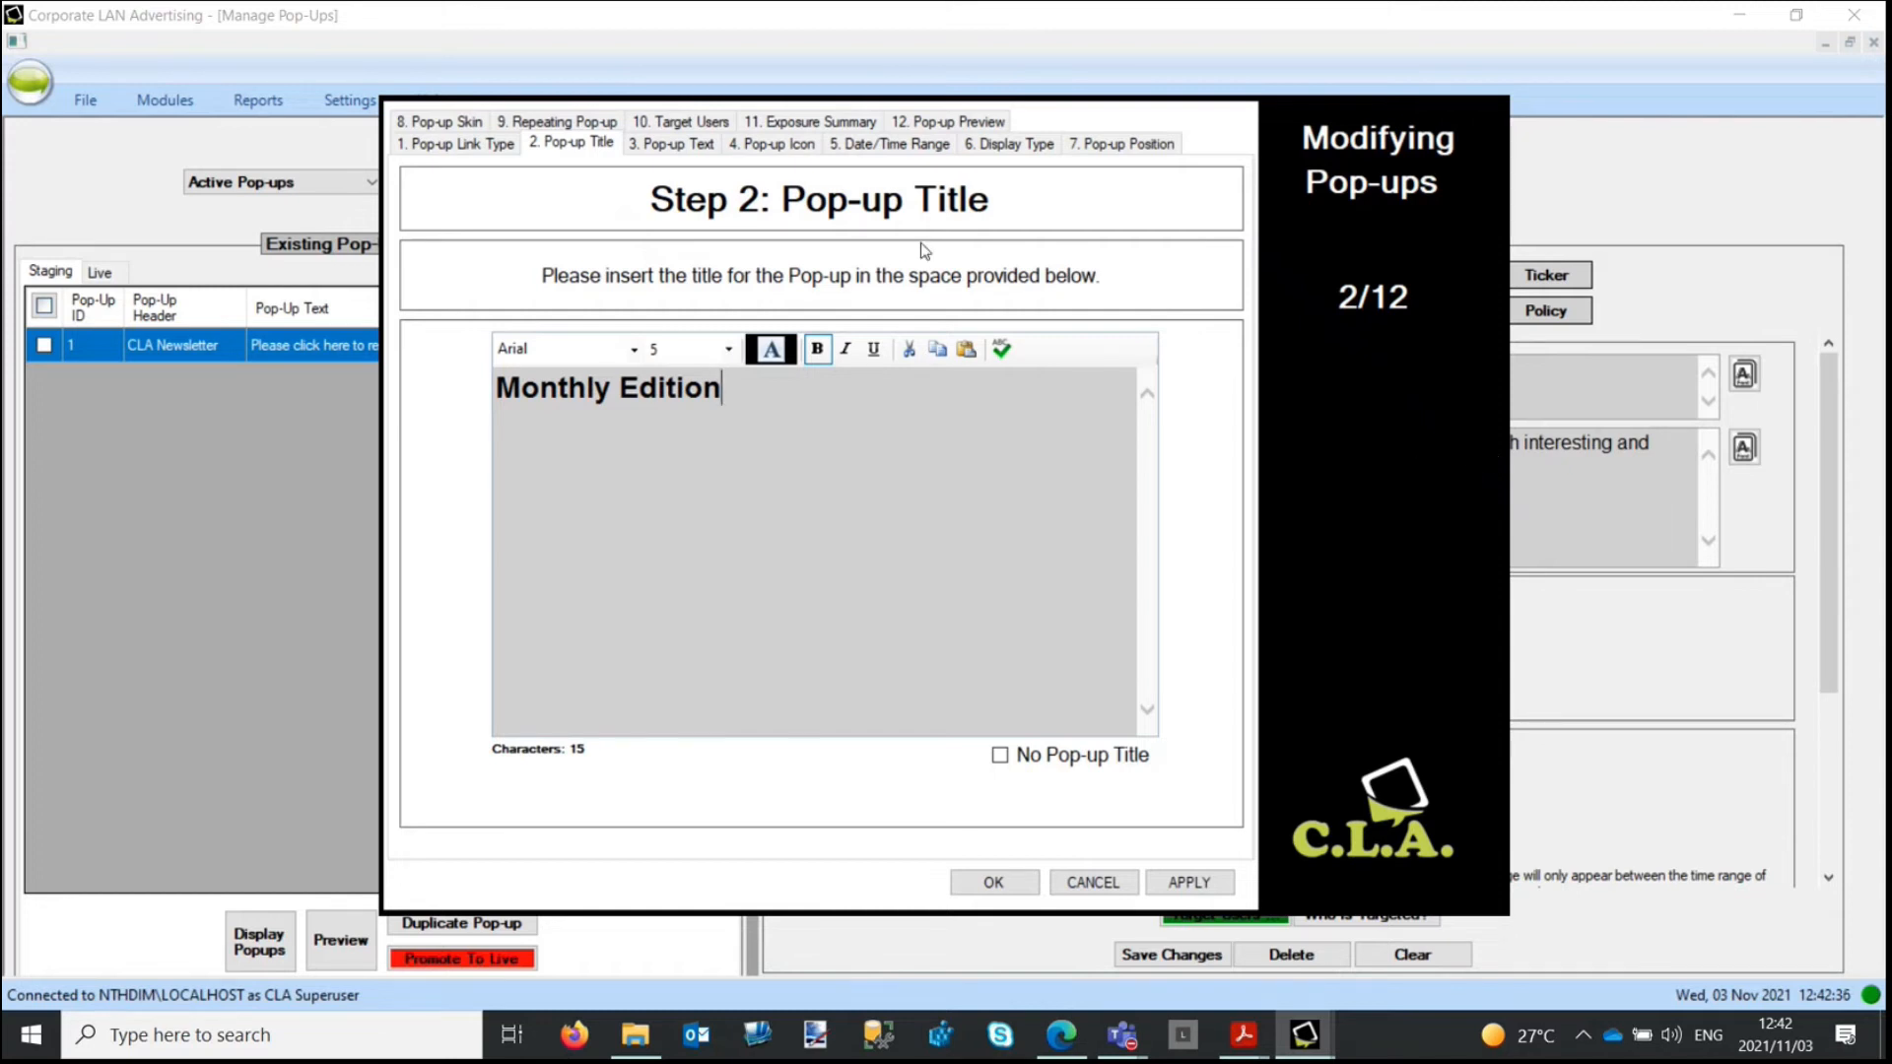
Step: Check the final pop-up preview, apply the modifications and close the wizard
left_click(956, 124)
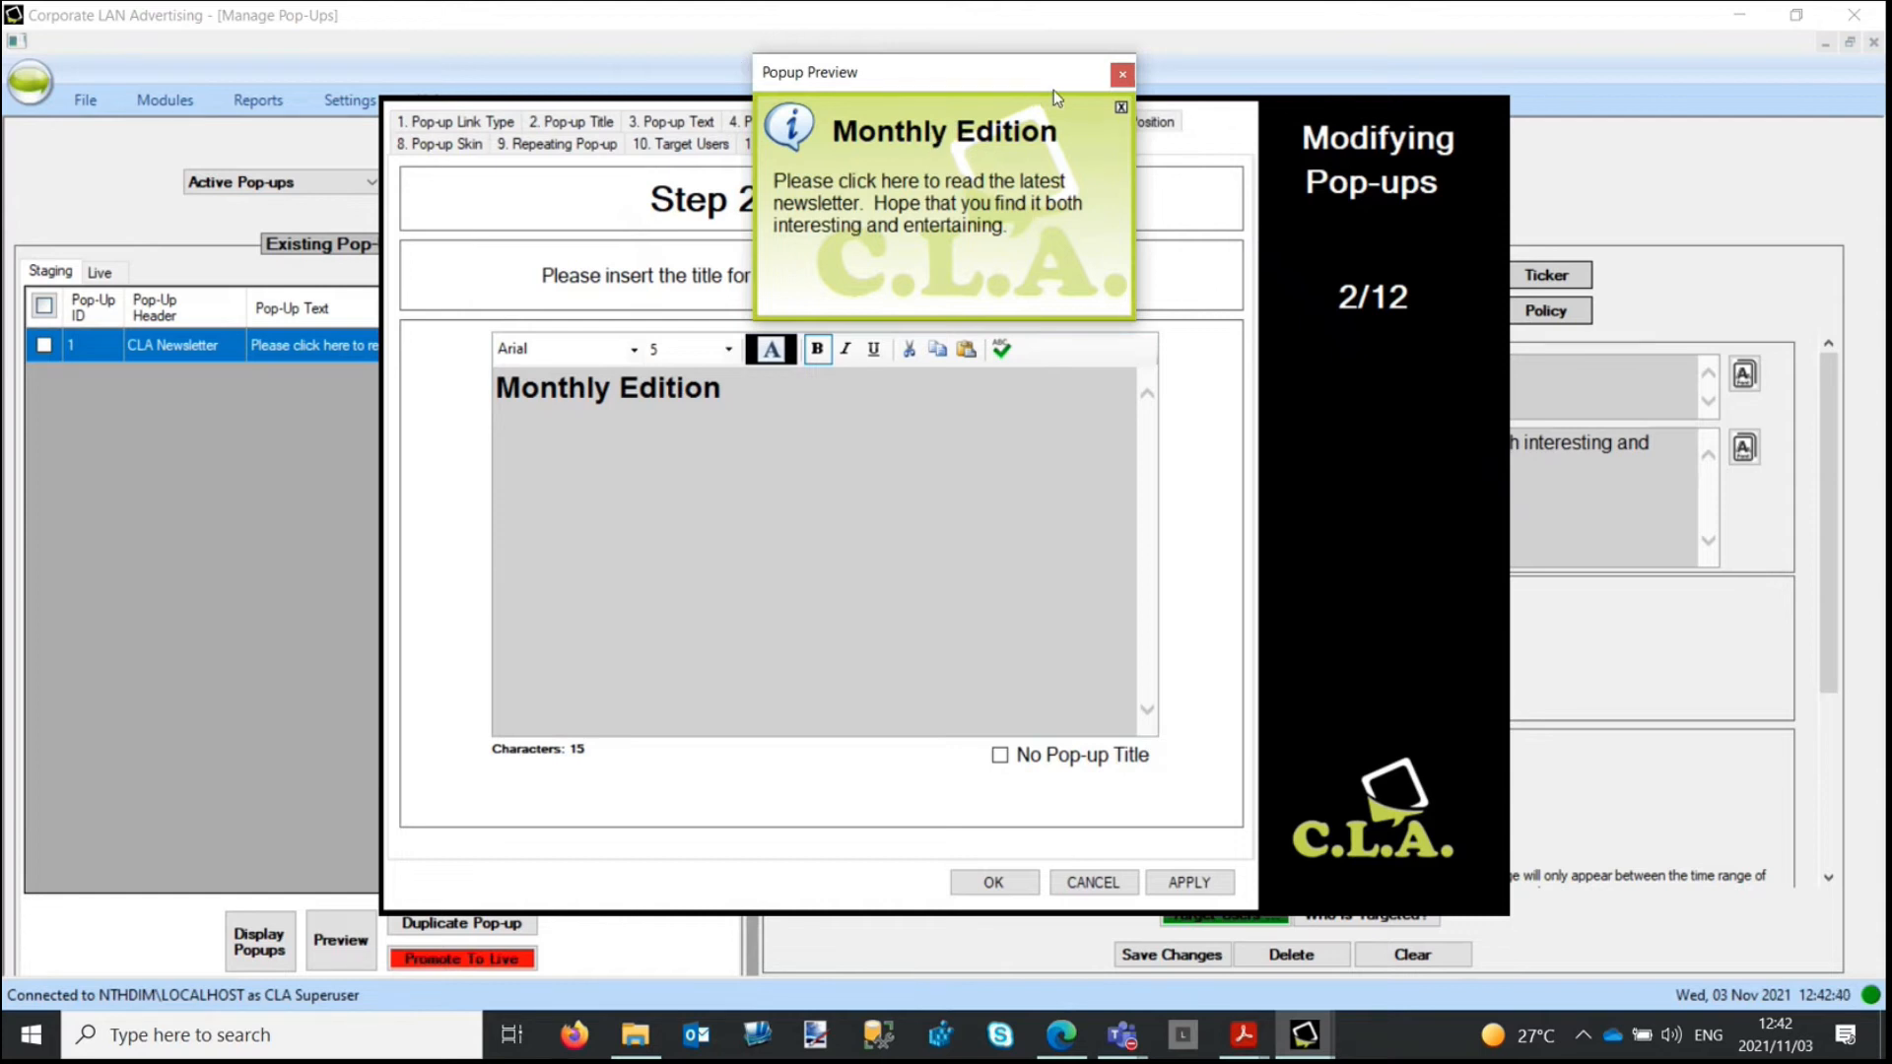
left_click(1125, 75)
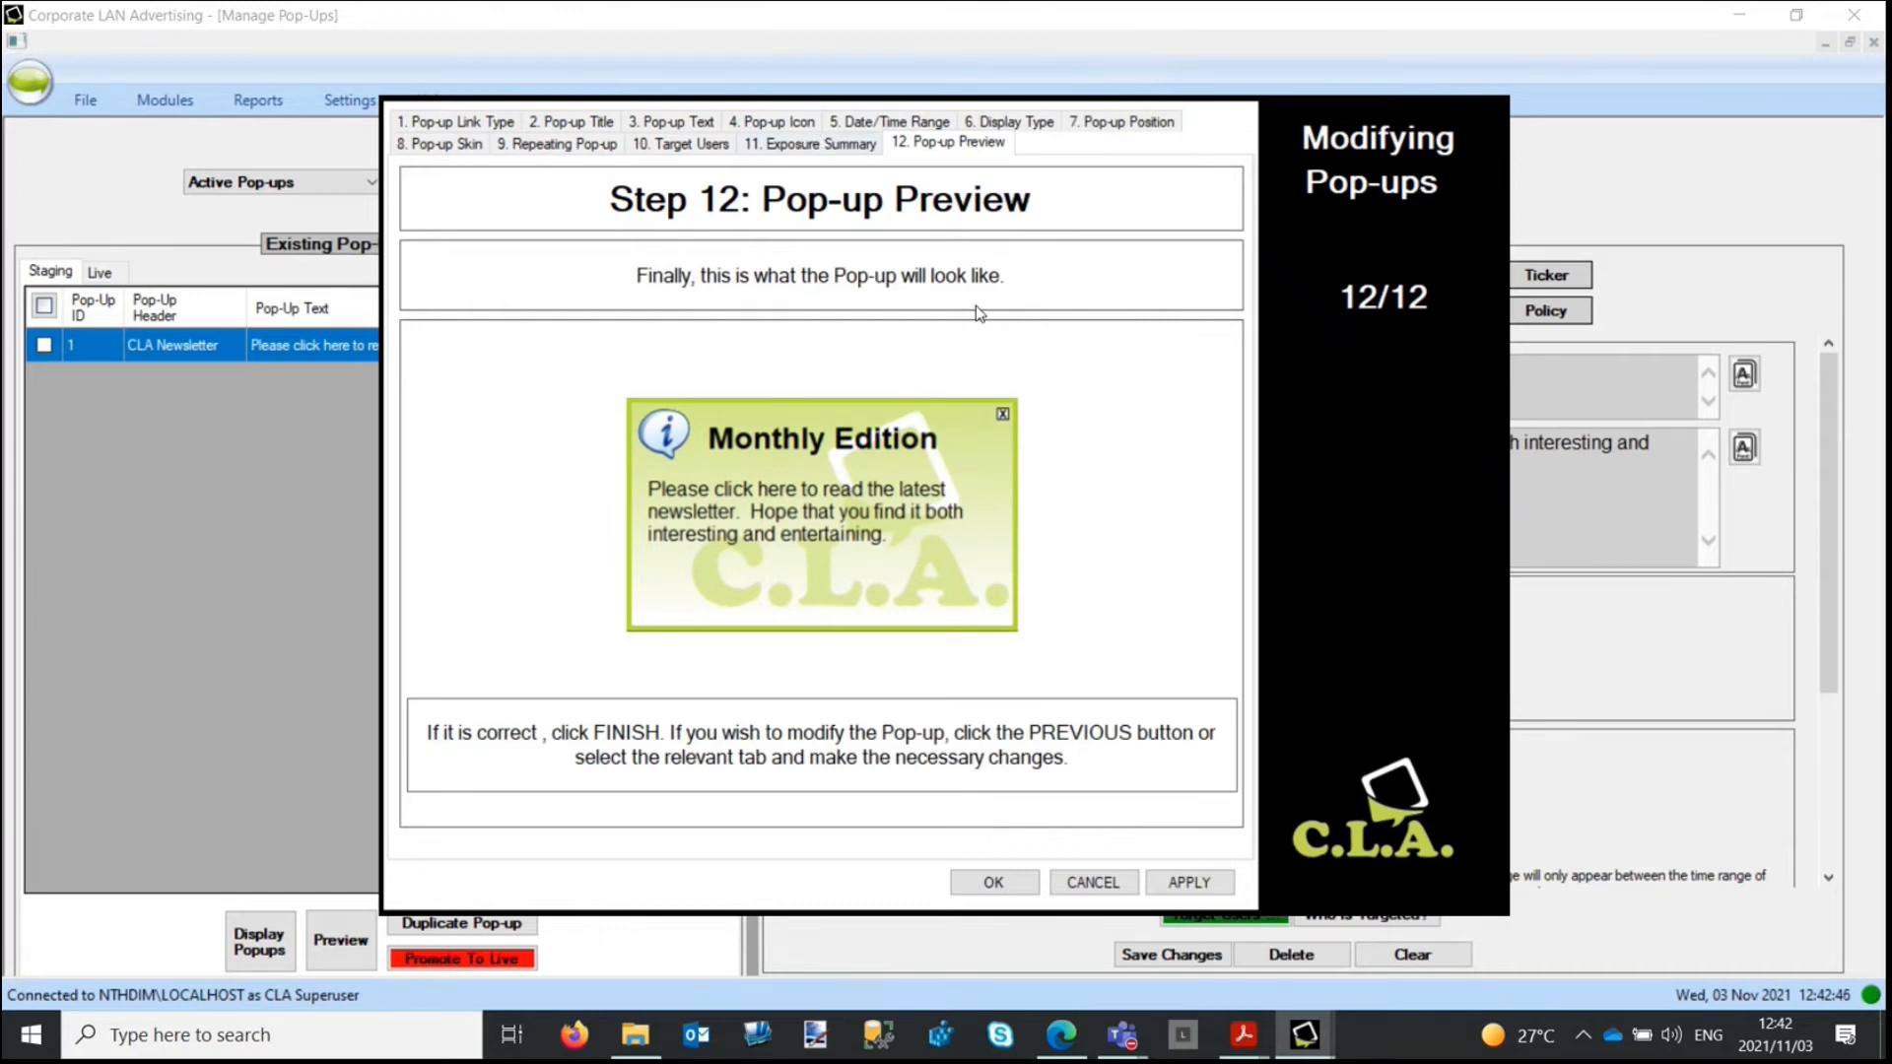
left_click(1186, 884)
left_click(986, 883)
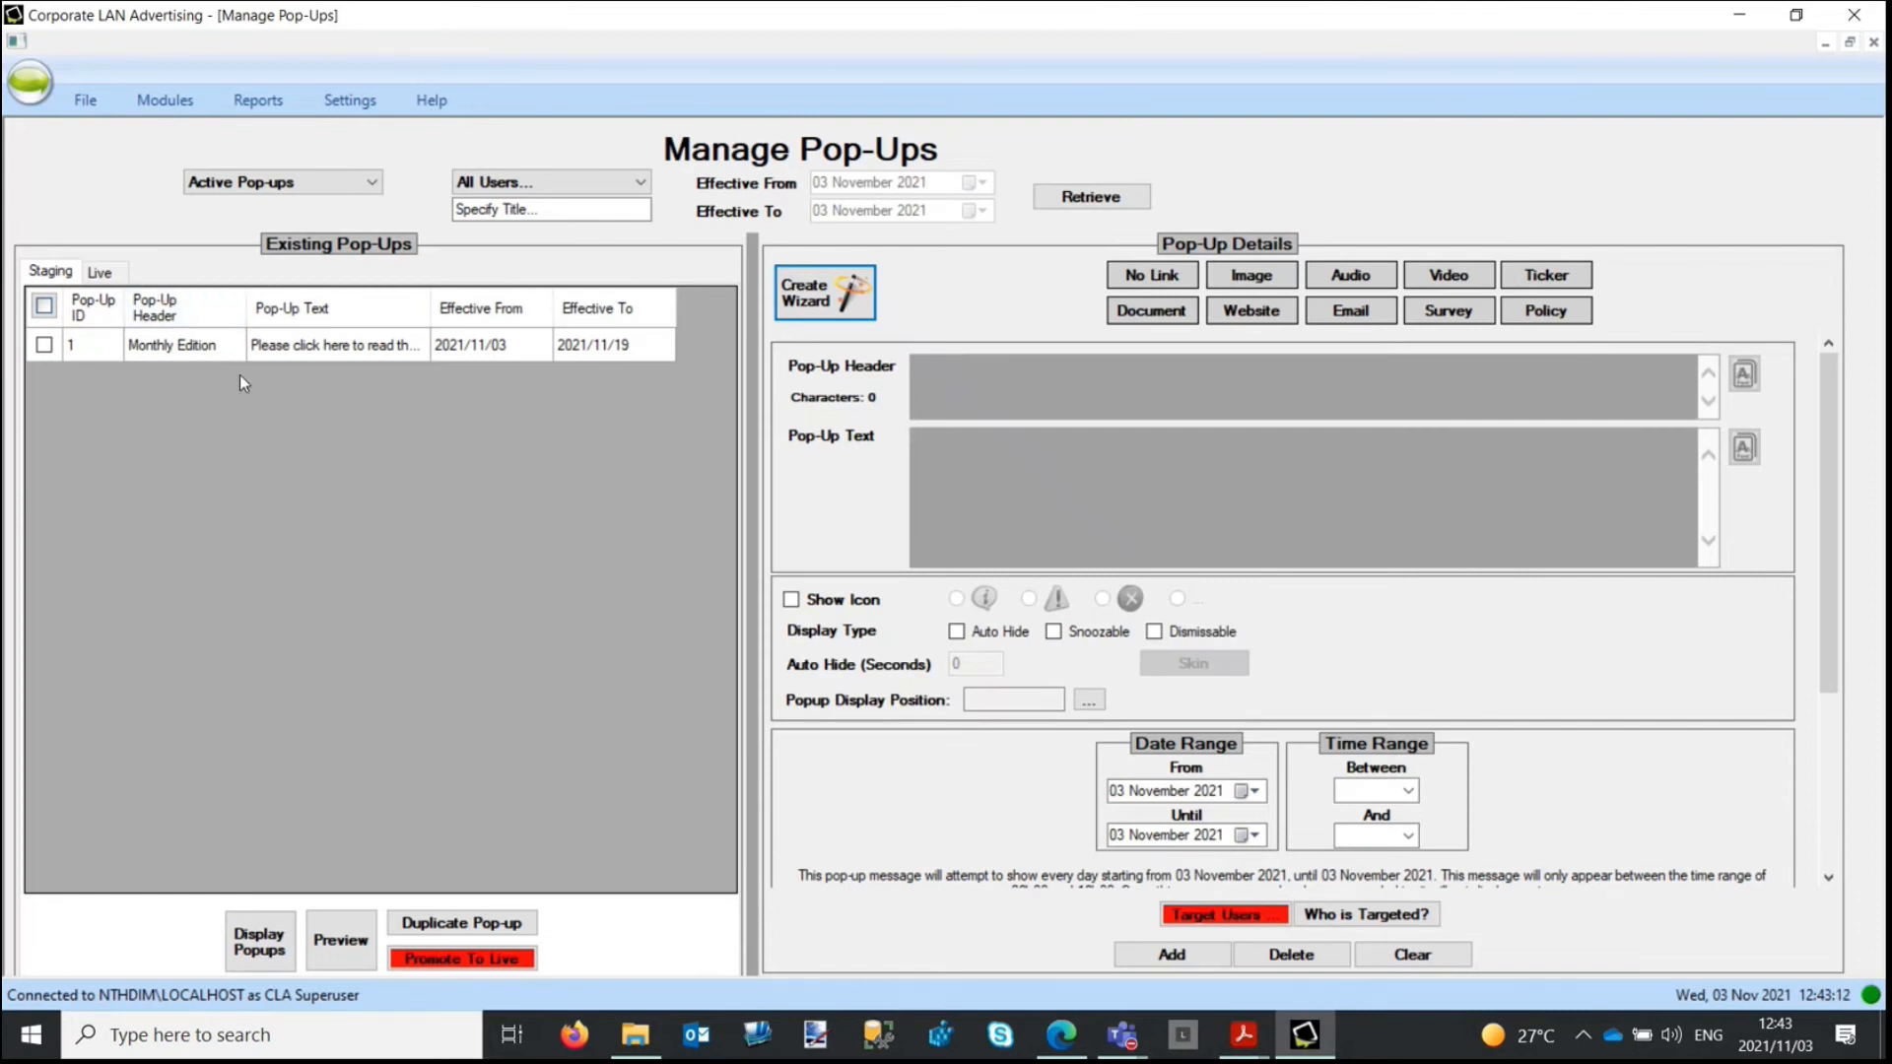
Step: Preview the Monthly Edition pop-up from the staging list and dismiss it
left_click(303, 347)
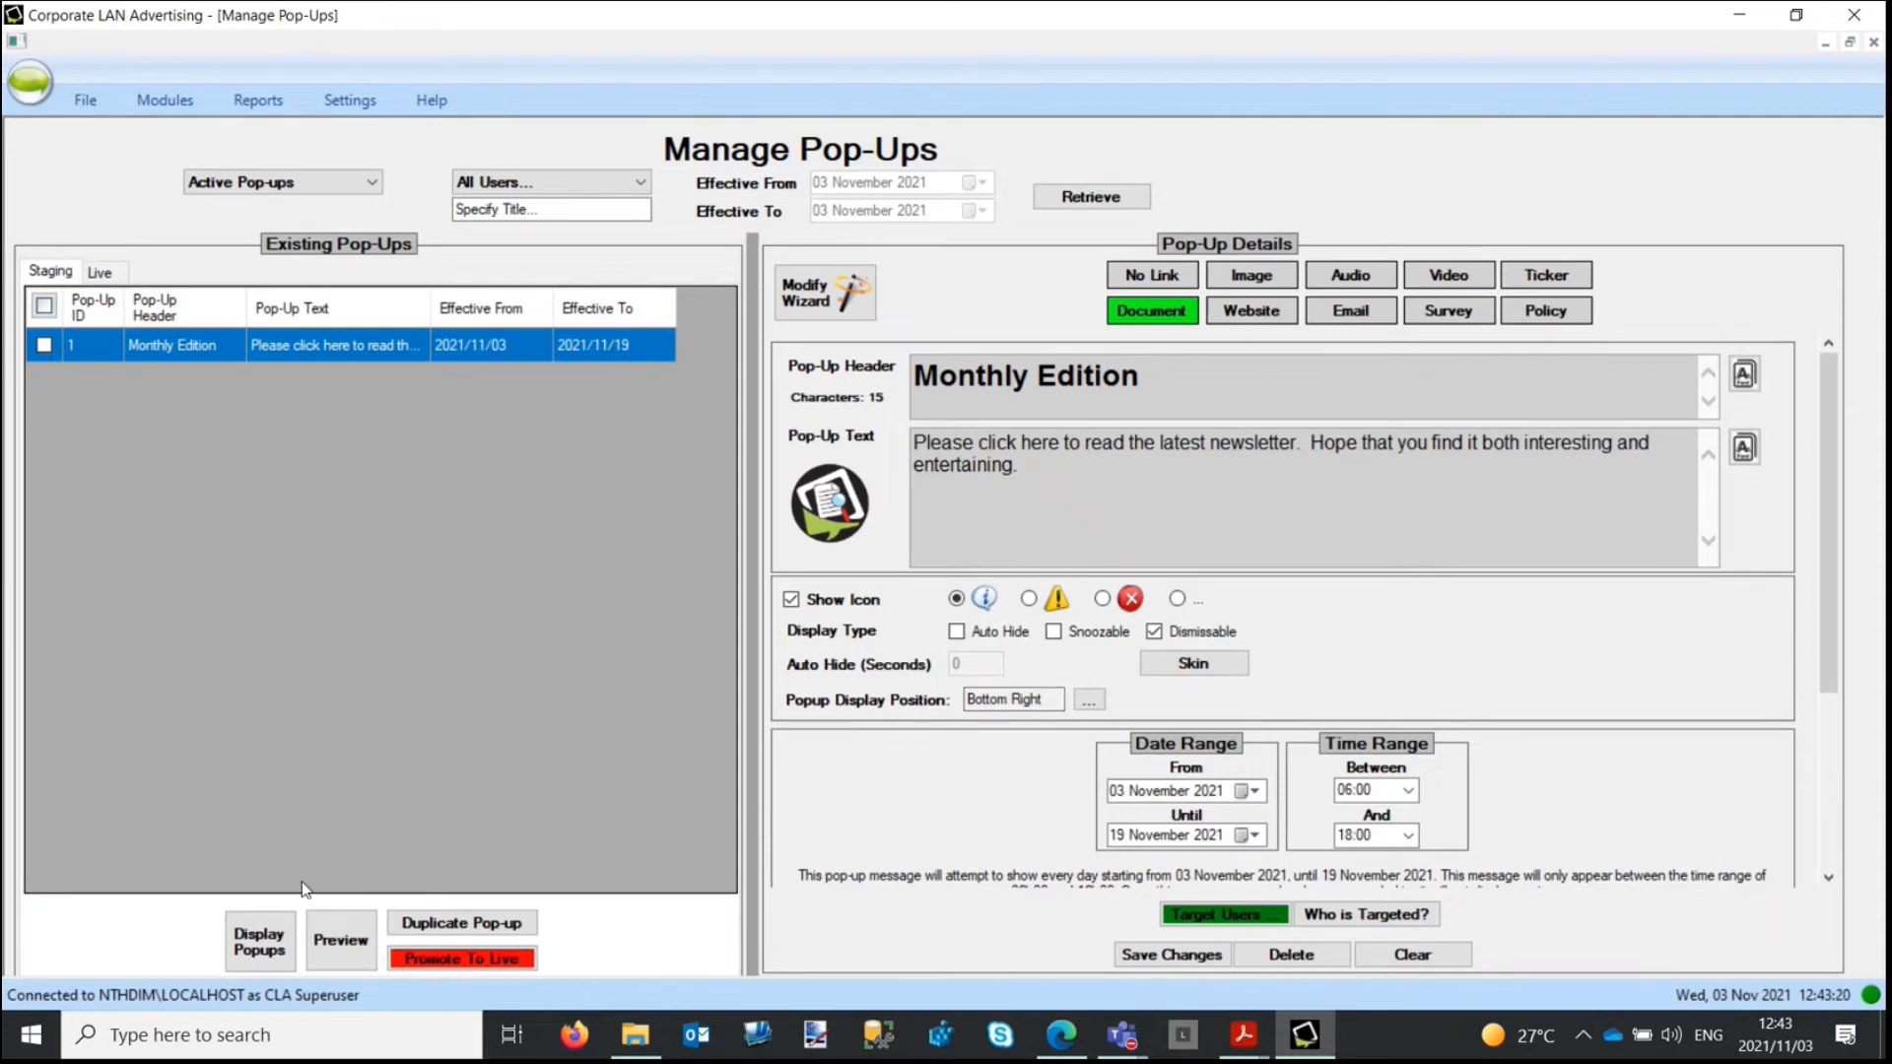
left_click(345, 952)
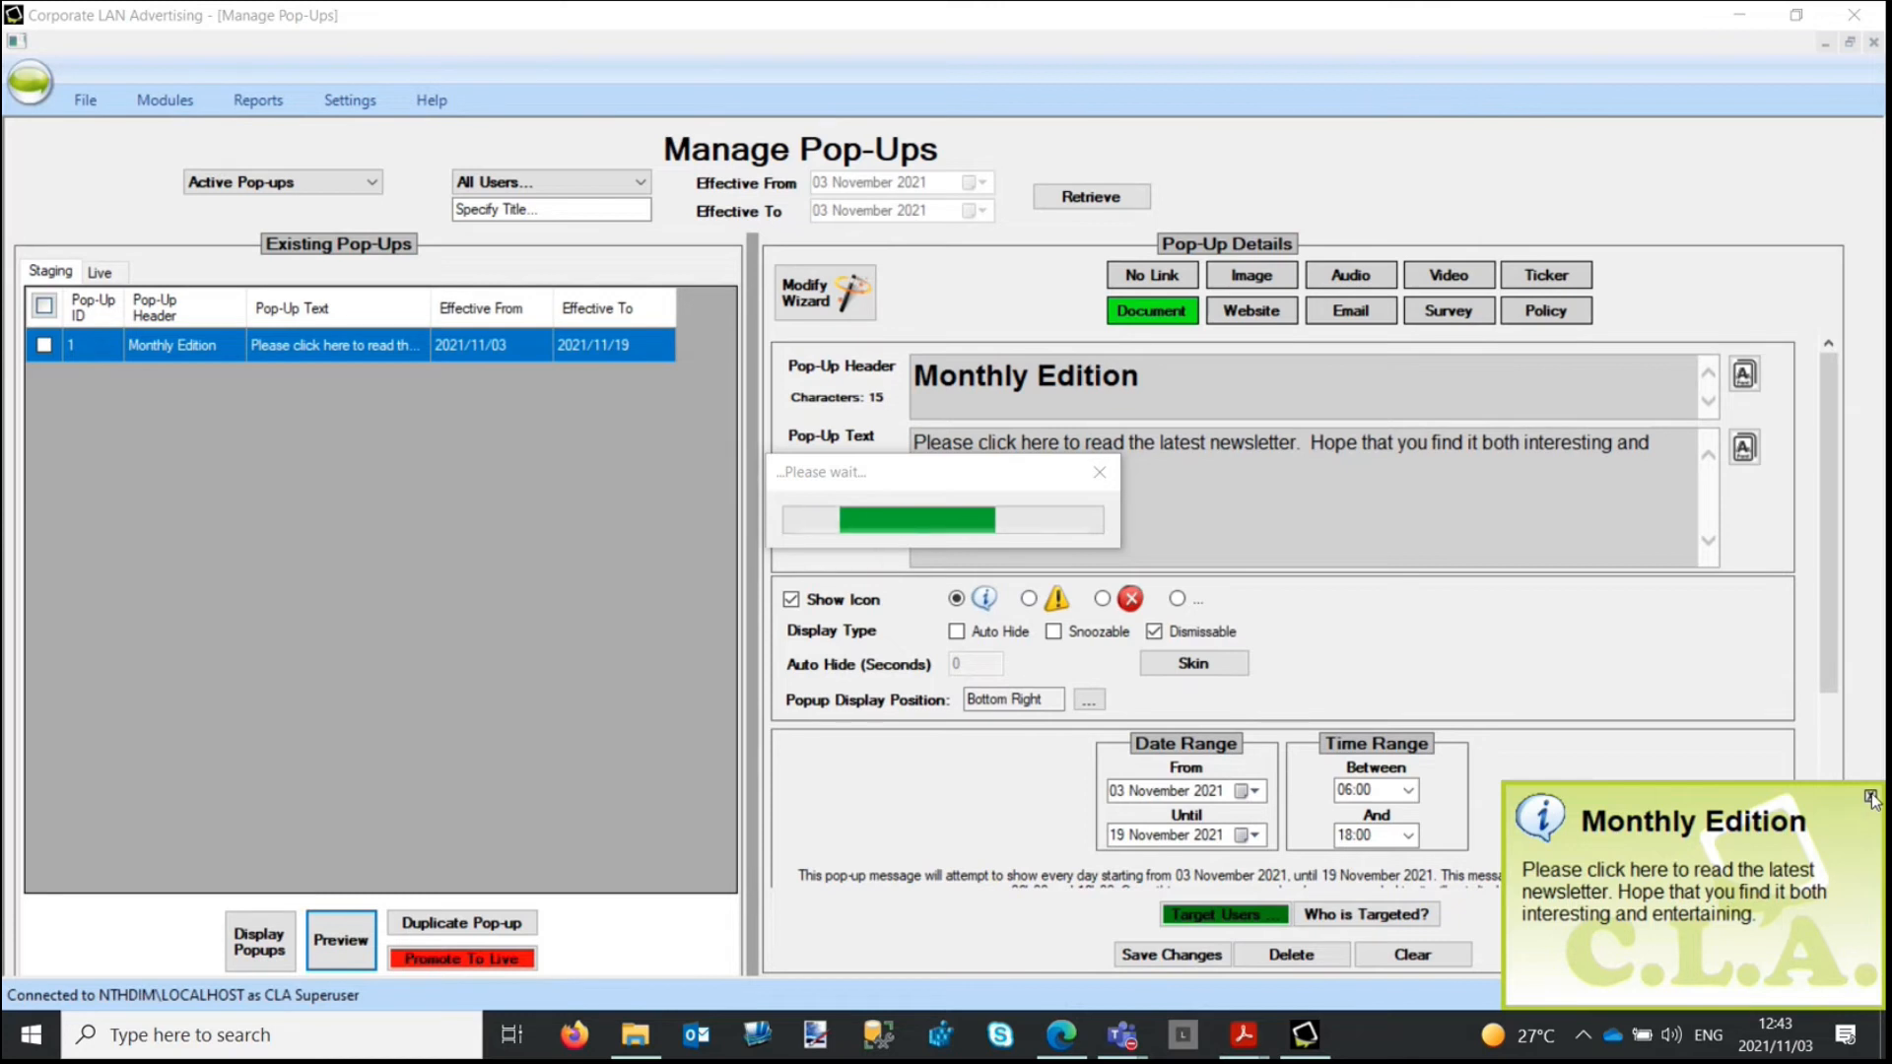
left_click(1871, 796)
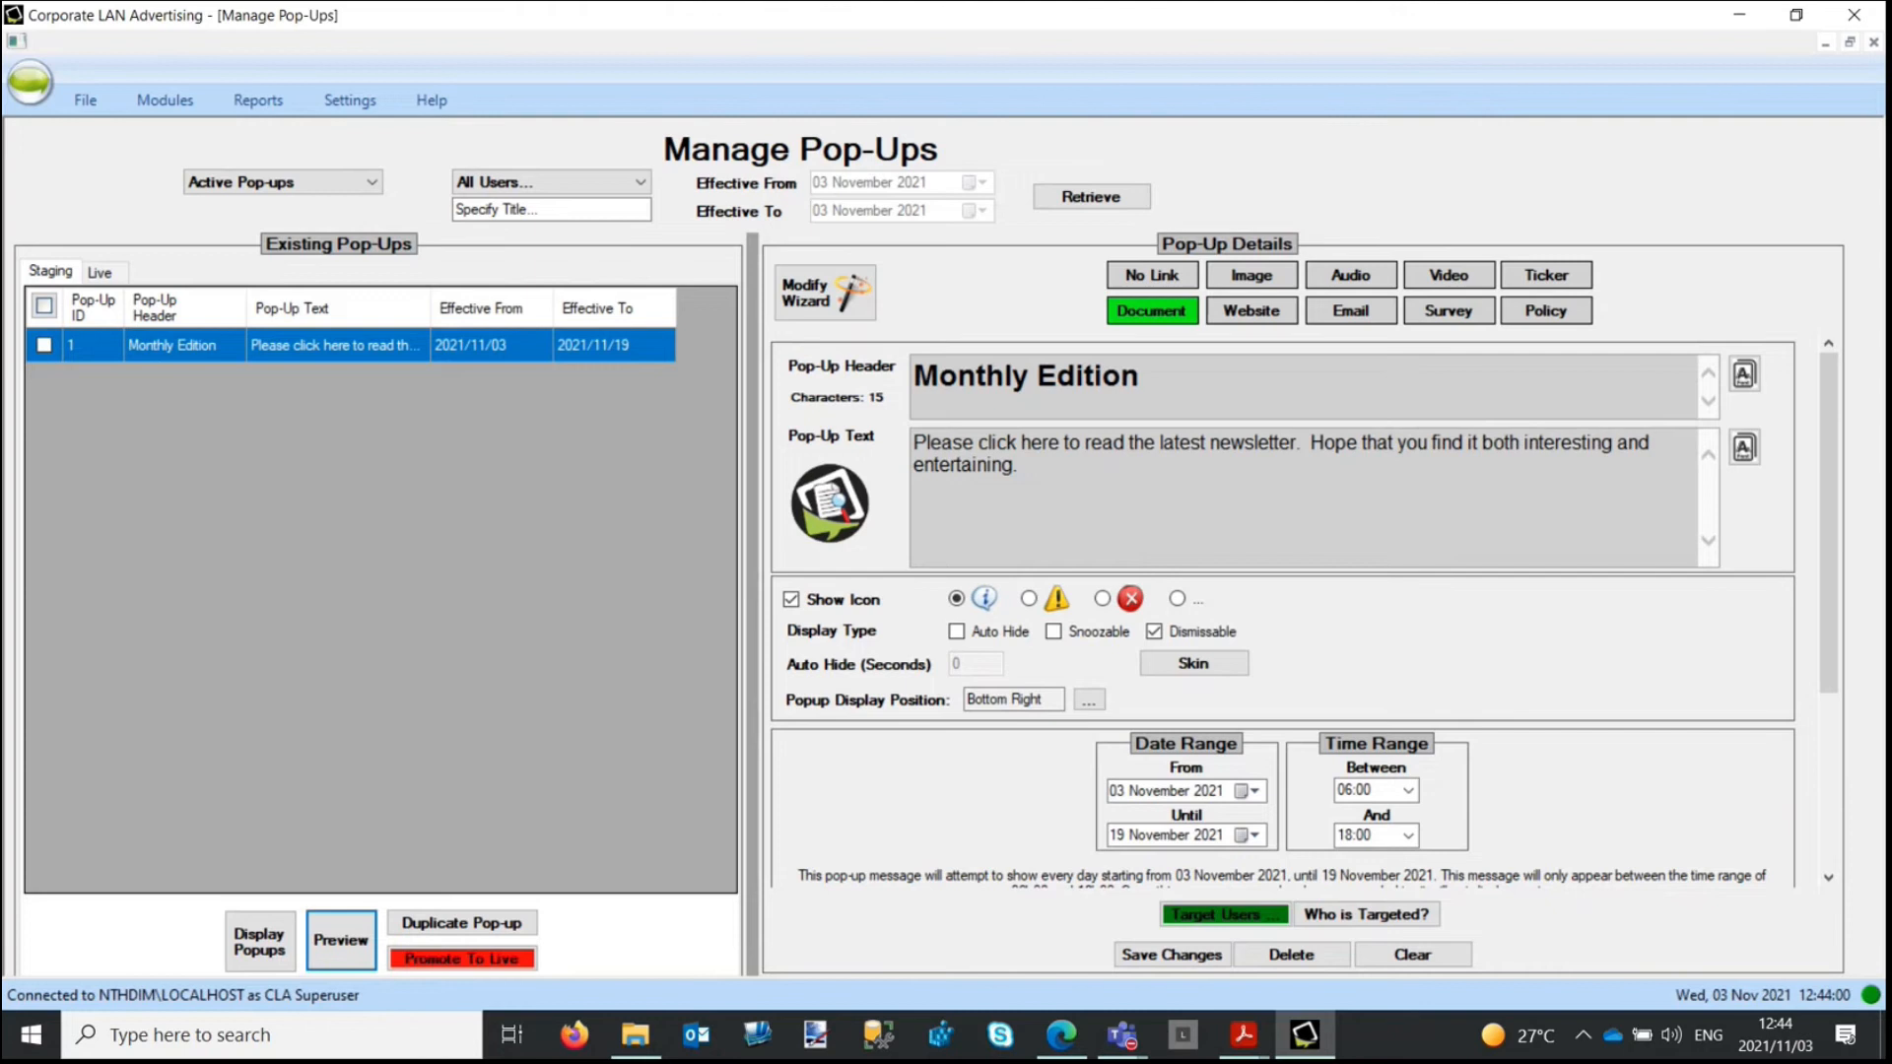
Step: Promote the Monthly Edition pop-up to Live by entering the administration password, check the Live list and return to Staging
left_click(45, 346)
left_click(466, 959)
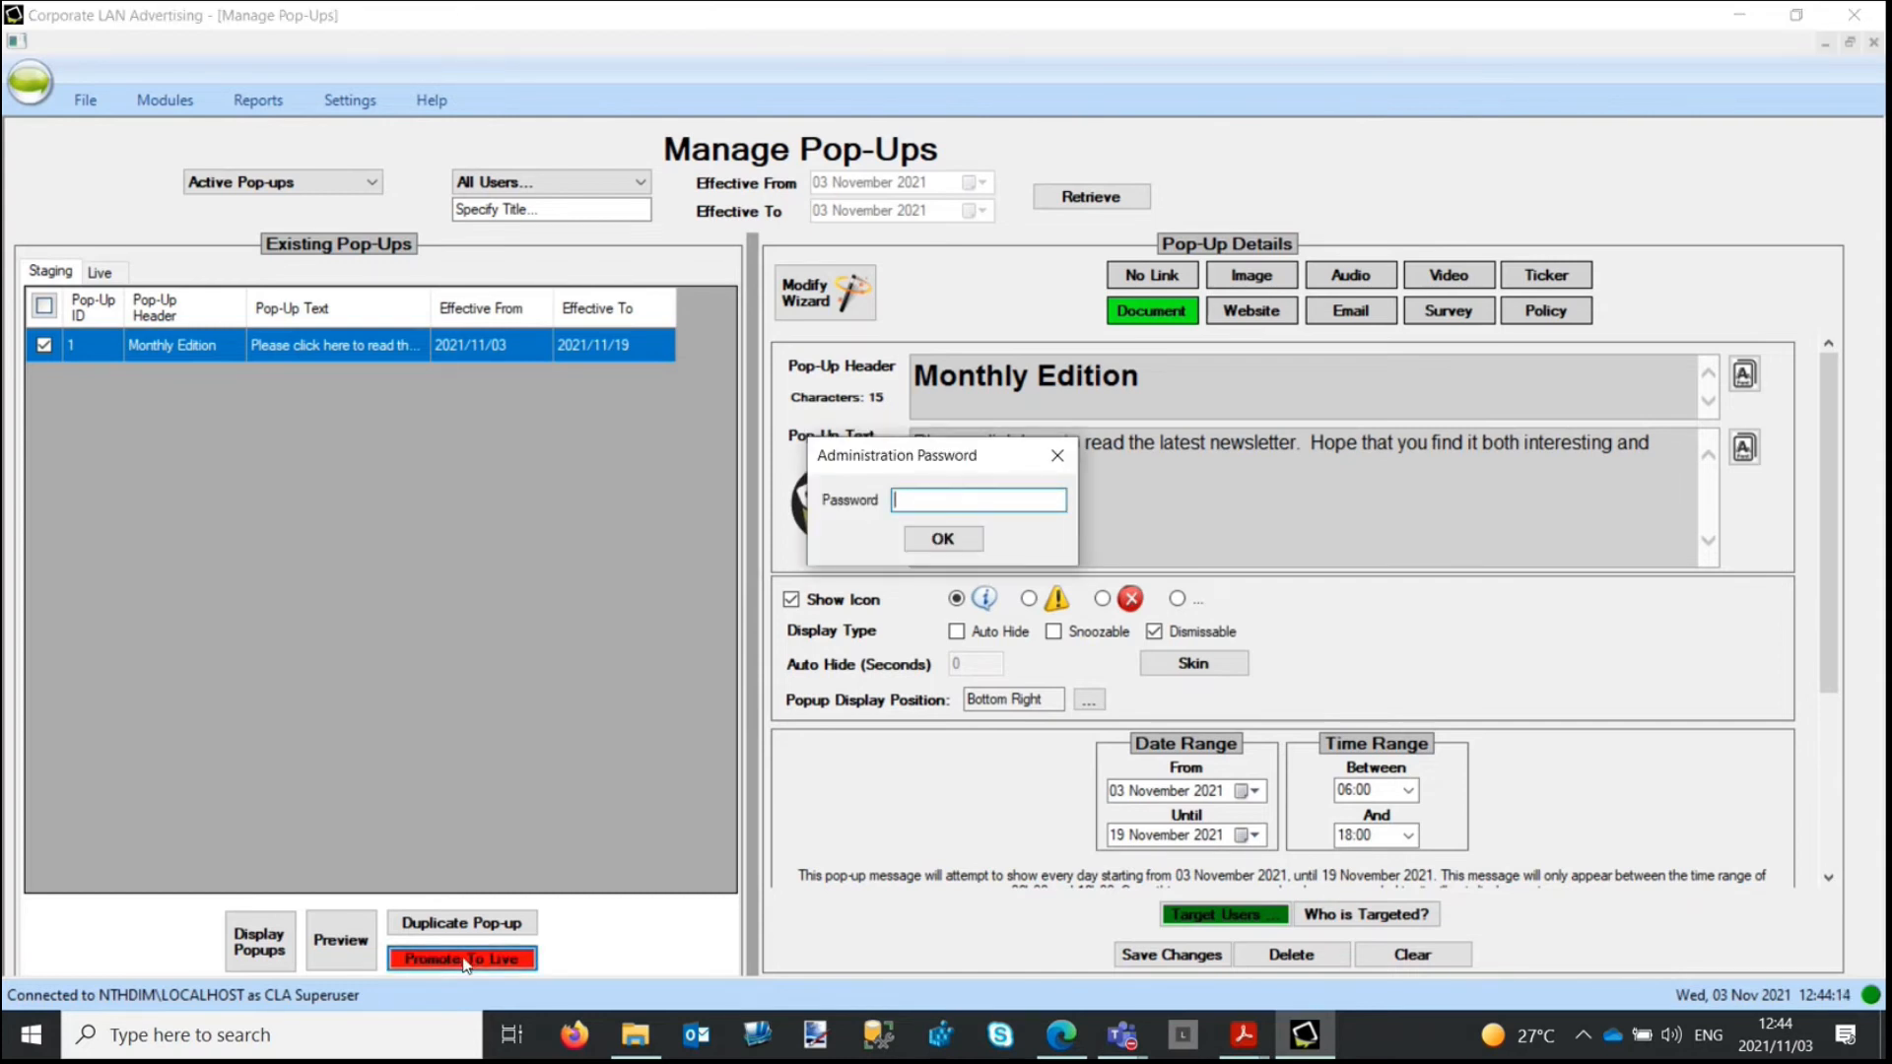
type("*********")
key("Return")
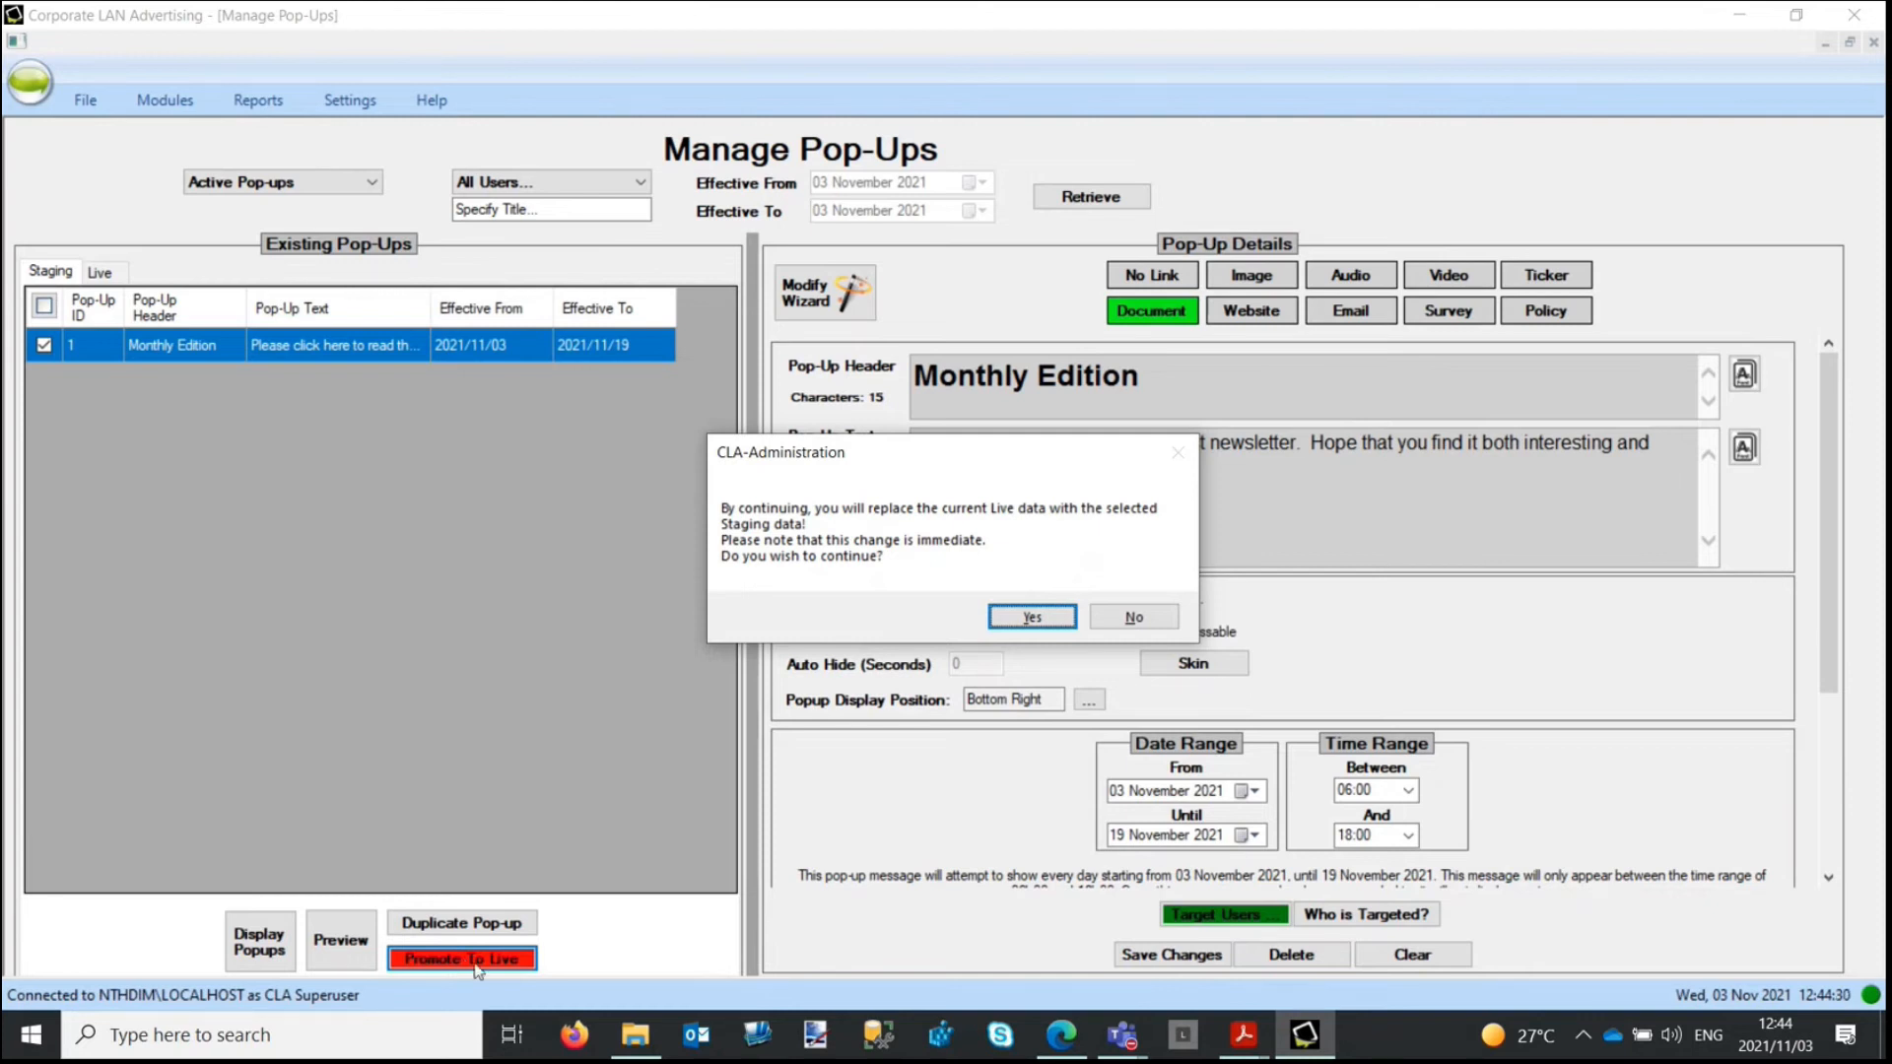
left_click(1028, 618)
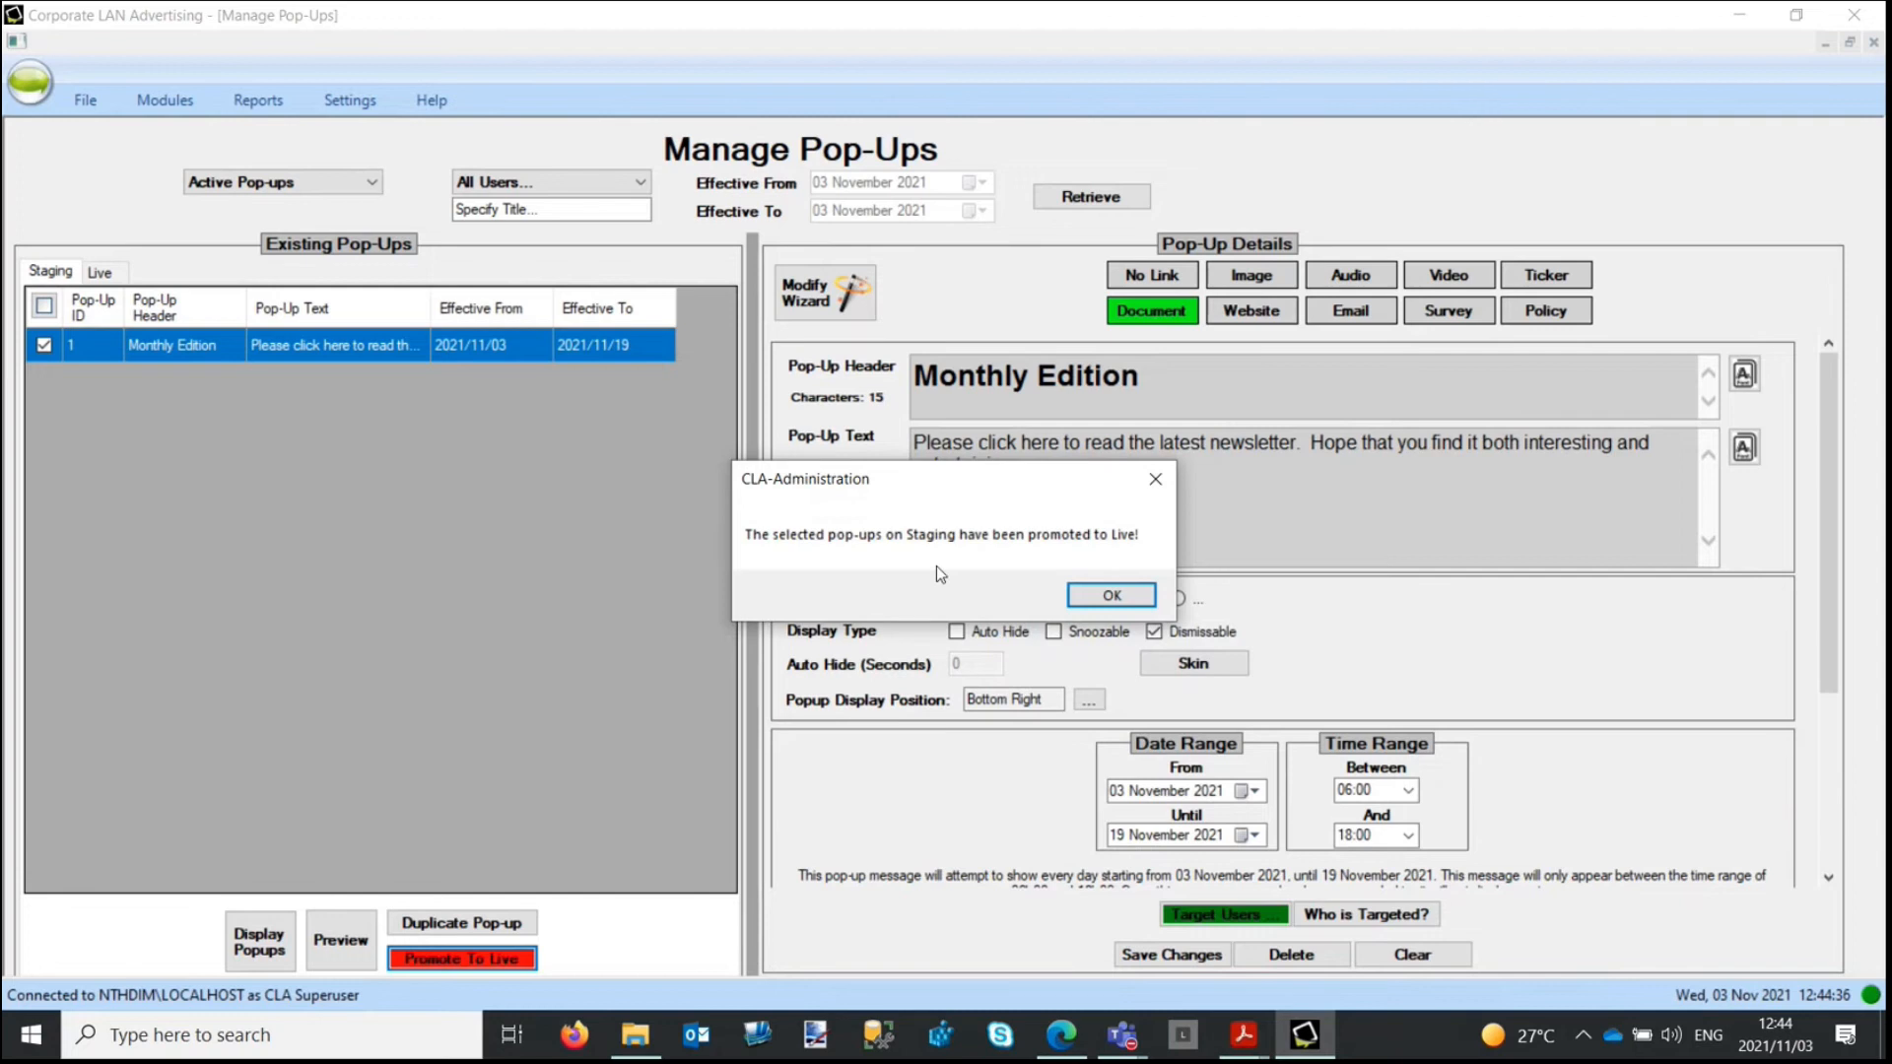
left_click(1112, 596)
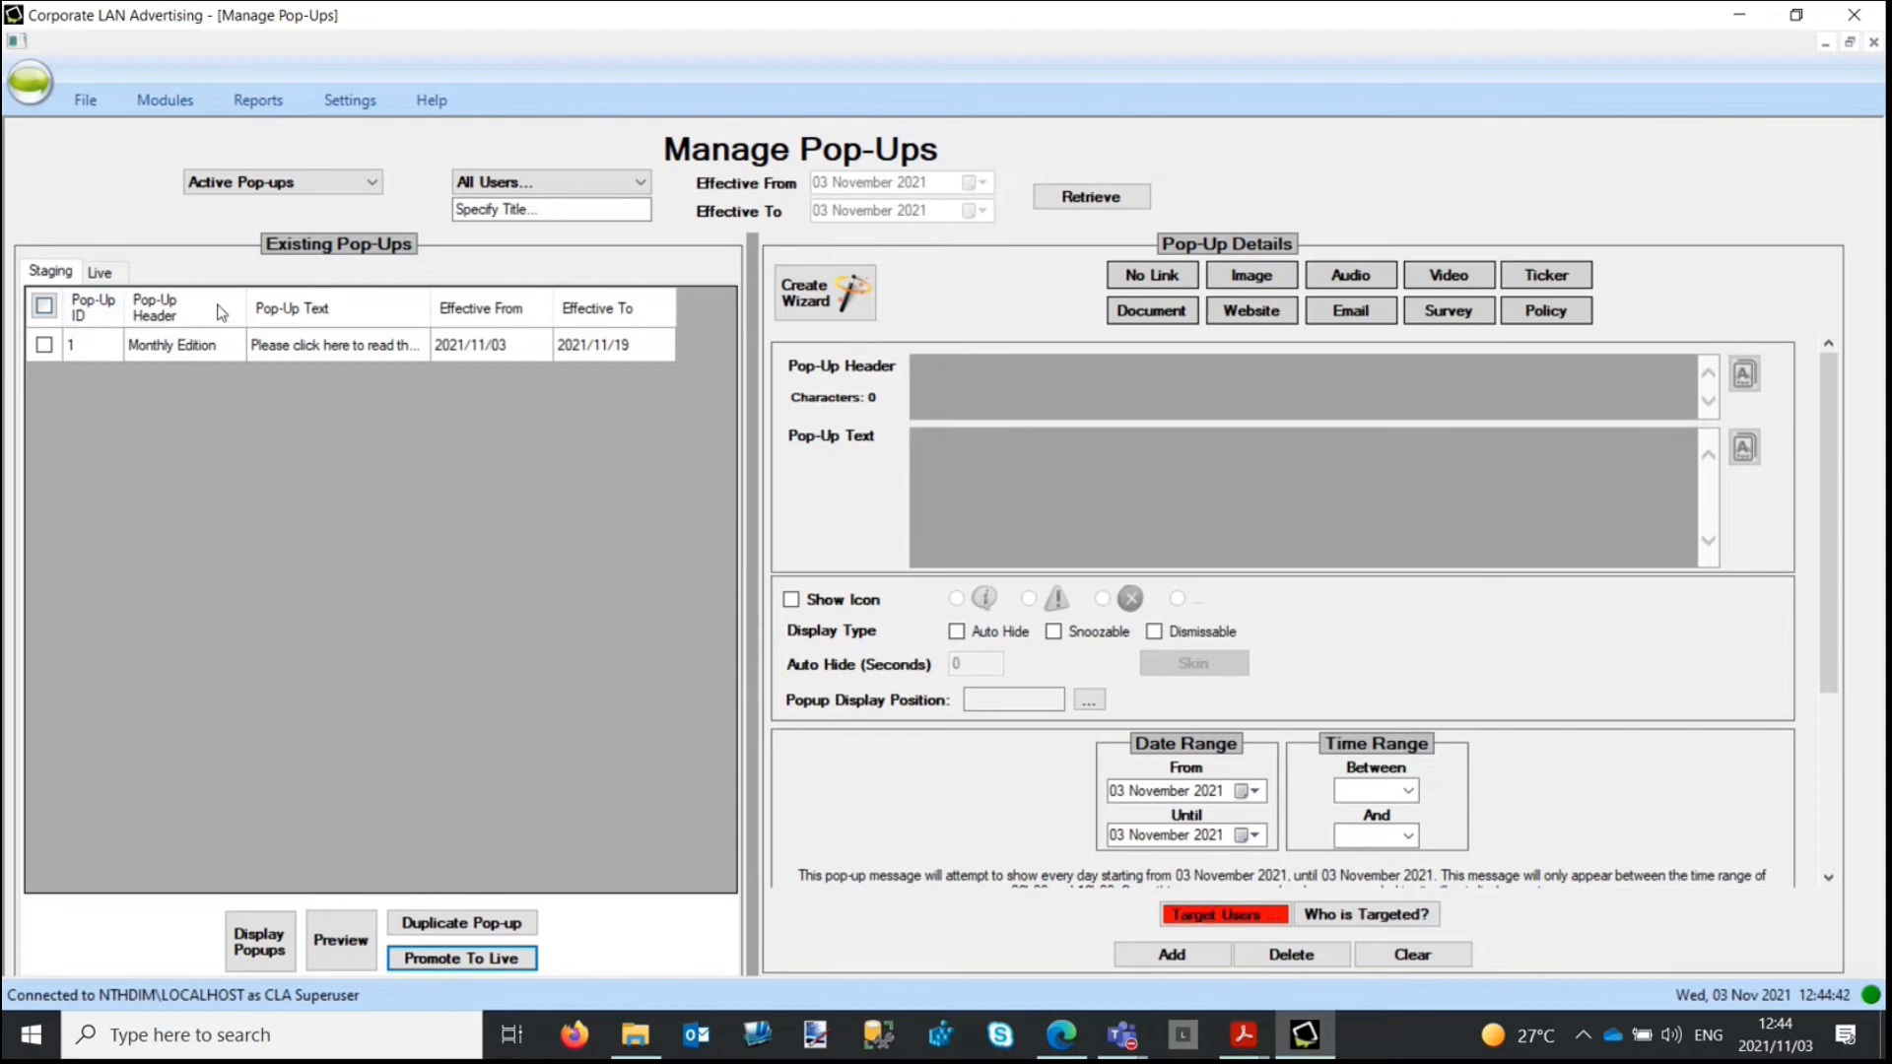
left_click(99, 272)
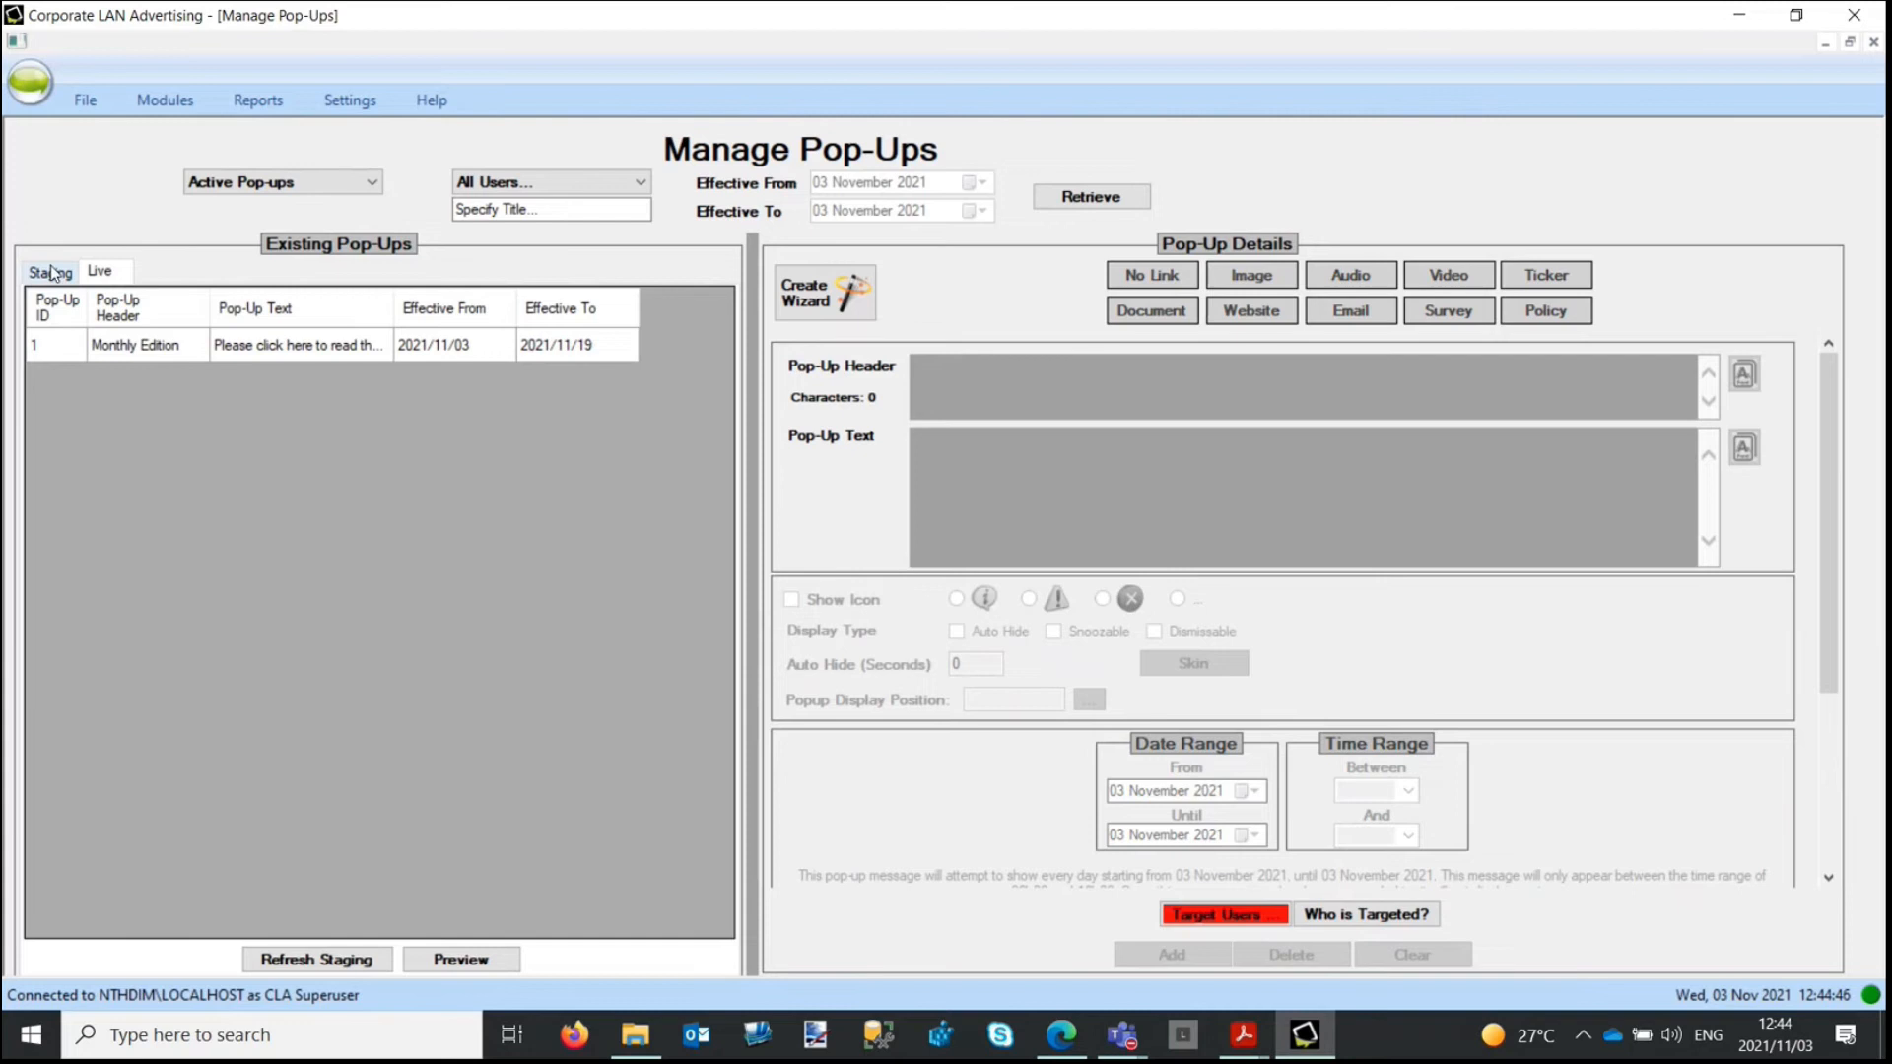
left_click(51, 272)
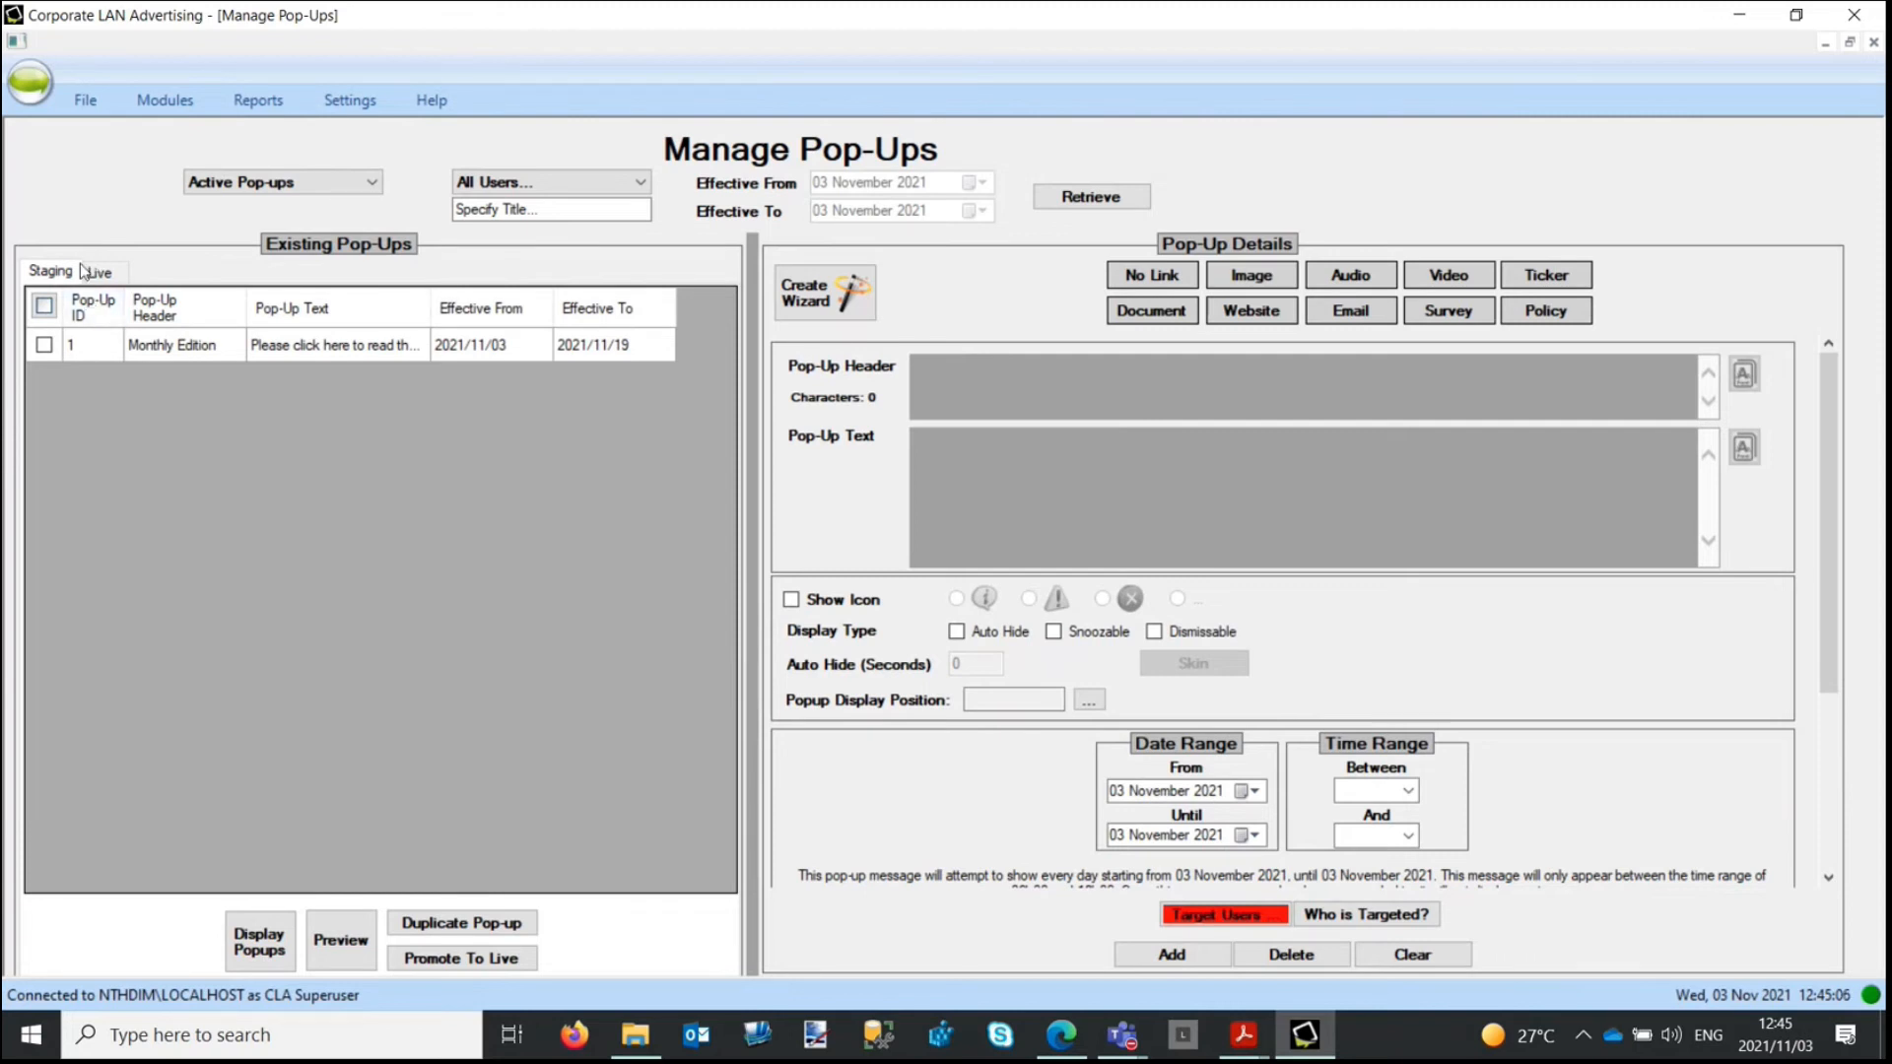
Step: Review the promoted pop-up's link type, title and text in the modification wizard and cancel without changes
left_click(202, 352)
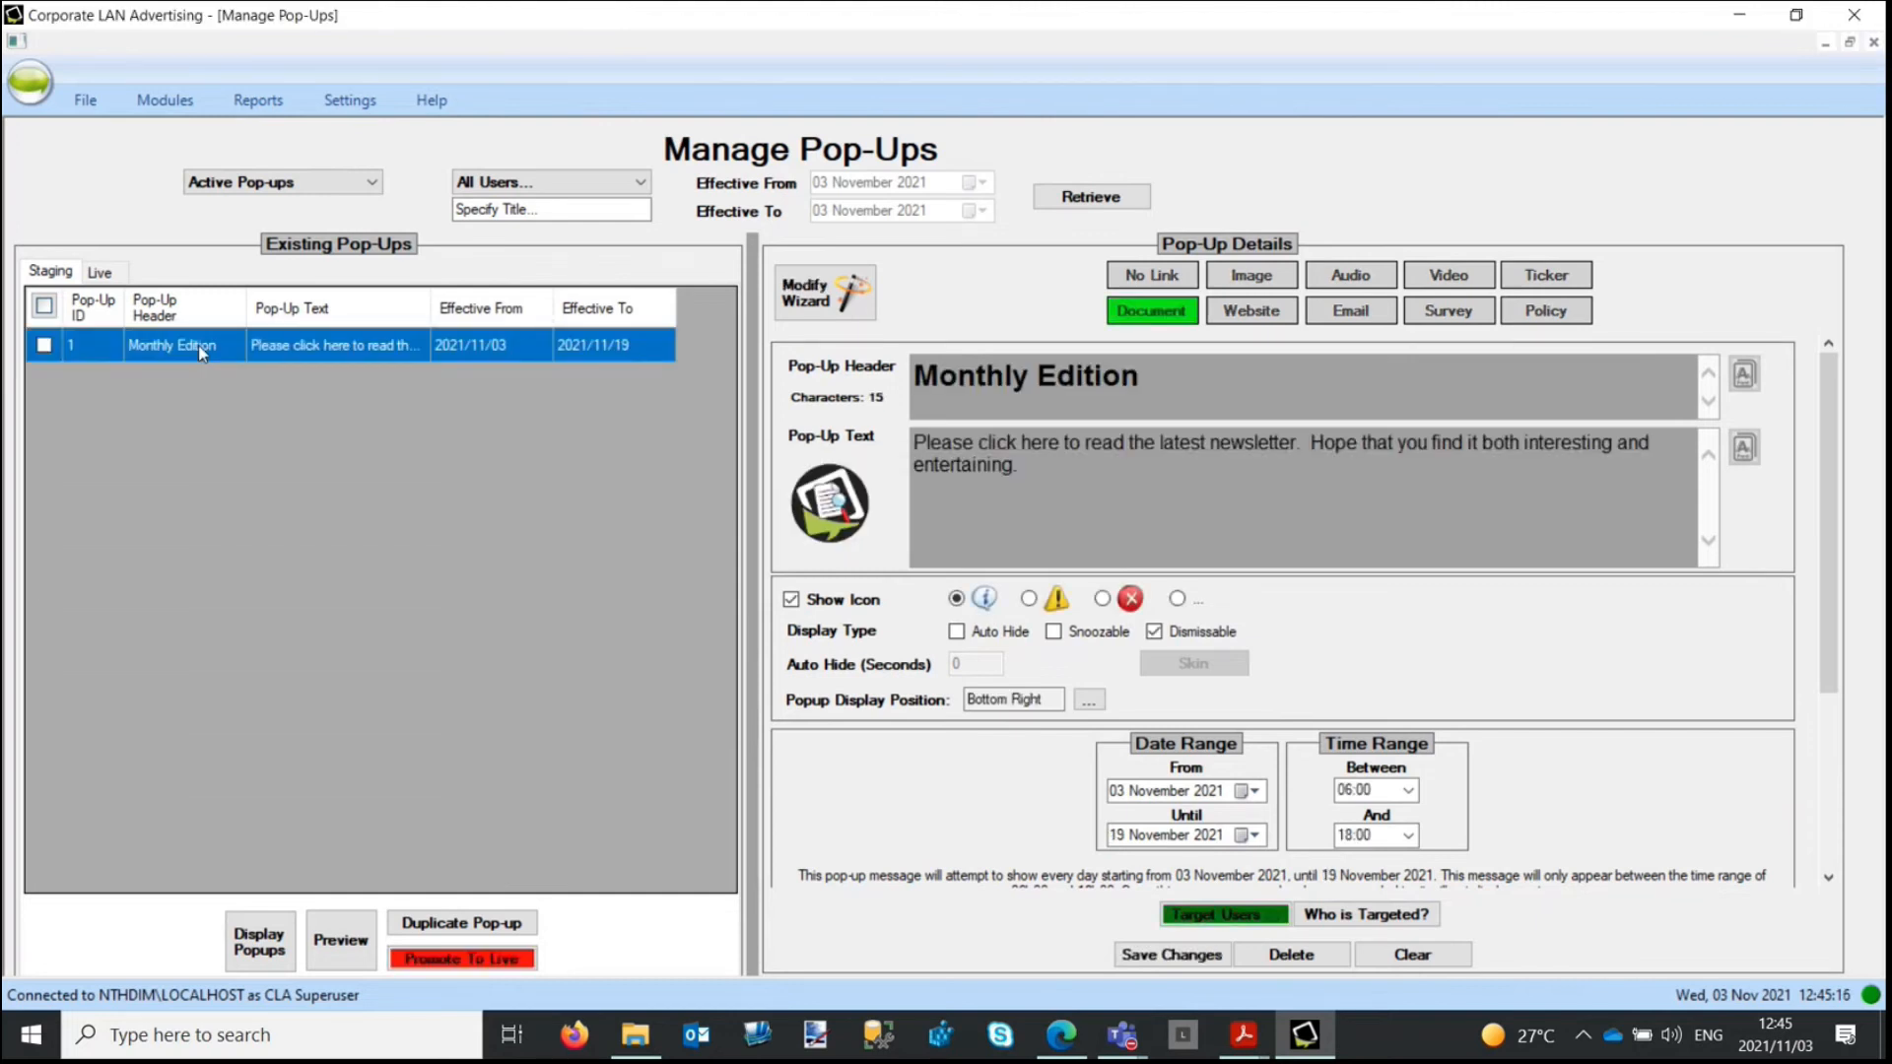
left_click(824, 293)
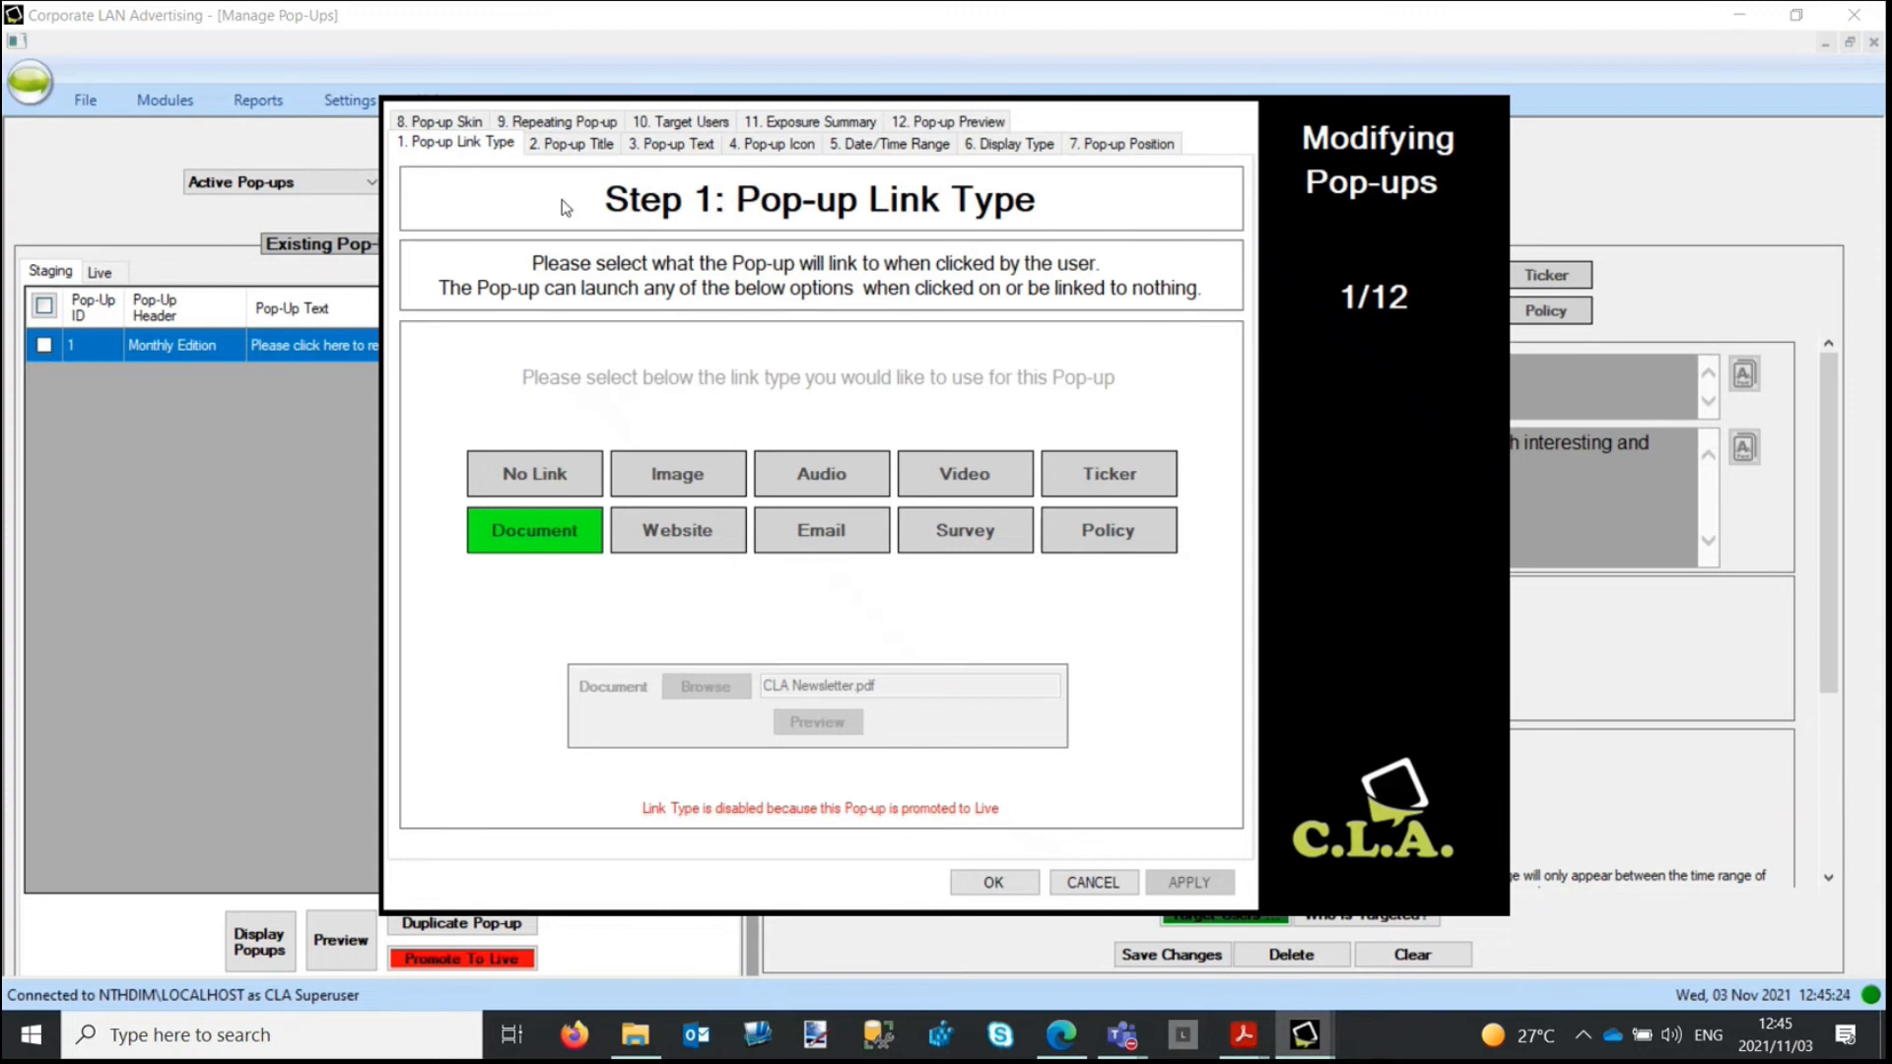
left_click(570, 145)
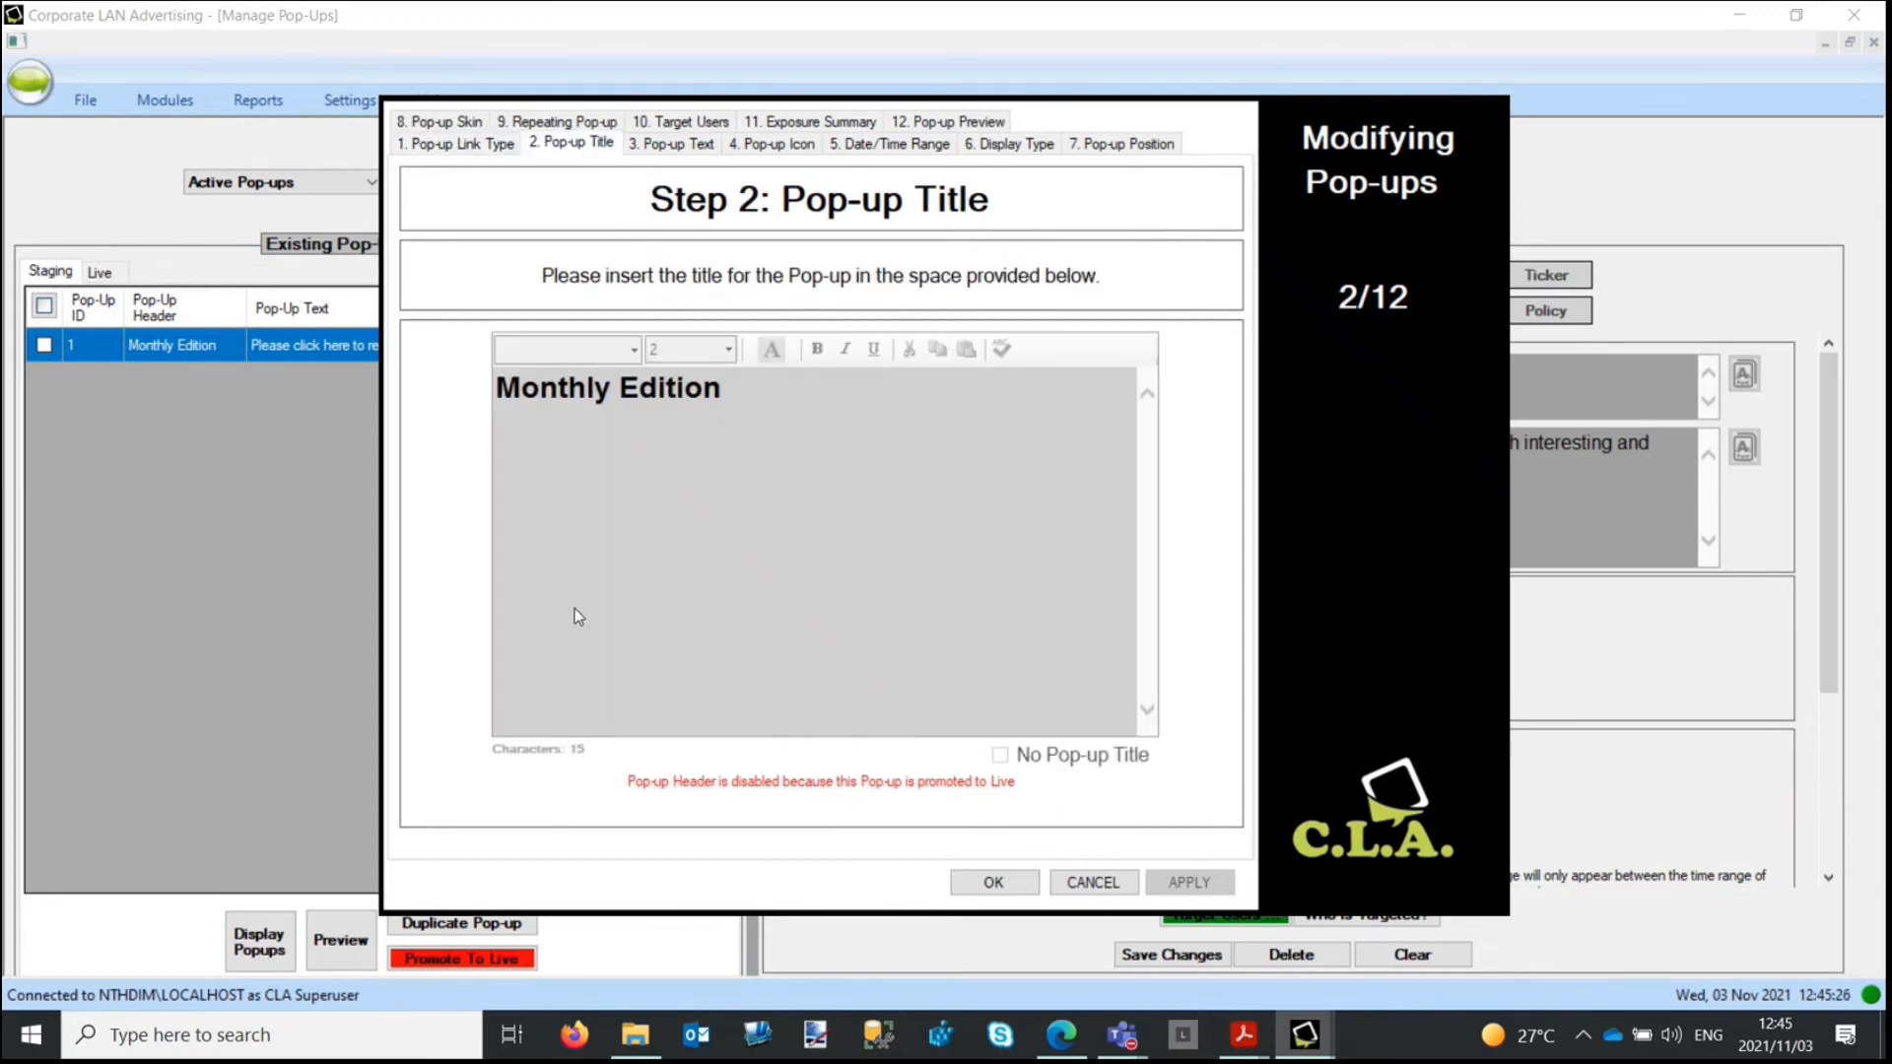
left_click(695, 145)
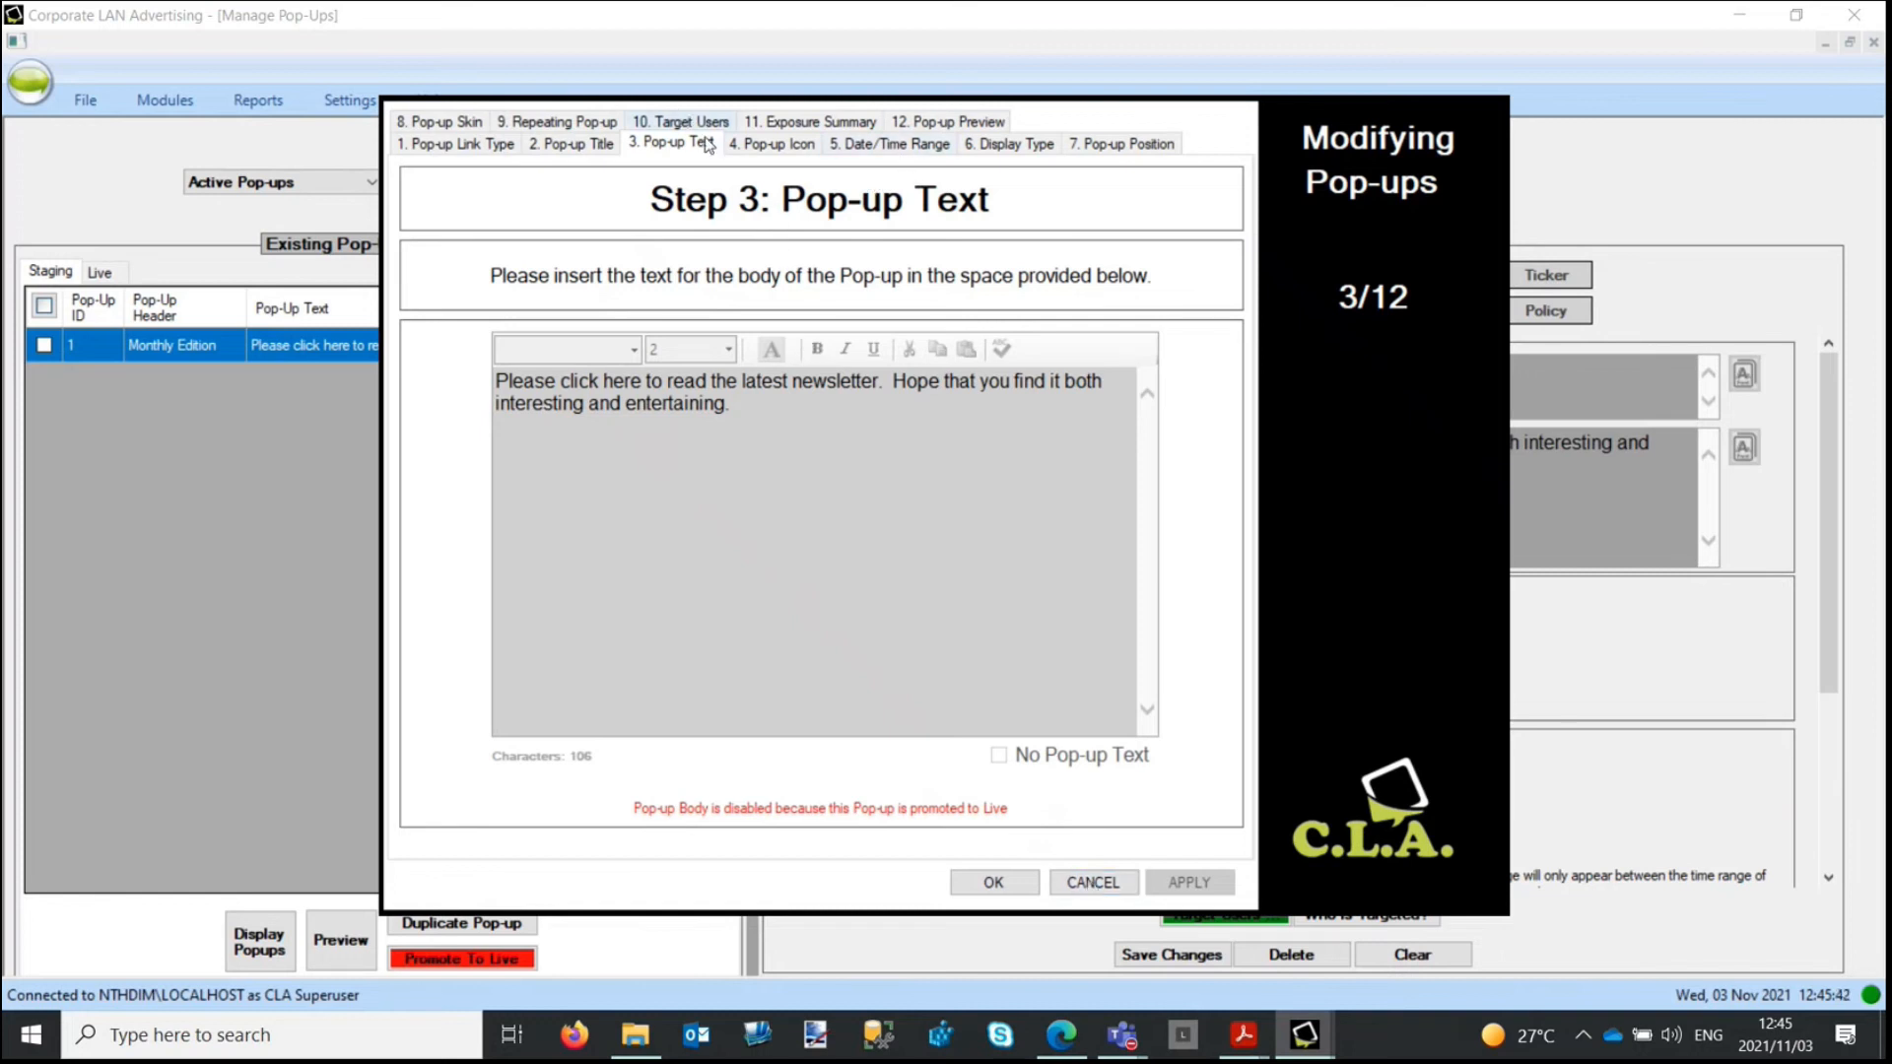
left_click(1094, 883)
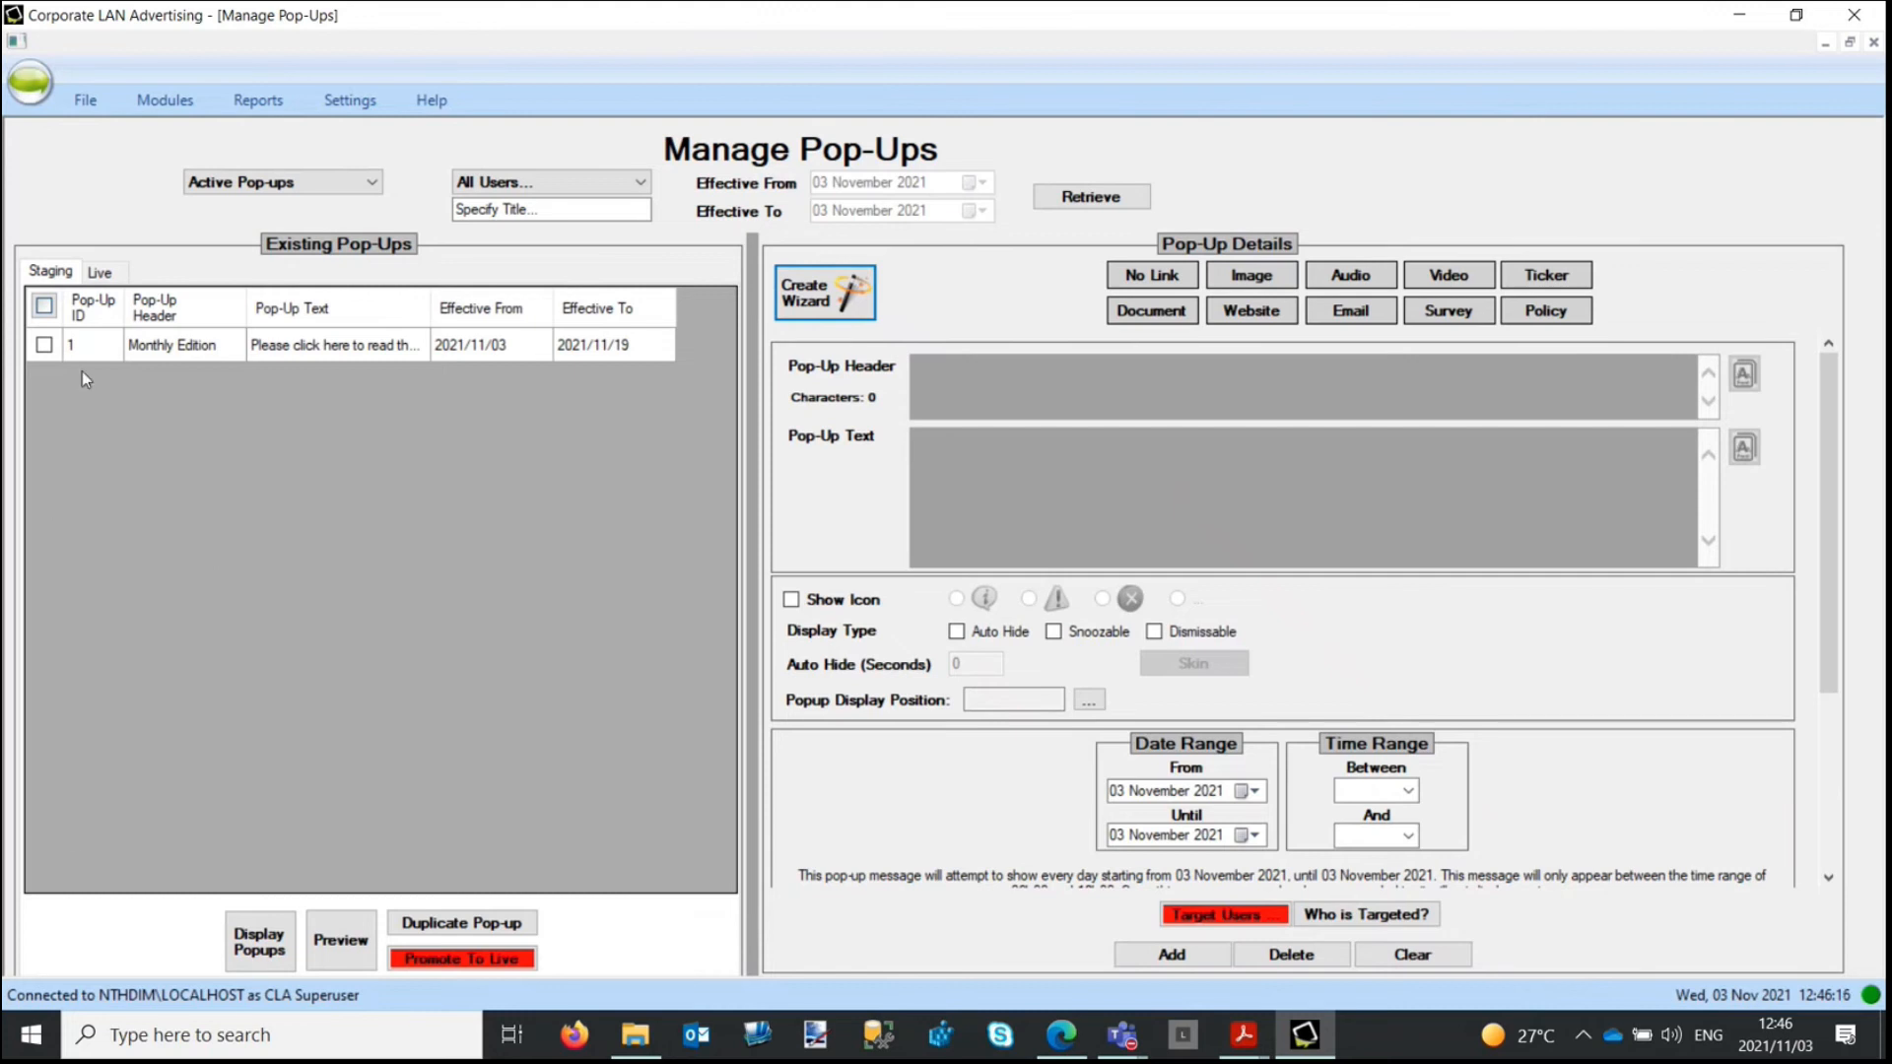
Step: Duplicate the Monthly Edition pop-up and extend the copy's header to "Monthly Edition - 2nd"
left_click(43, 345)
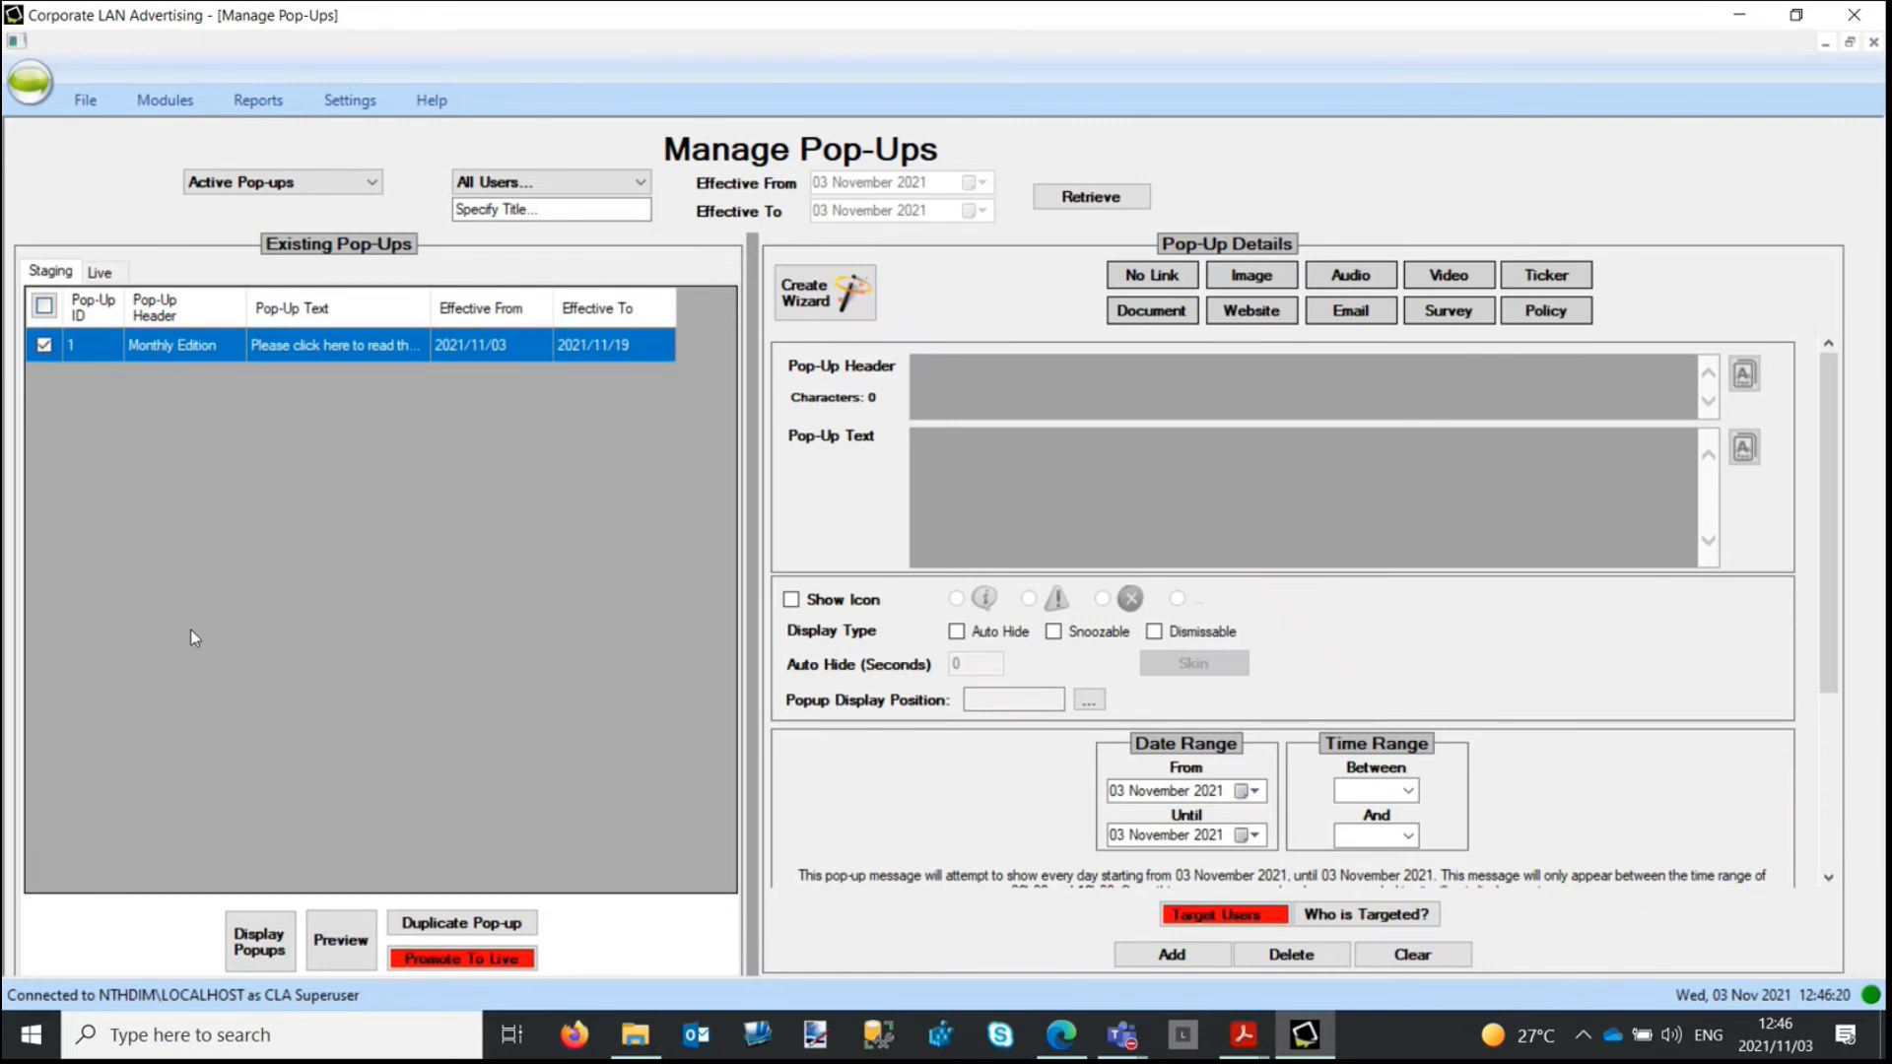
left_click(470, 924)
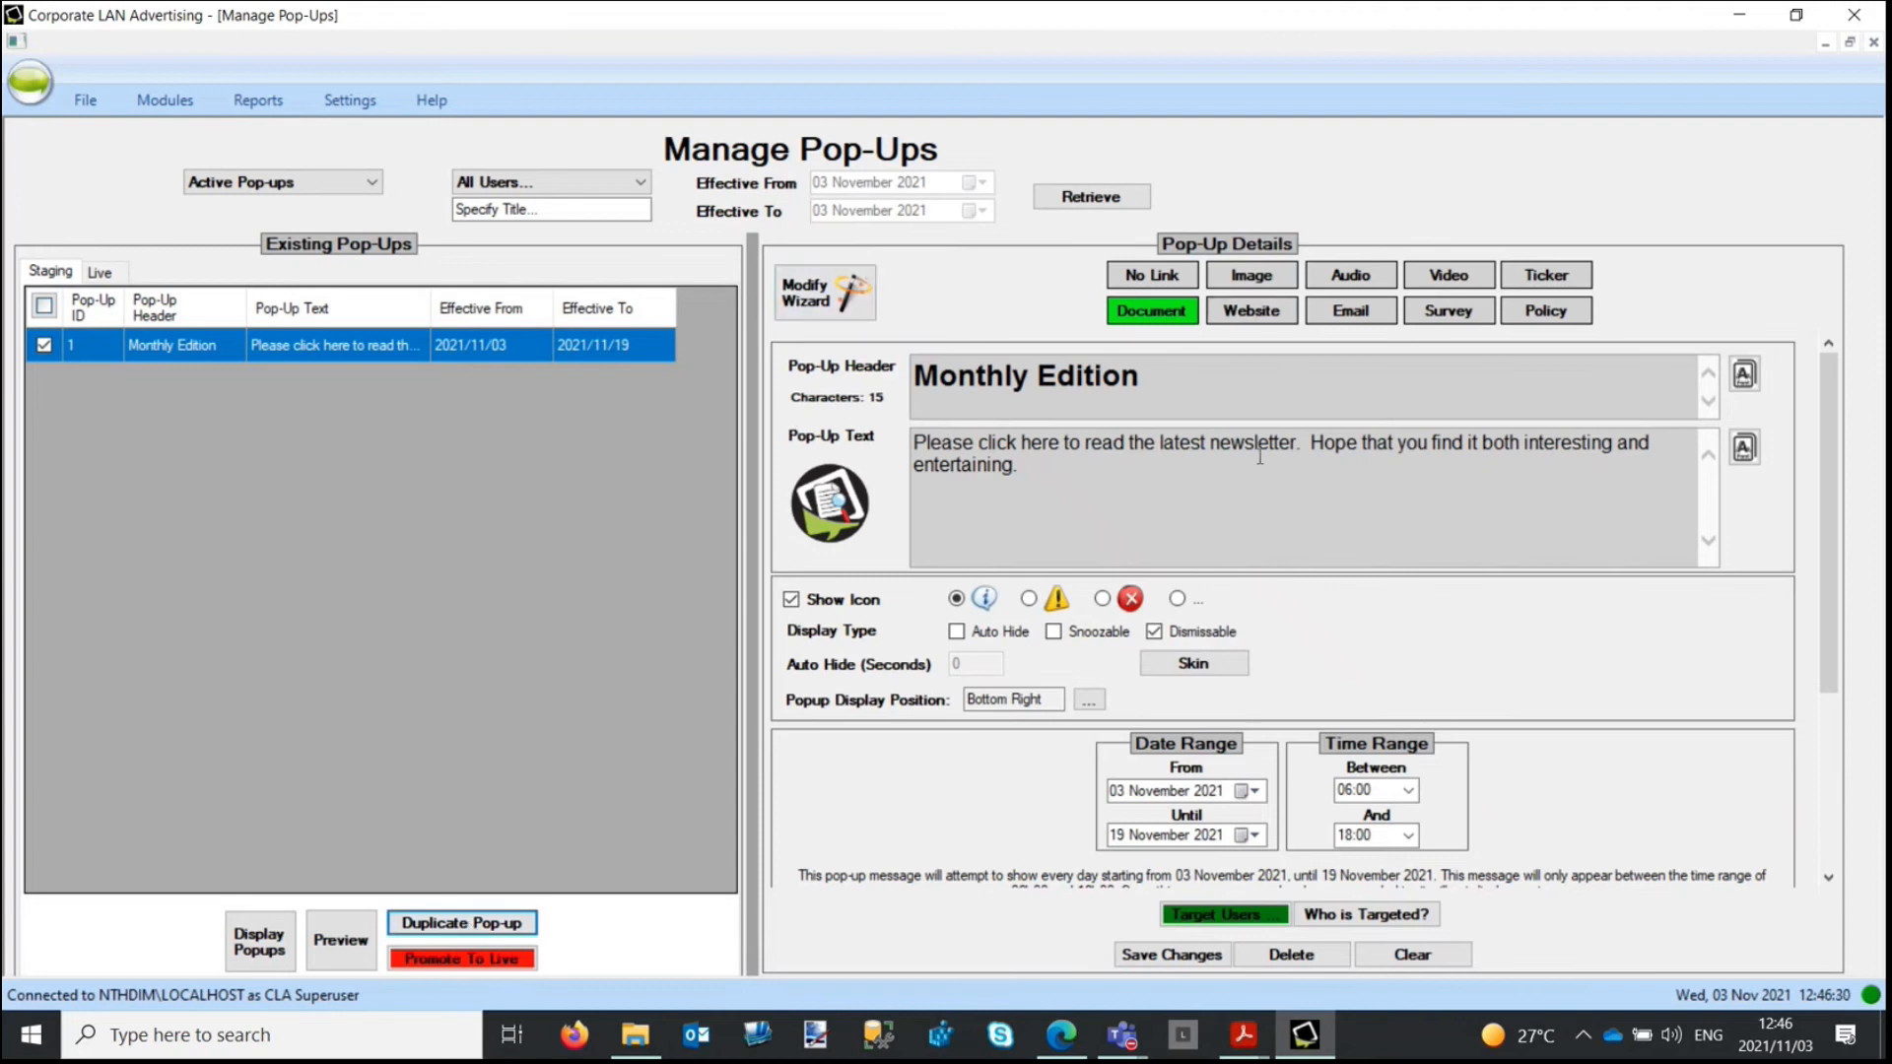
left_click(1176, 379)
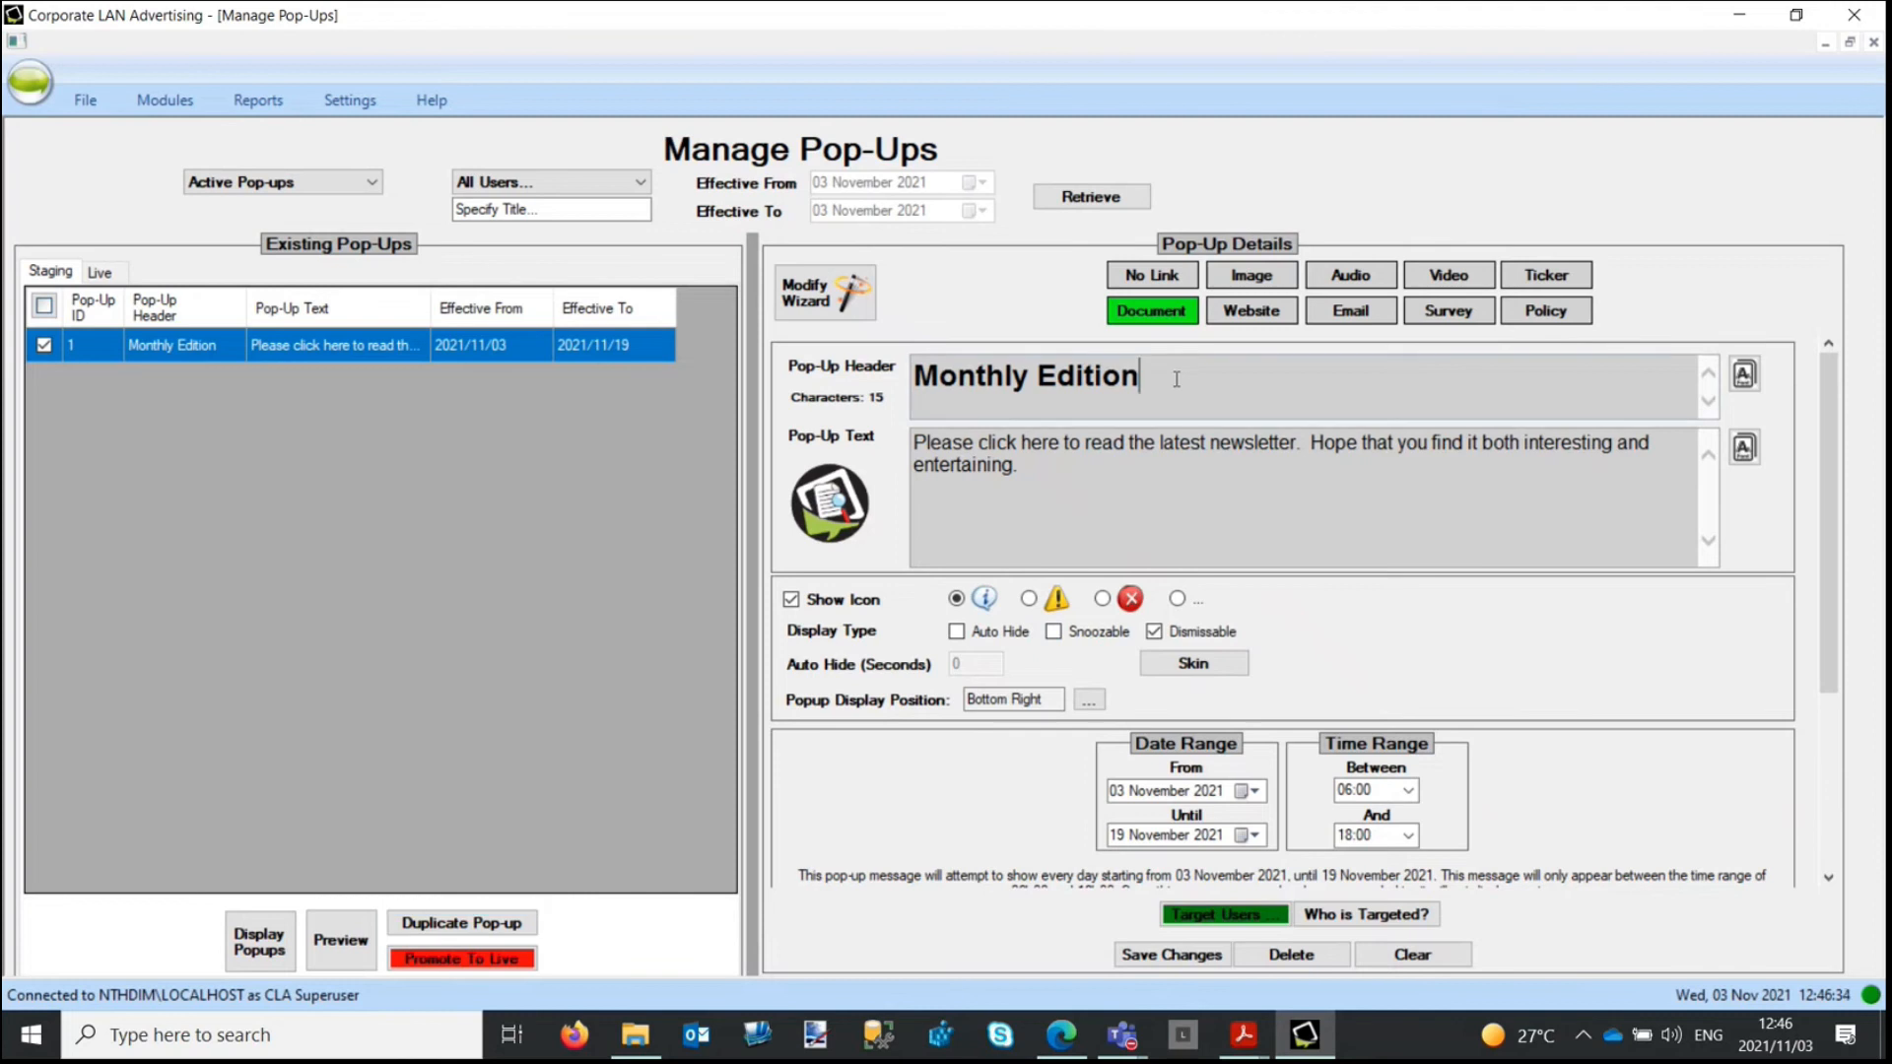
type("- N")
key("BackSpace")
type("2nd")
Step: Save the duplicated pop-up to staging, keeping its current skin
left_click(1198, 801)
scroll(1325, 853, "down", 3)
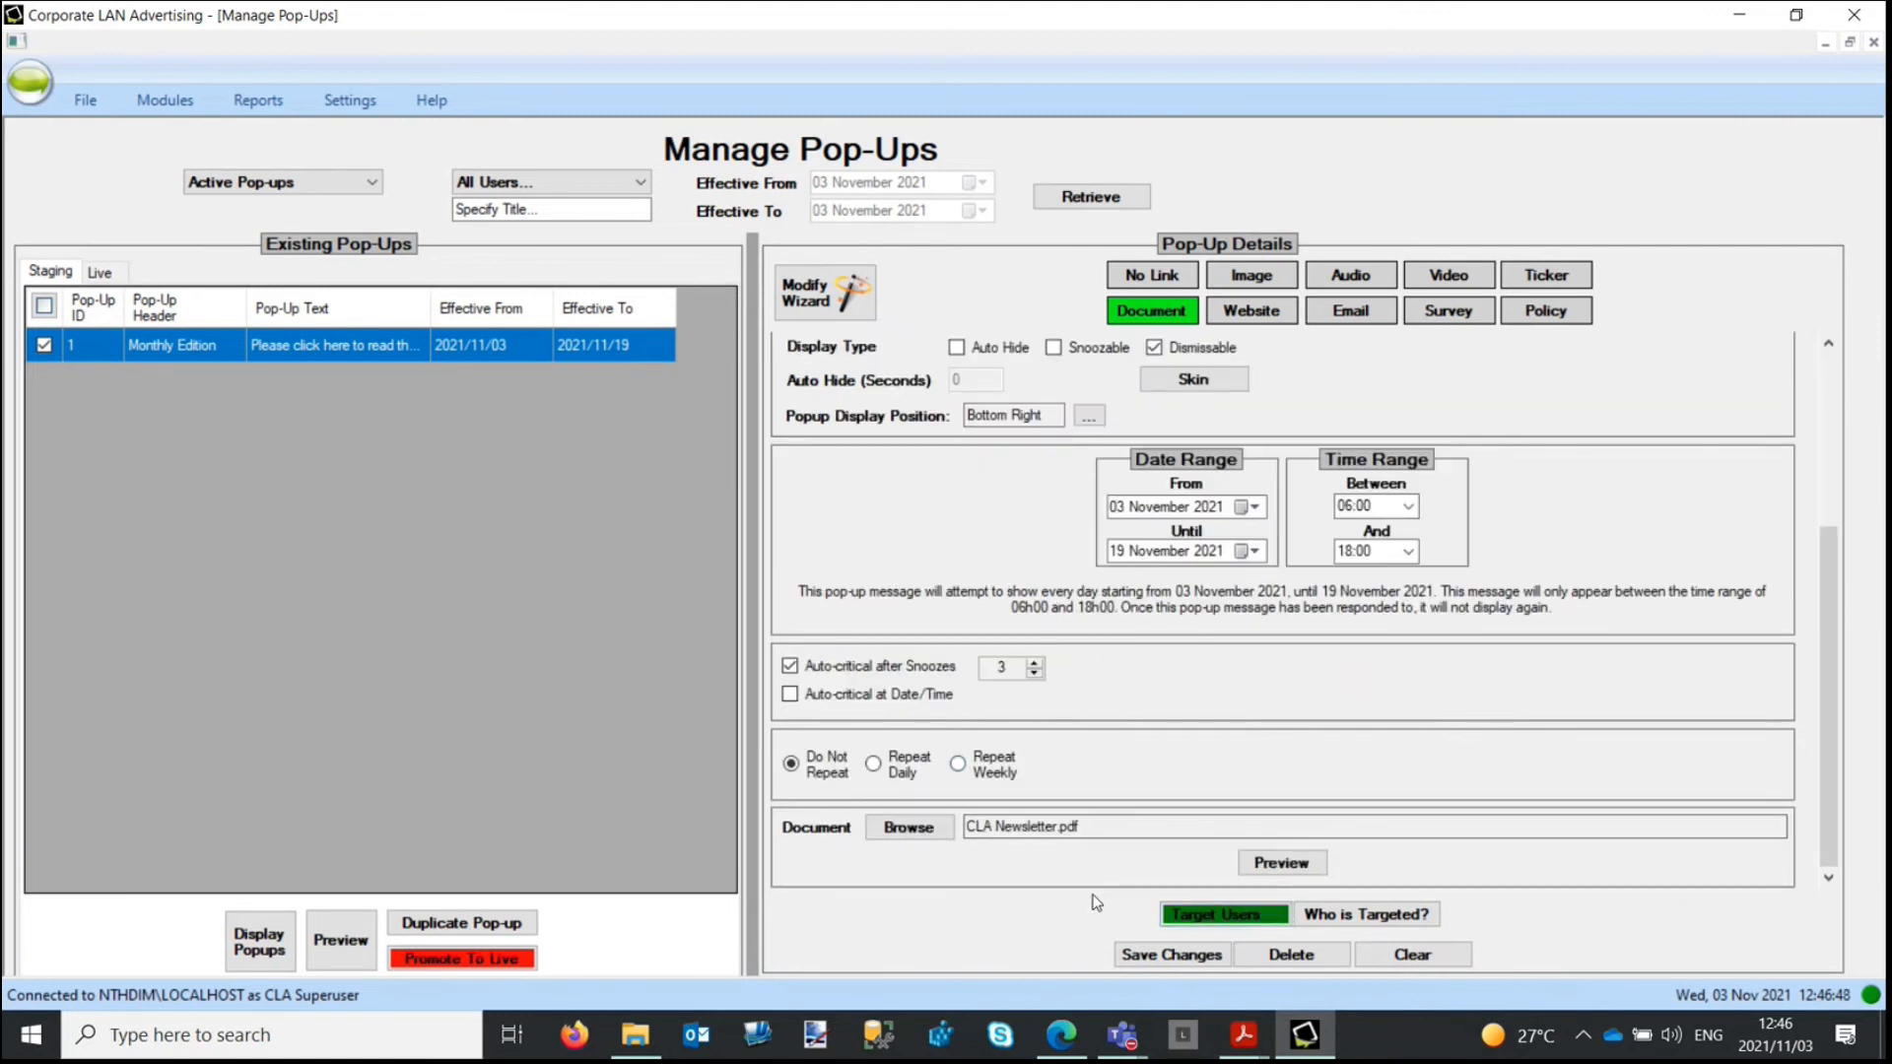
left_click(1172, 954)
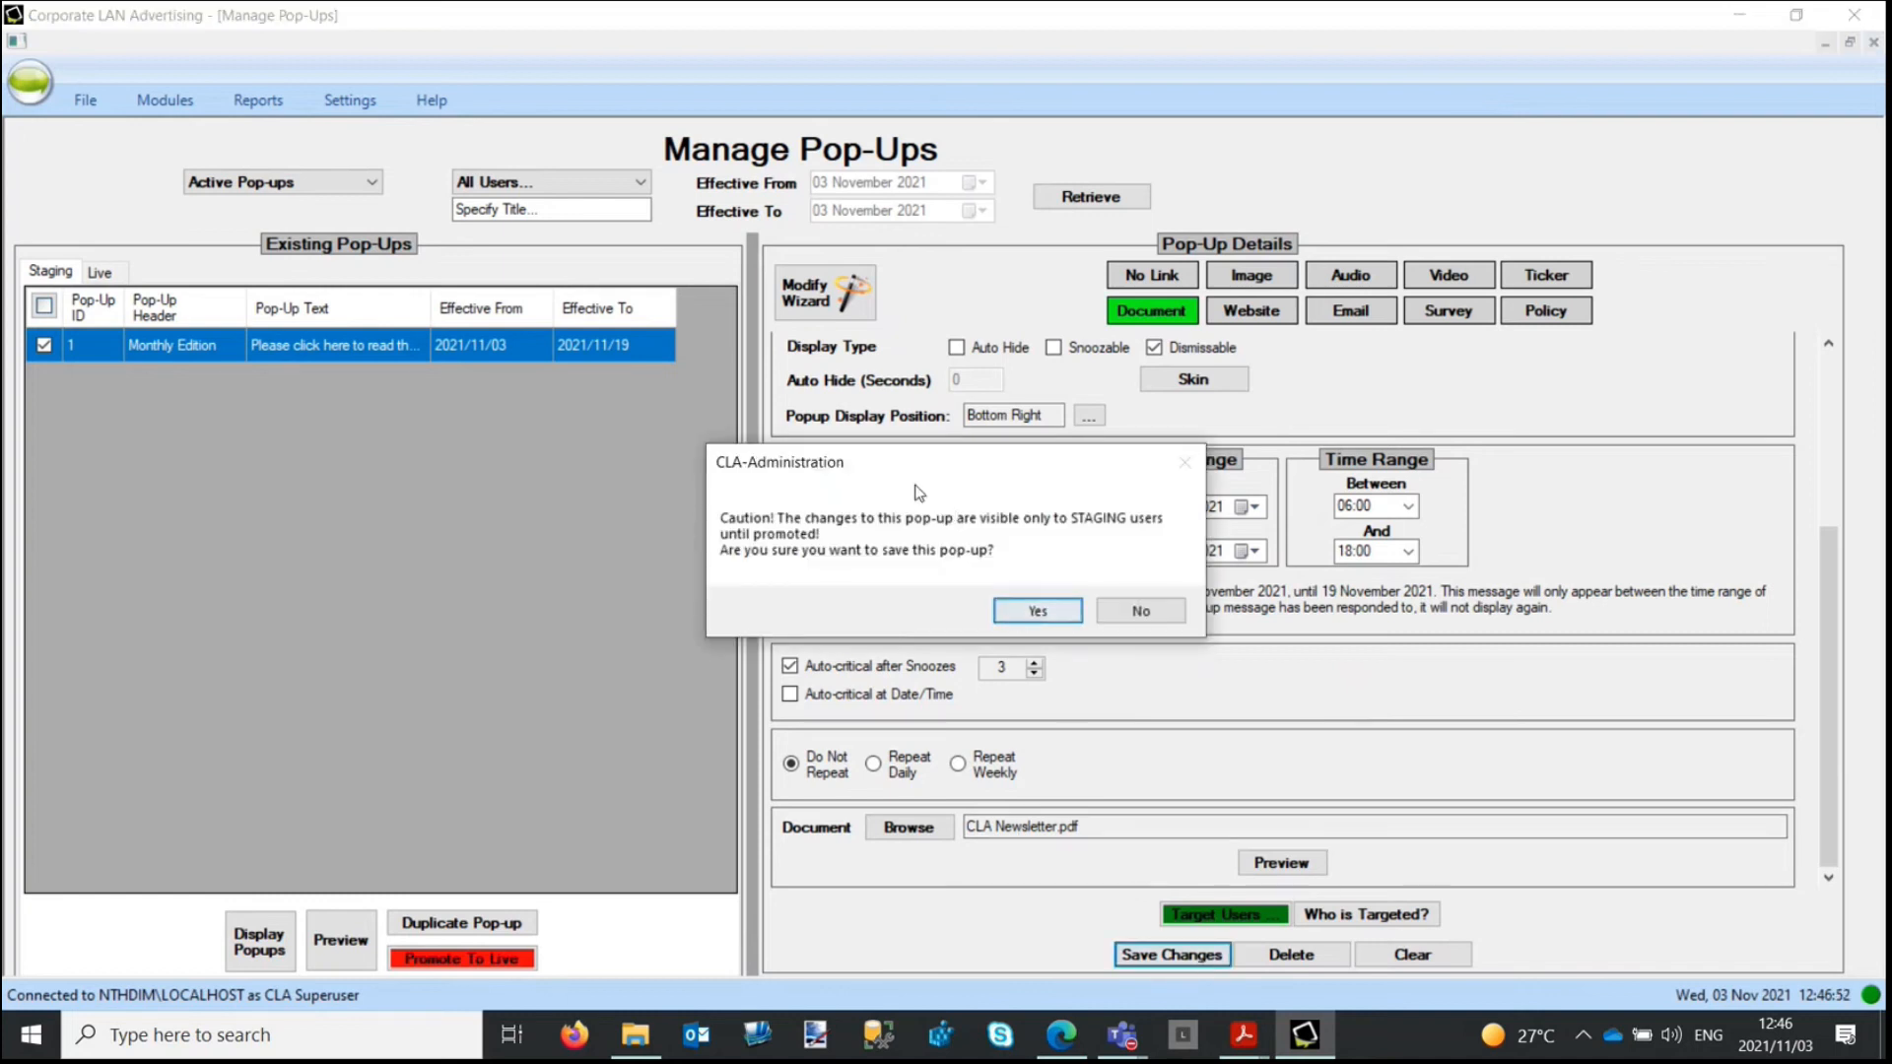
left_click(1067, 612)
left_click(1130, 617)
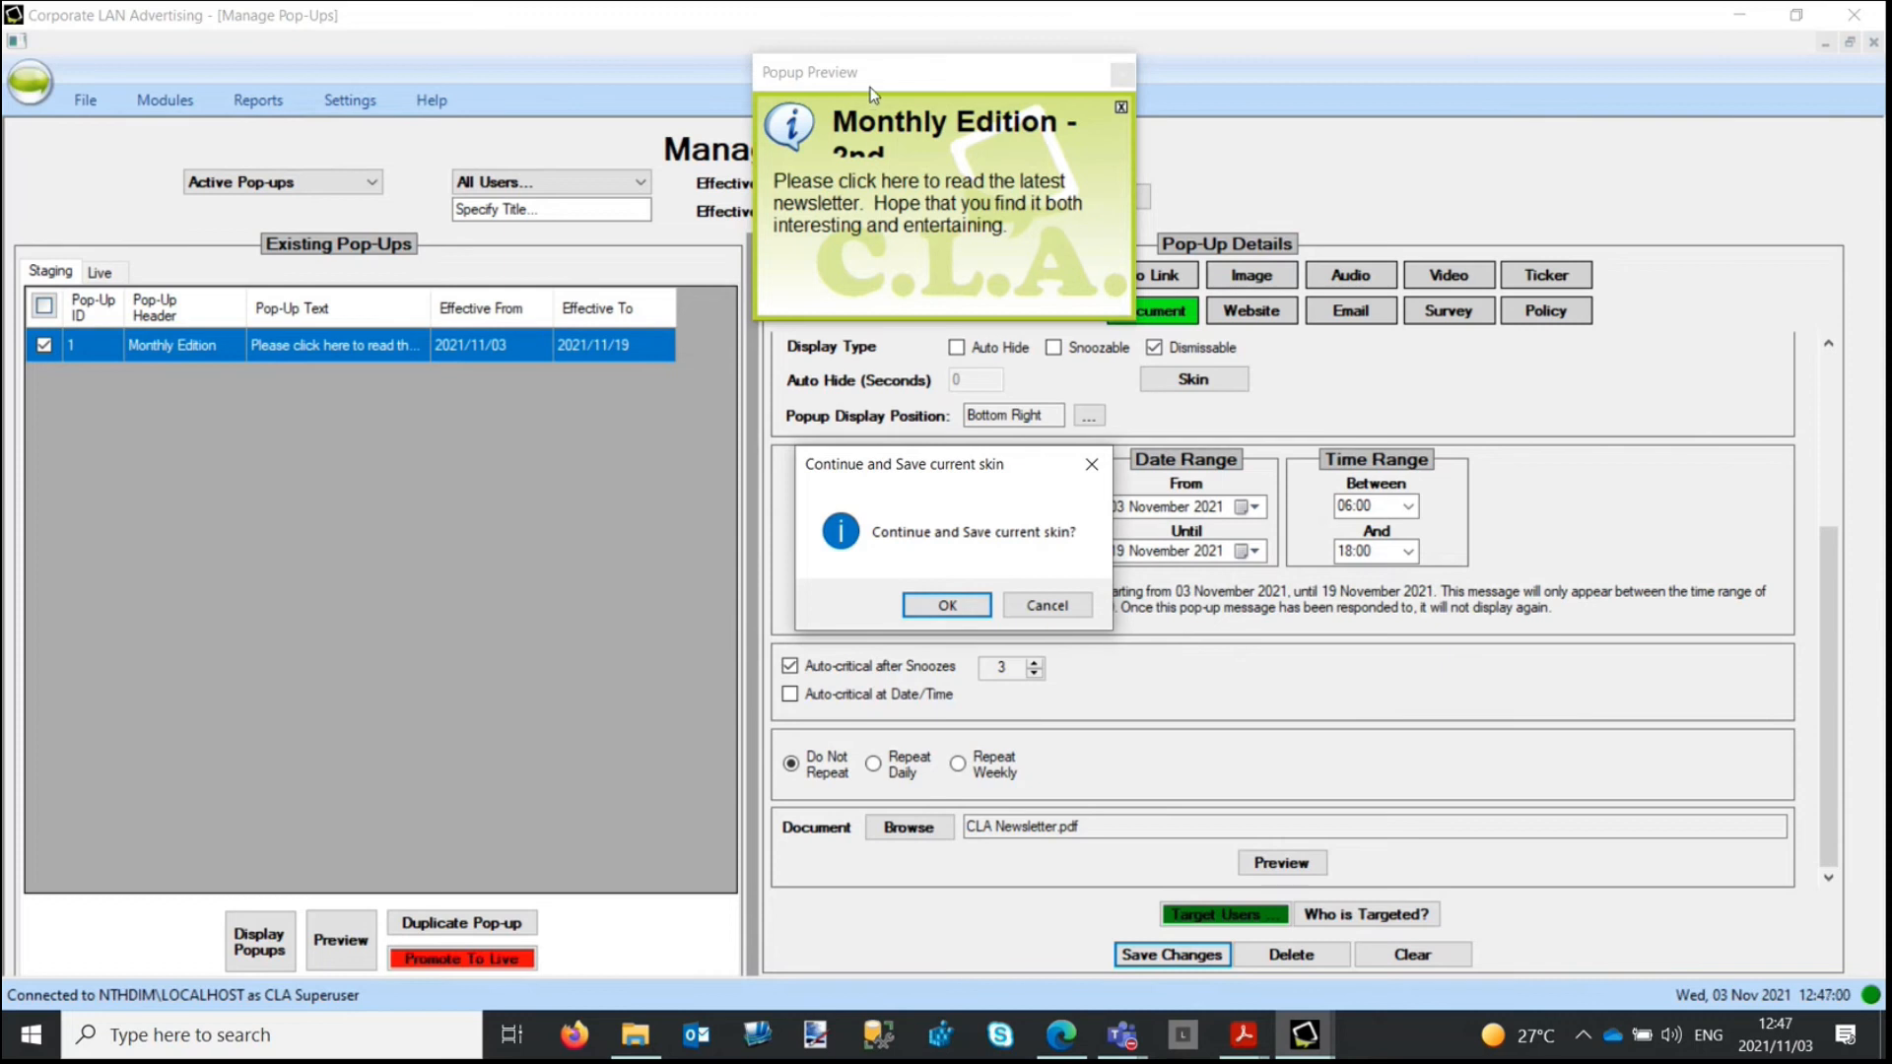
left_click(946, 607)
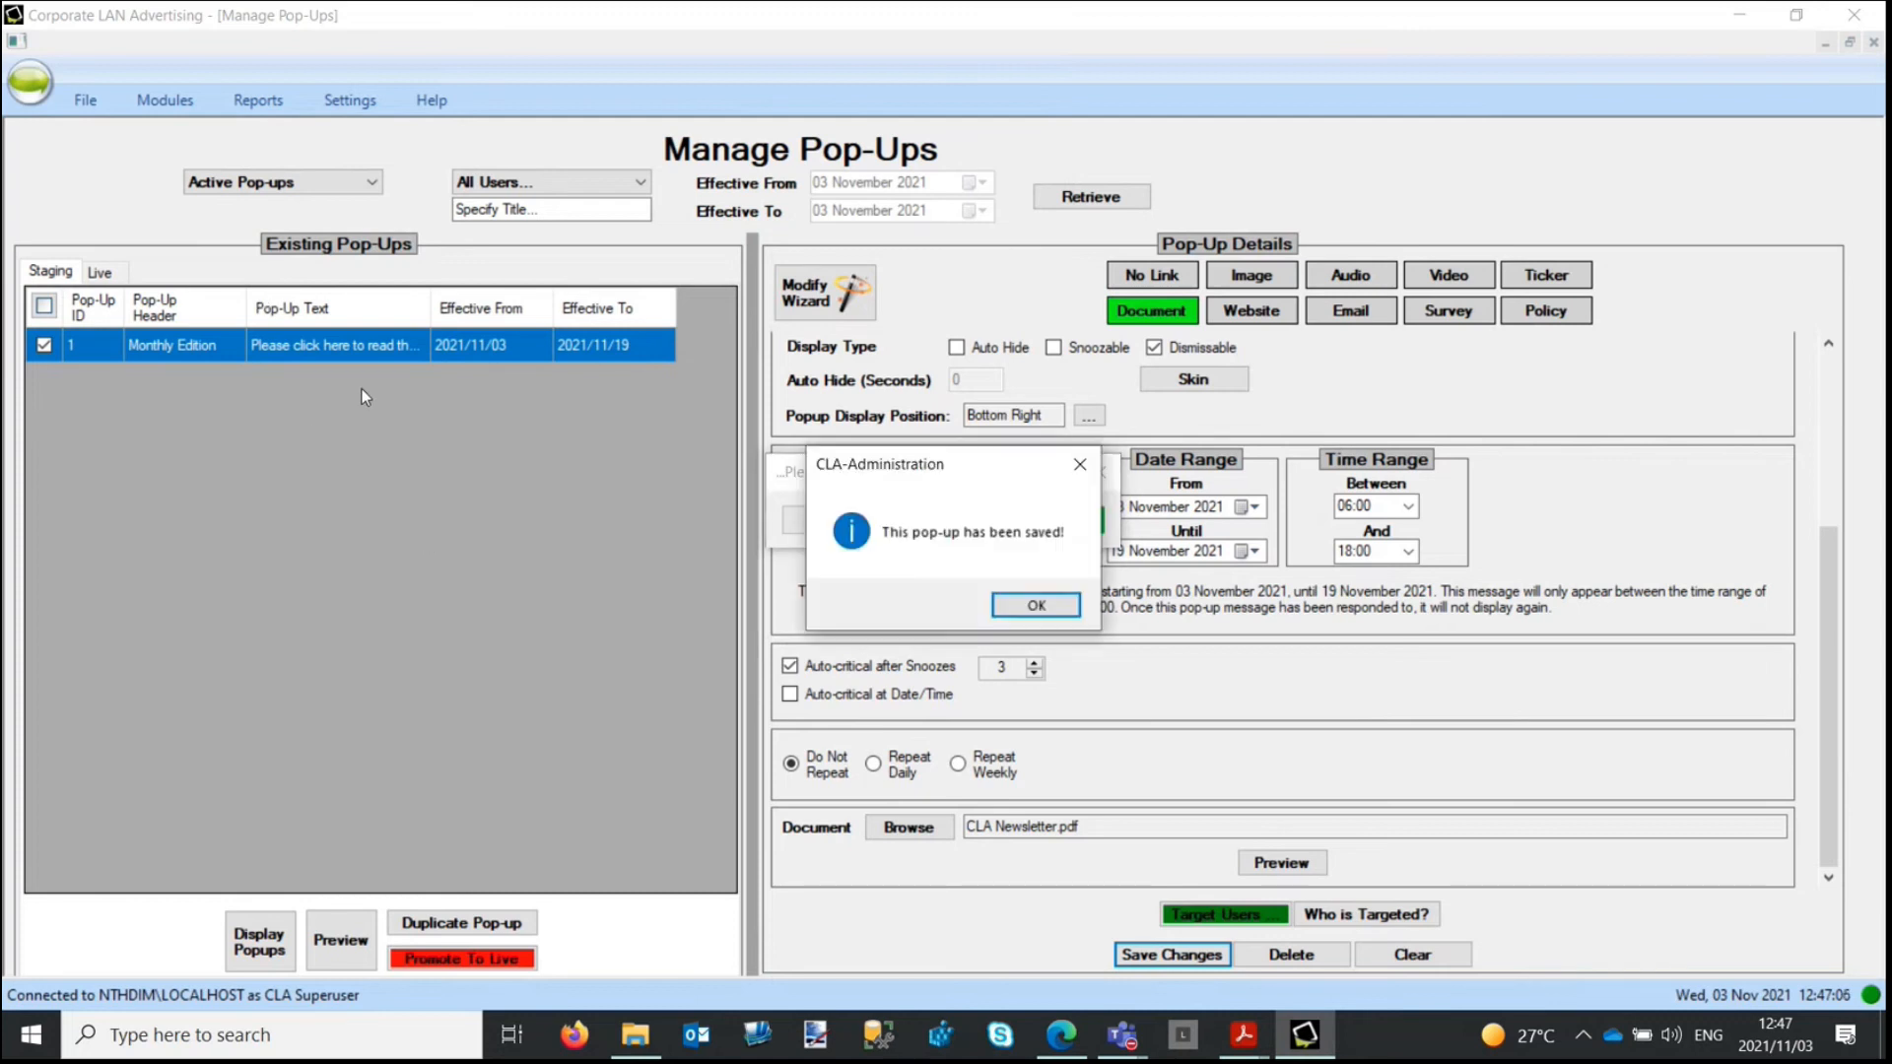
left_click(1065, 609)
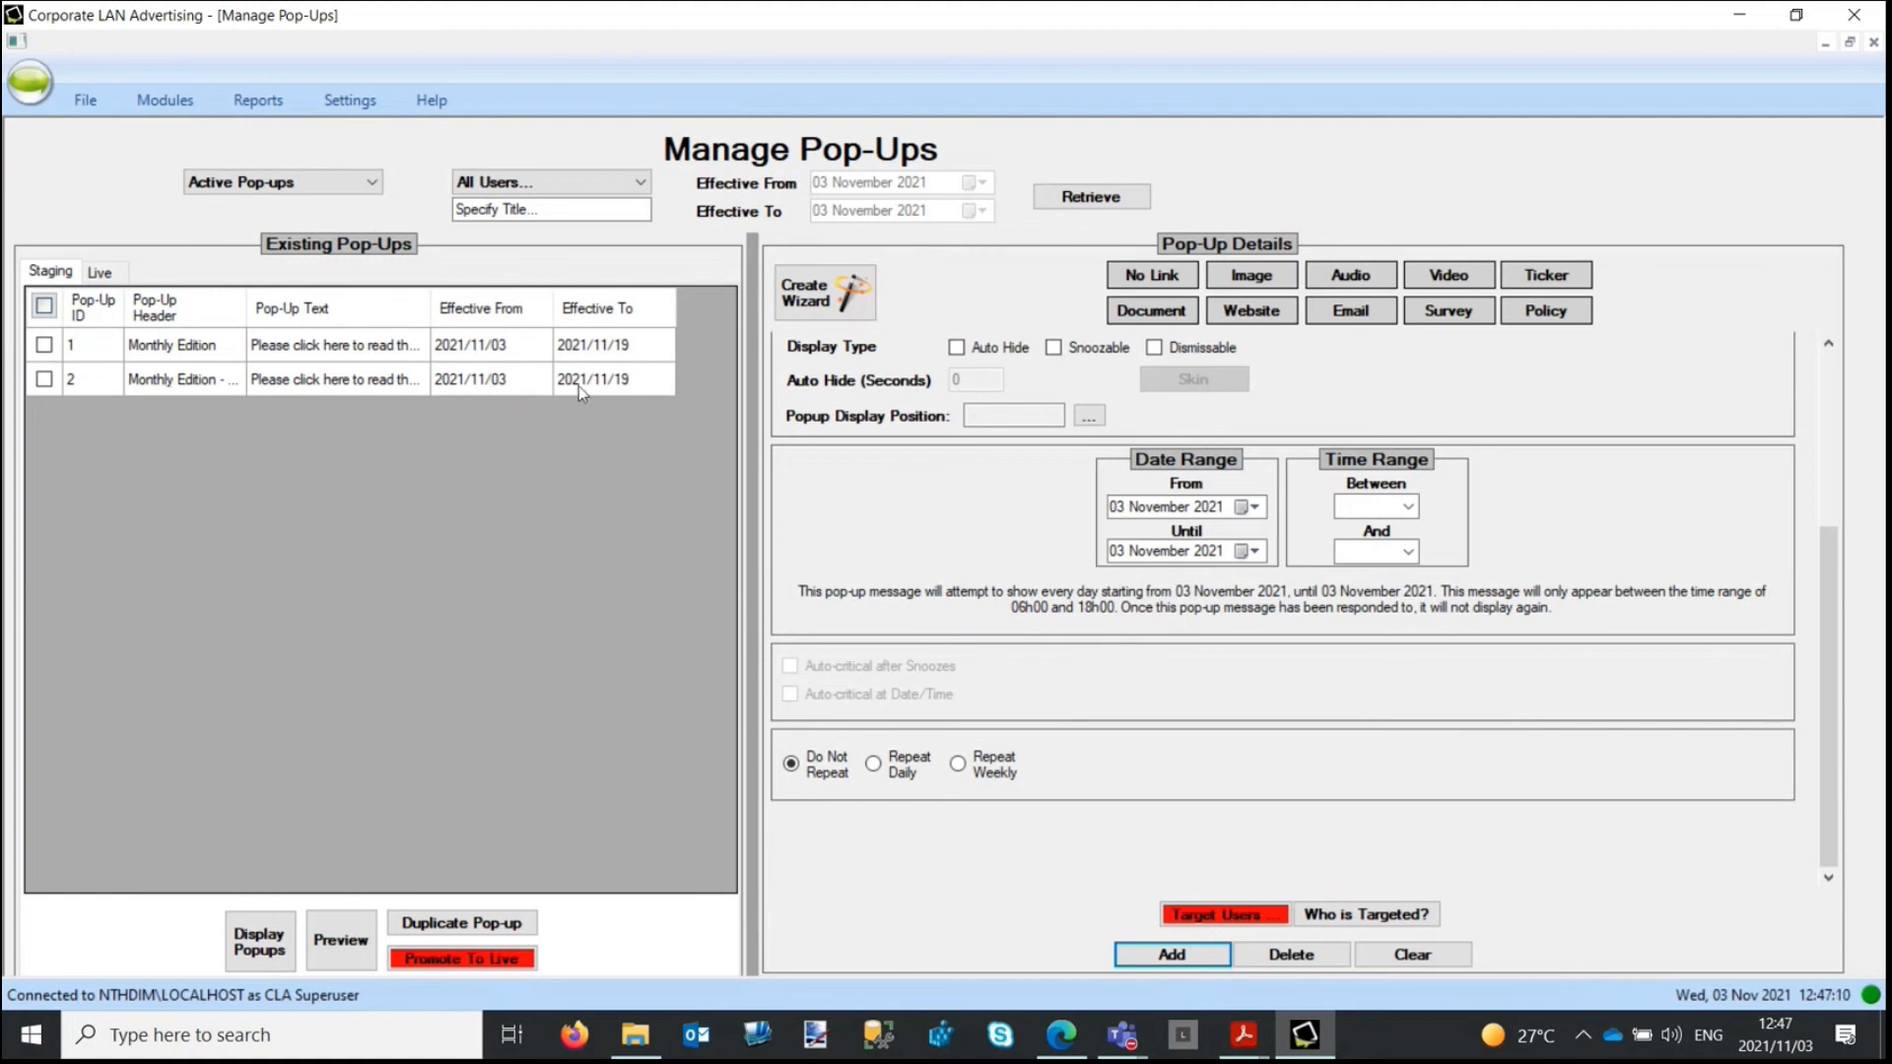
Step: Reduce the title of the "Monthly Edition - 2nd" staging pop-up to font size 3 in the modification wizard
left_click(213, 387)
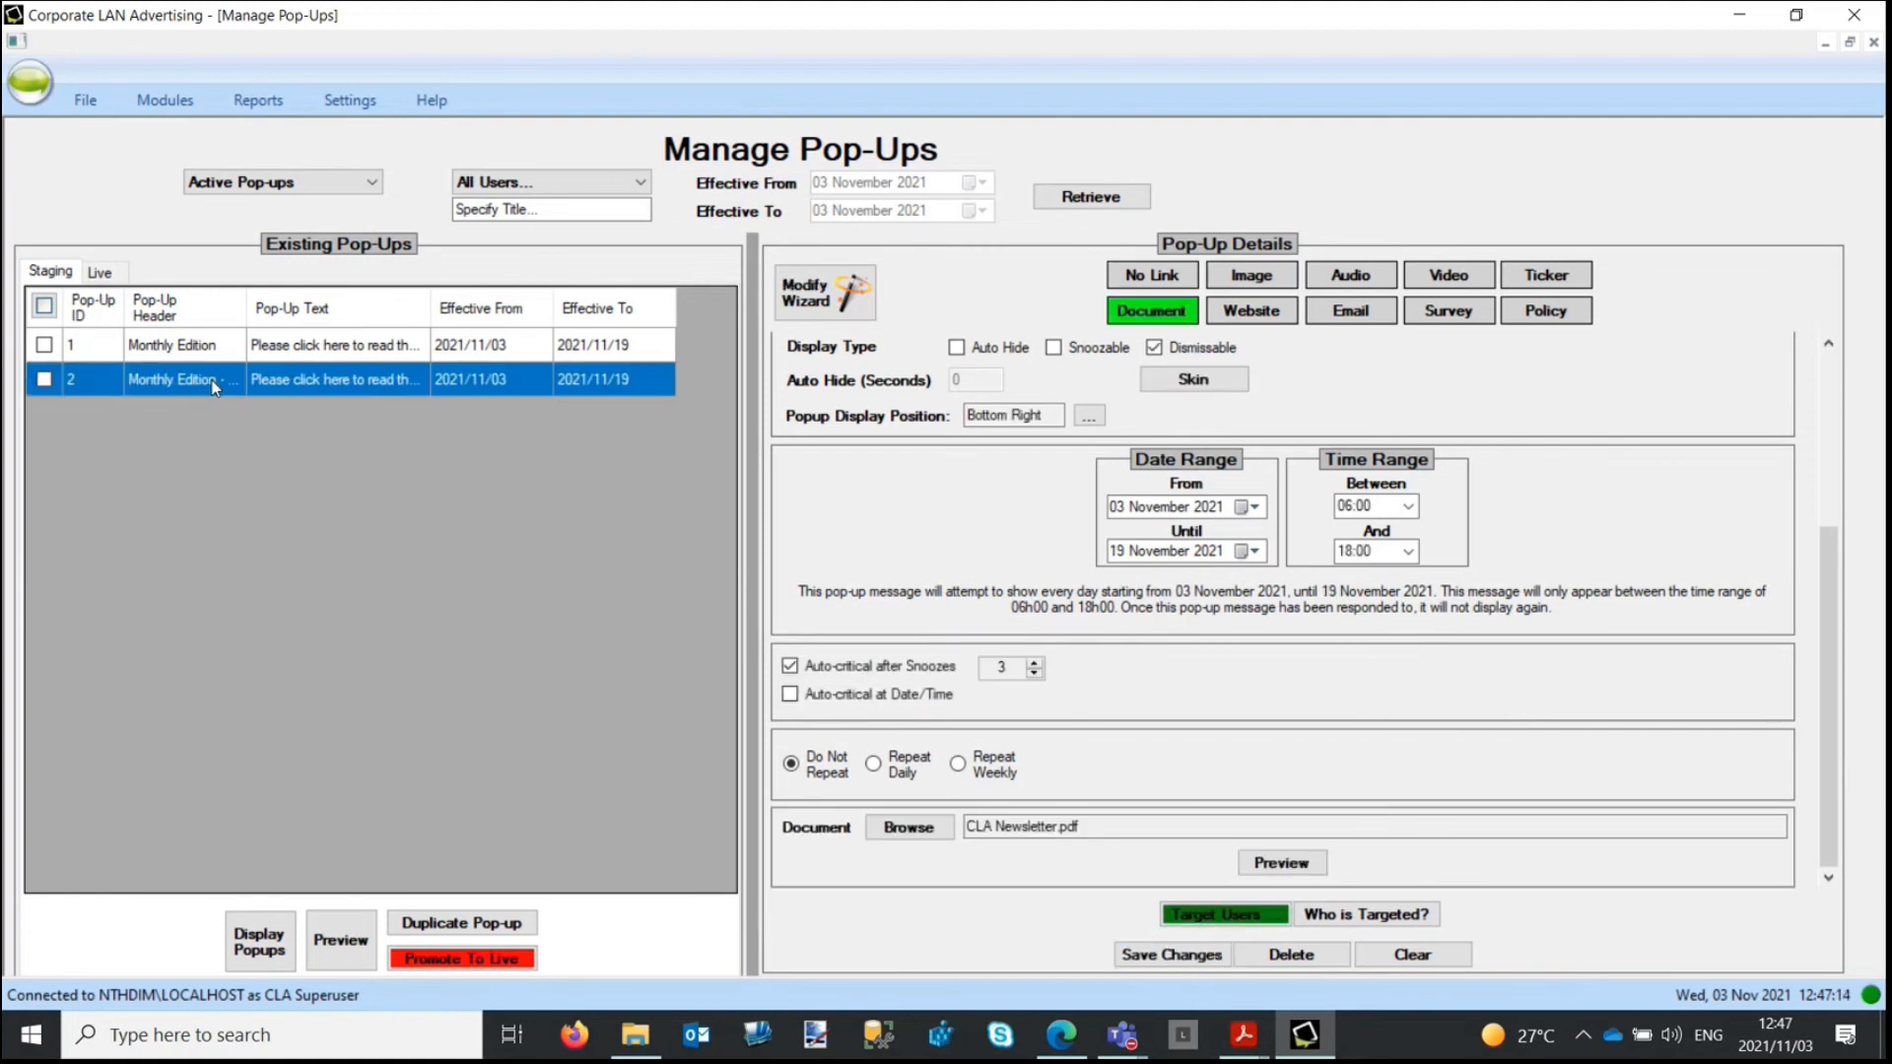
left_click(824, 299)
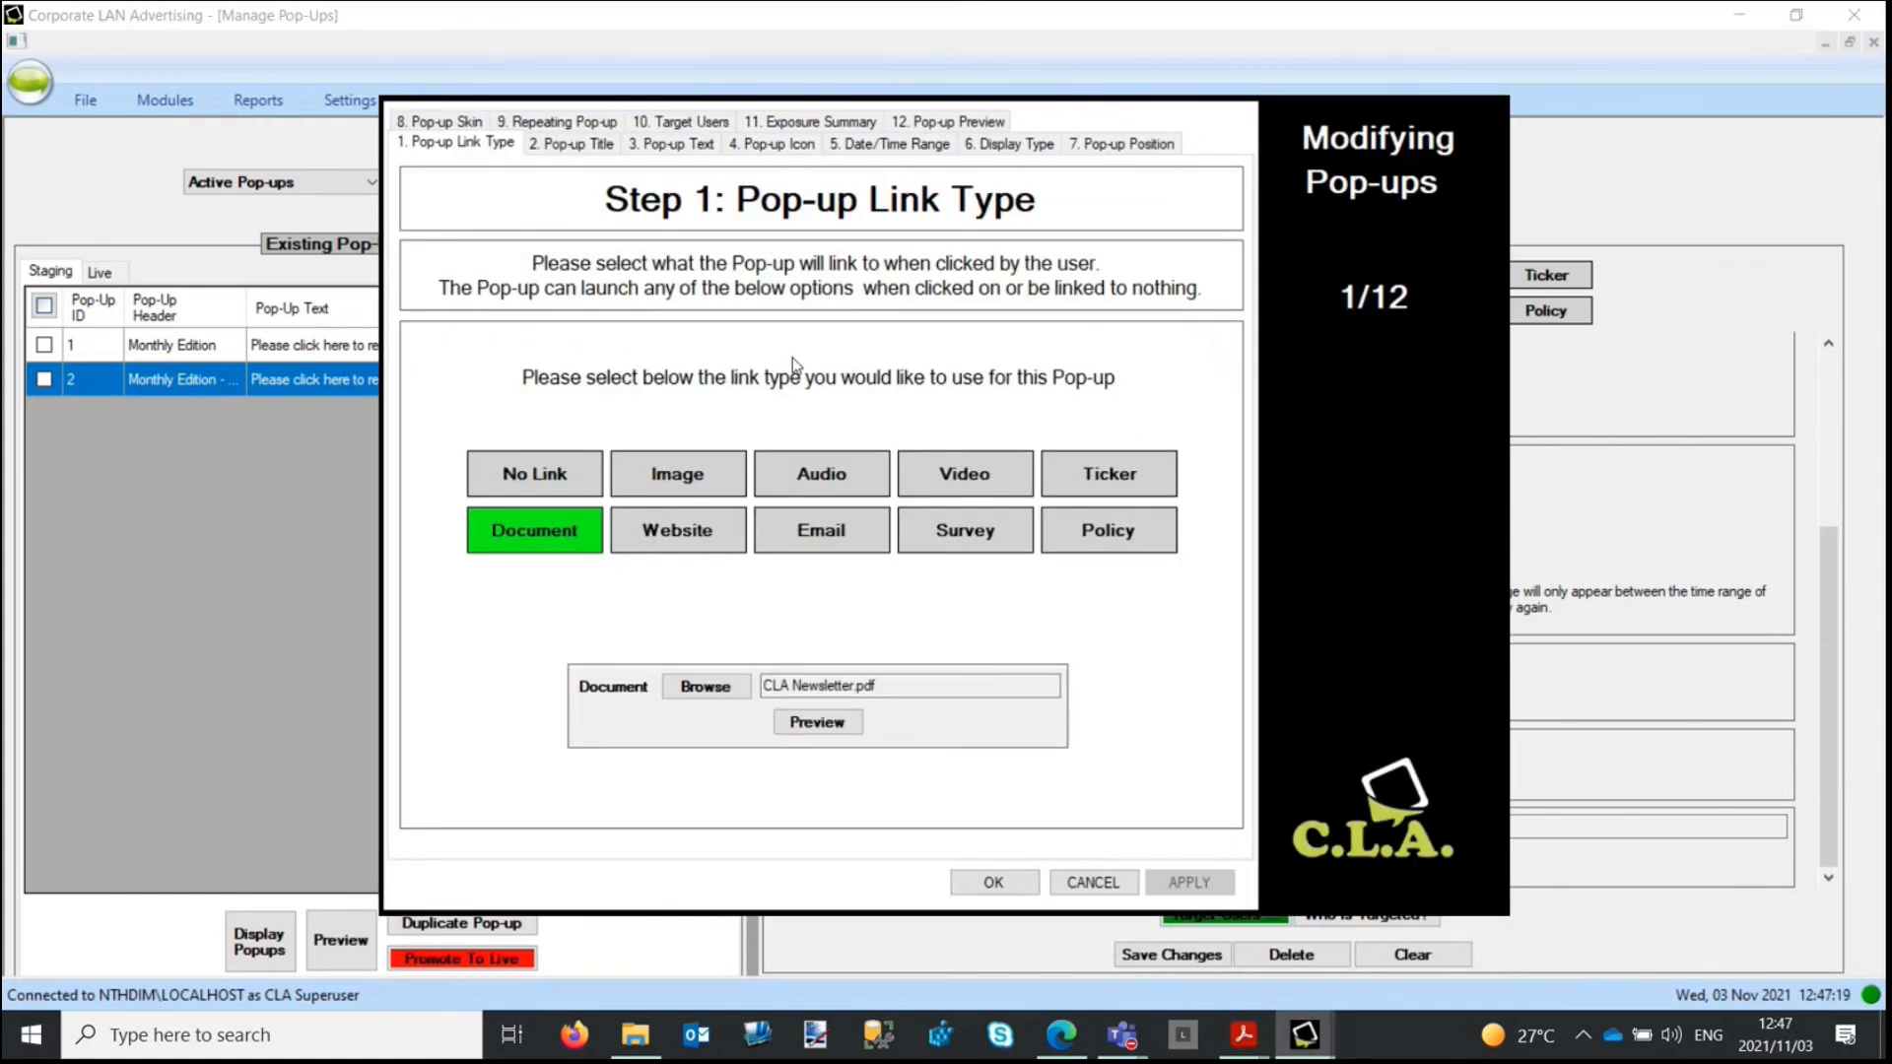
left_click(562, 139)
left_click_drag(822, 394, 495, 392)
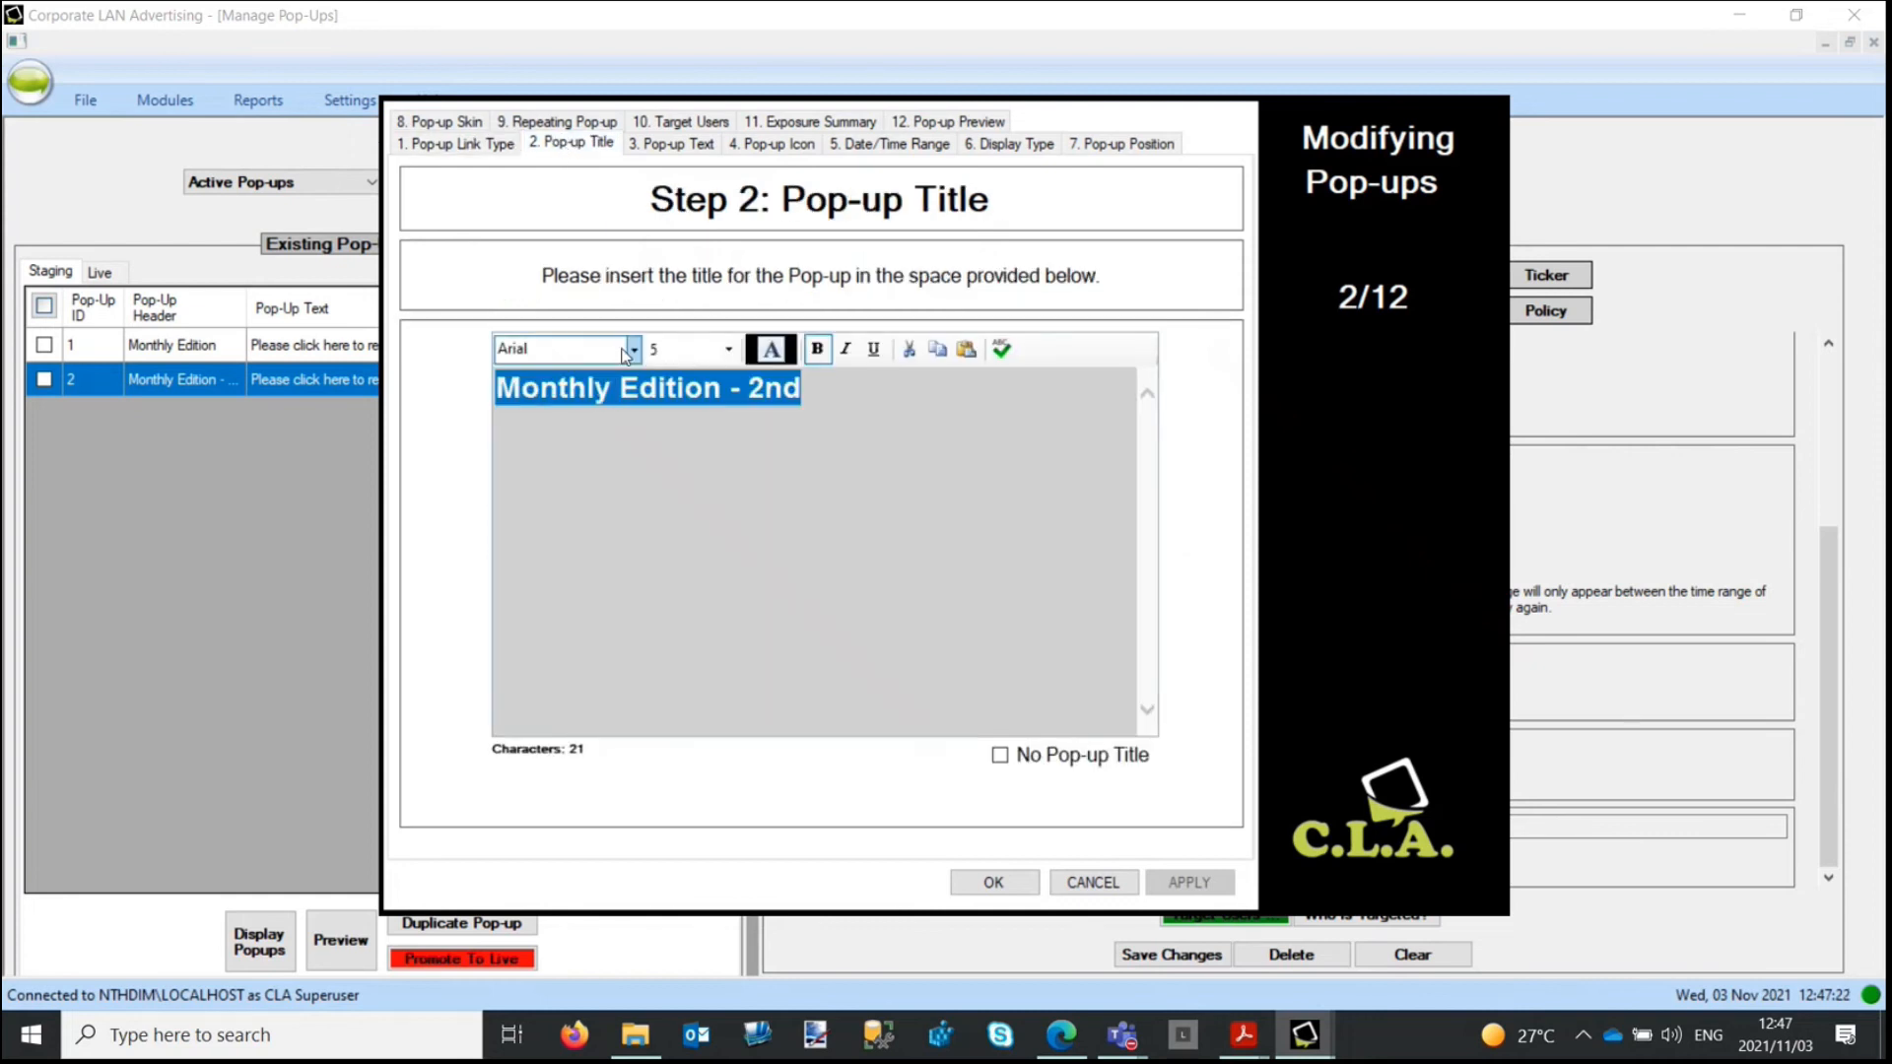
left_click(730, 350)
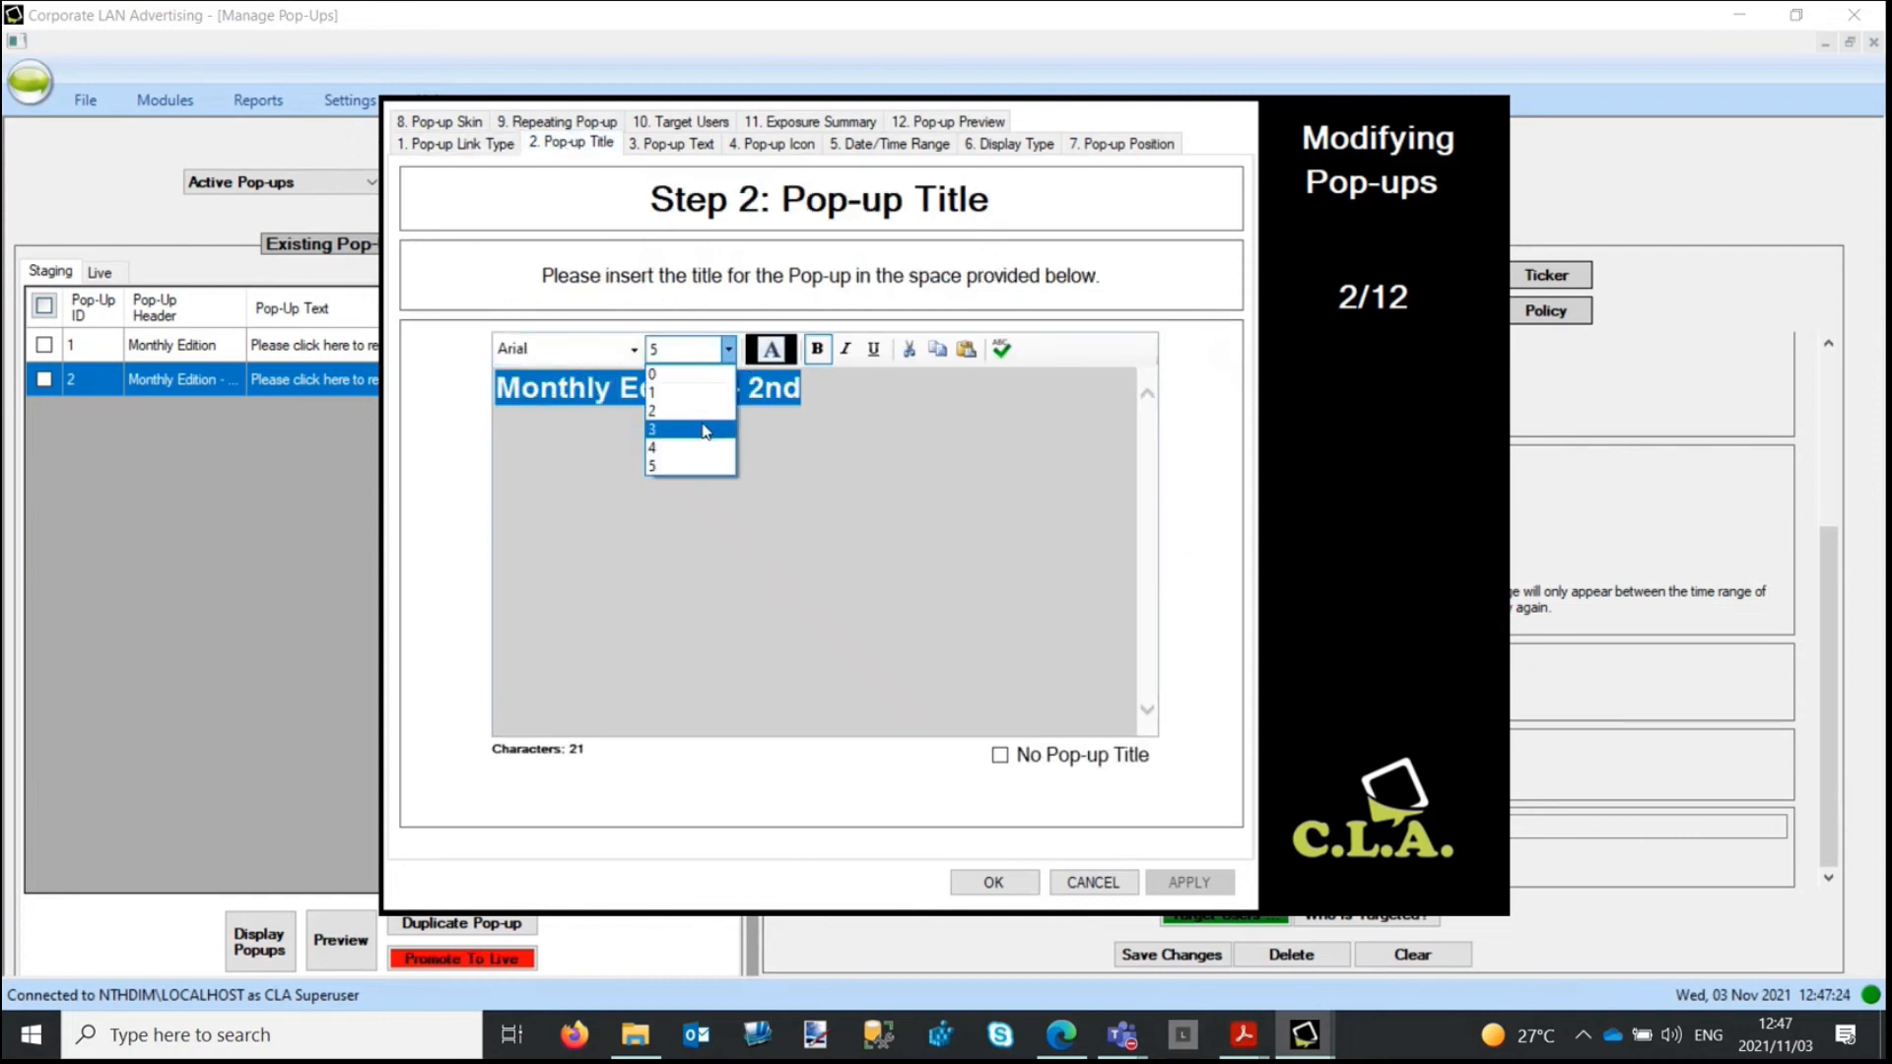
left_click(704, 425)
Step: Preview the second edition pop-up with its resized title and save the changes
left_click(988, 124)
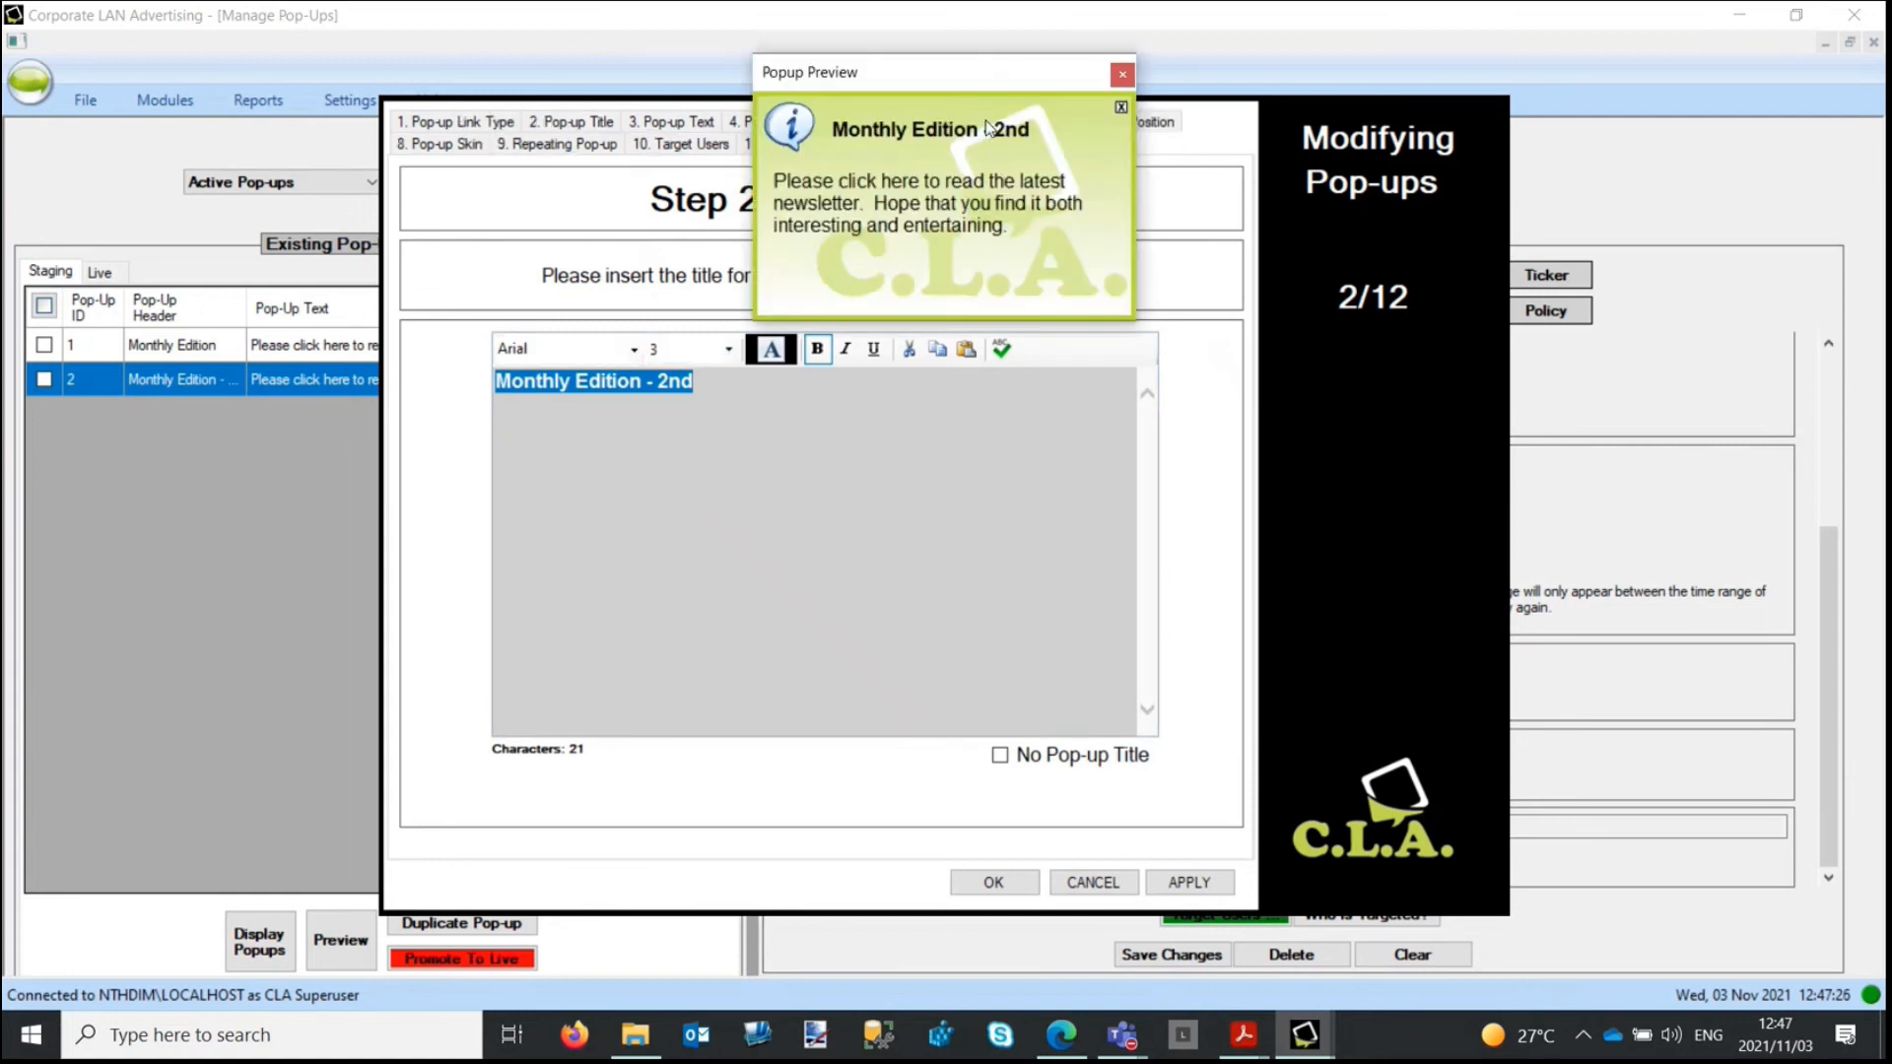
left_click(1123, 74)
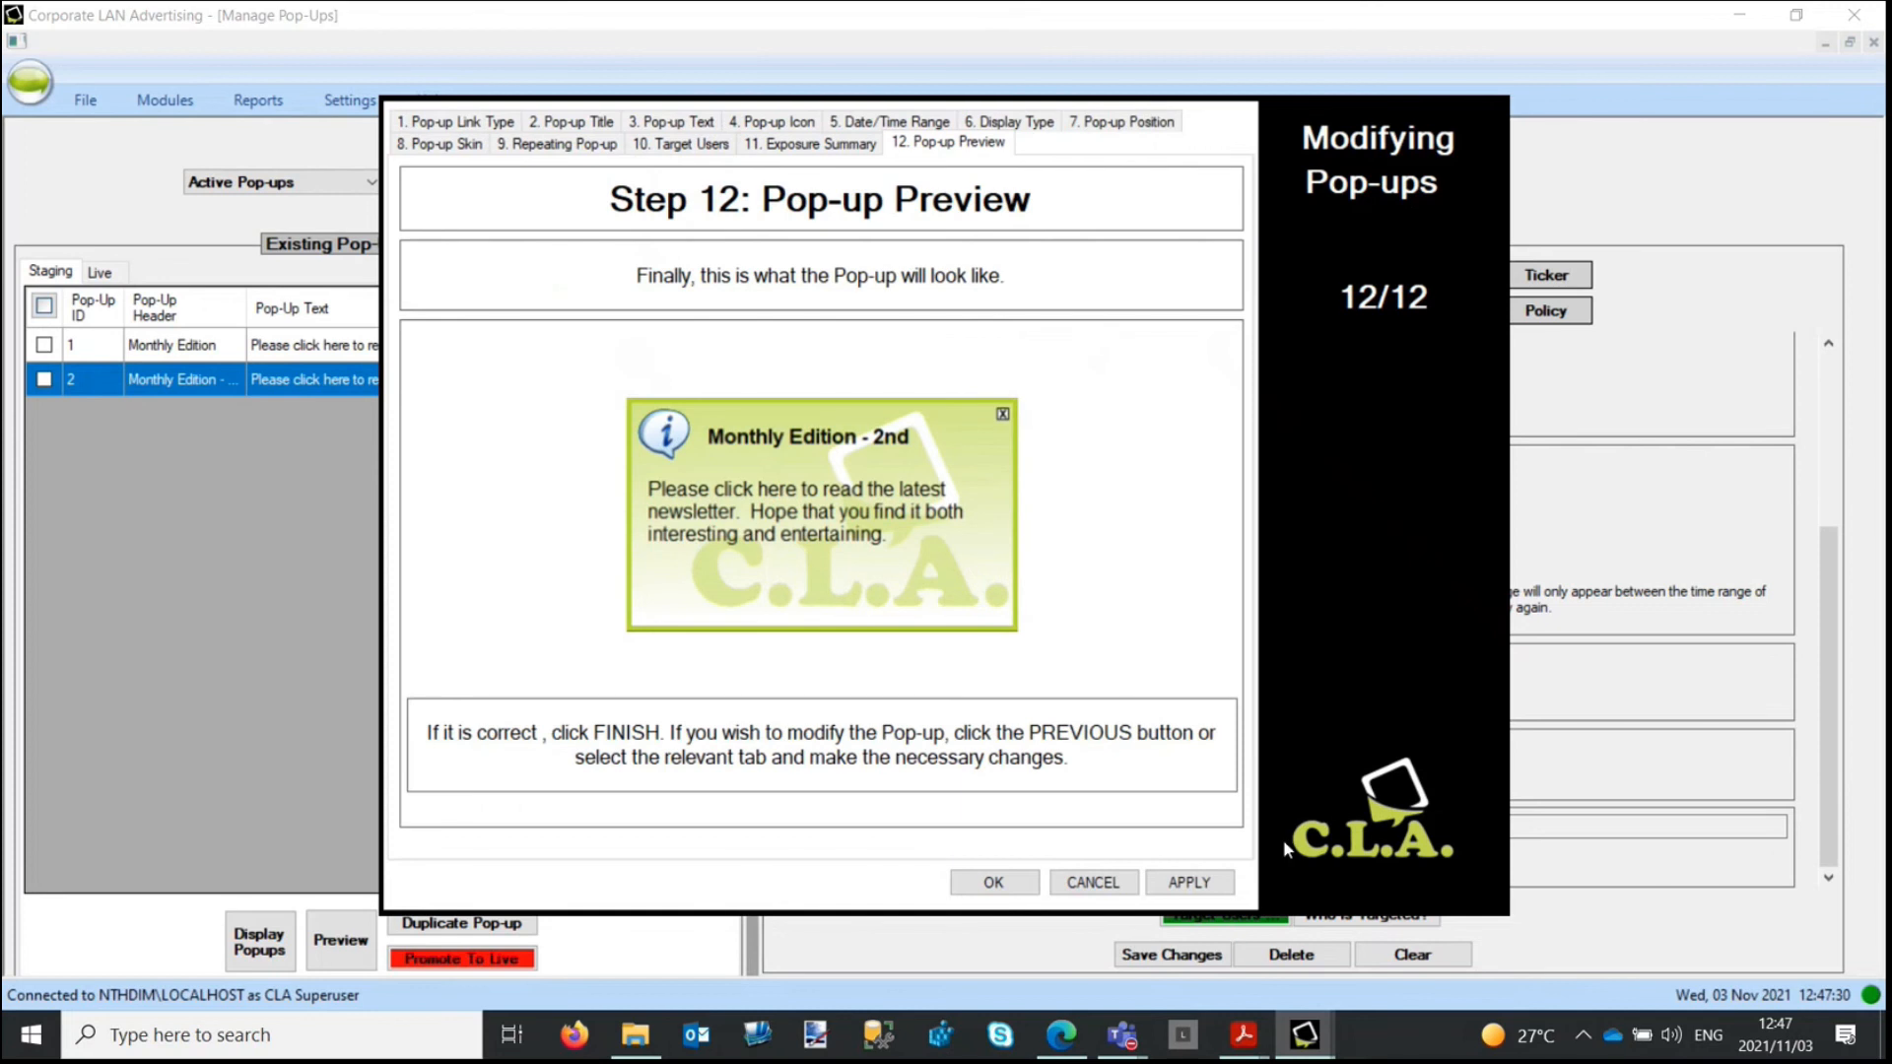
left_click(1212, 880)
left_click(993, 882)
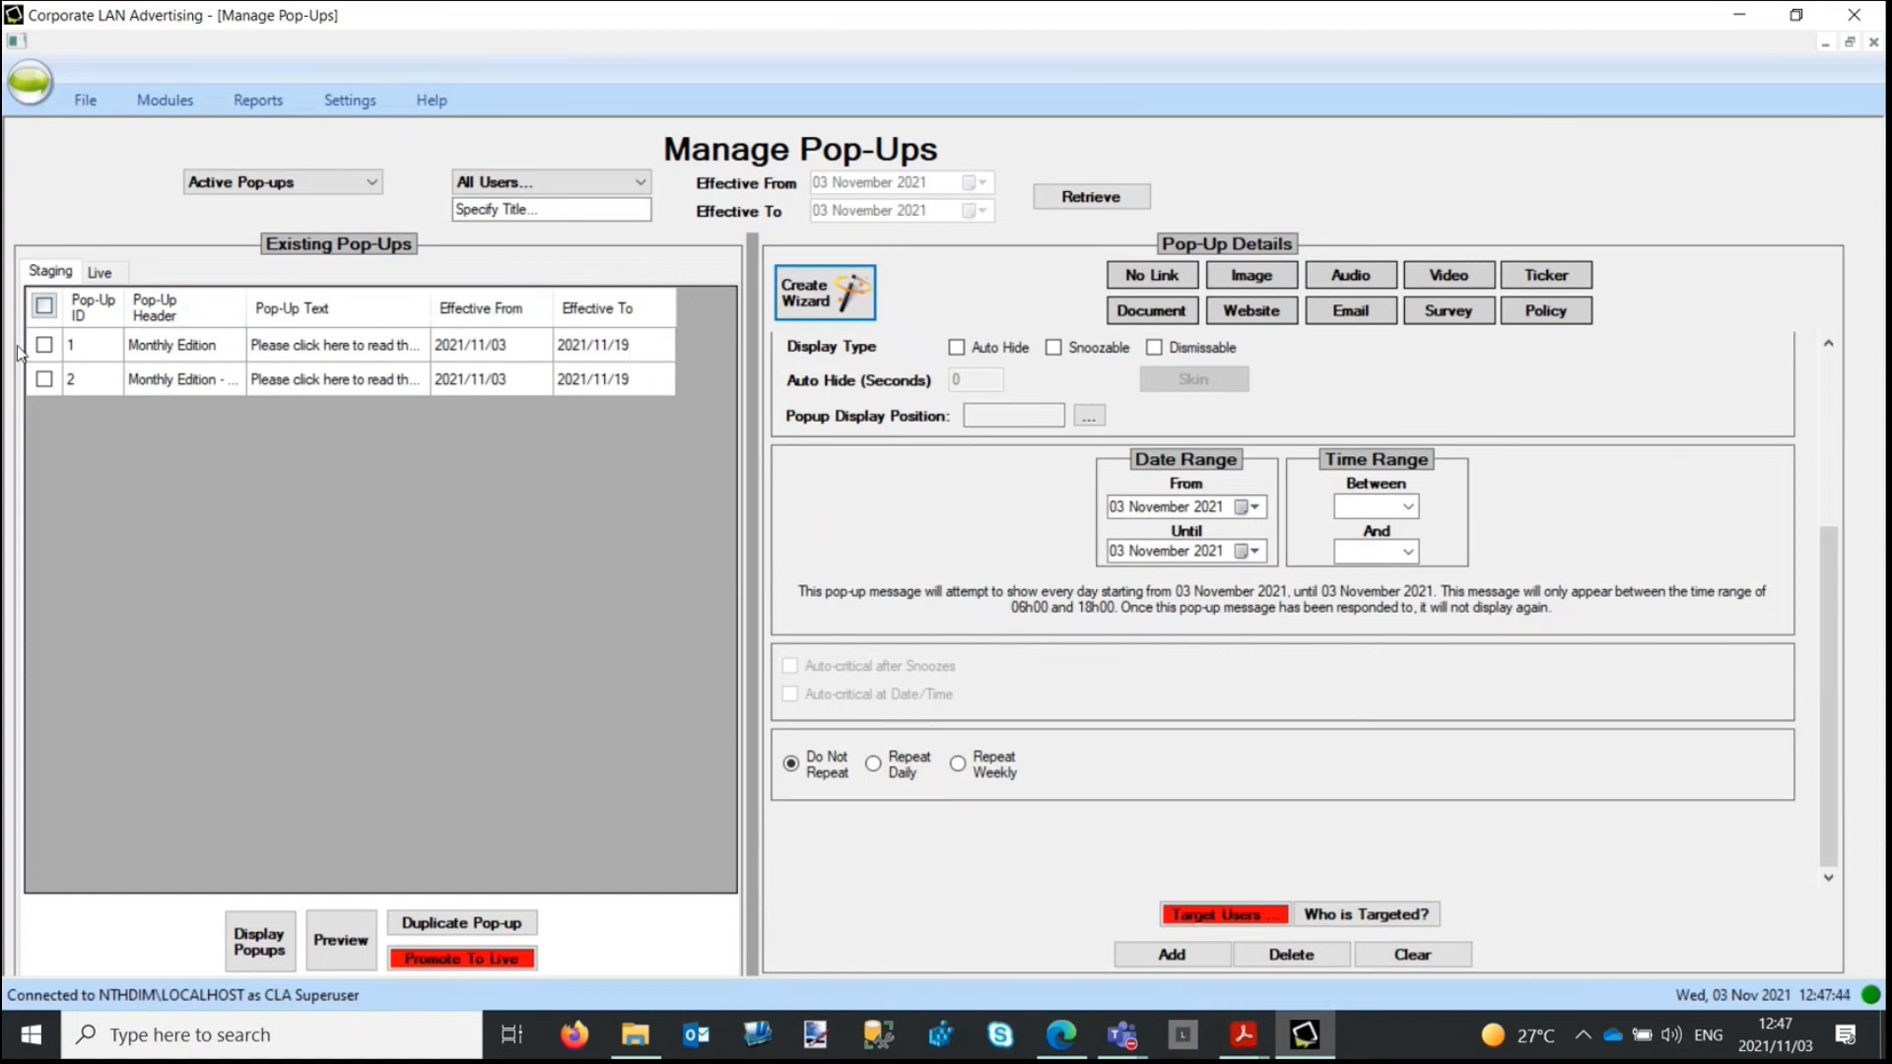
Step: Check the Live list, then in Staging set the original Monthly Edition pop-up's From and Until dates to 01 November 2021
left_click(99, 273)
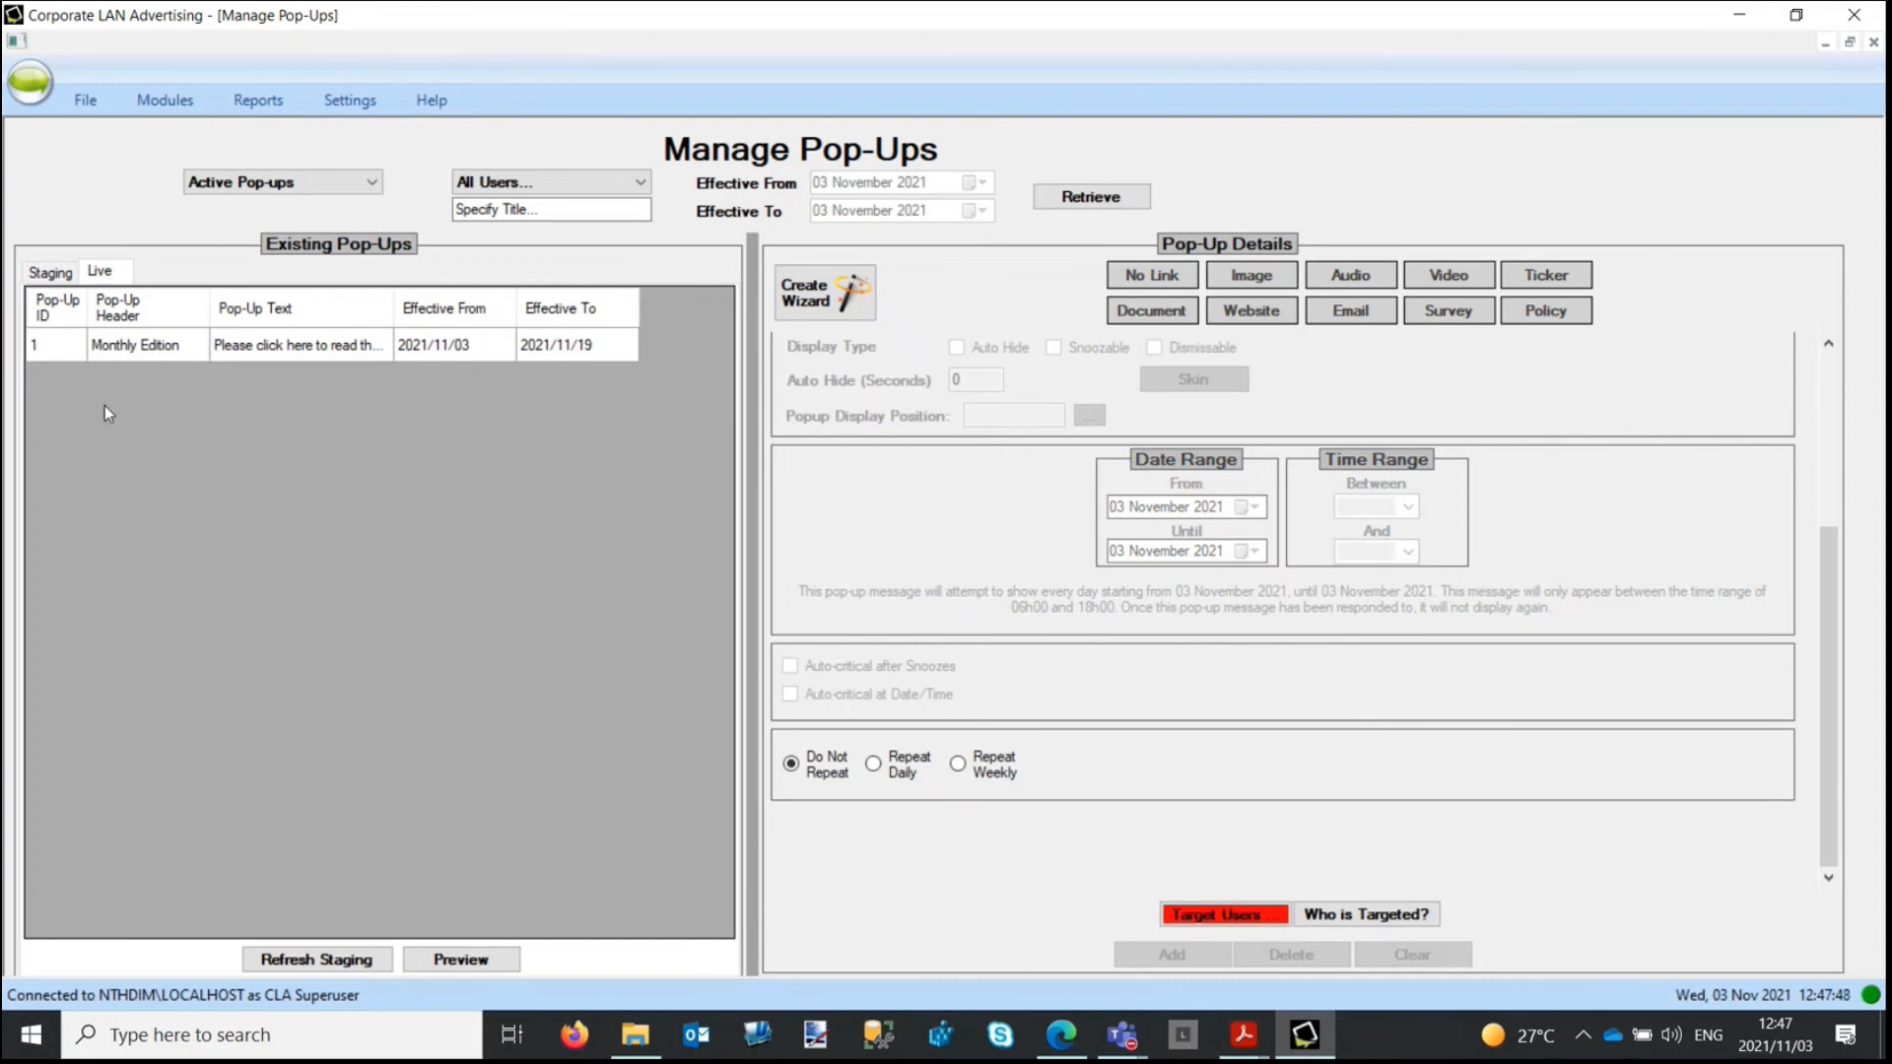
left_click(40, 274)
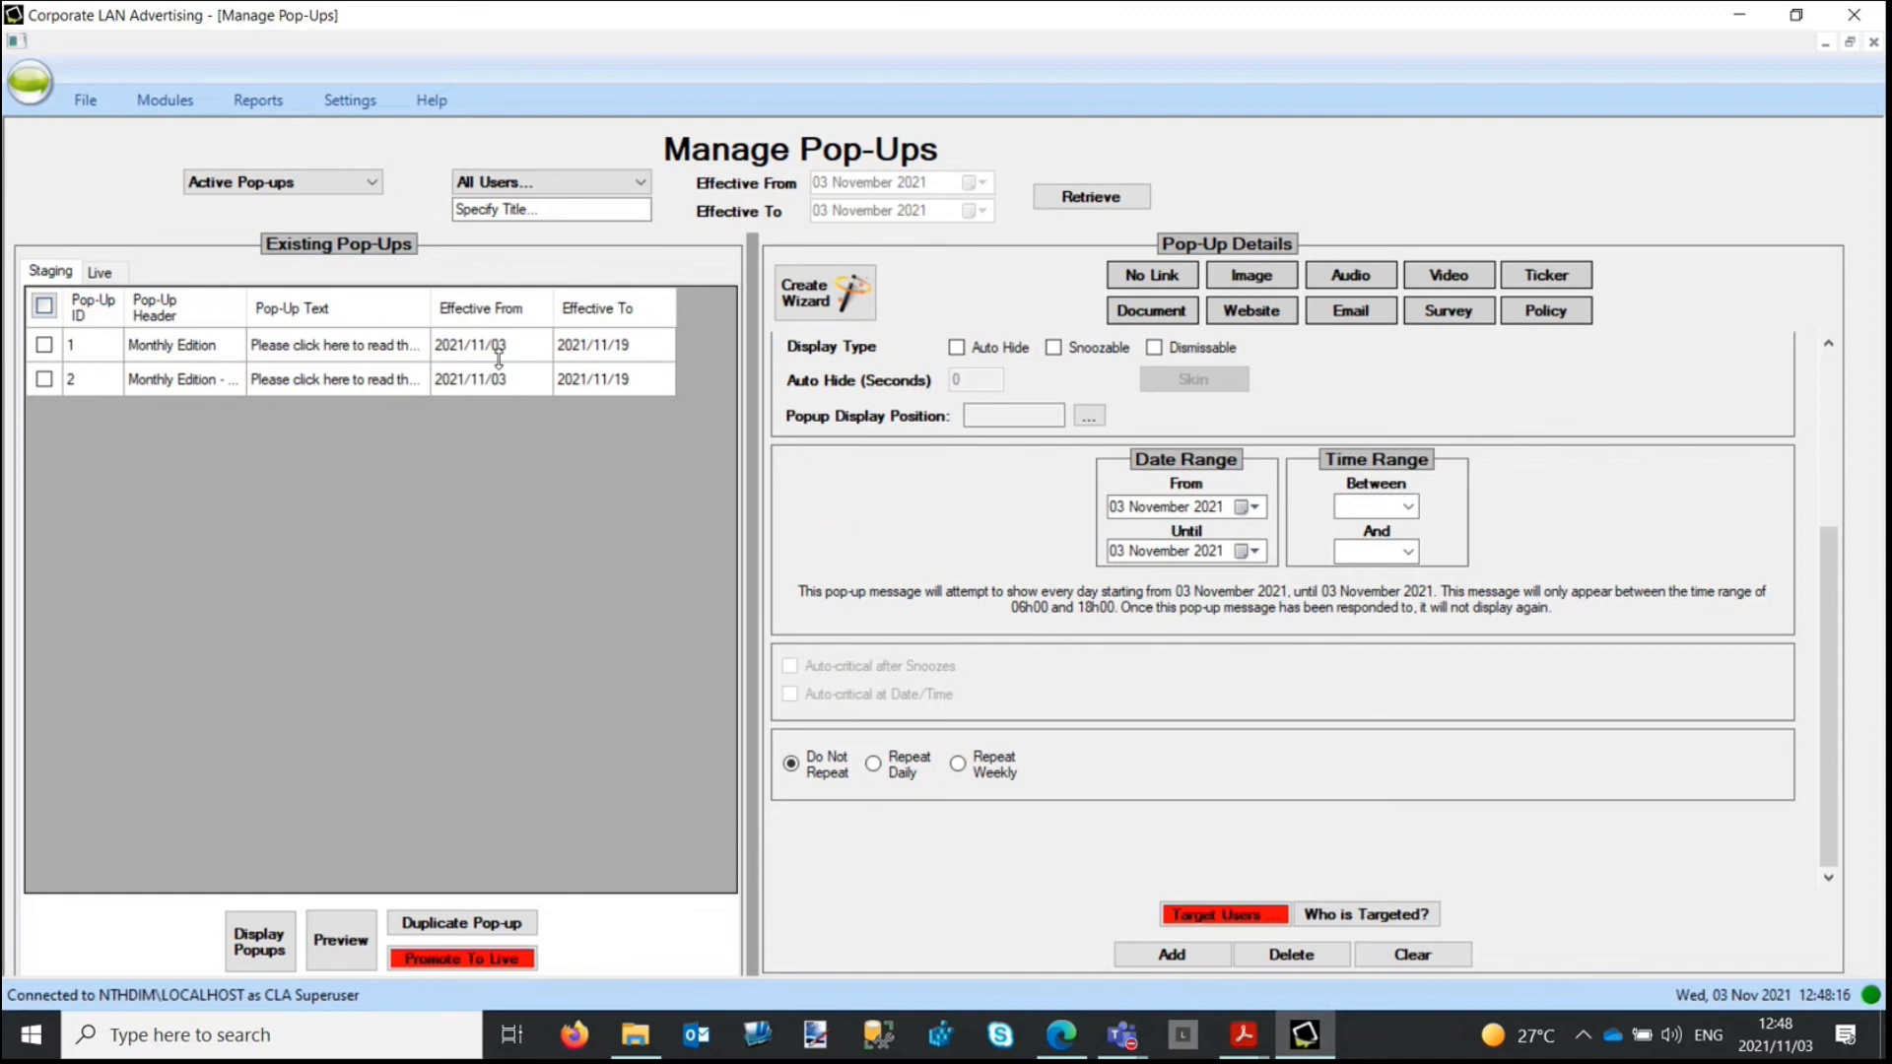
left_click(192, 350)
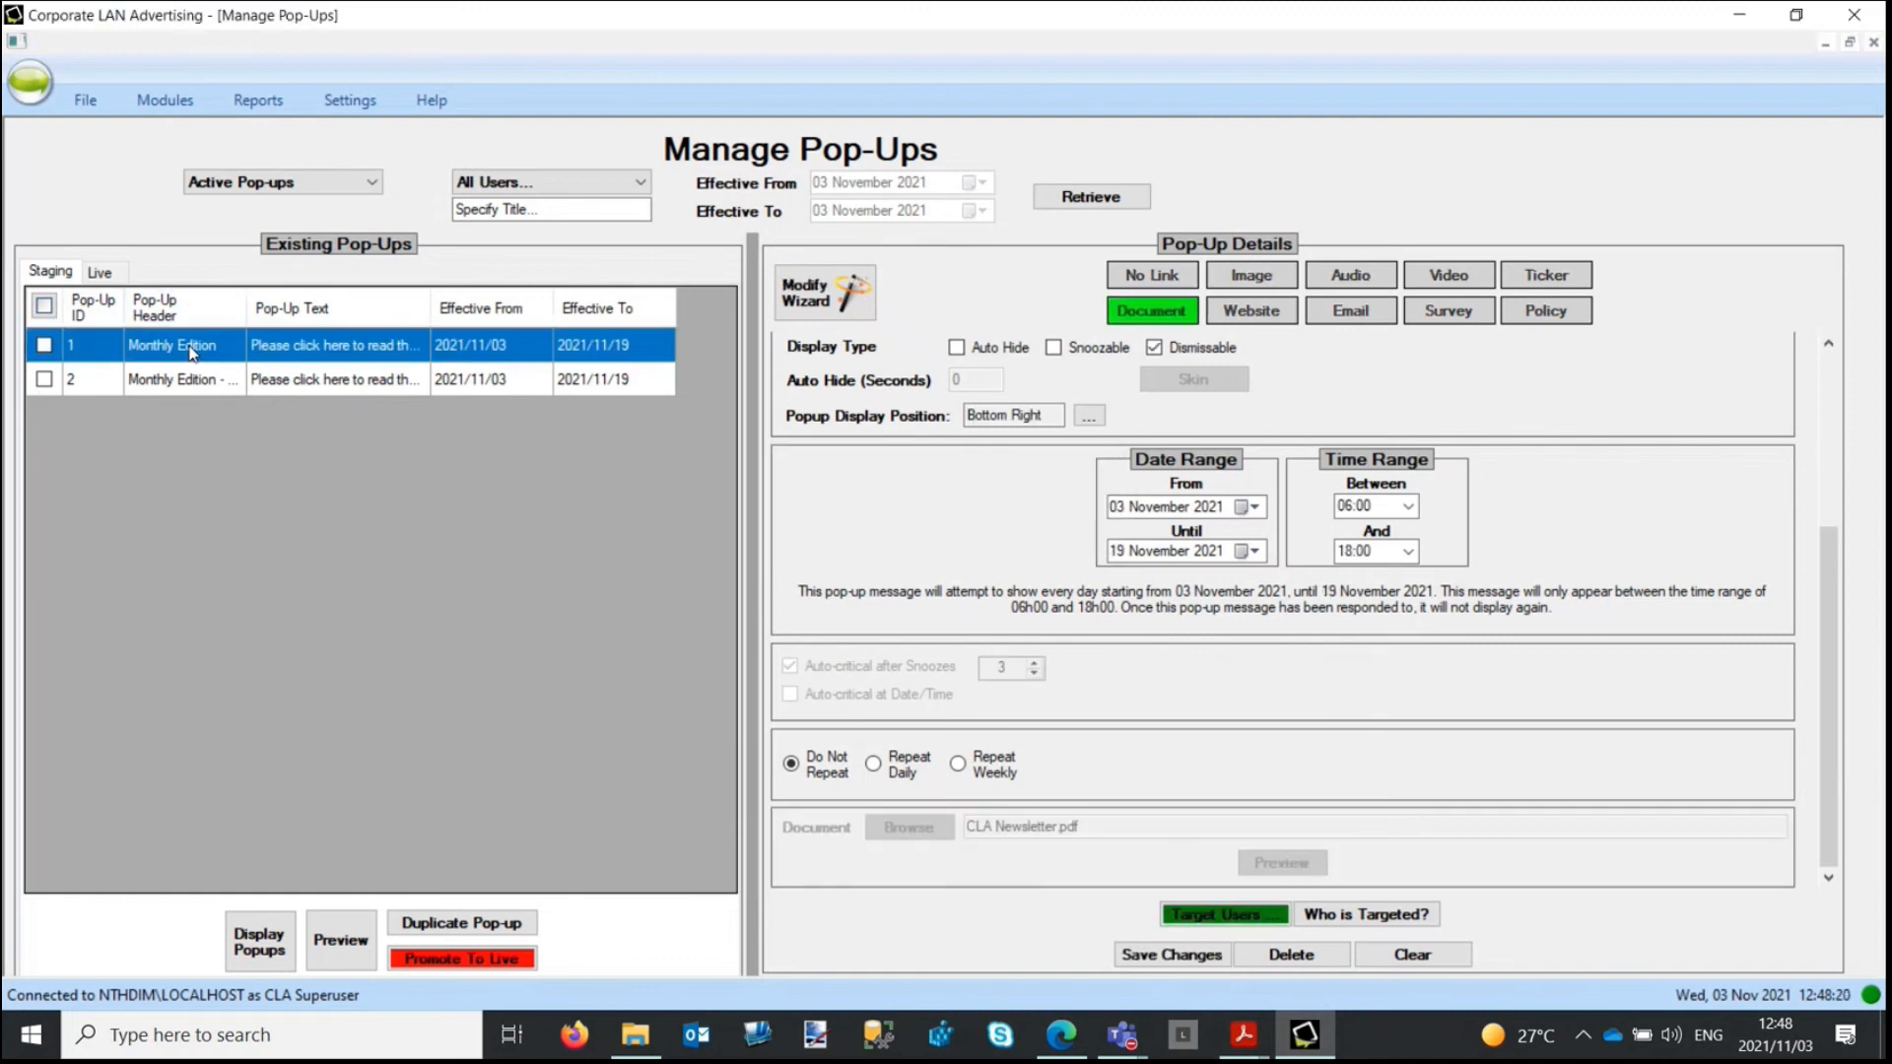
left_click(826, 299)
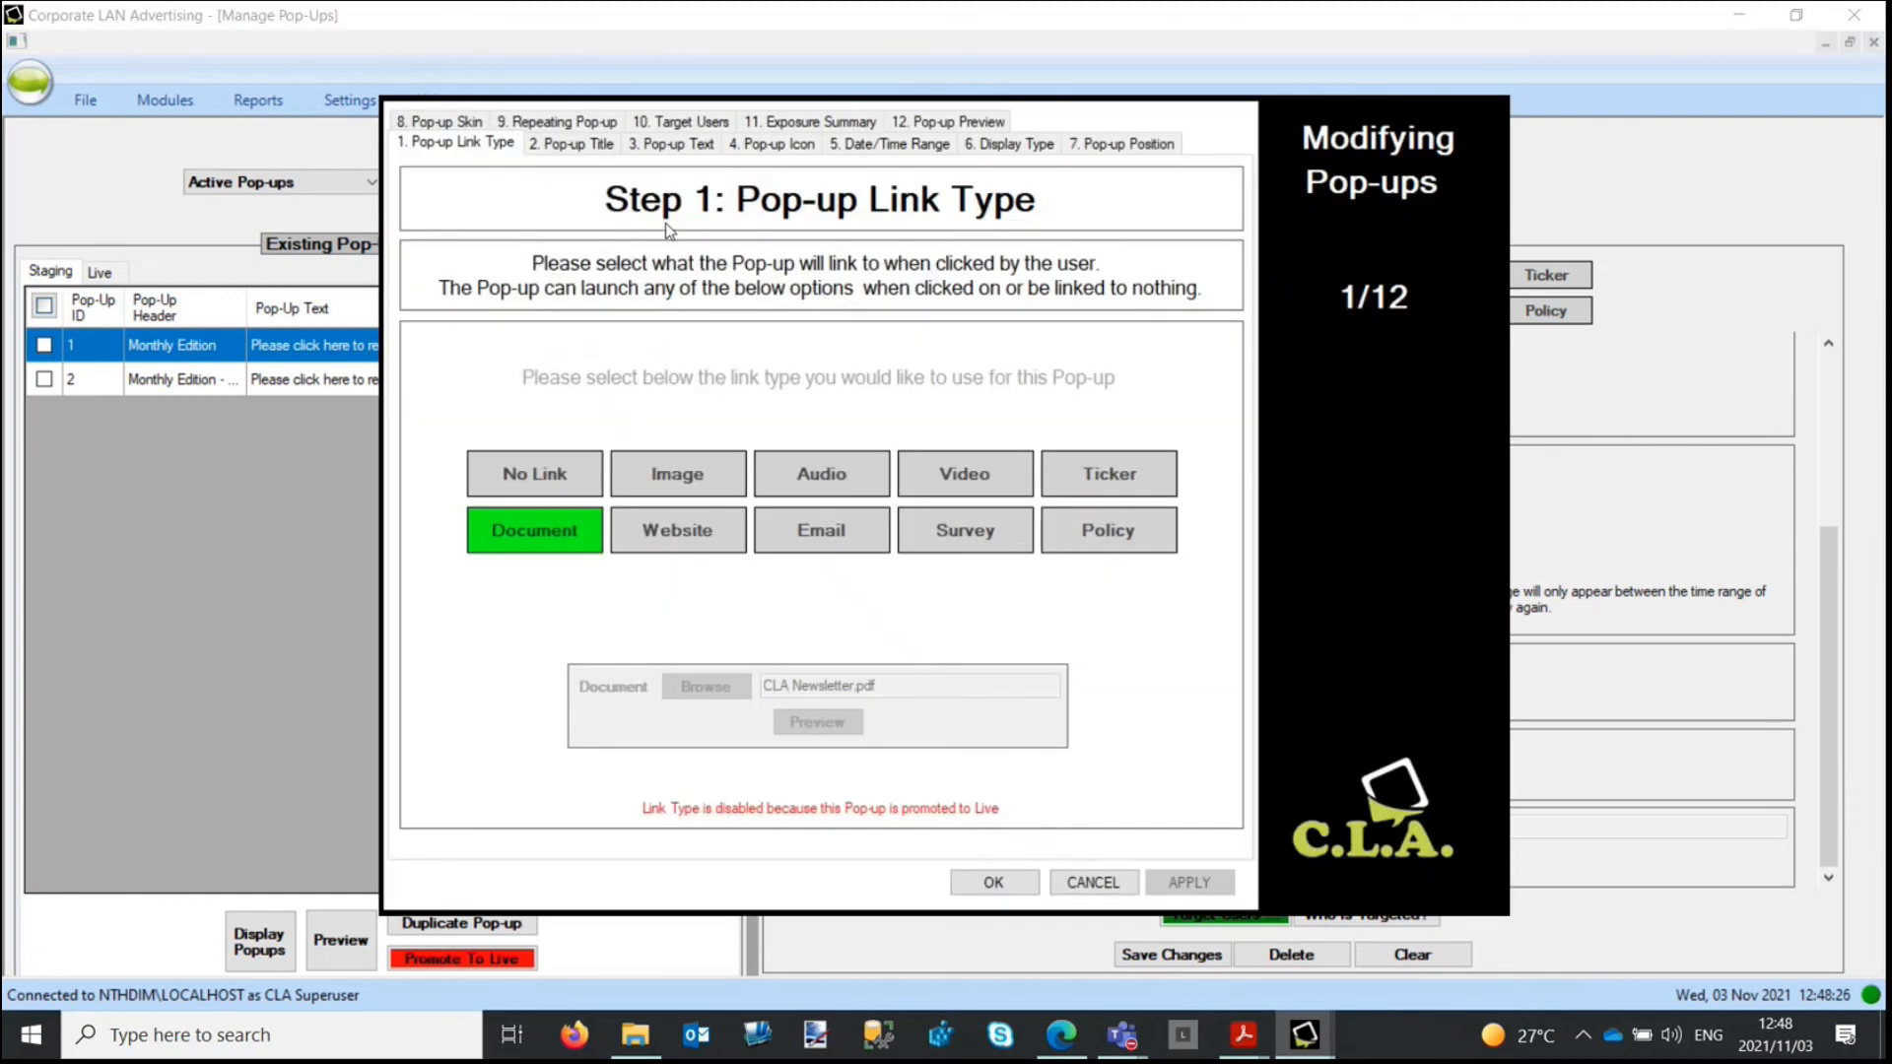
left_click(887, 145)
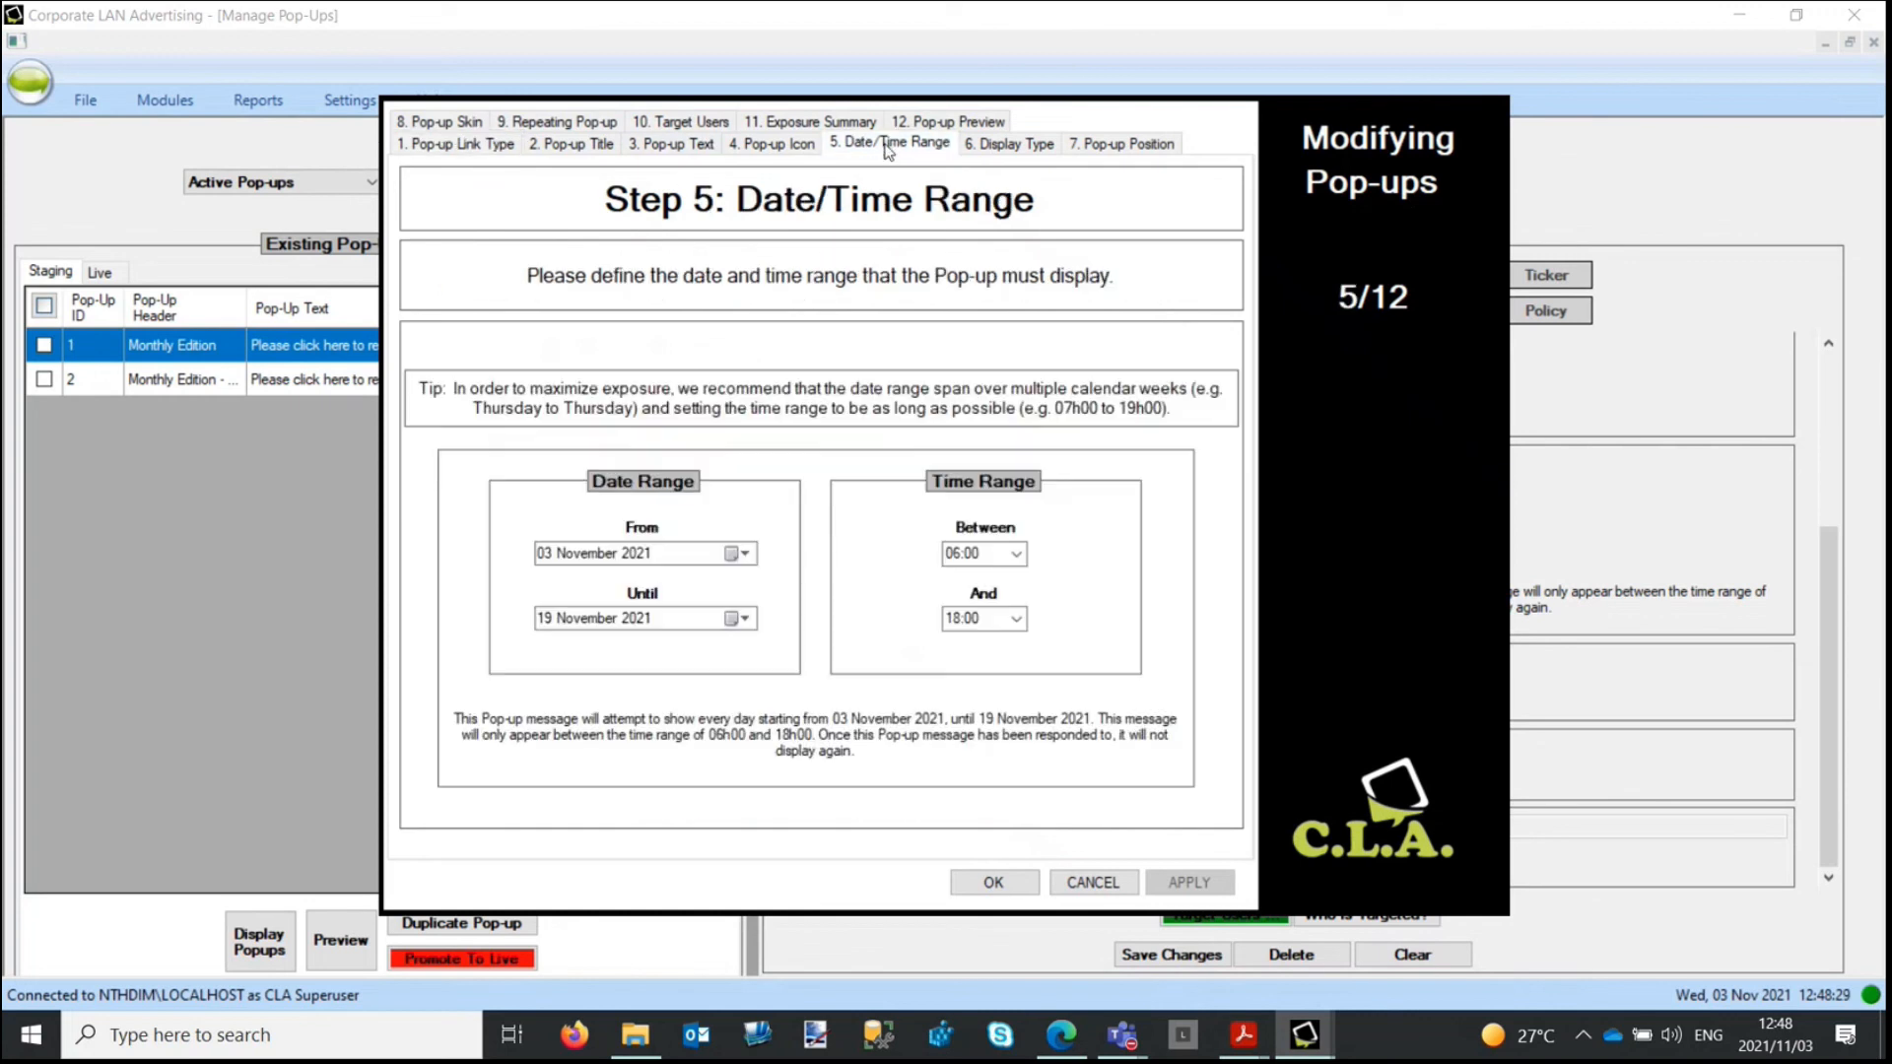
left_click(749, 555)
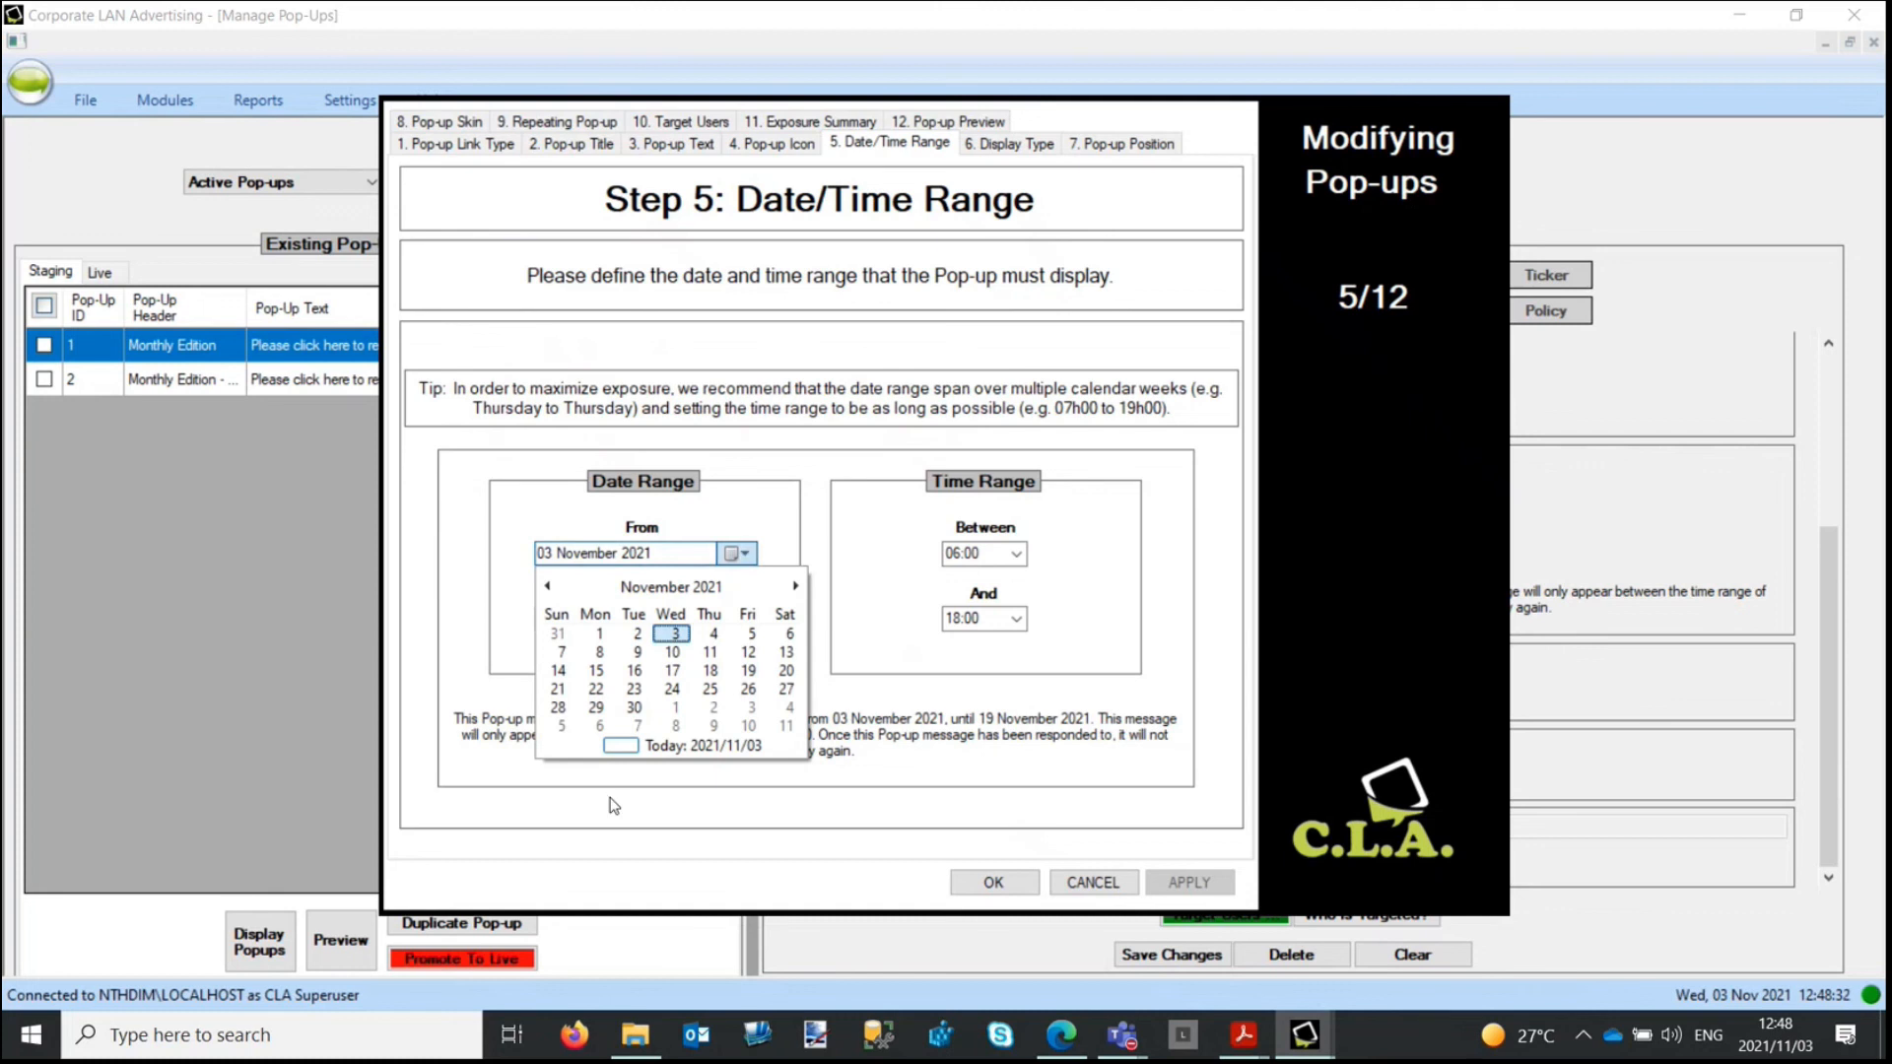
left_click(597, 636)
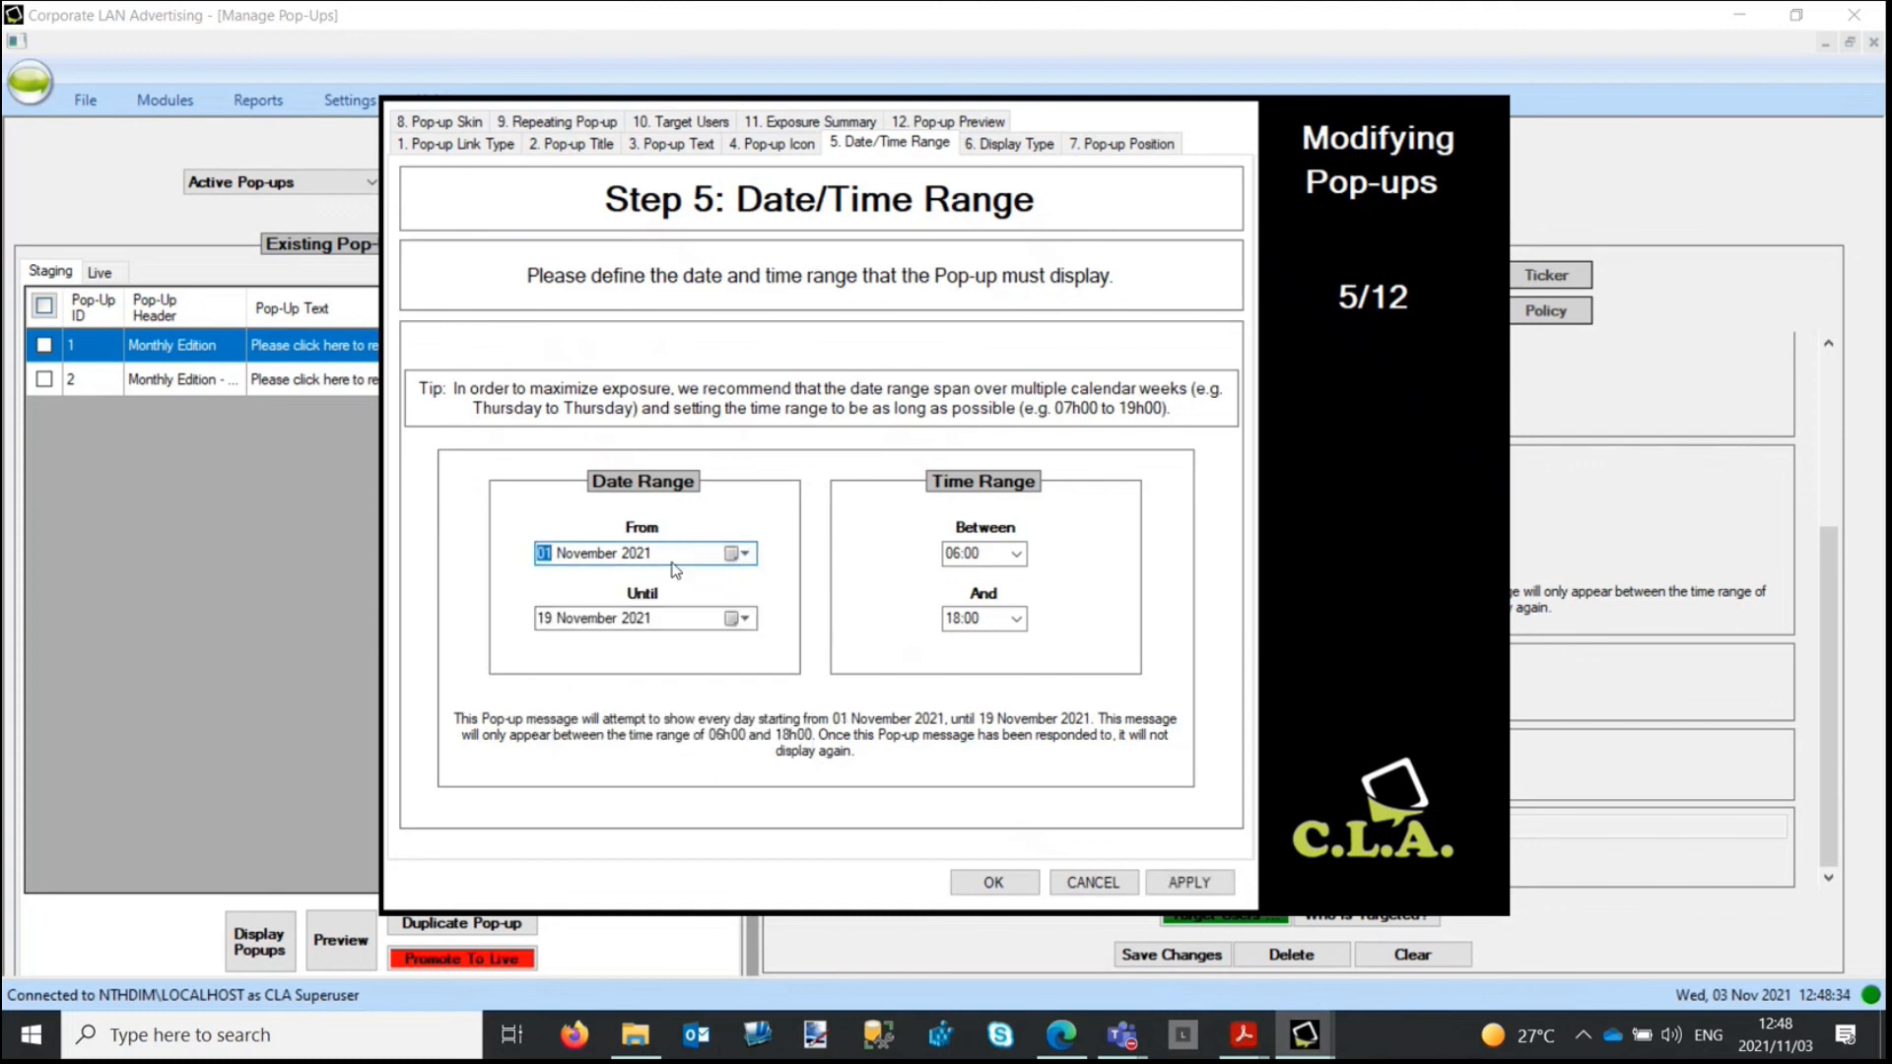
left_click(746, 620)
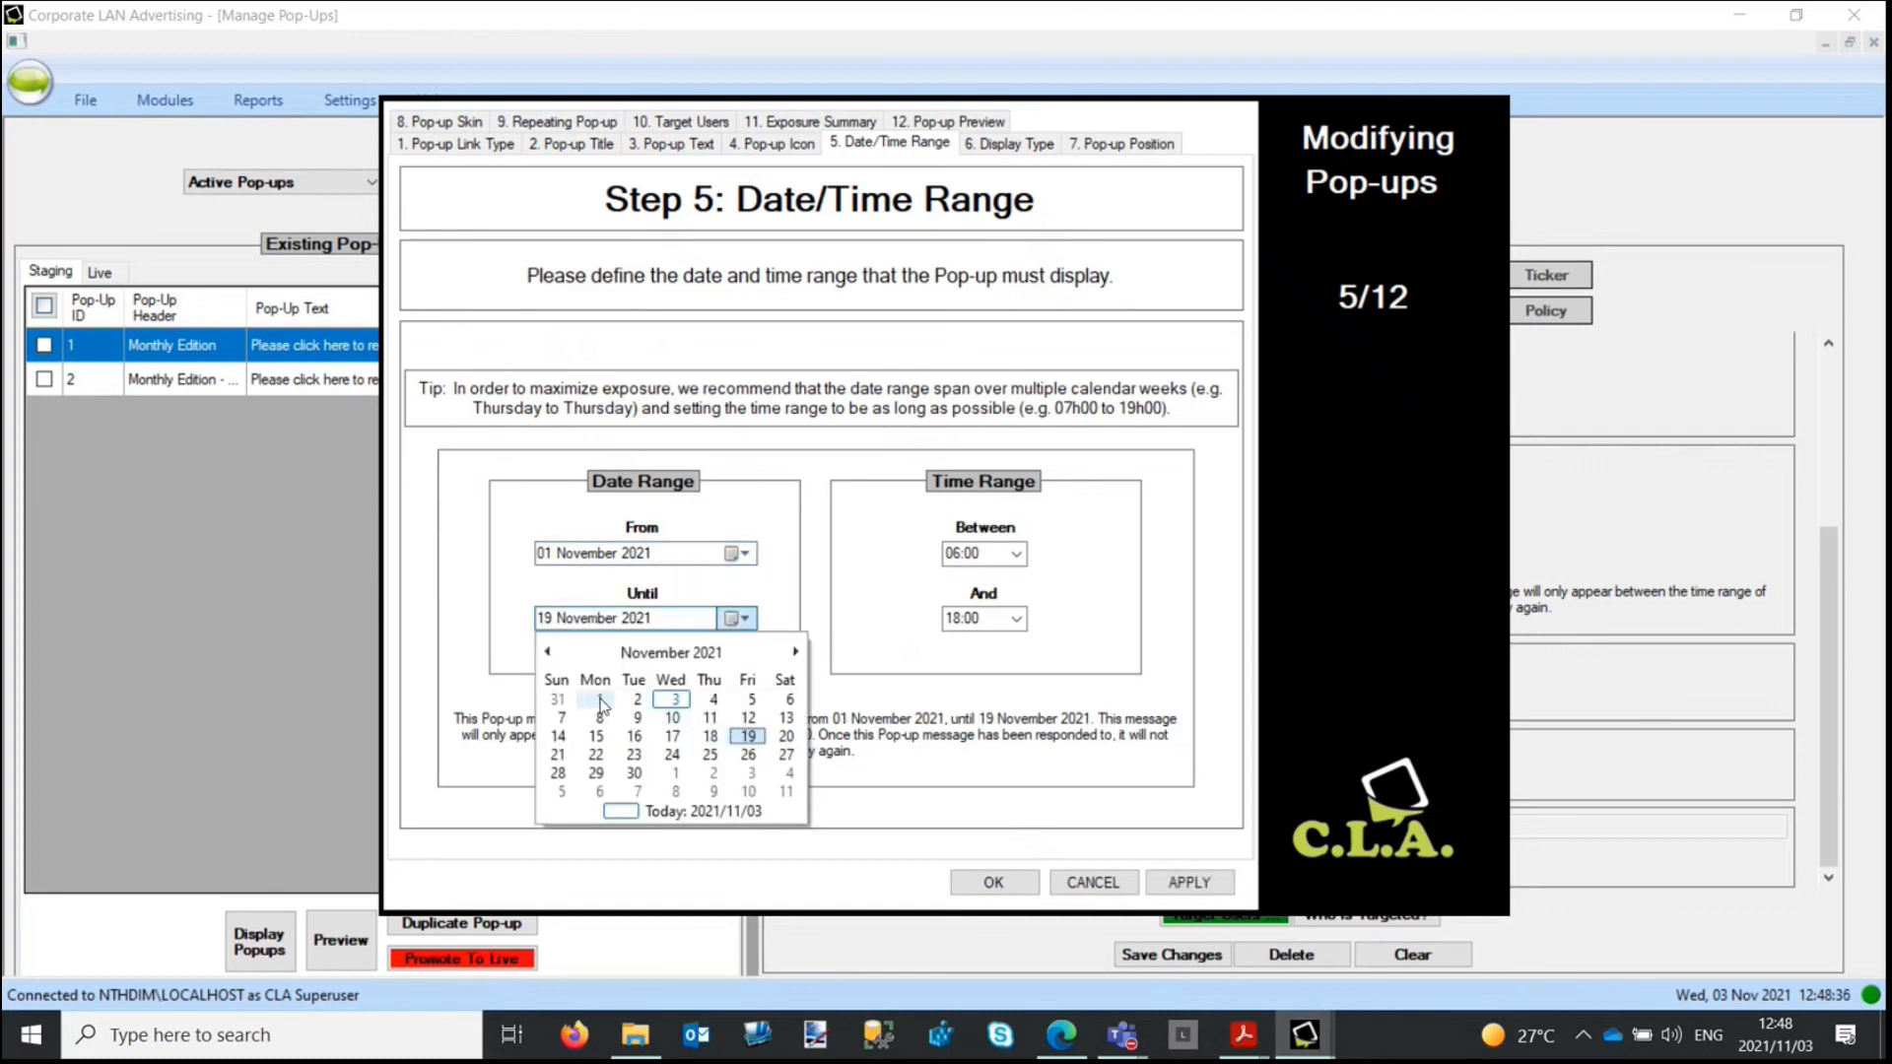
left_click(599, 699)
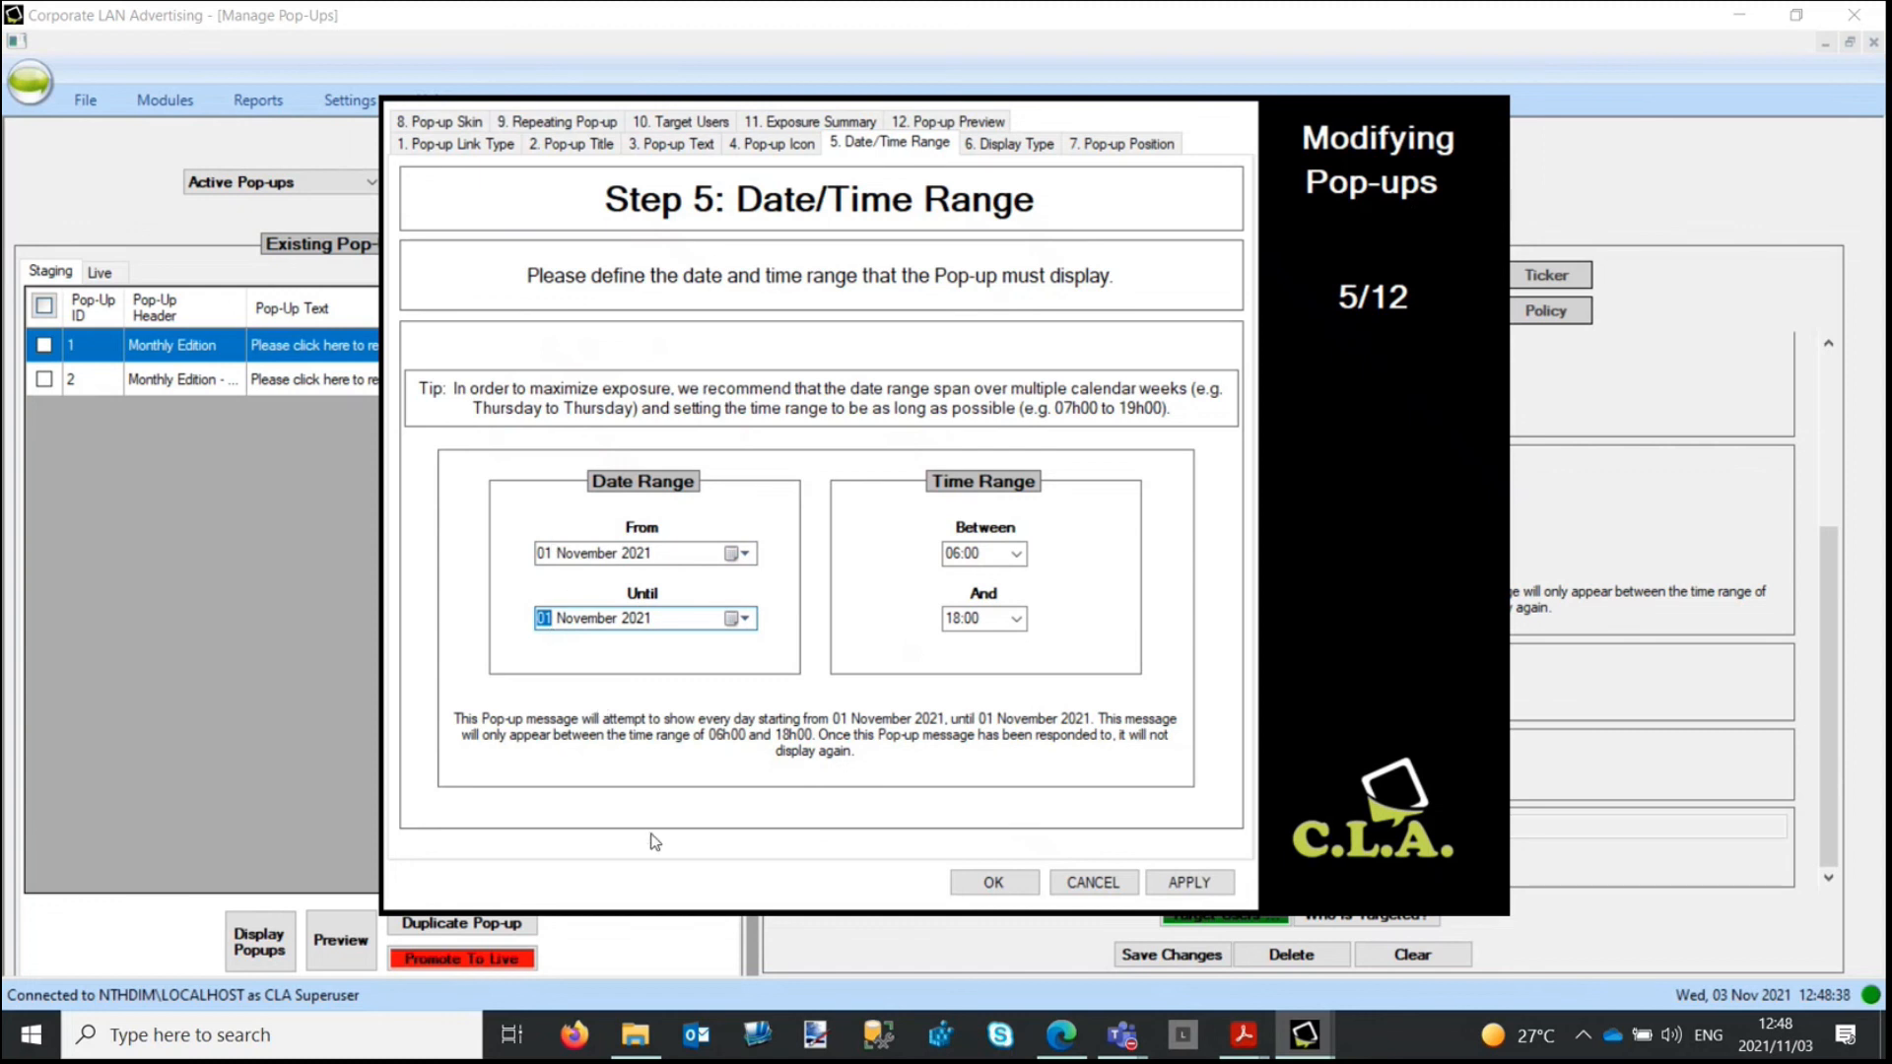
Step: Apply the new date range, agree to expire the Monthly Edition pop-up and finish the modification wizard
left_click(1196, 884)
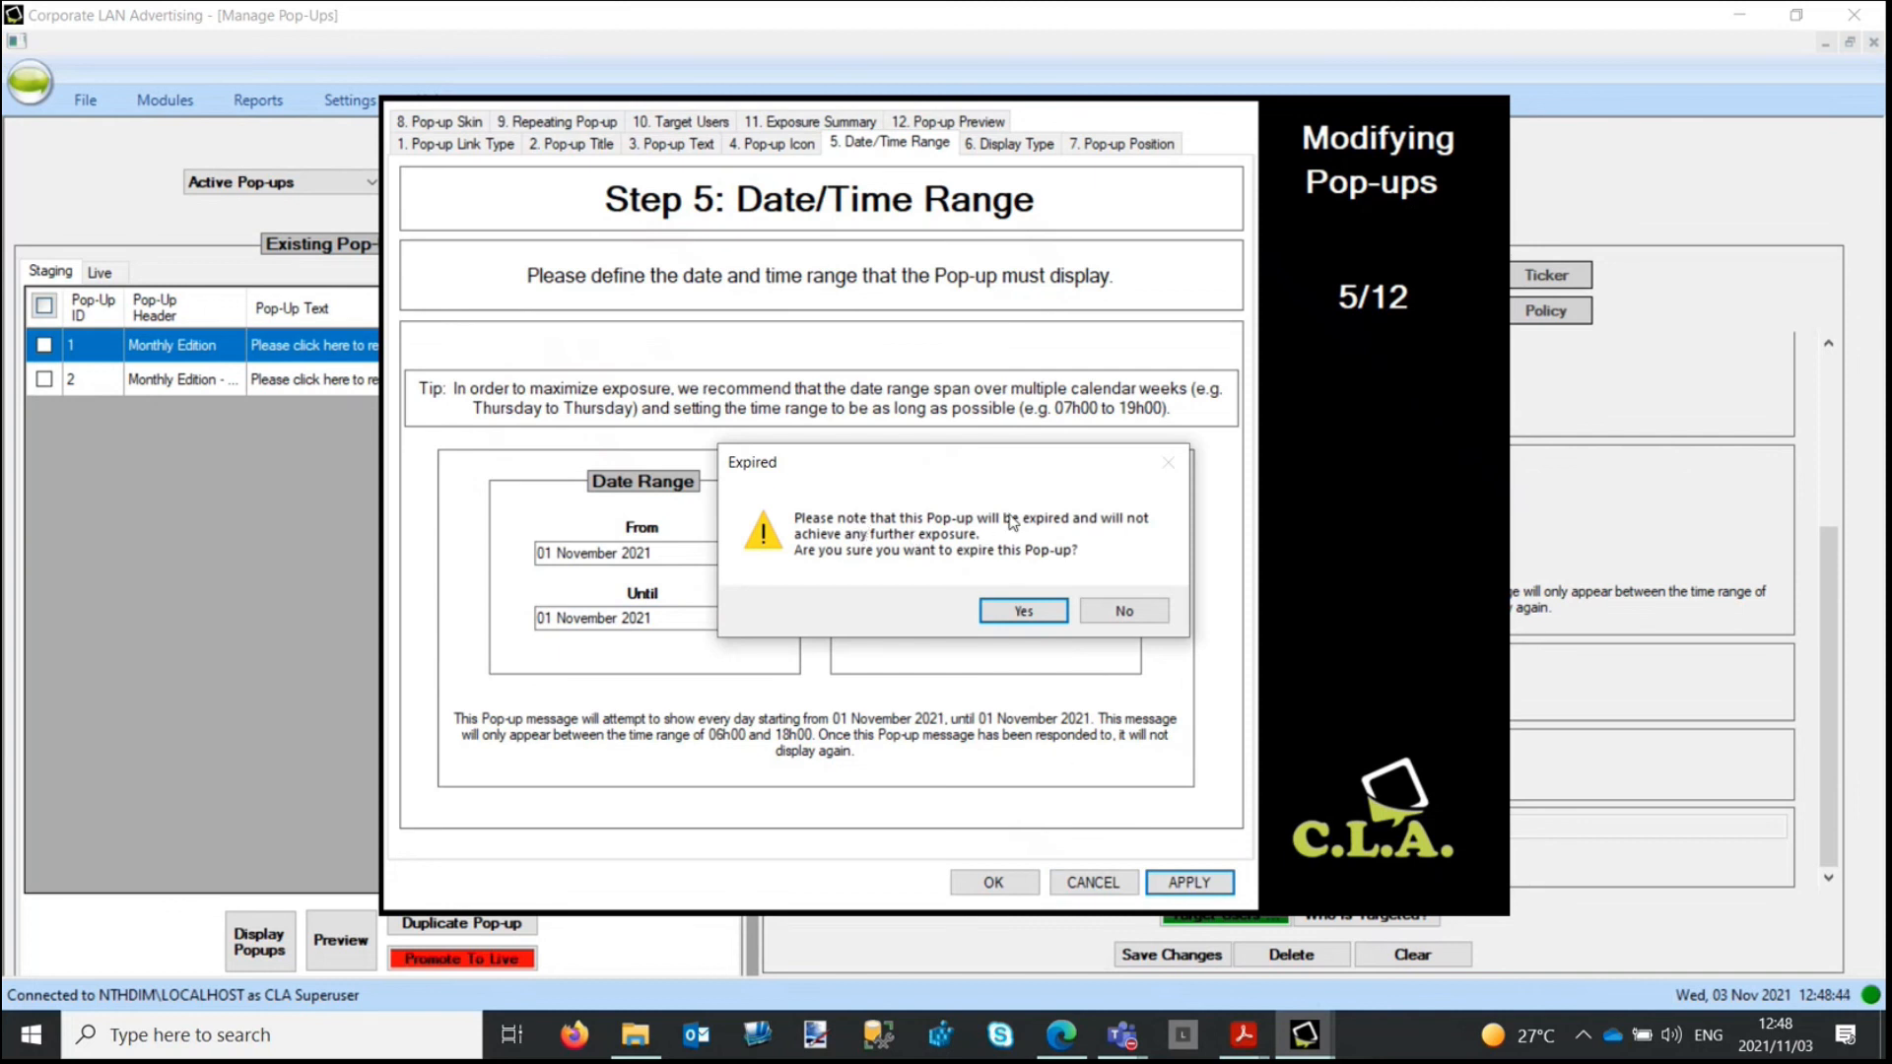
left_click(1048, 613)
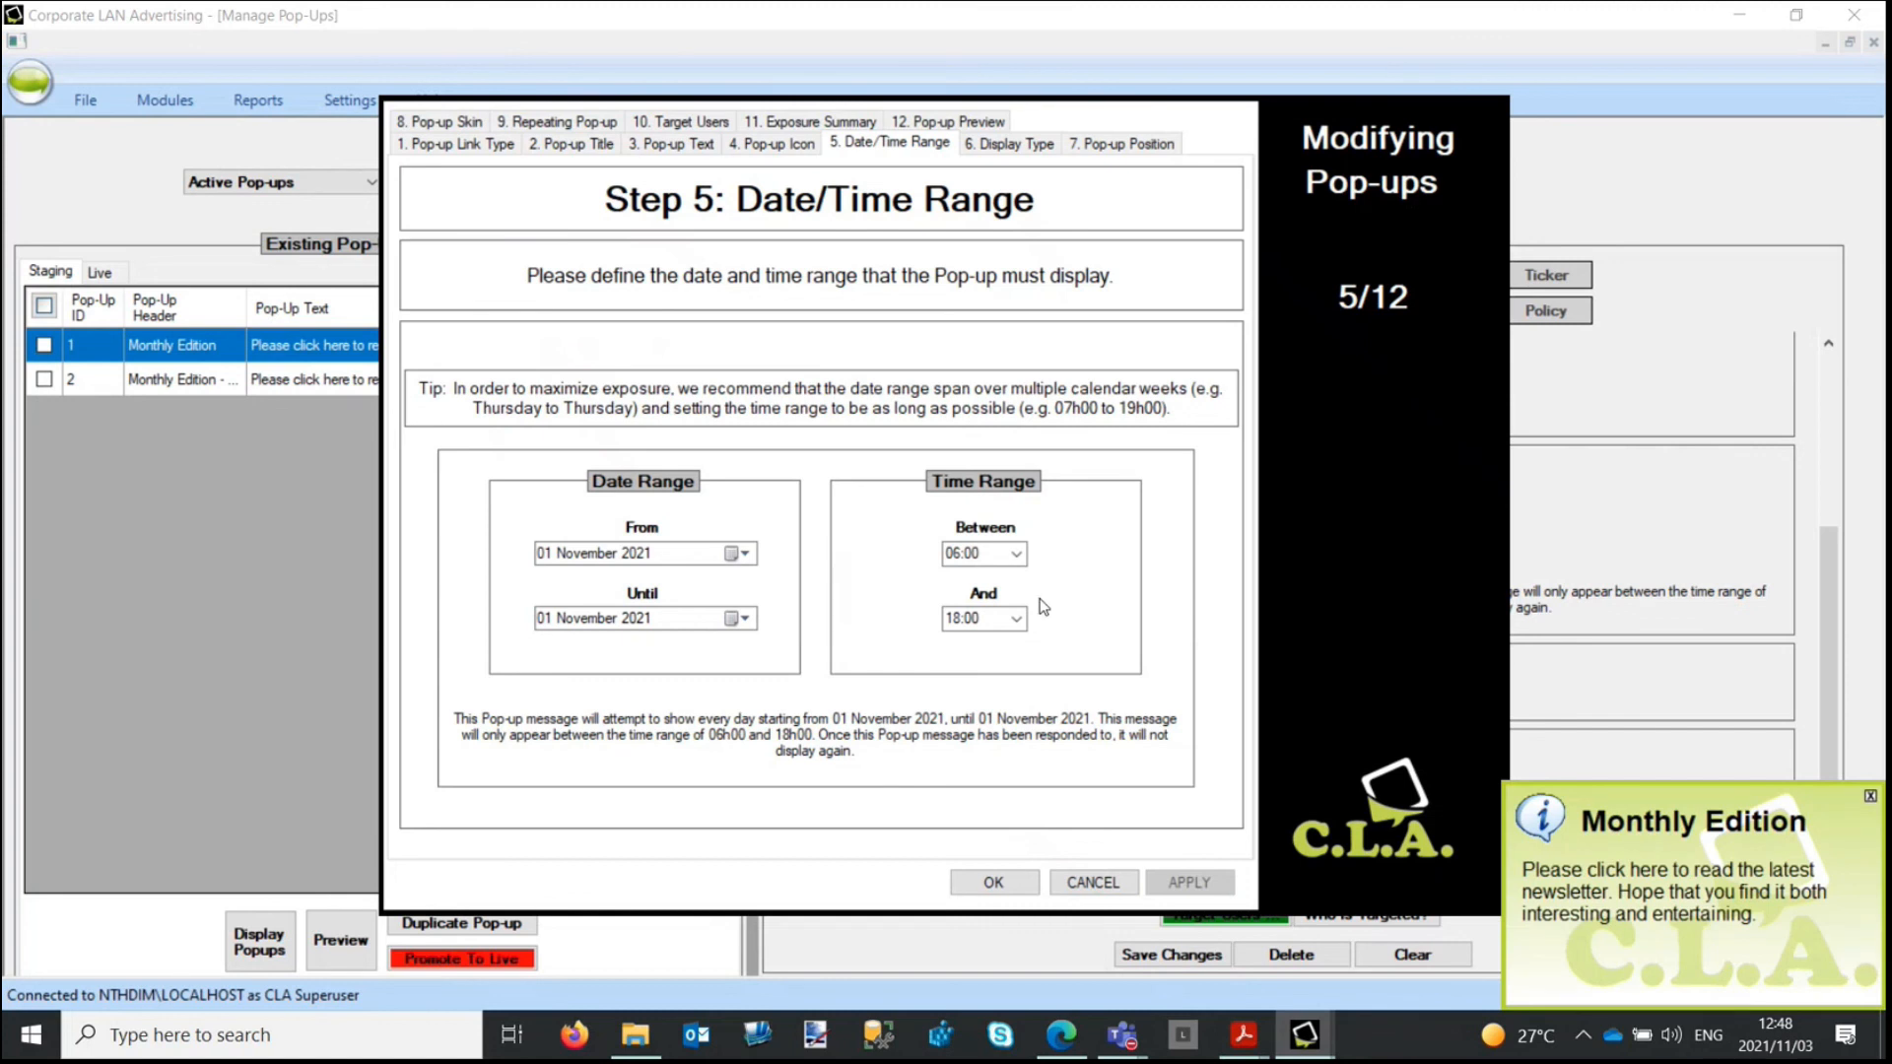
left_click(1001, 884)
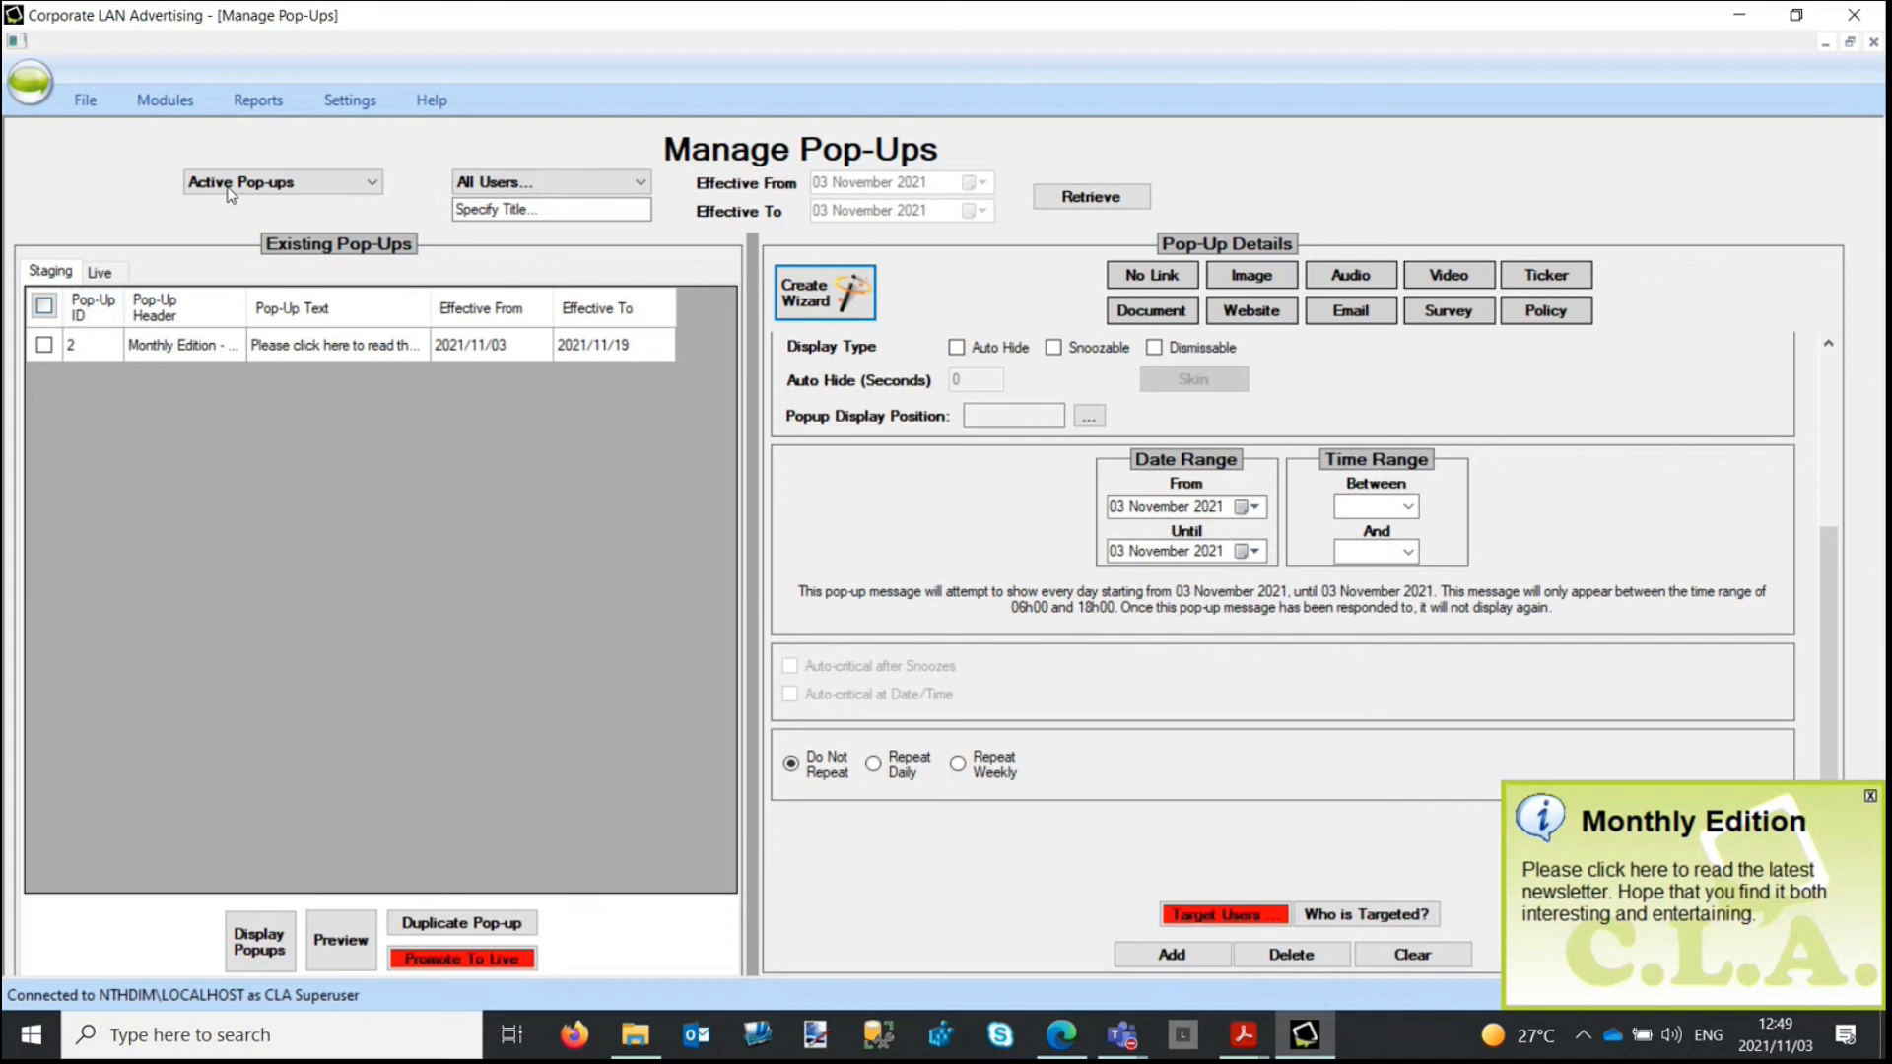
Step: Look at the status filter options, check the effective dates of the pop-up in the Live list and return to Staging
left_click(304, 185)
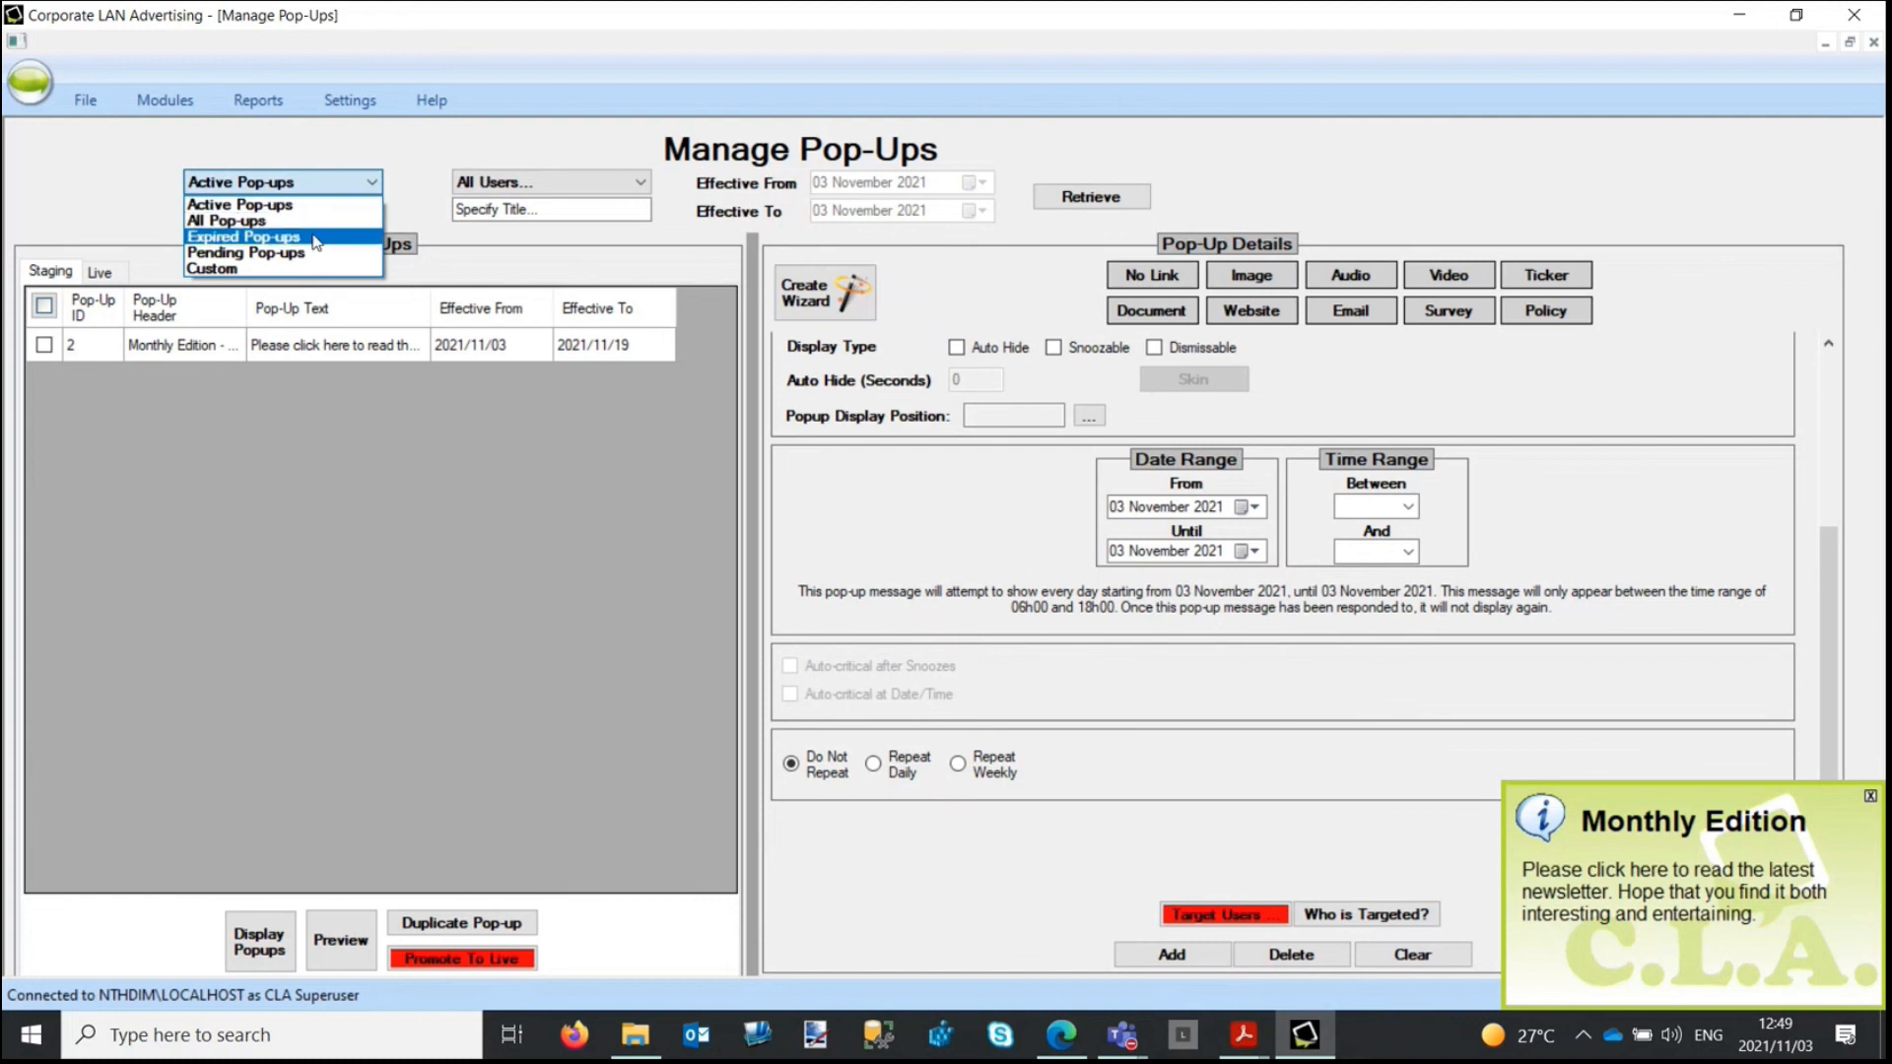
left_click(251, 507)
left_click(99, 270)
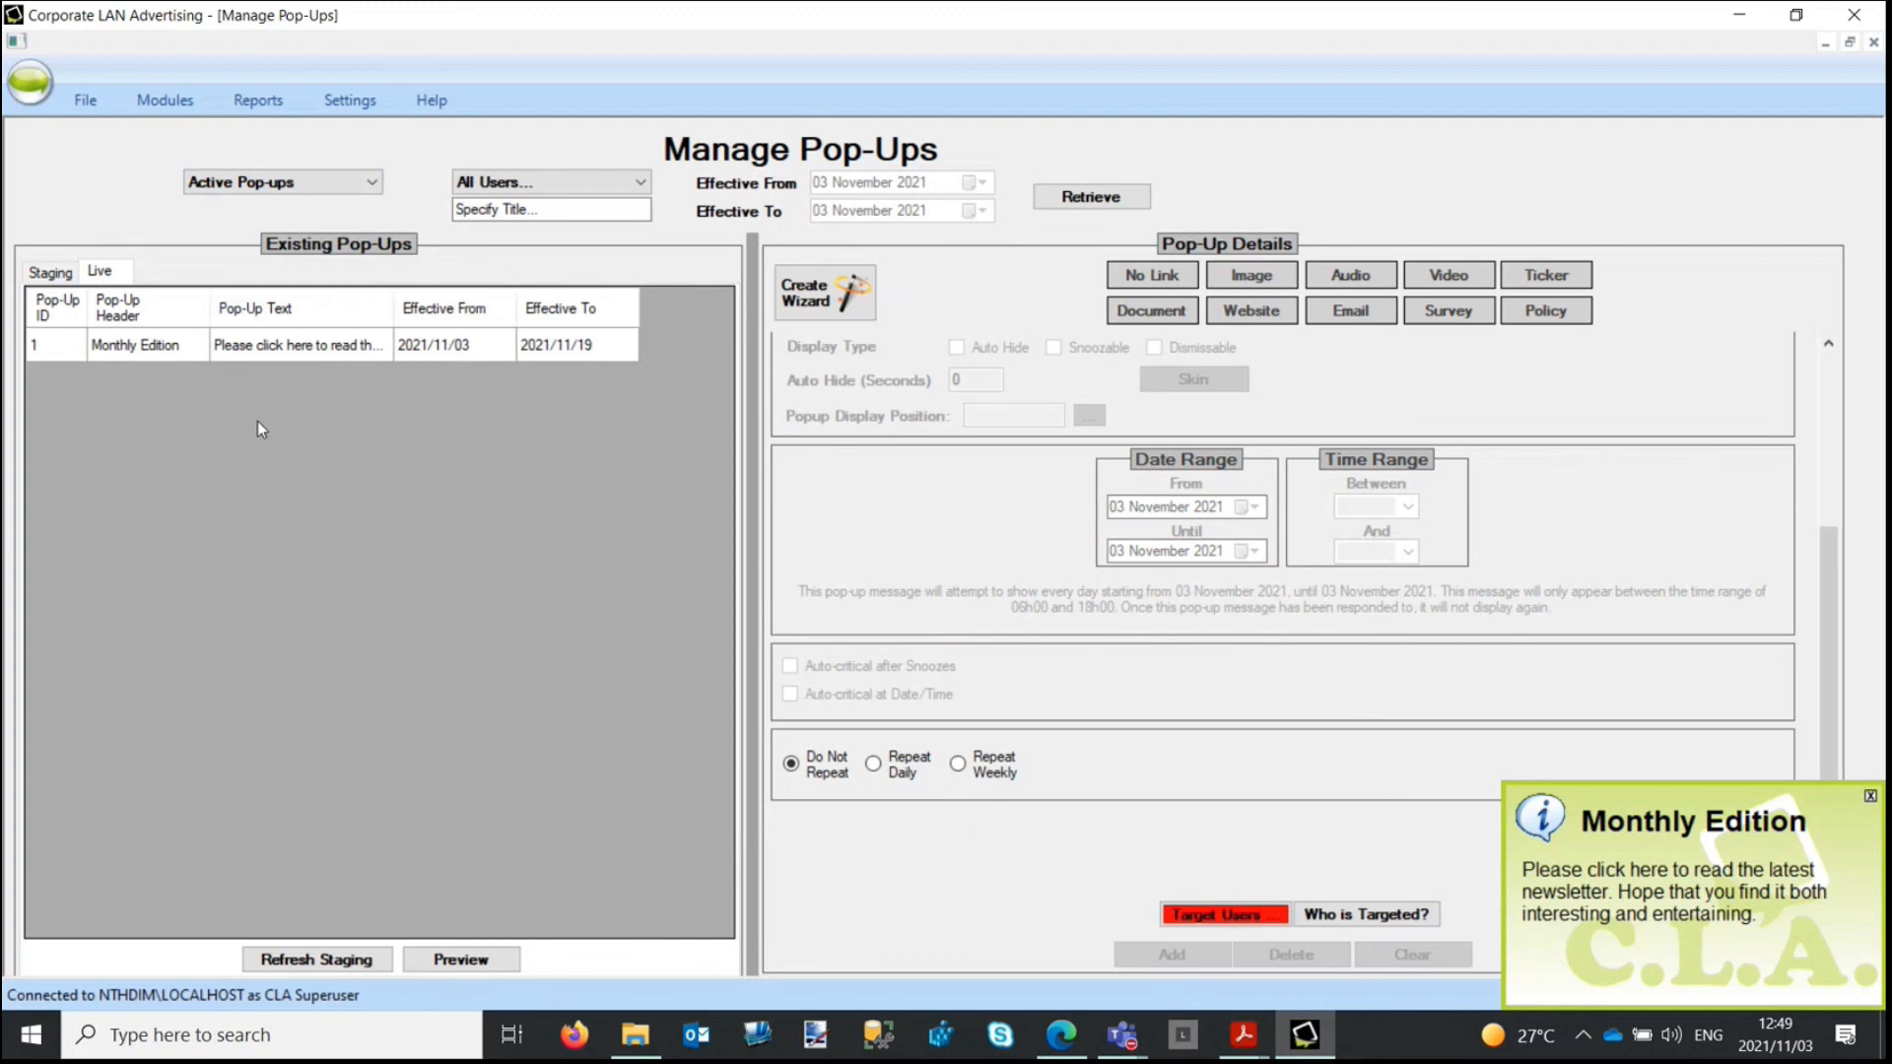
left_click(52, 274)
Step: Filter Staging to Expired Pop-ups and promote the Monthly Edition pop-up to Live by entering the administration password
left_click(247, 184)
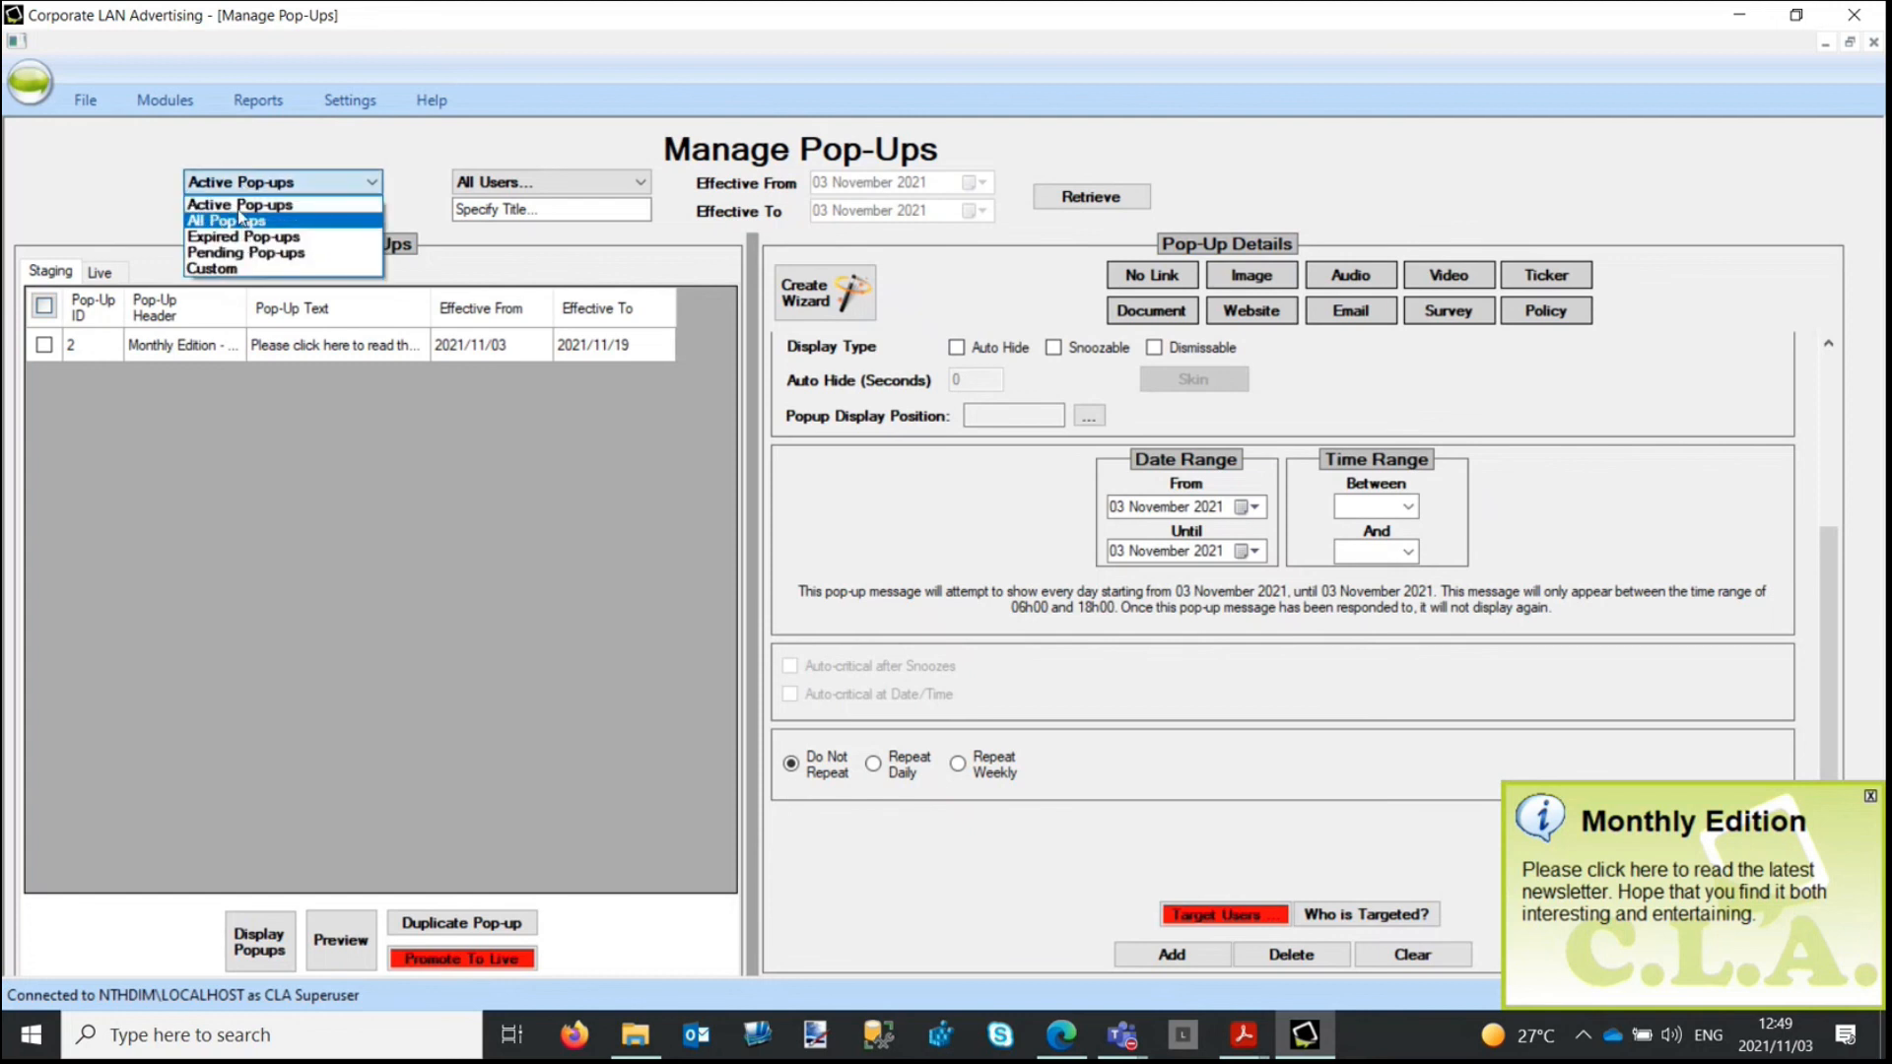
left_click(239, 253)
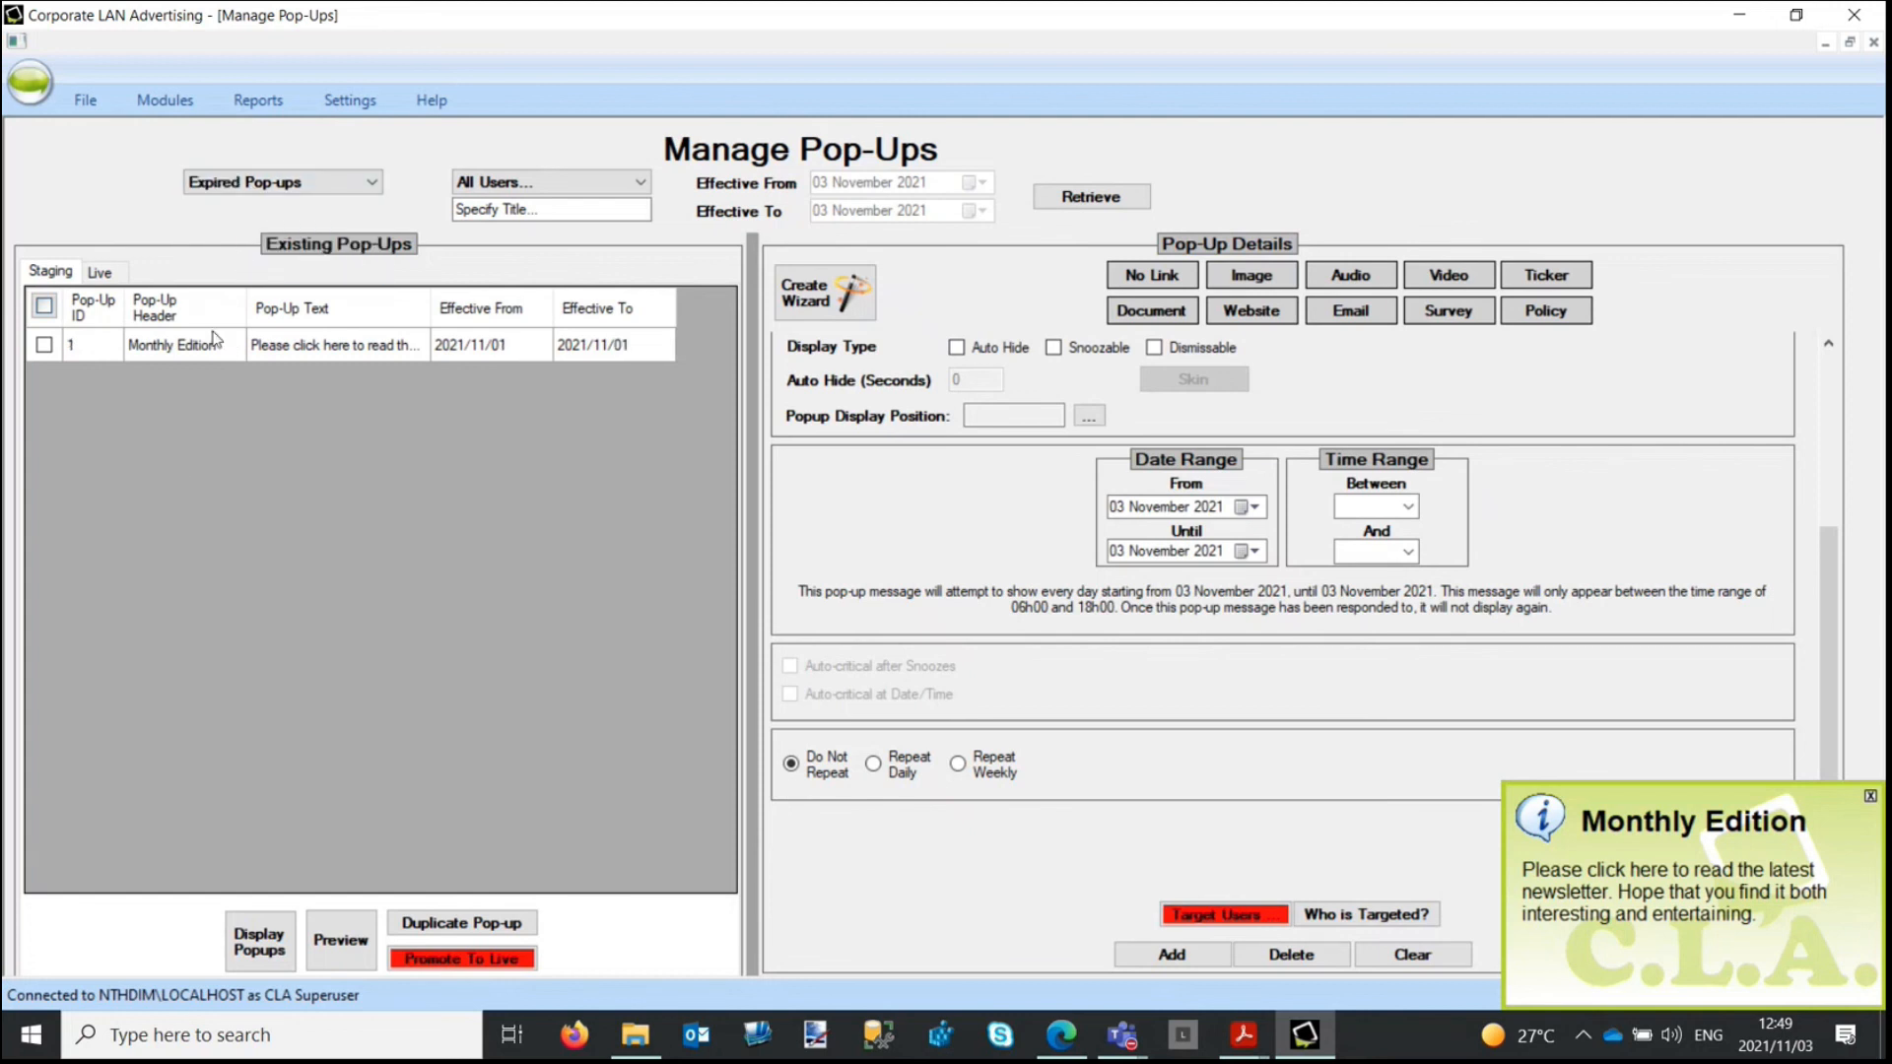
left_click(43, 344)
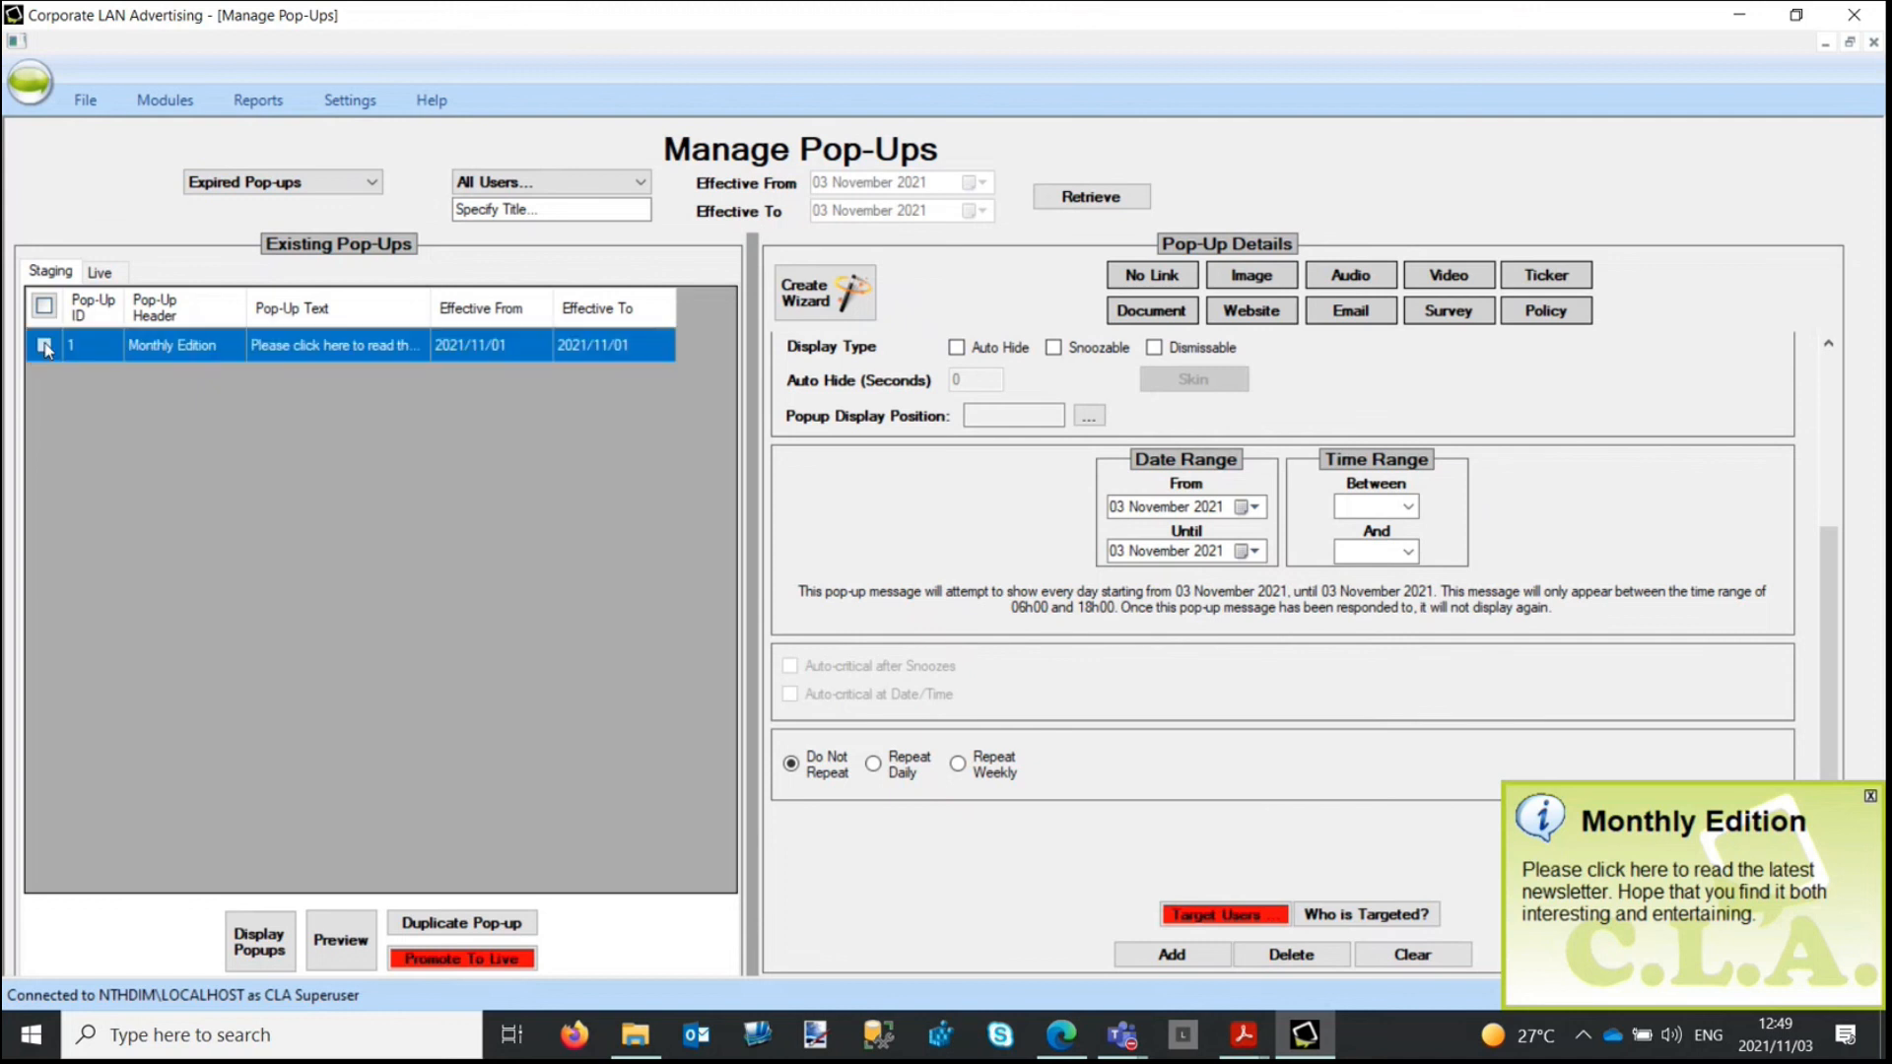
left_click(463, 961)
type("***")
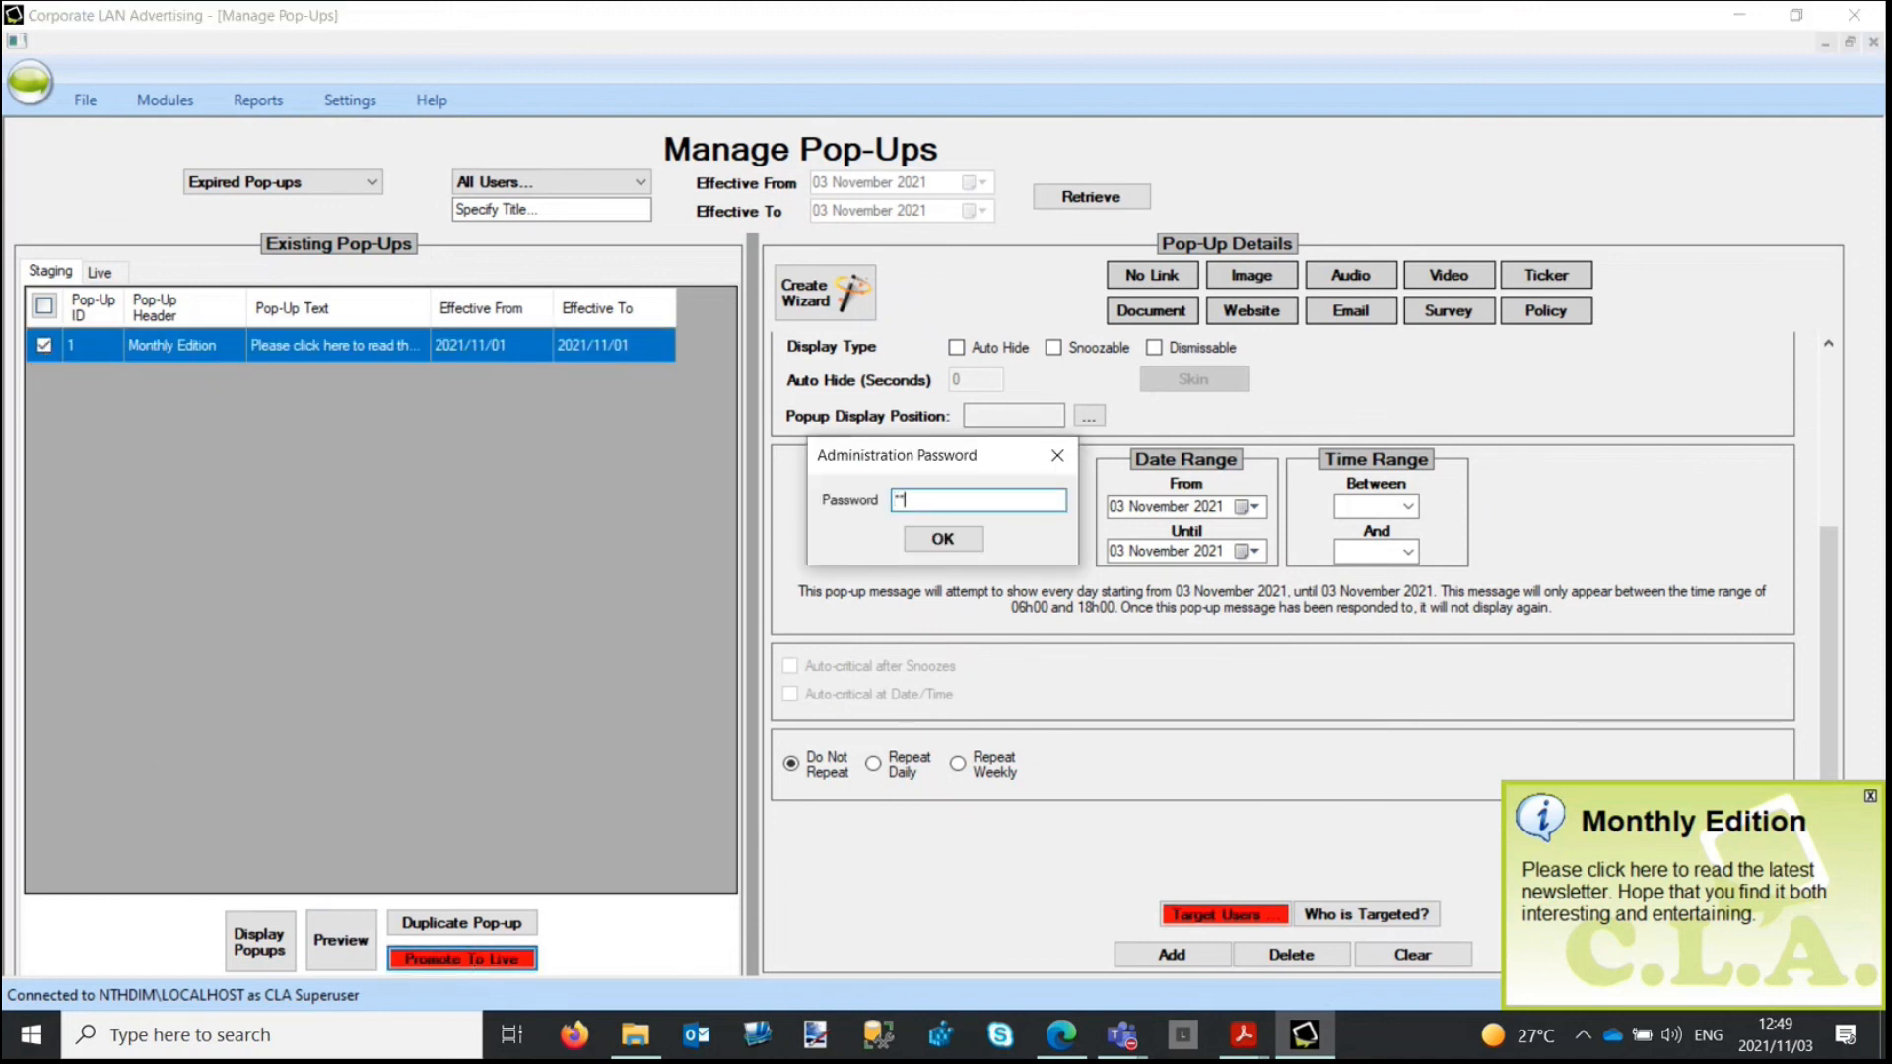
key("BackSpace")
key("BackSpace")
key("BackSpace")
type("*******")
key("Return")
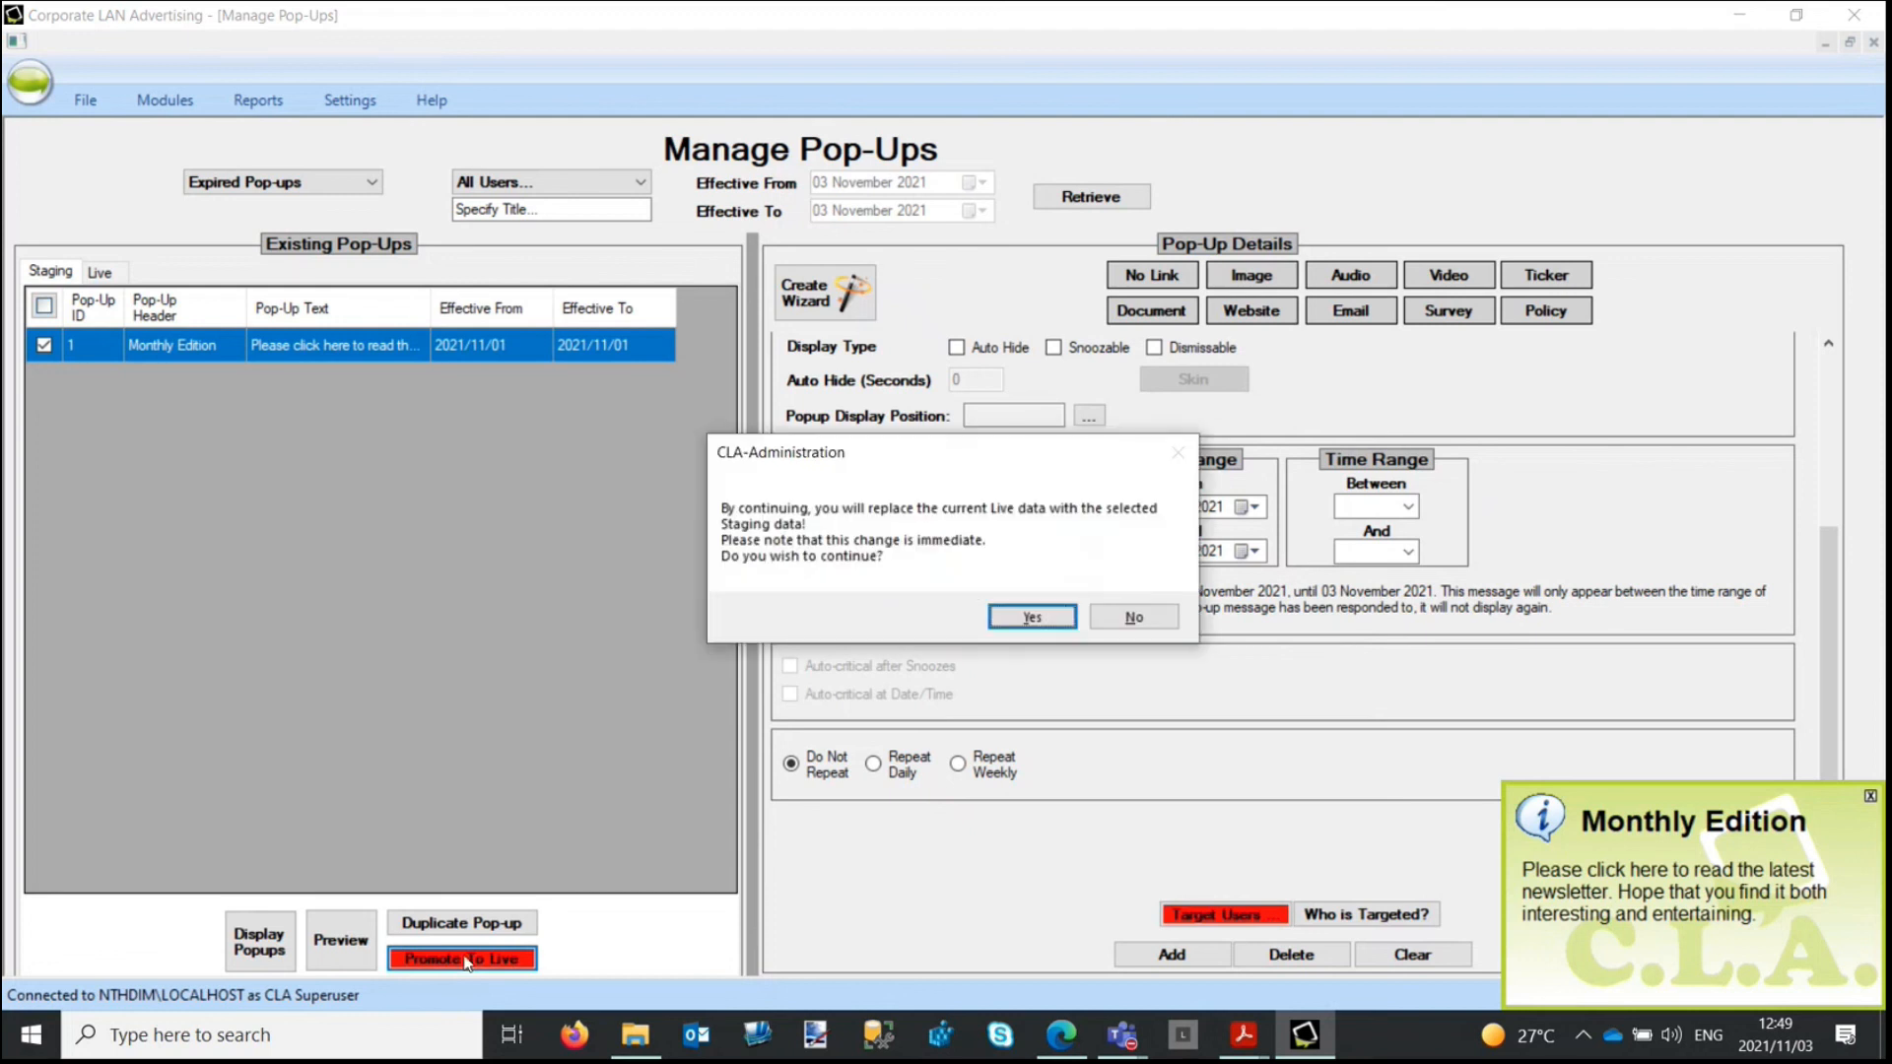
key("Return")
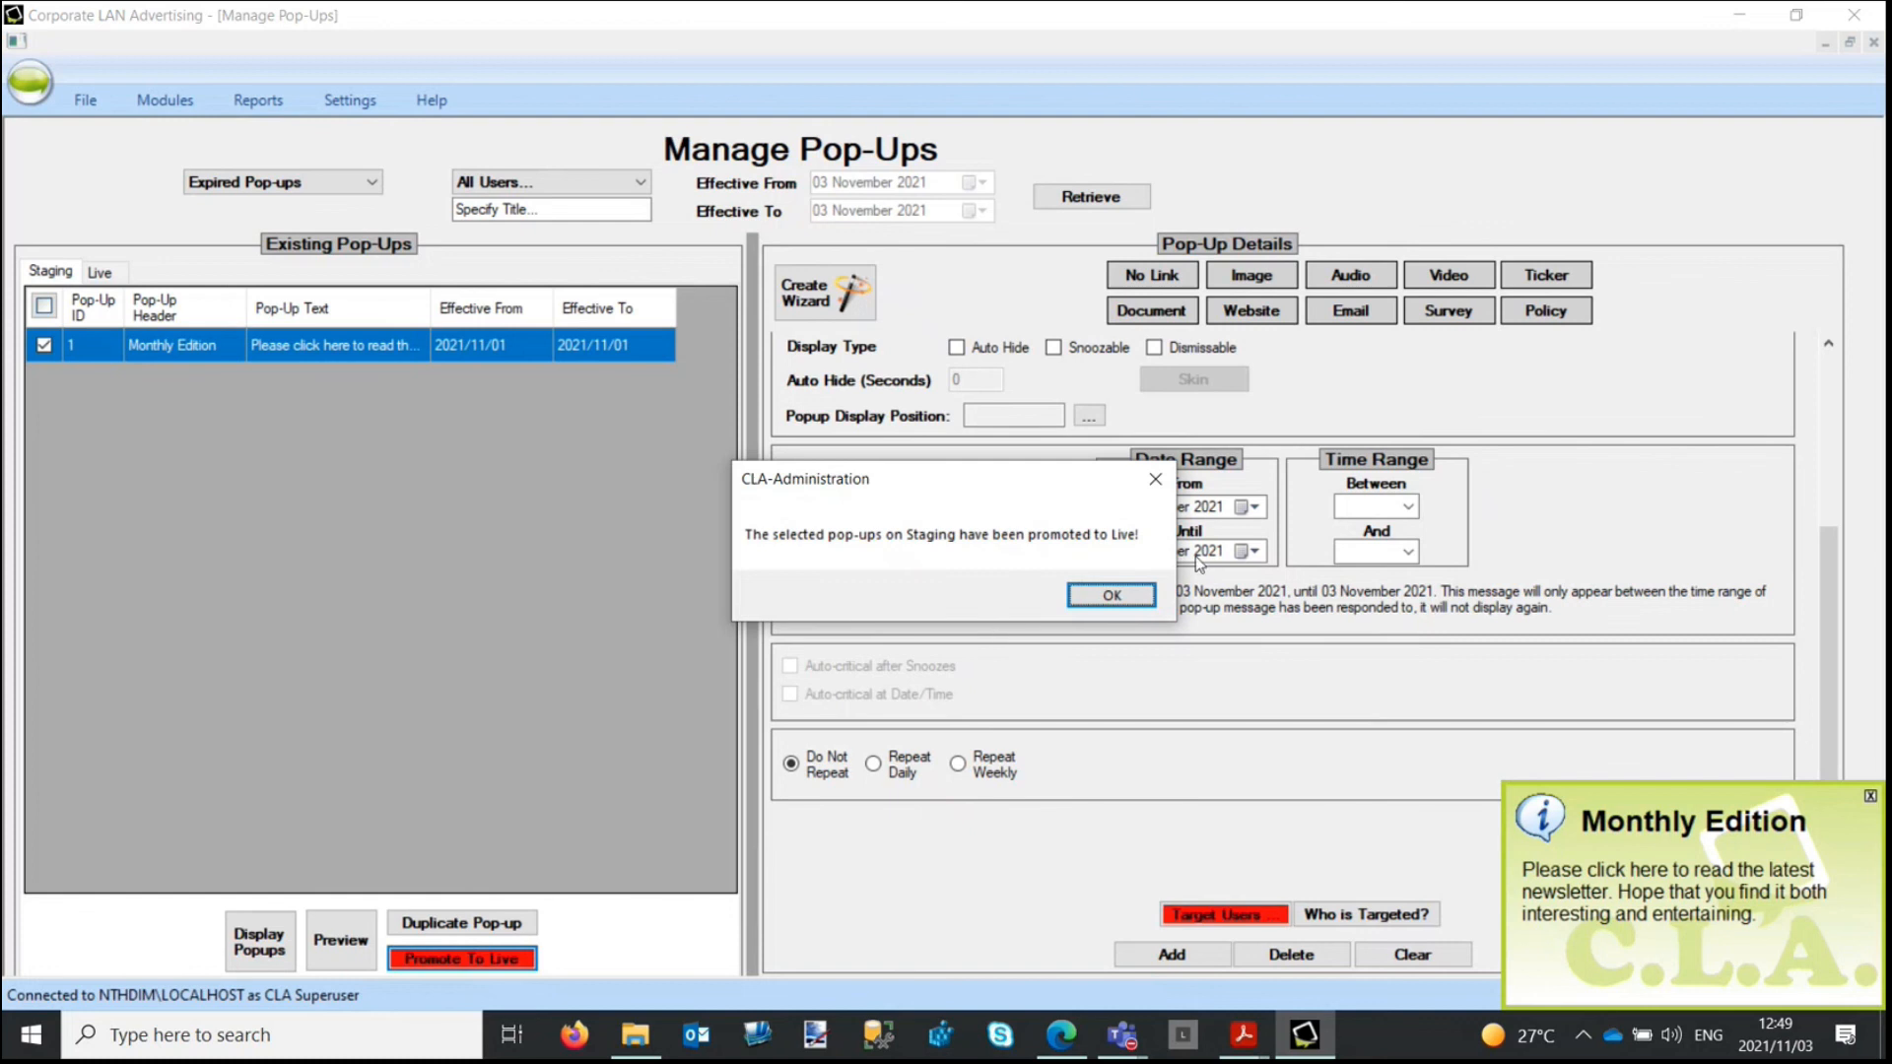
left_click(1112, 595)
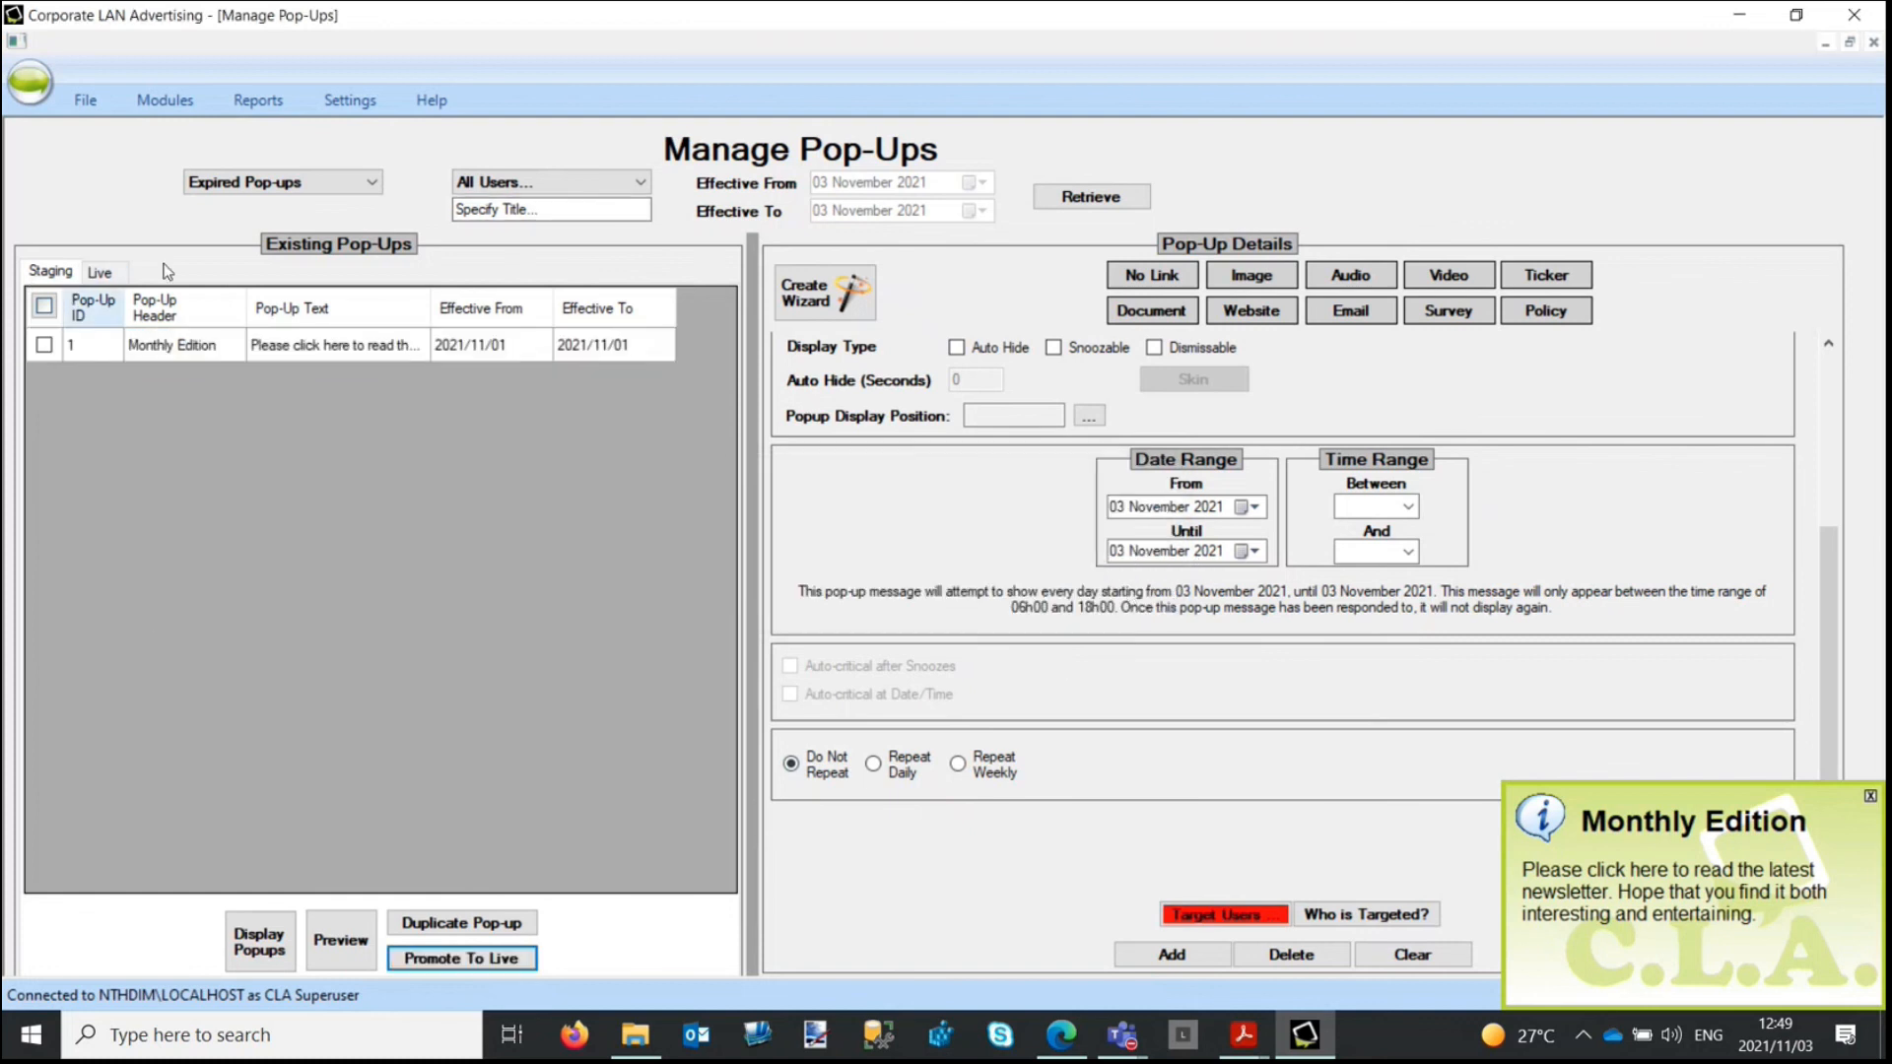
Step: Check the expired pop-ups in the Live list, then filter by Active Pop-ups and compare the Staging and Live lists
left_click(99, 272)
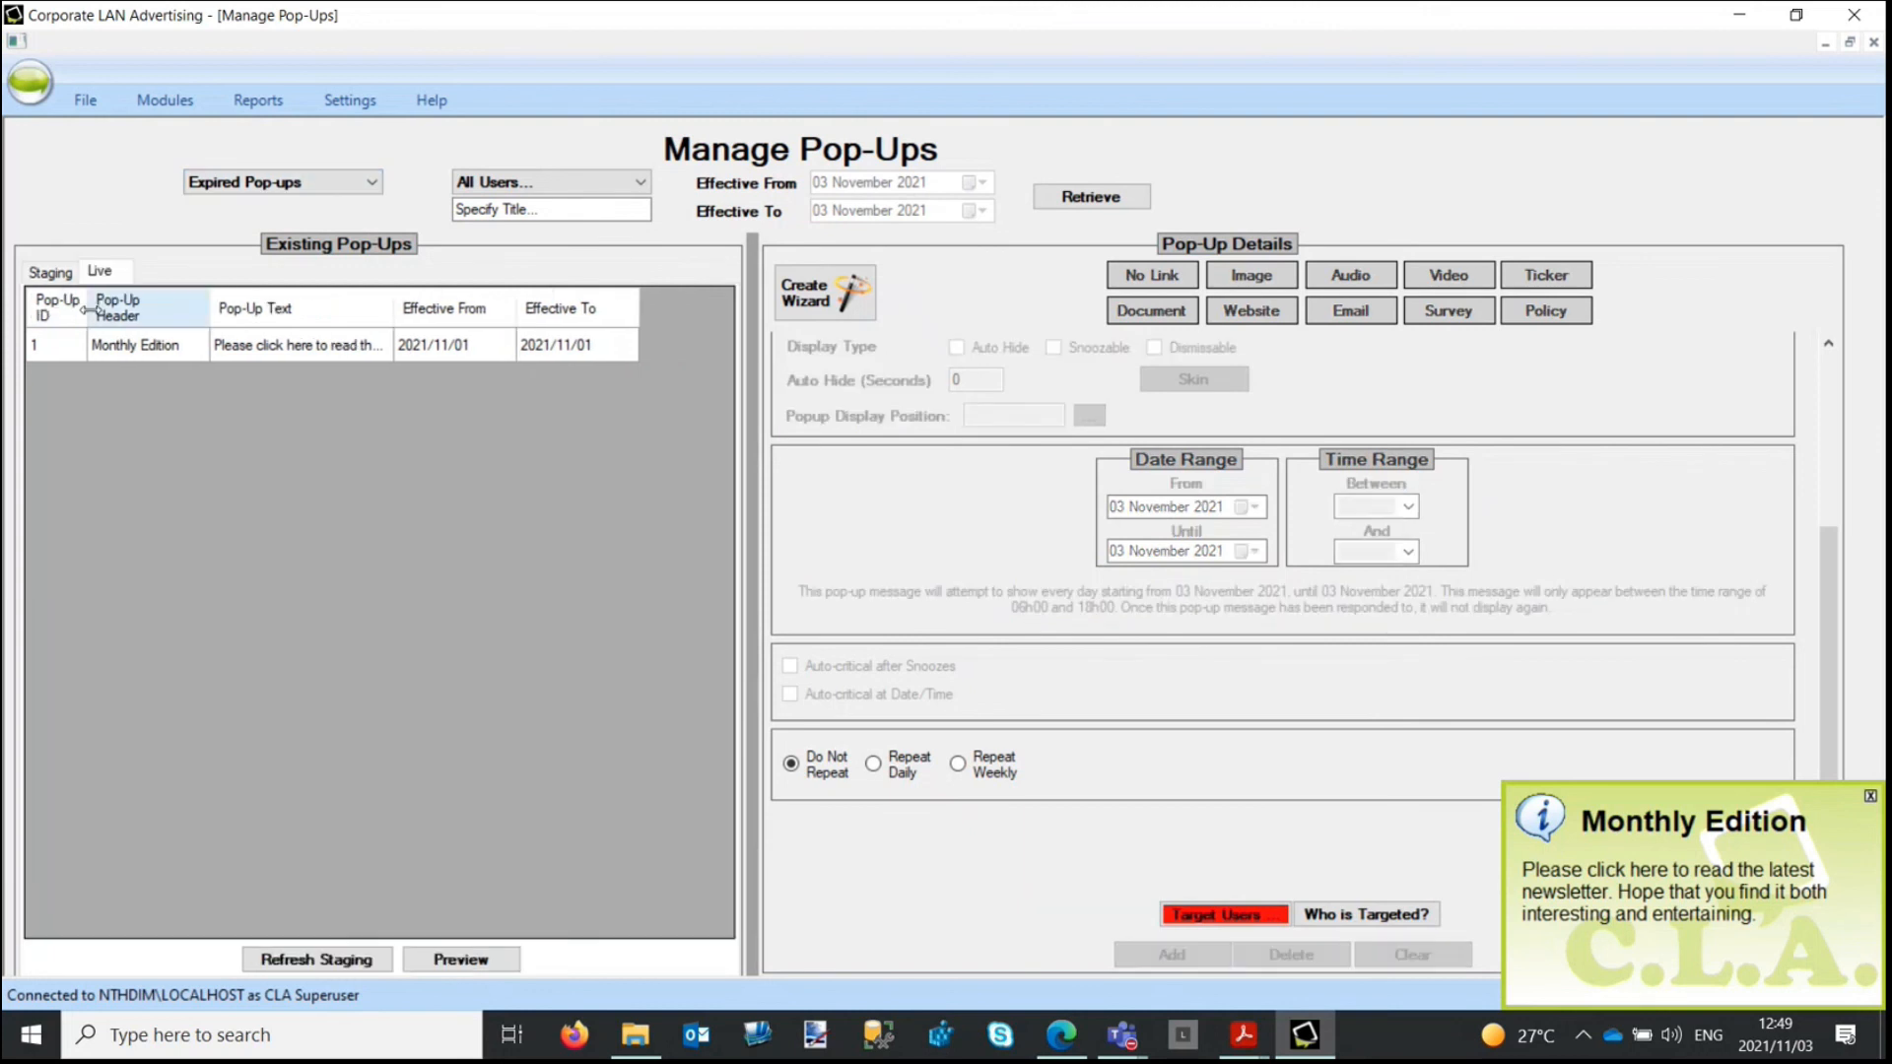
left_click(272, 185)
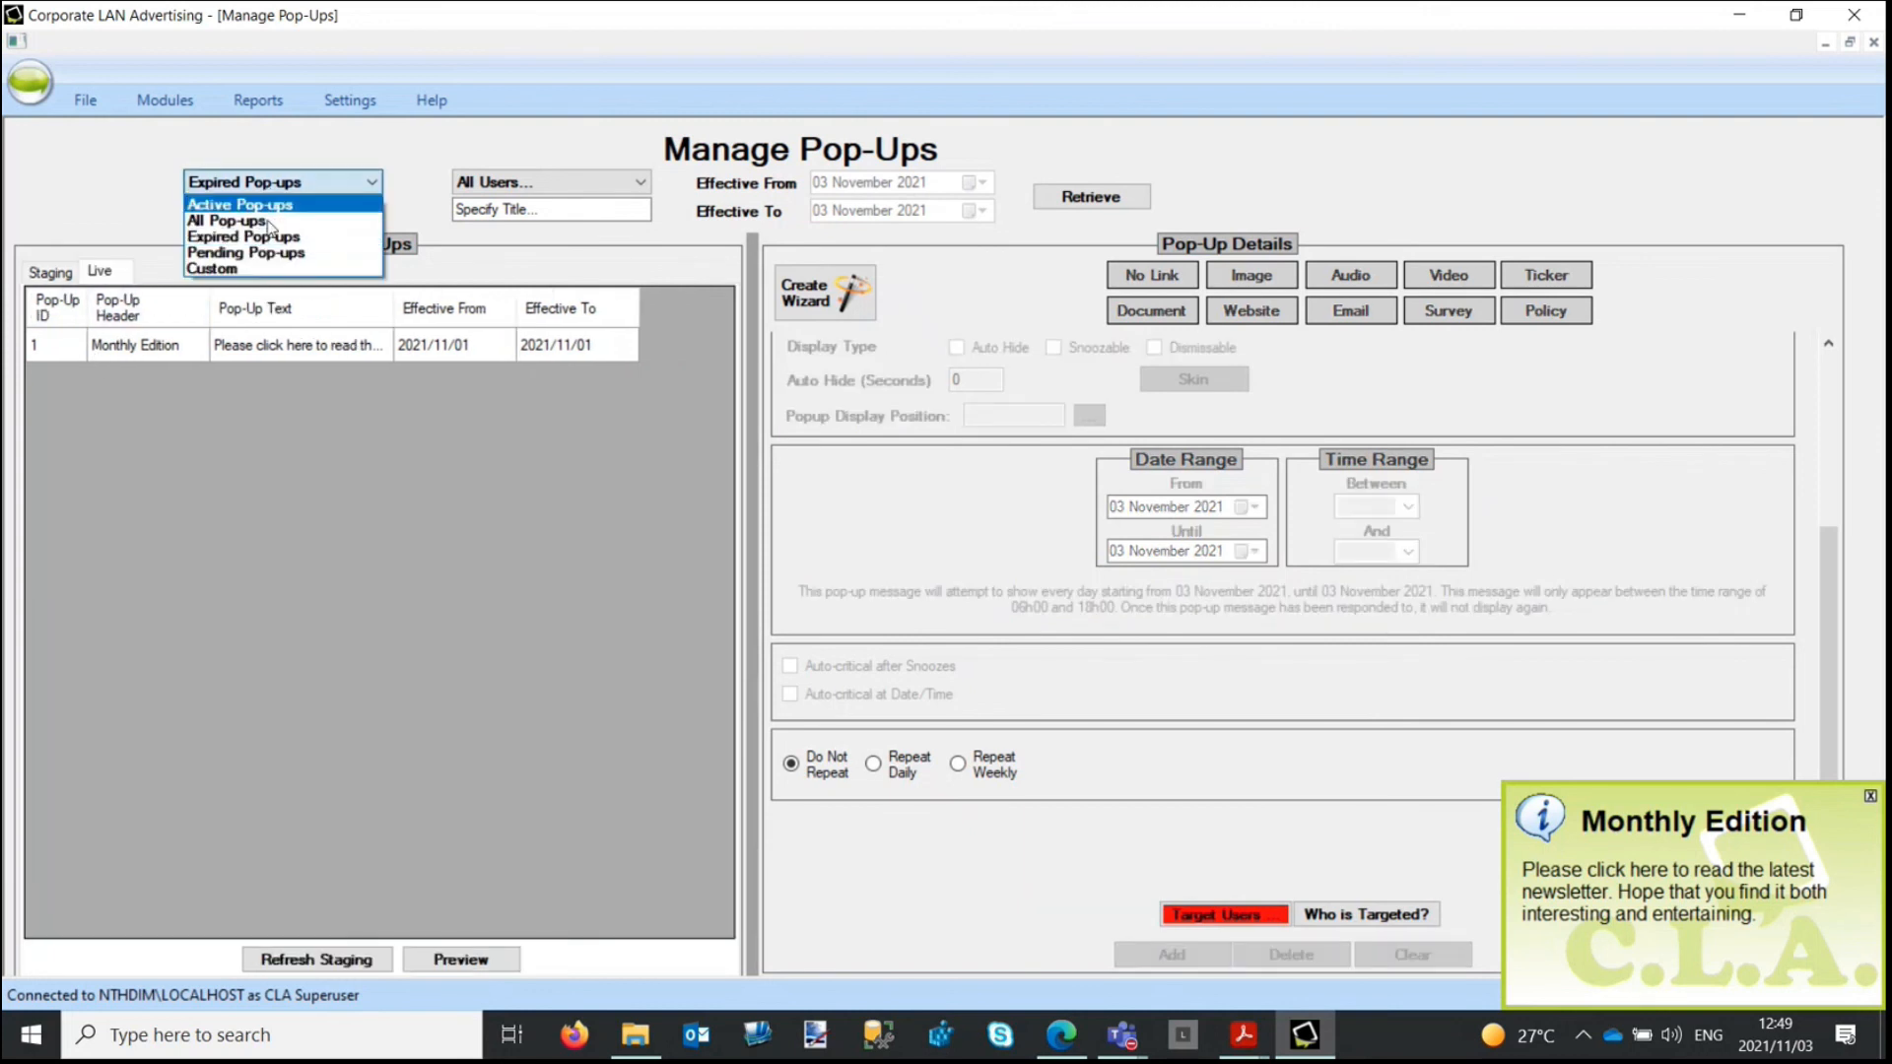
left_click(257, 207)
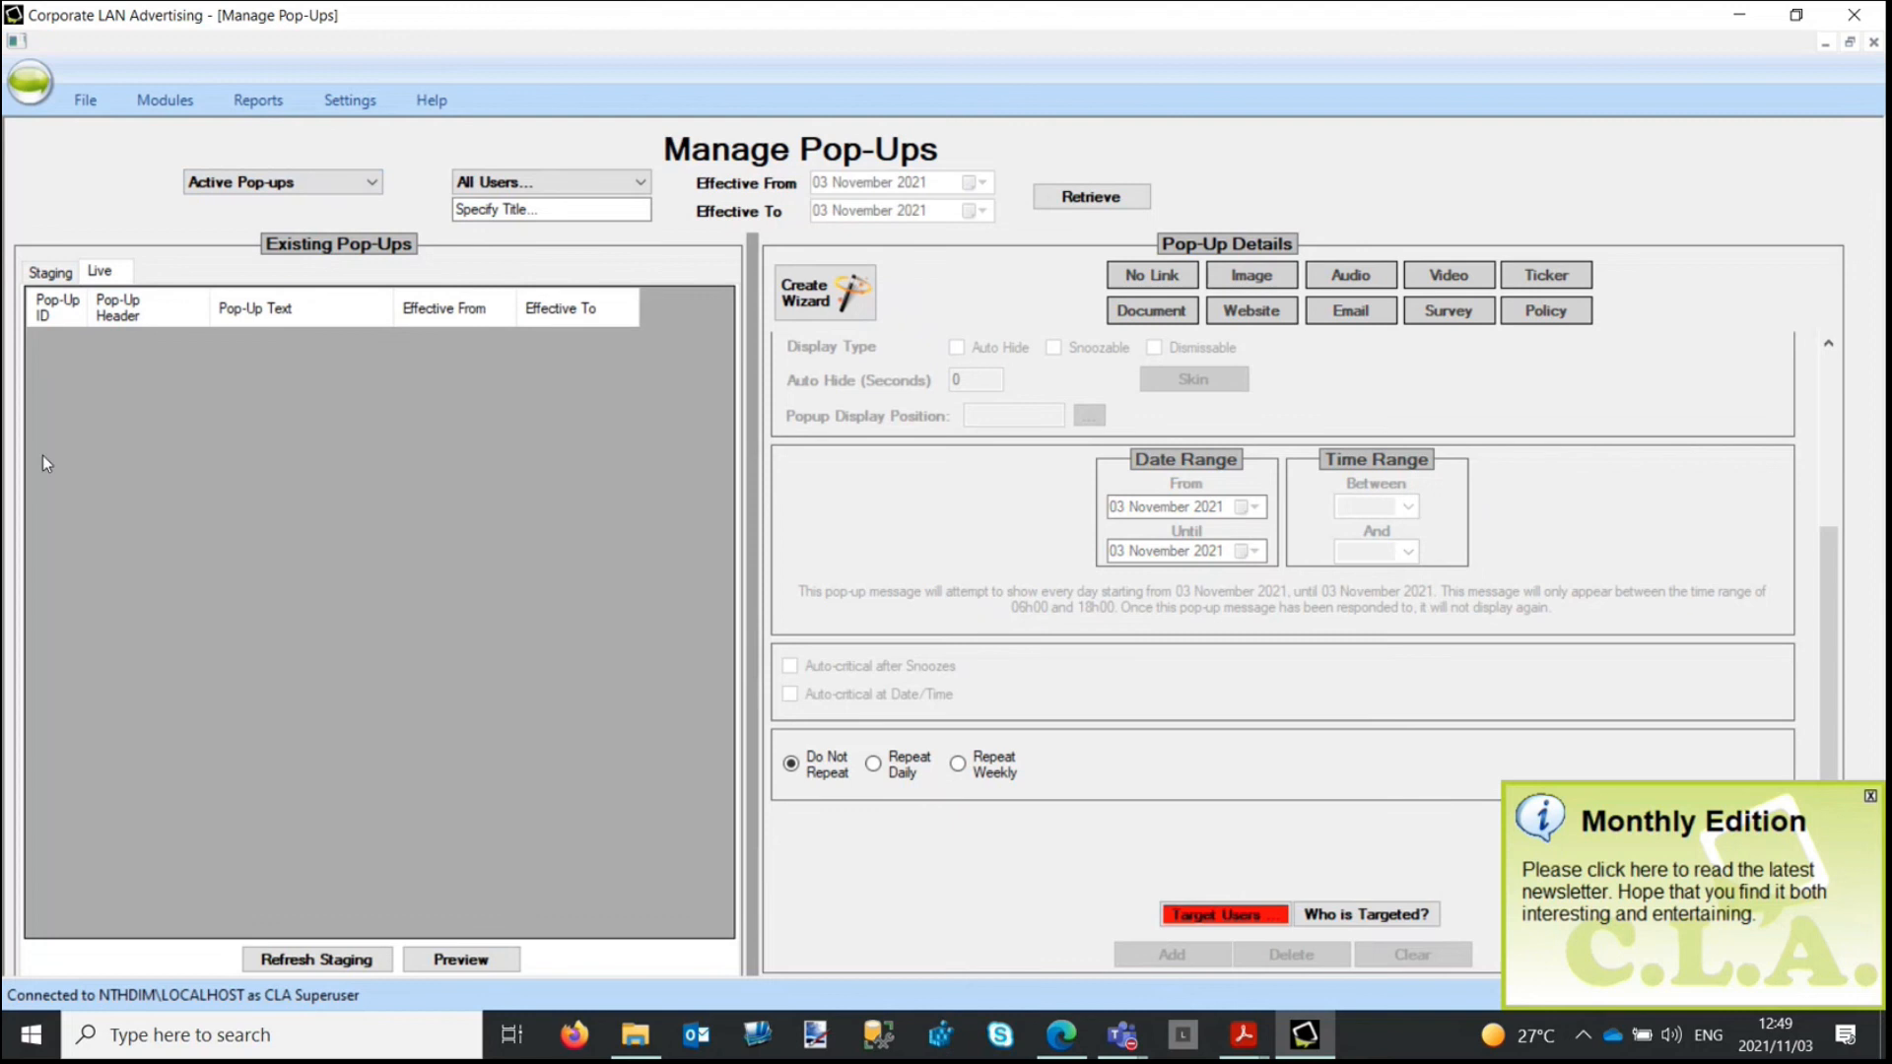
left_click(47, 277)
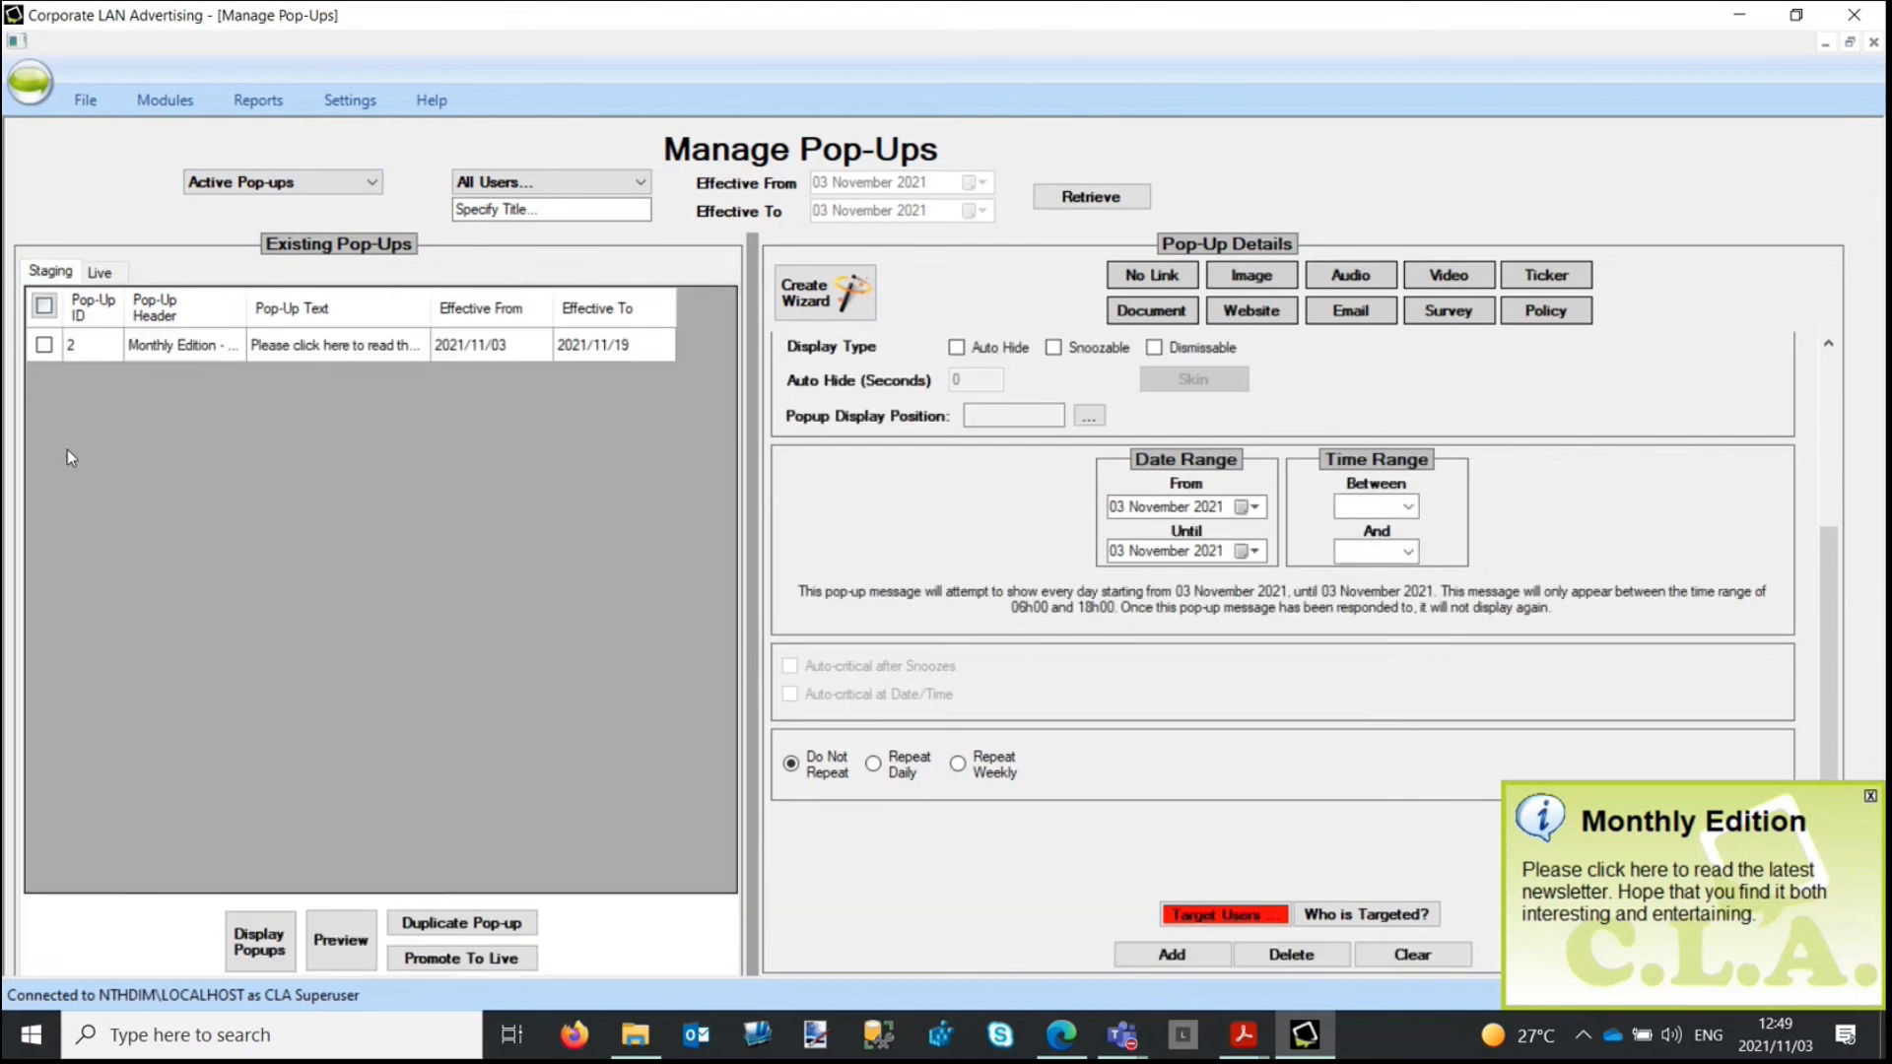
left_click(98, 272)
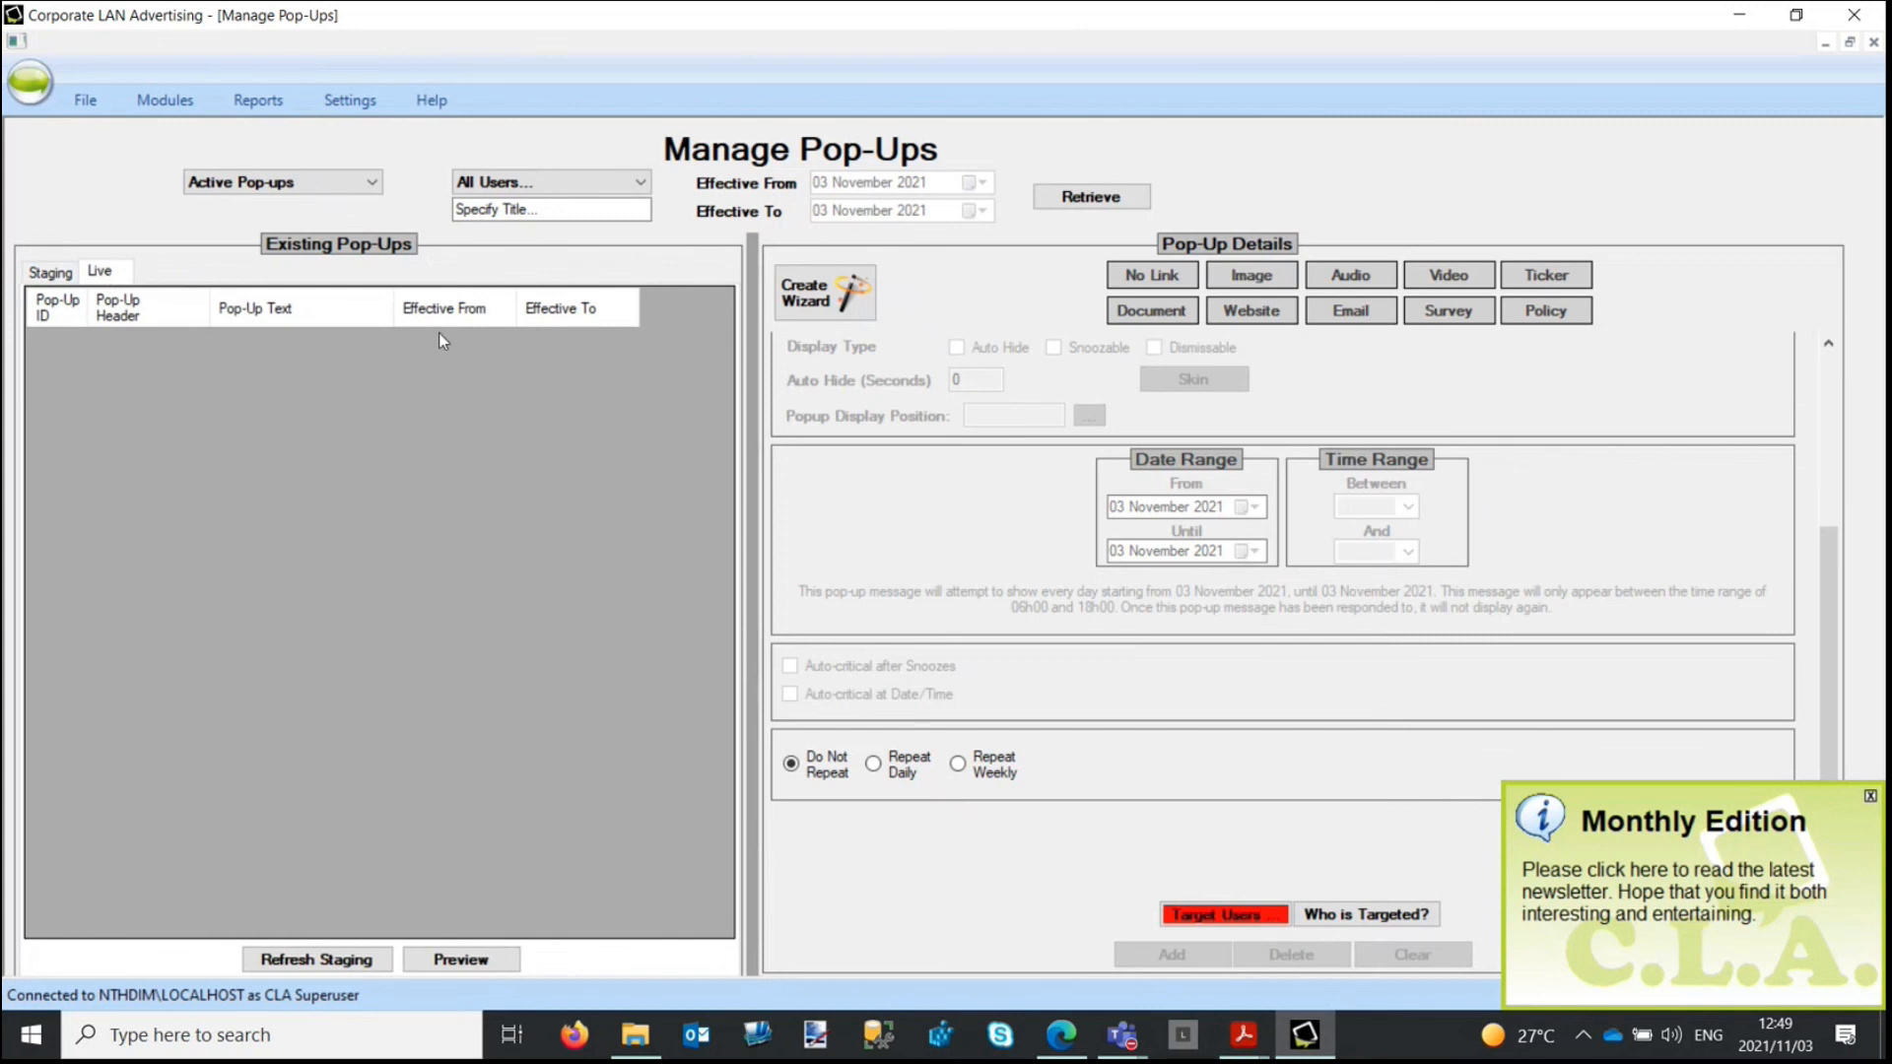
Step: Select the second edition pop-up in Staging and dismiss the Monthly Edition notification displayed on the desktop
left_click(46, 273)
left_click(198, 347)
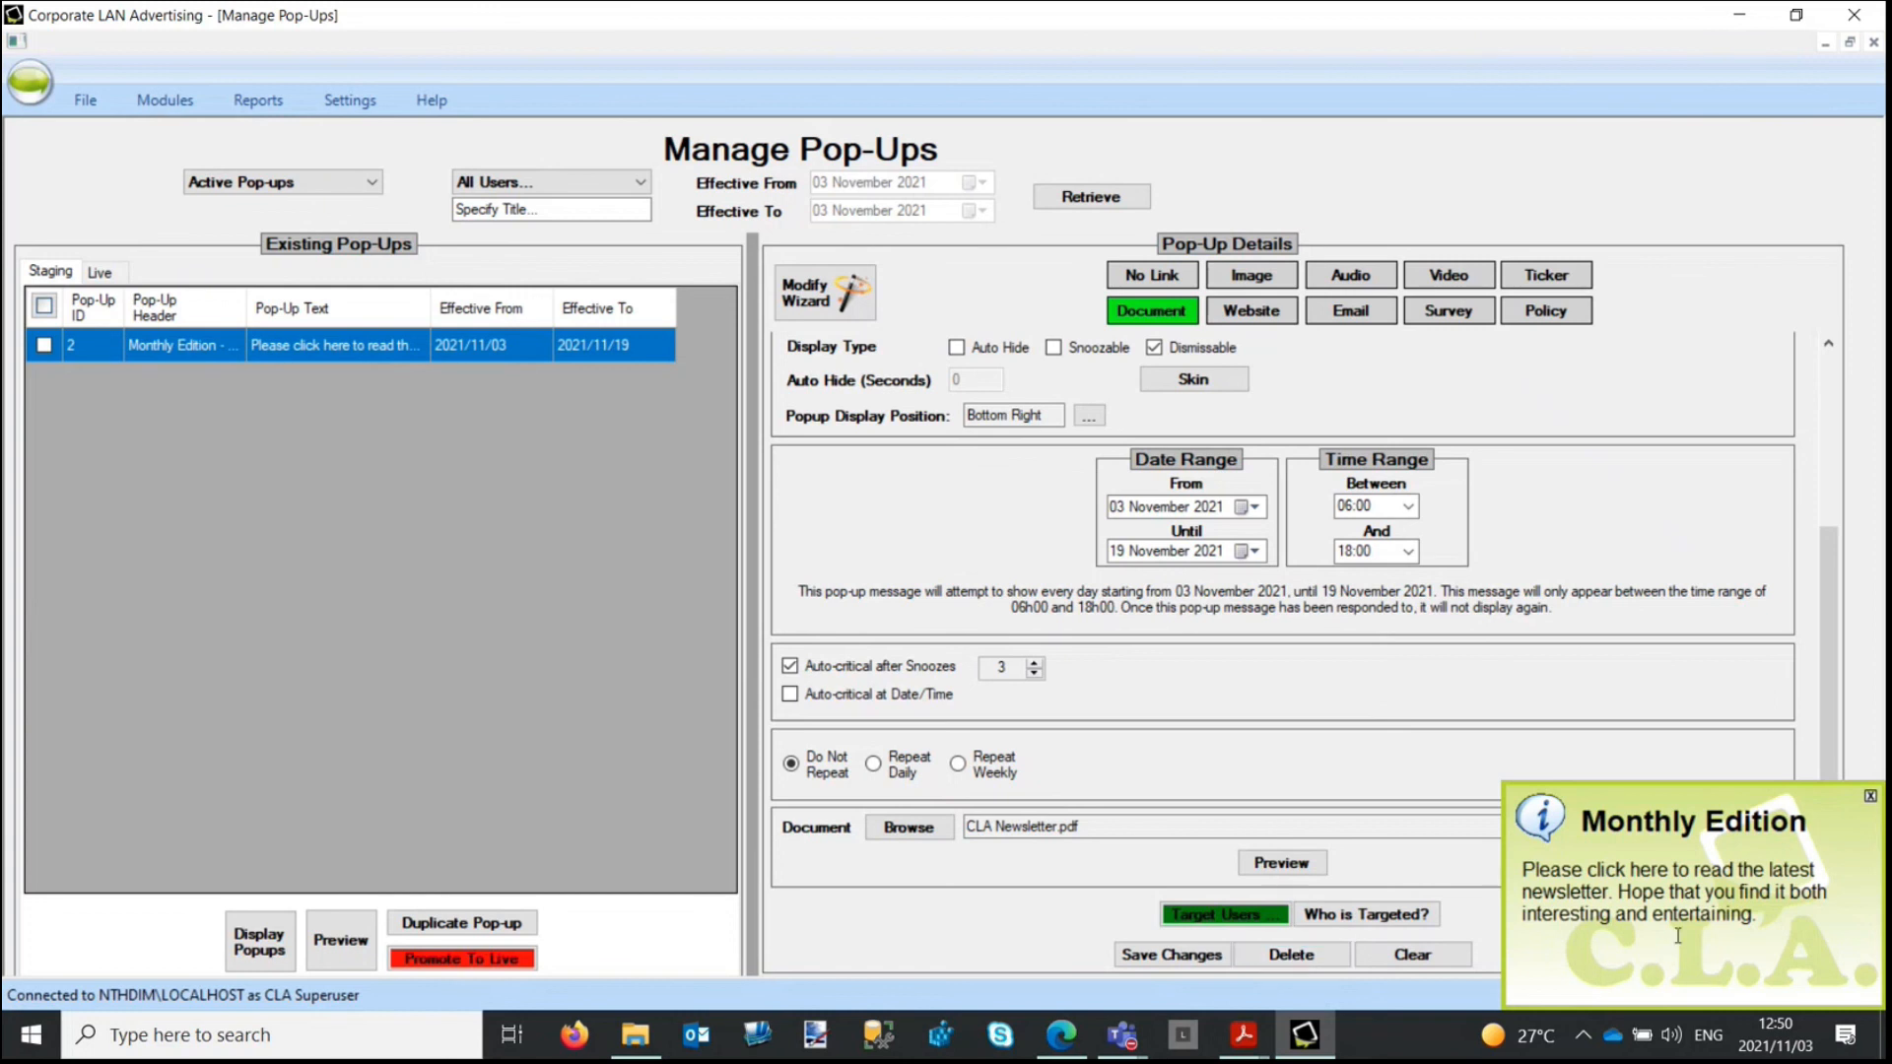
left_click(1871, 797)
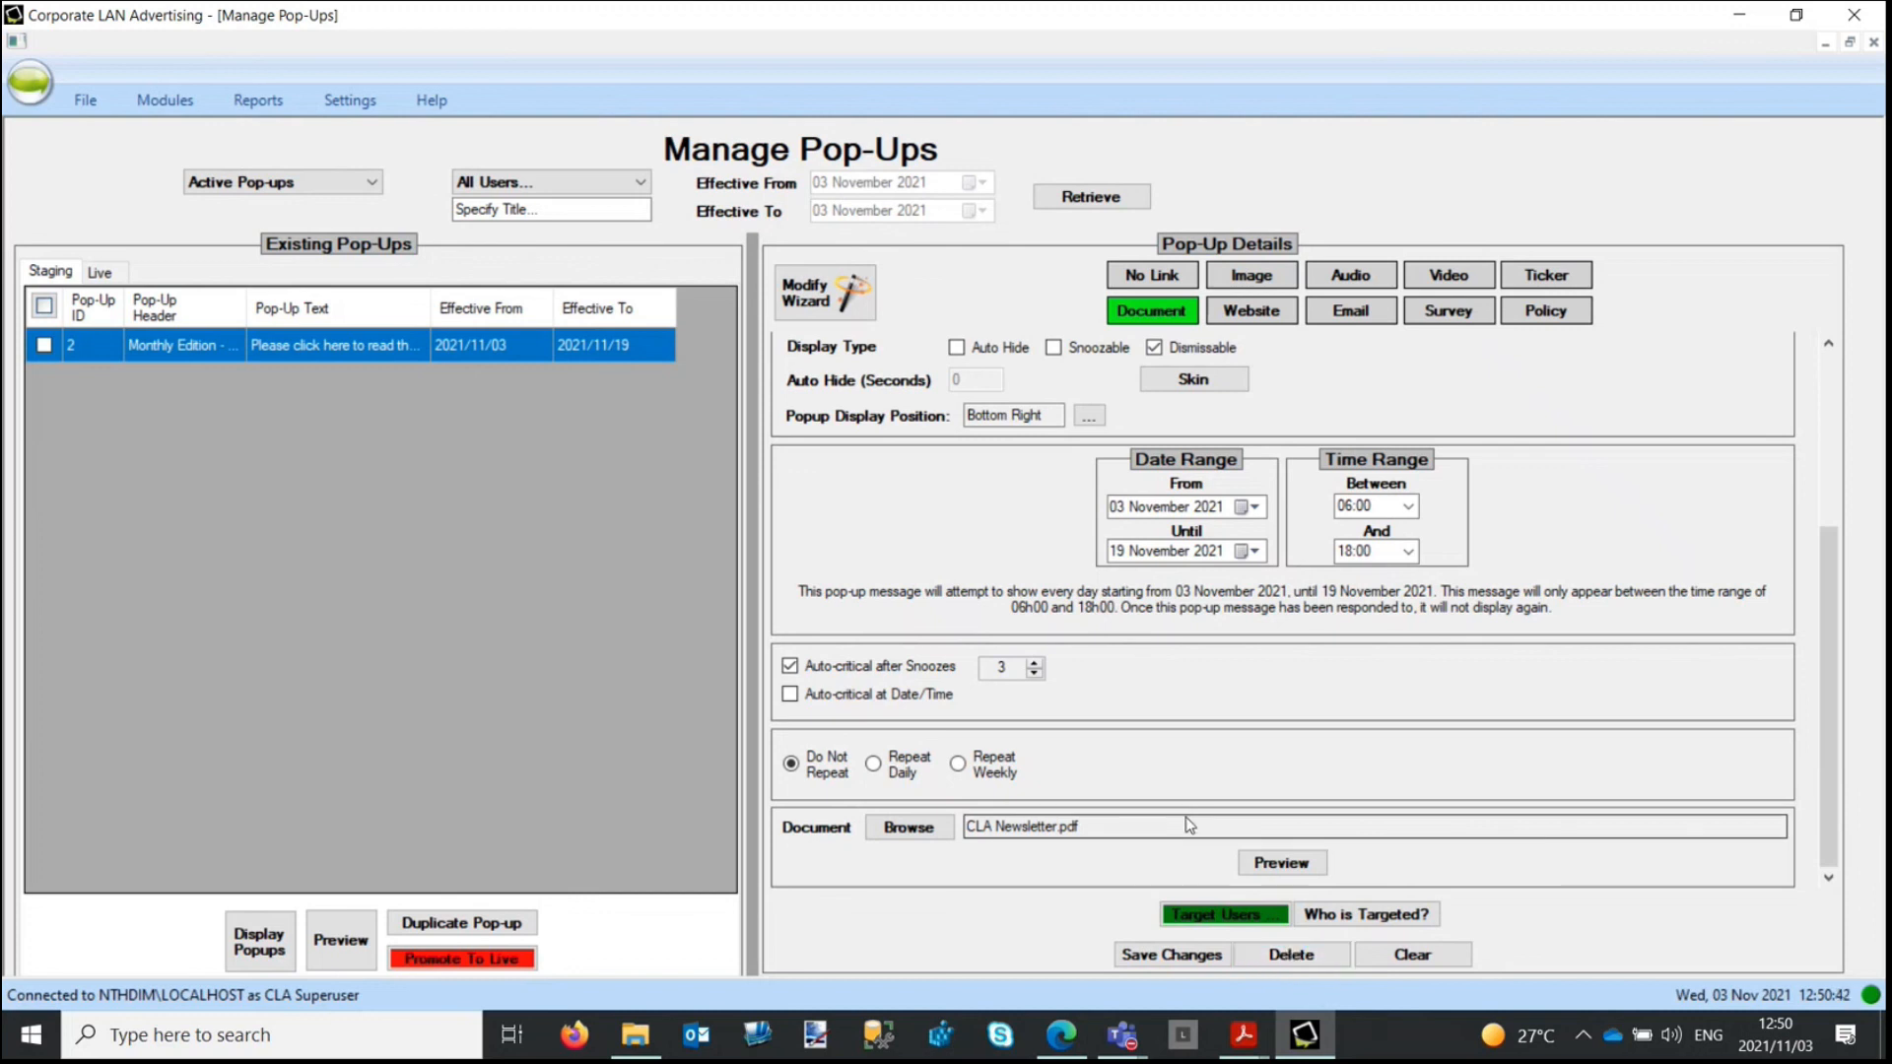
Step: Filter Staging to Expired Pop-ups and review the details of the Monthly Edition pop-up
left_click(197, 185)
left_click(203, 235)
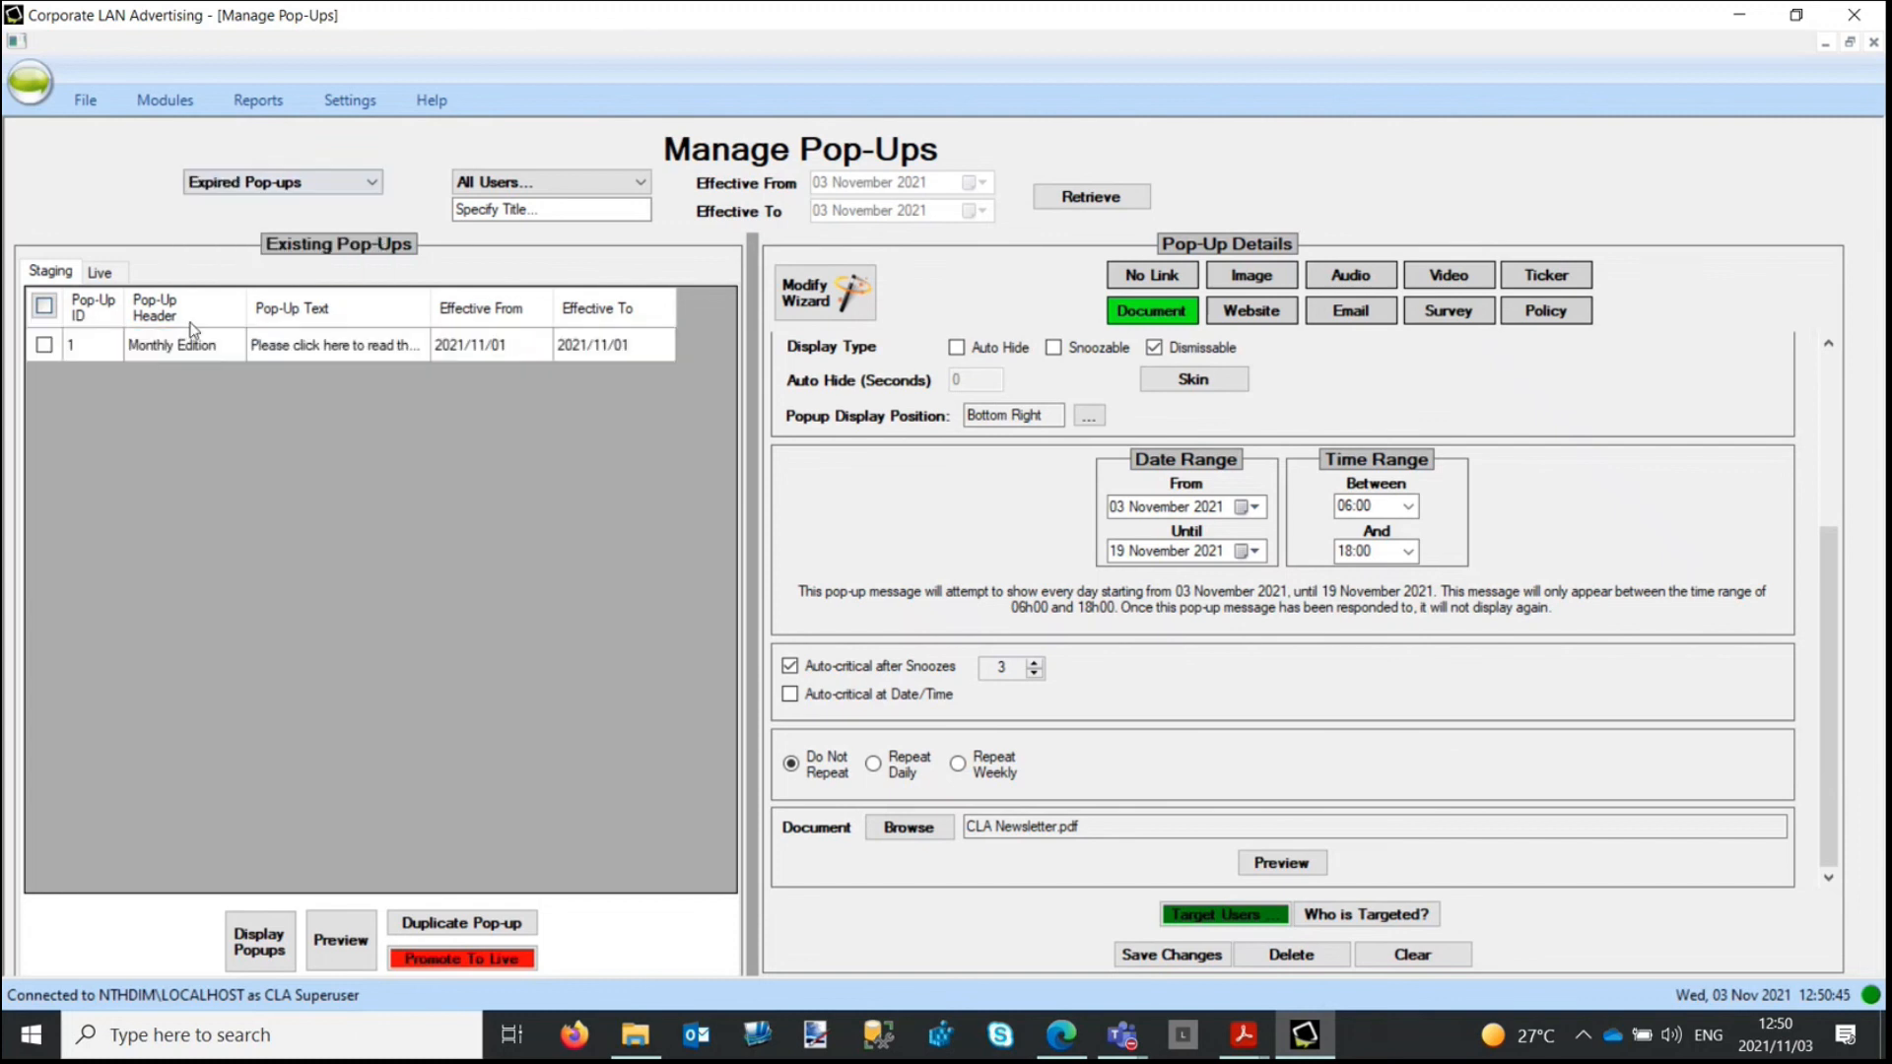
left_click(143, 348)
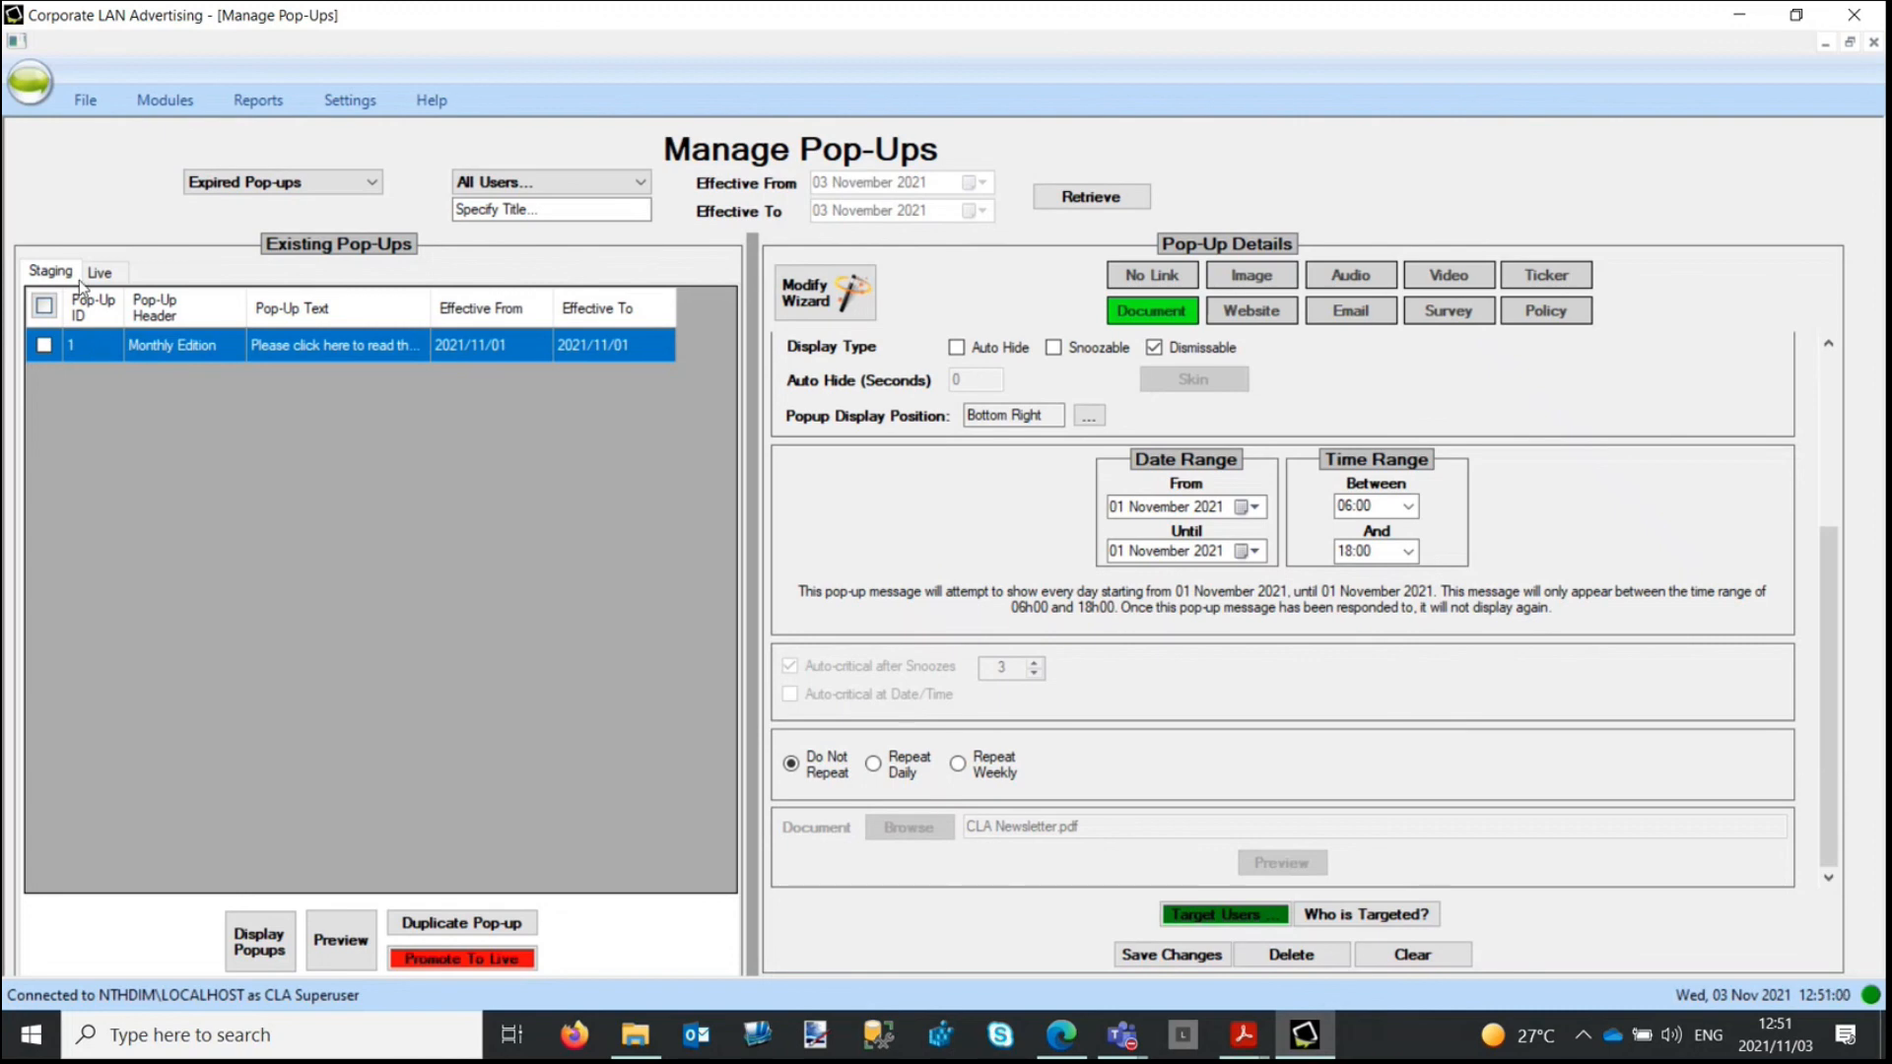
left_click(215, 186)
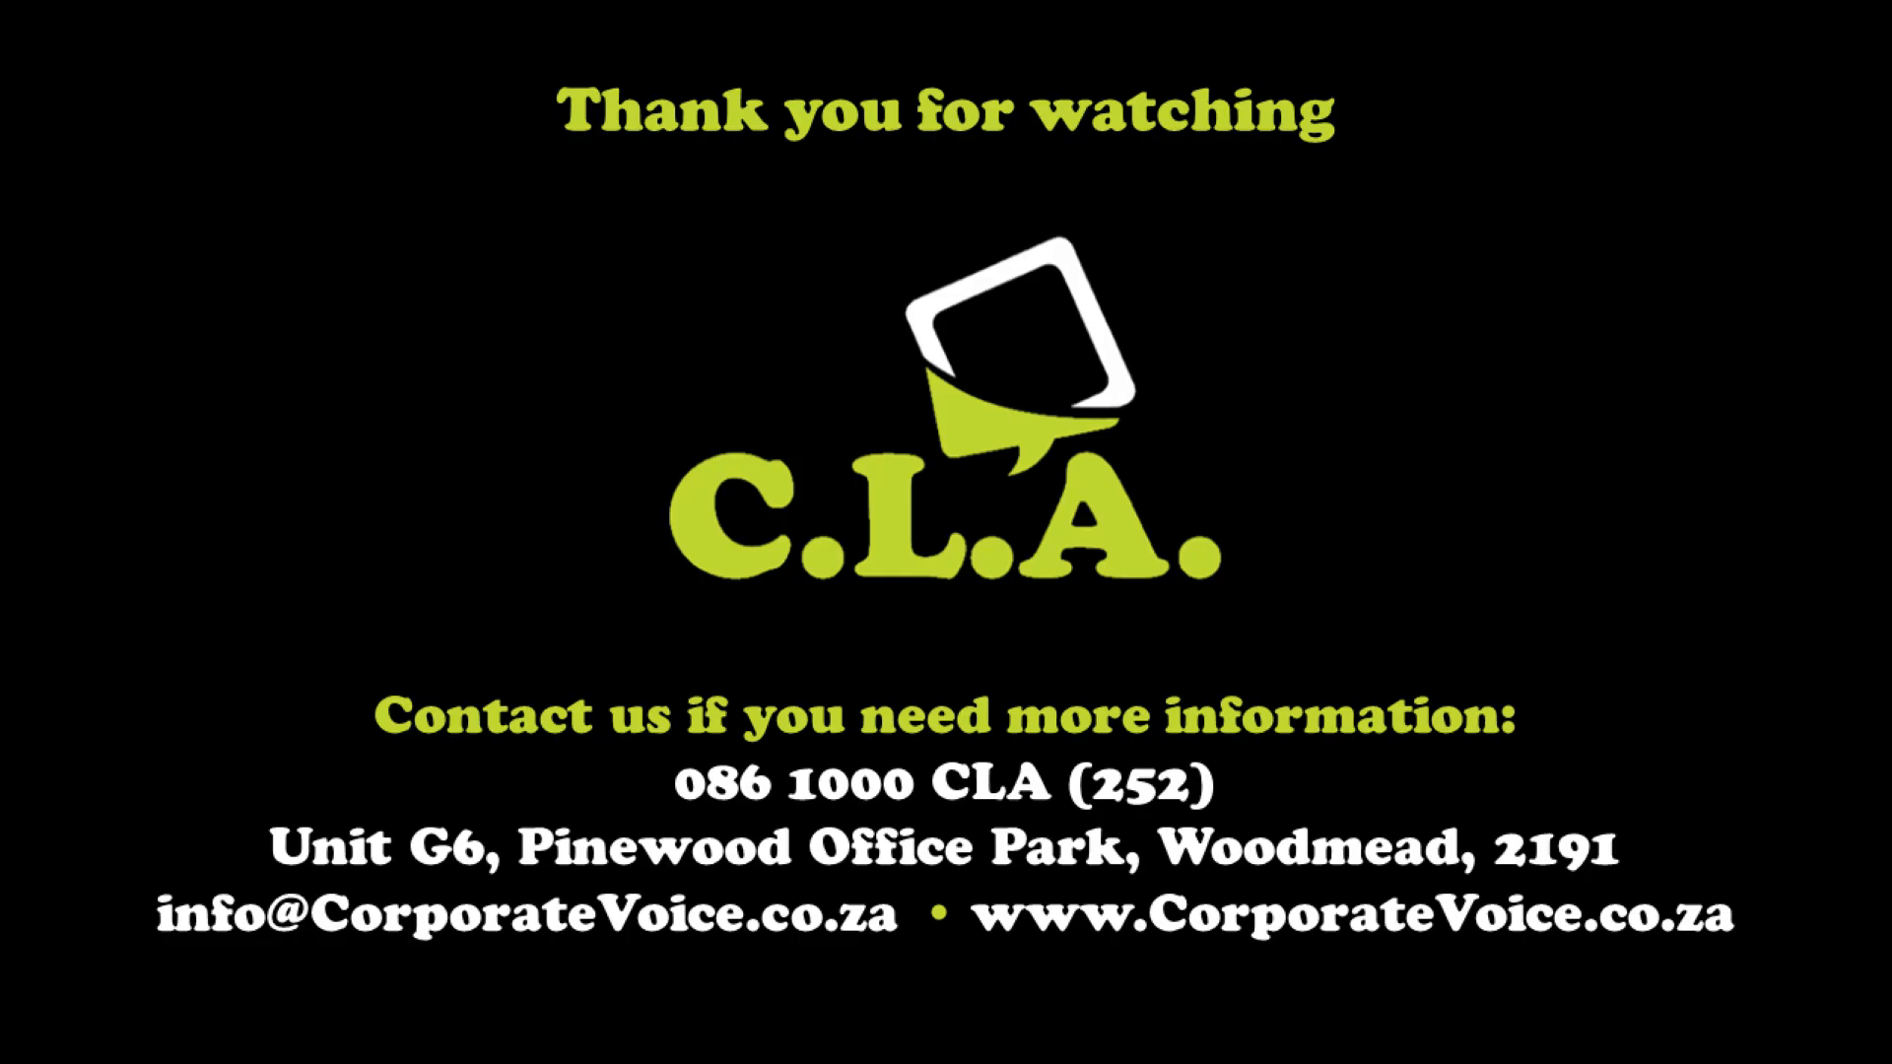